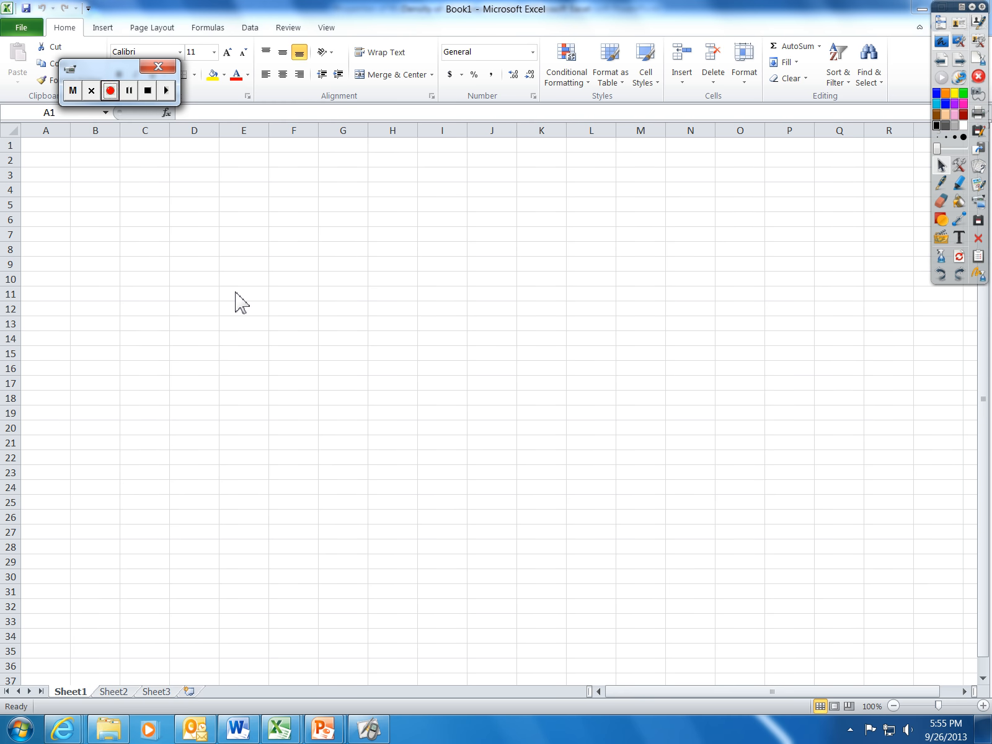
Step: Collapse the floating annotation toolbox and move both floating toolbars off the worksheet area
{"action": "left_click_drag", "start_coordinate": [107, 51], "coordinate": [70, 713]}
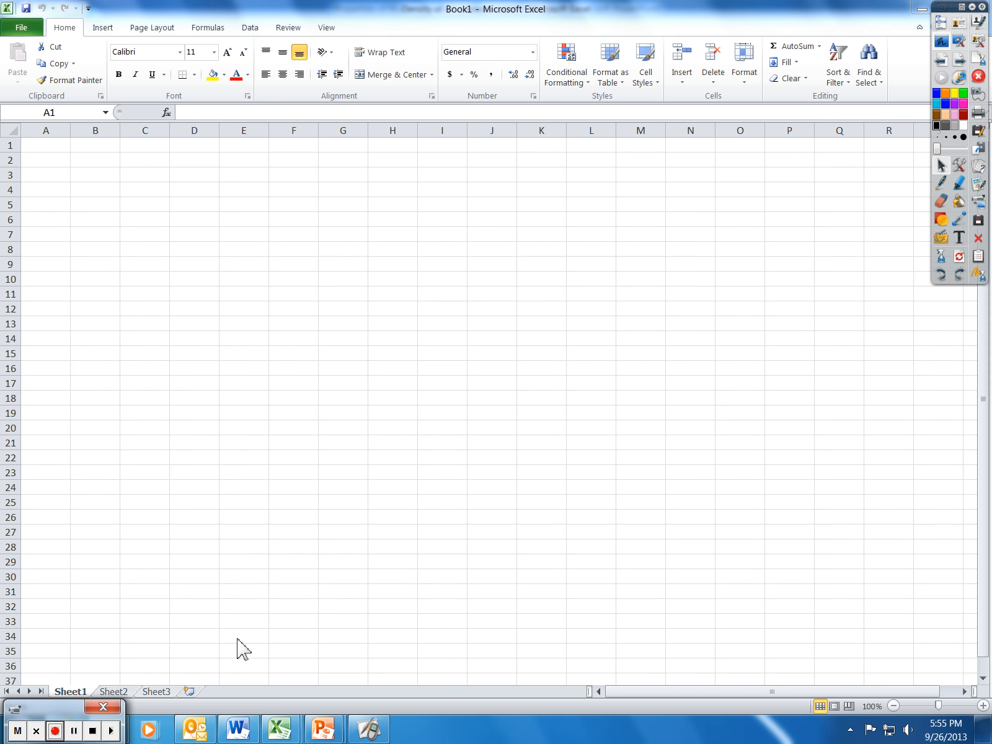
{"action": "left_click", "coordinate": [973, 8]}
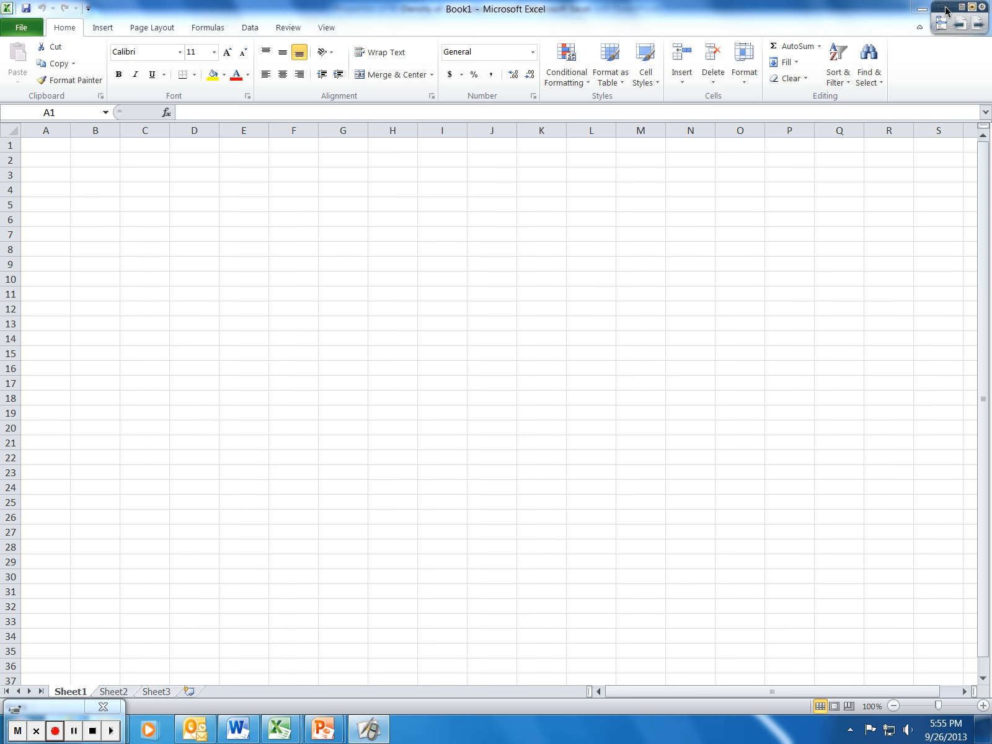
{"action": "left_click_drag", "start_coordinate": [949, 11], "coordinate": [876, 730]}
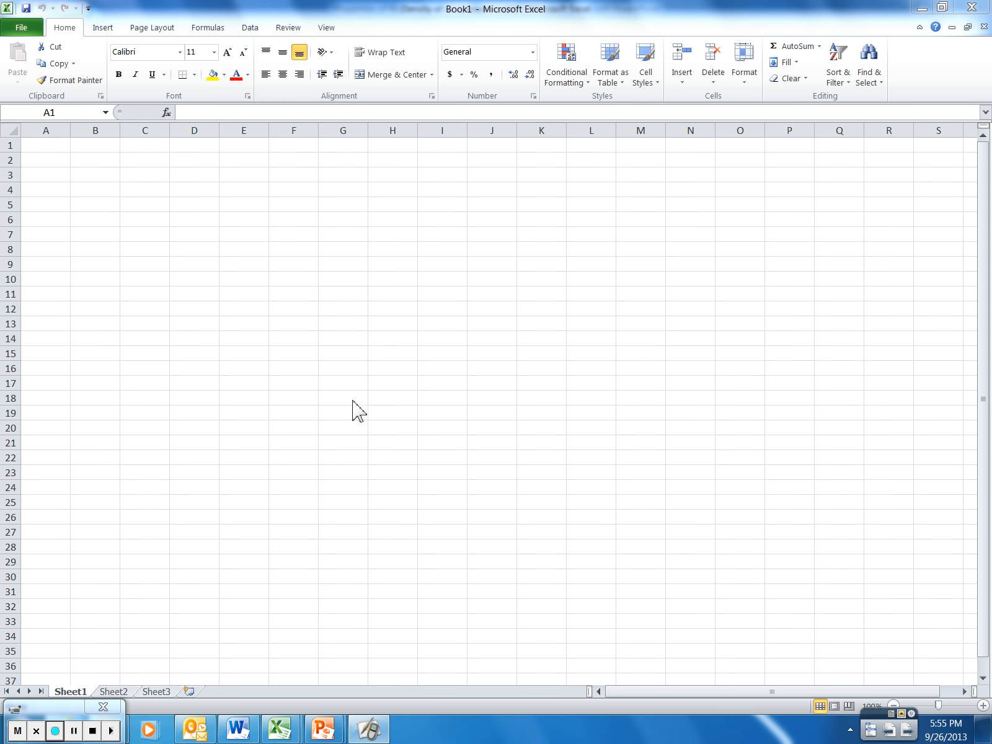
Step: Practise selecting entire rows 2 and 3 and column A, and widen column A slightly
{"action": "left_click", "coordinate": [61, 141]}
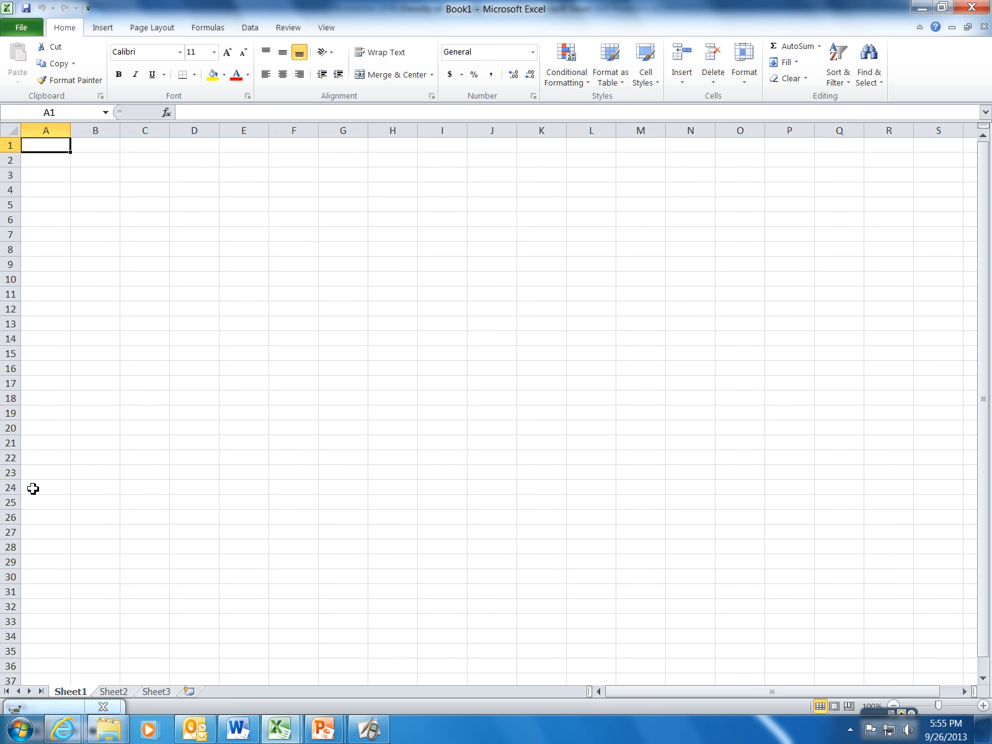
{"action": "left_click", "coordinate": [12, 165]}
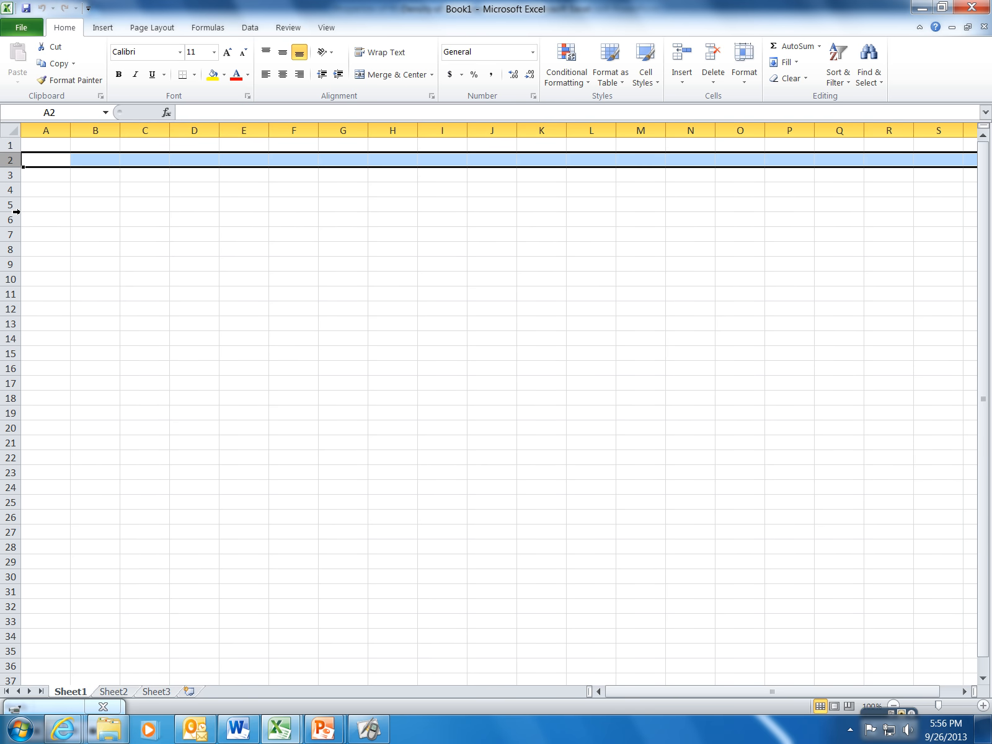
{"action": "left_click", "coordinate": [60, 133]}
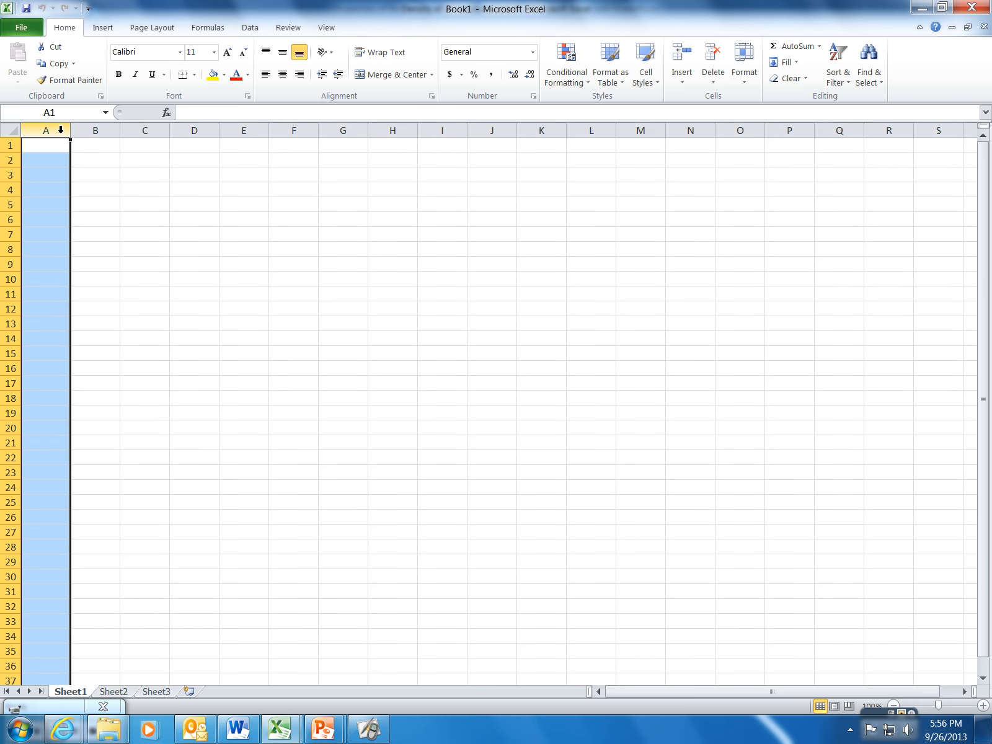
{"action": "left_click", "coordinate": [7, 175]}
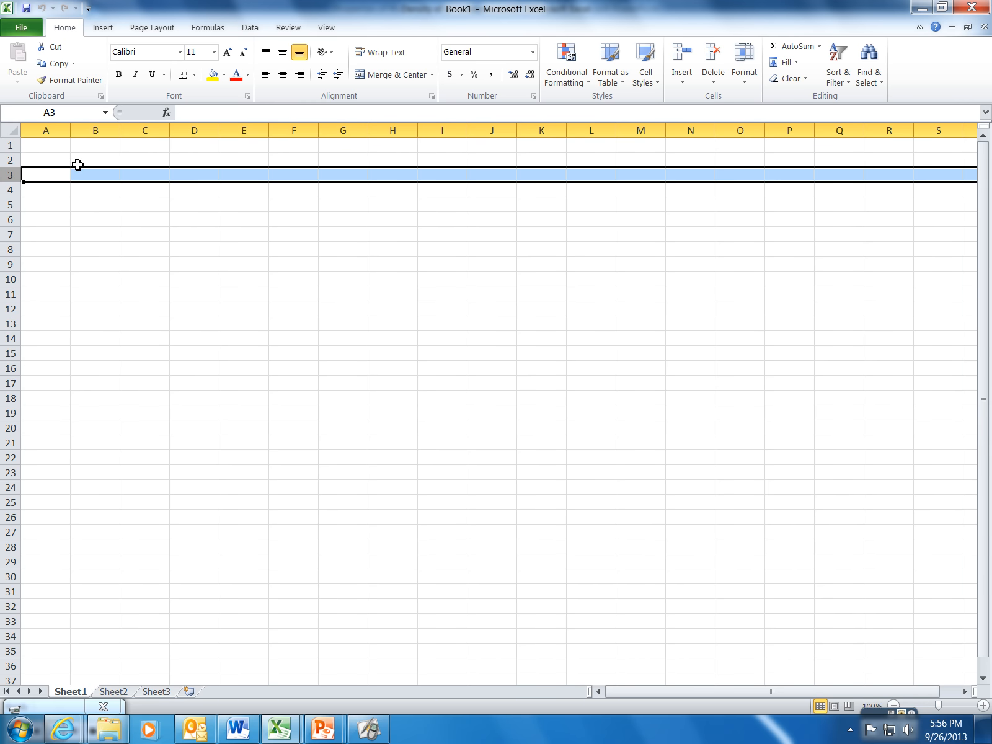
{"action": "left_click", "coordinate": [46, 131]}
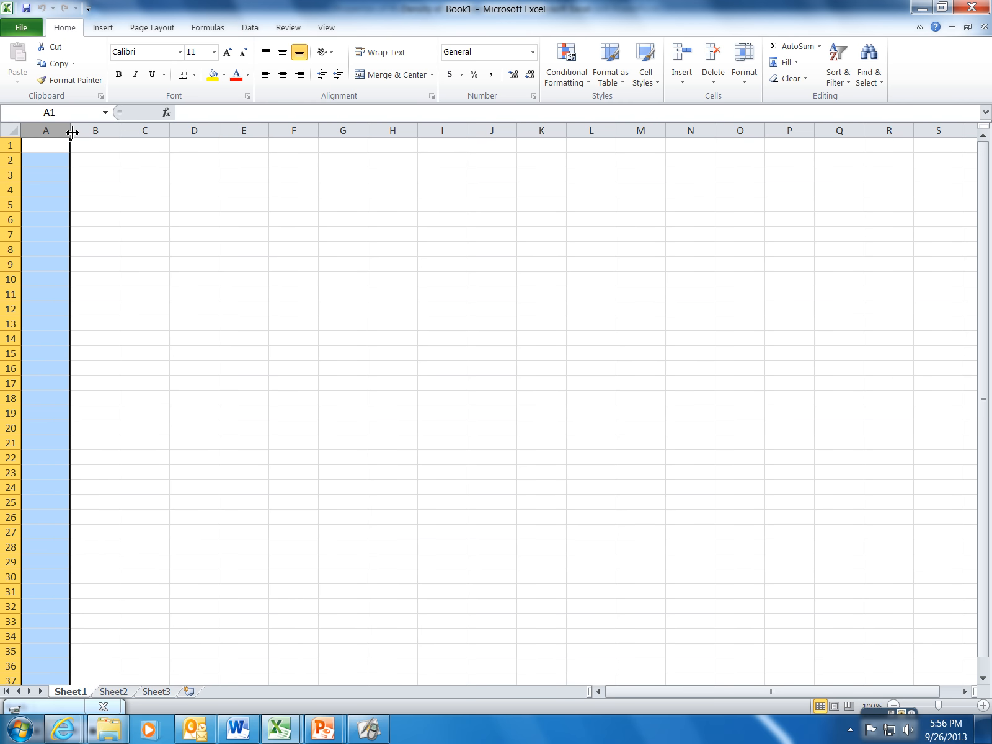
{"action": "mouse_move", "coordinate": [72, 132]}
{"action": "left_mouse_down"}
{"action": "mouse_move", "coordinate": [410, 127]}
{"action": "mouse_move", "coordinate": [59, 133]}
{"action": "mouse_move", "coordinate": [74, 135]}
{"action": "left_mouse_up"}
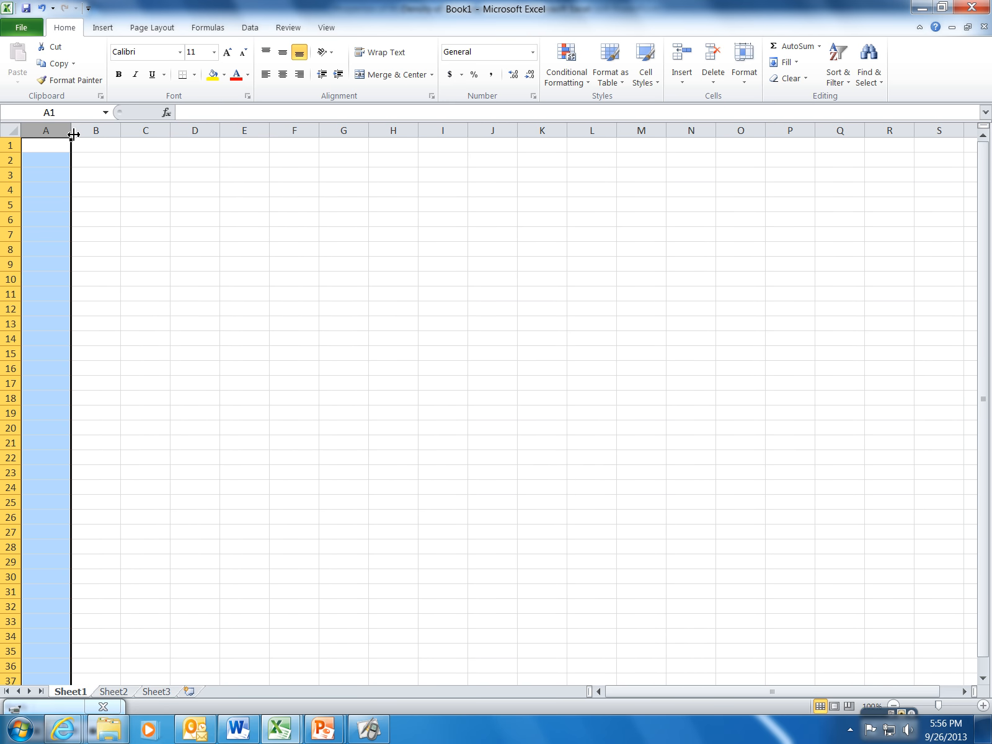
Step: Enter "The fact that my typing has gone outside of the box" in cell A1 and AutoFit column A to it
{"action": "left_click", "coordinate": [60, 146]}
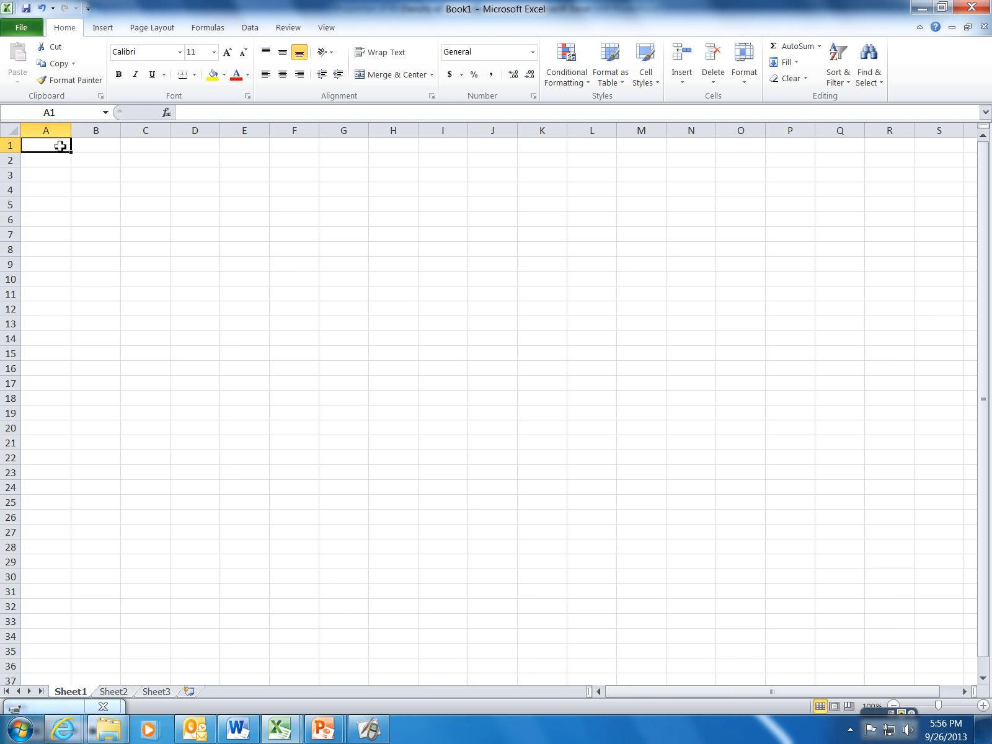
{"action": "type", "text": "The fact"}
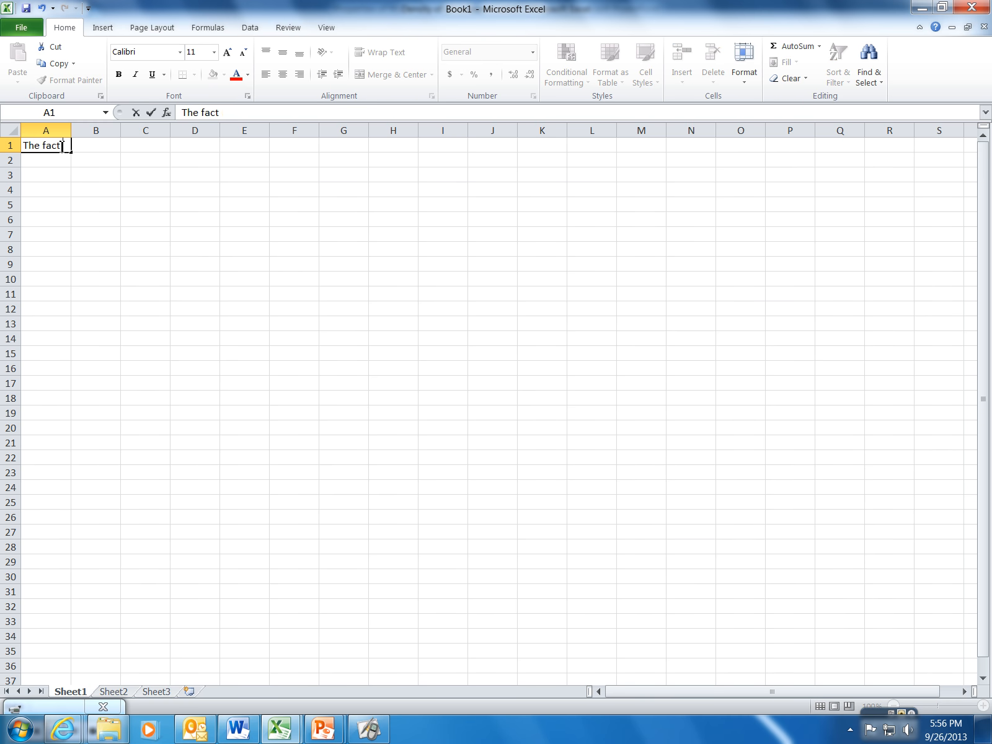
{"action": "type", "text": " that my typing ou"}
{"action": "key", "text": "BackSpace"}
{"action": "key", "text": "BackSpace"}
{"action": "type", "text": "has "}
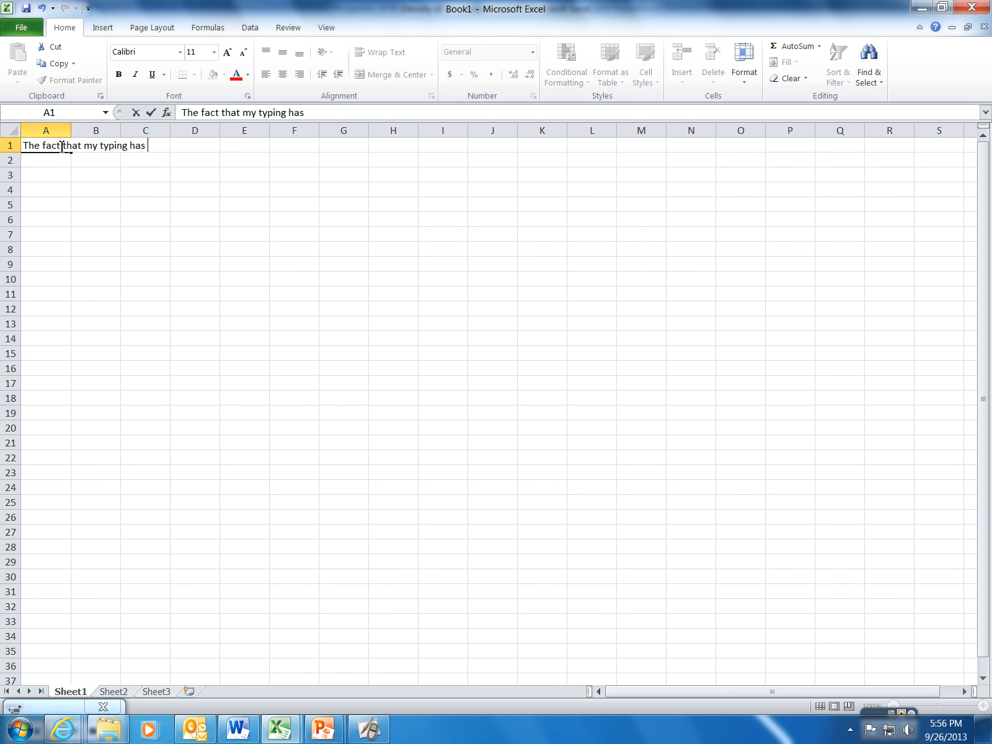
{"action": "type", "text": "gone outside of the box"}
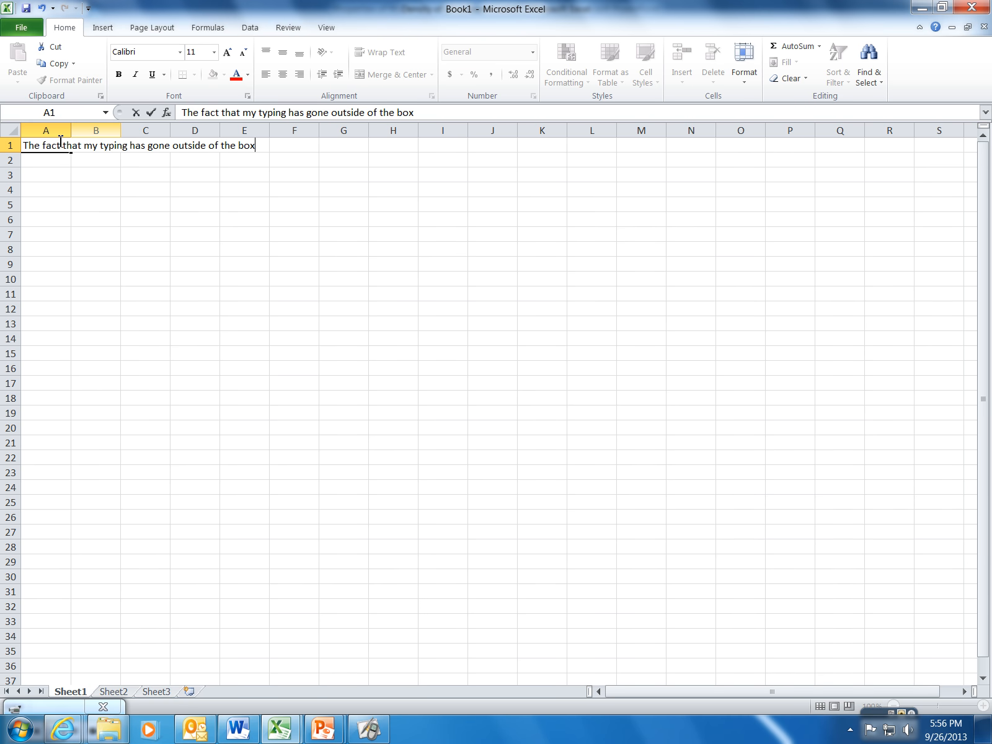
{"action": "left_click", "coordinate": [62, 160]}
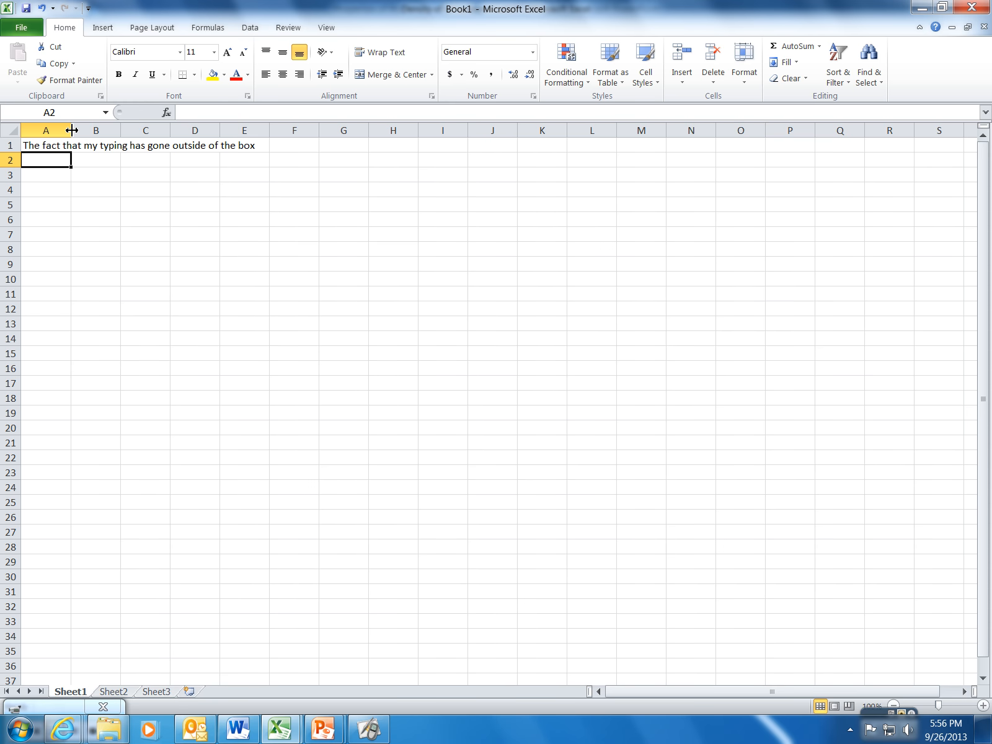
{"action": "double_click", "coordinate": [72, 129]}
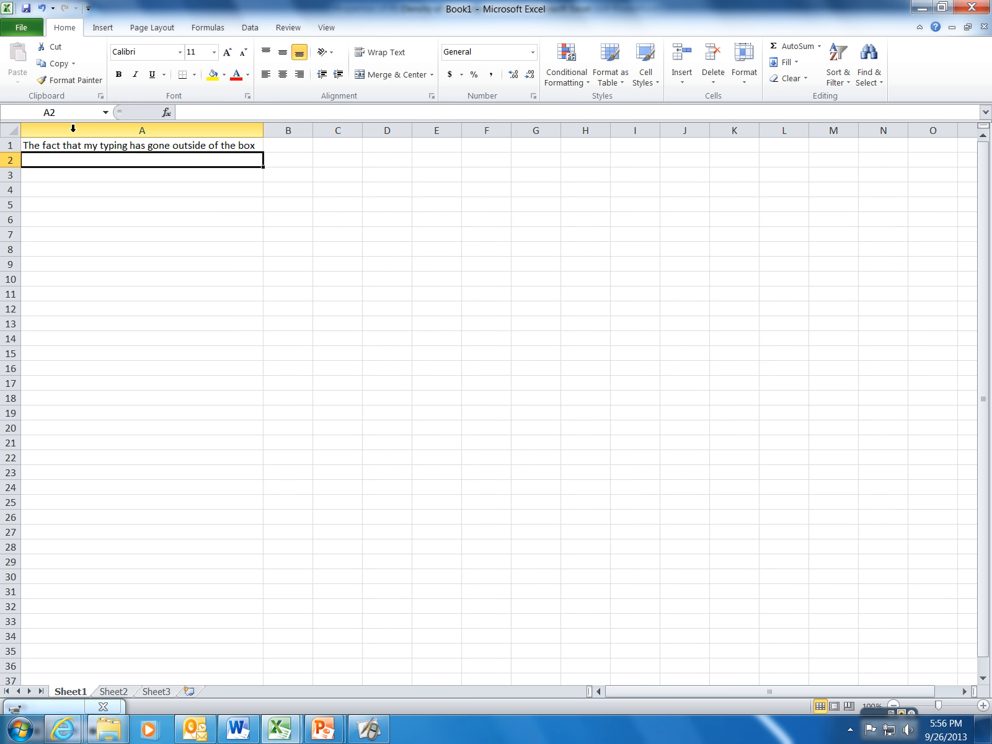
Step: Undo the column A resizing and the text entry in cell A1
{"action": "key", "text": "ctrl+z"}
{"action": "key", "text": "ctrl+z"}
{"action": "left_click", "coordinate": [69, 129]}
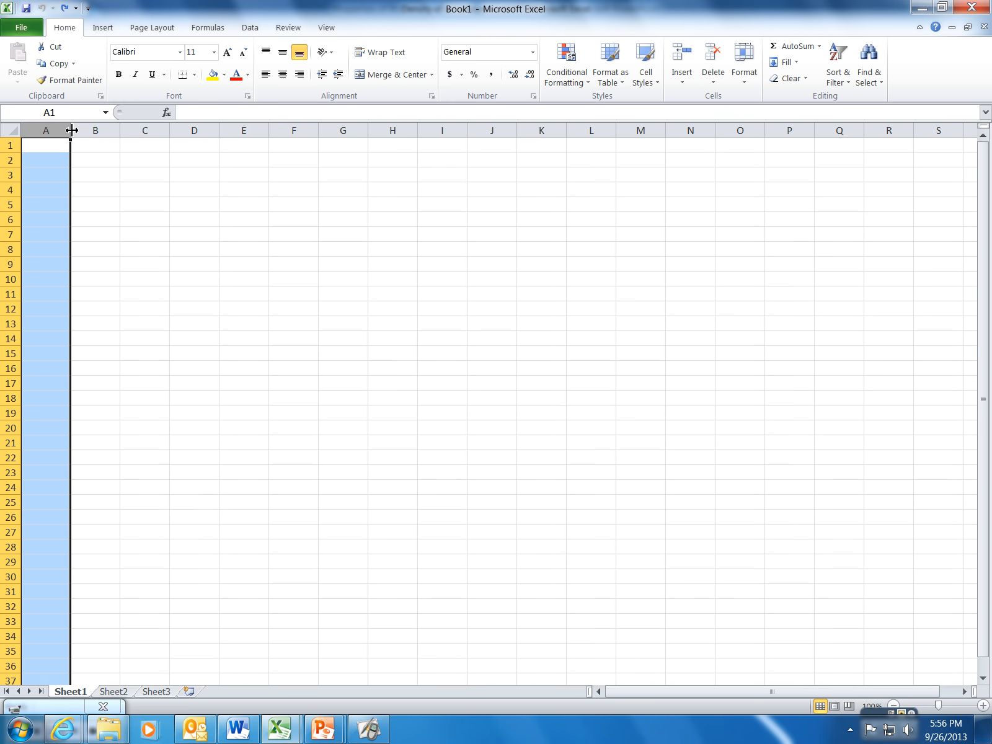
{"action": "left_click", "coordinate": [131, 169]}
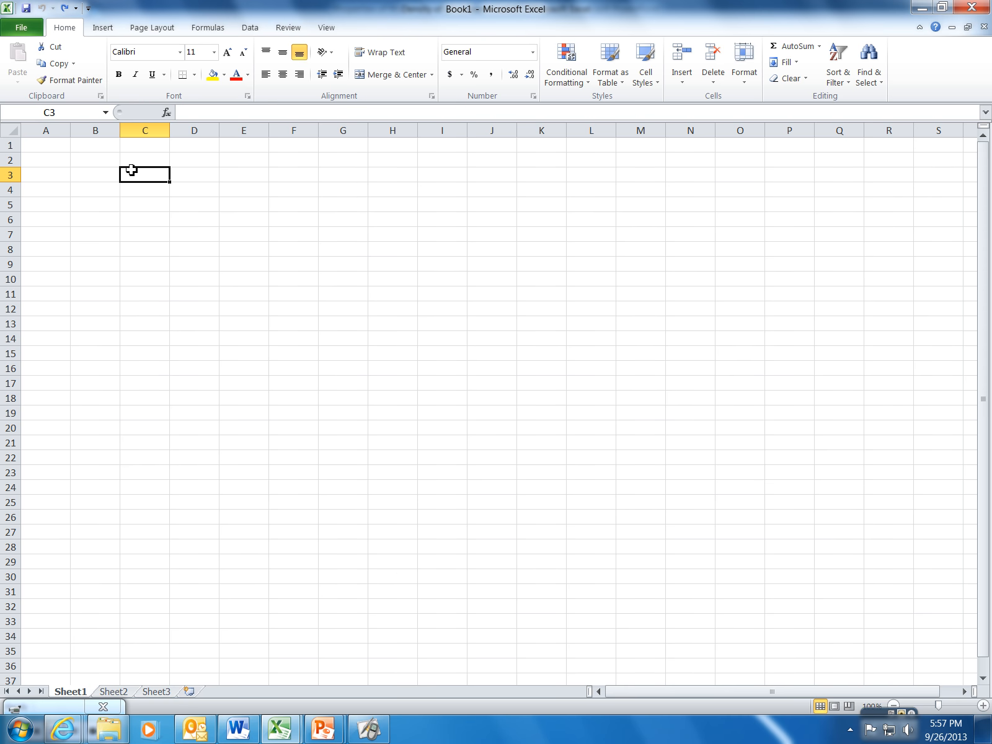
Step: Enter the table title "Green Transparent Solid" in cell A1
{"action": "left_click", "coordinate": [69, 144]}
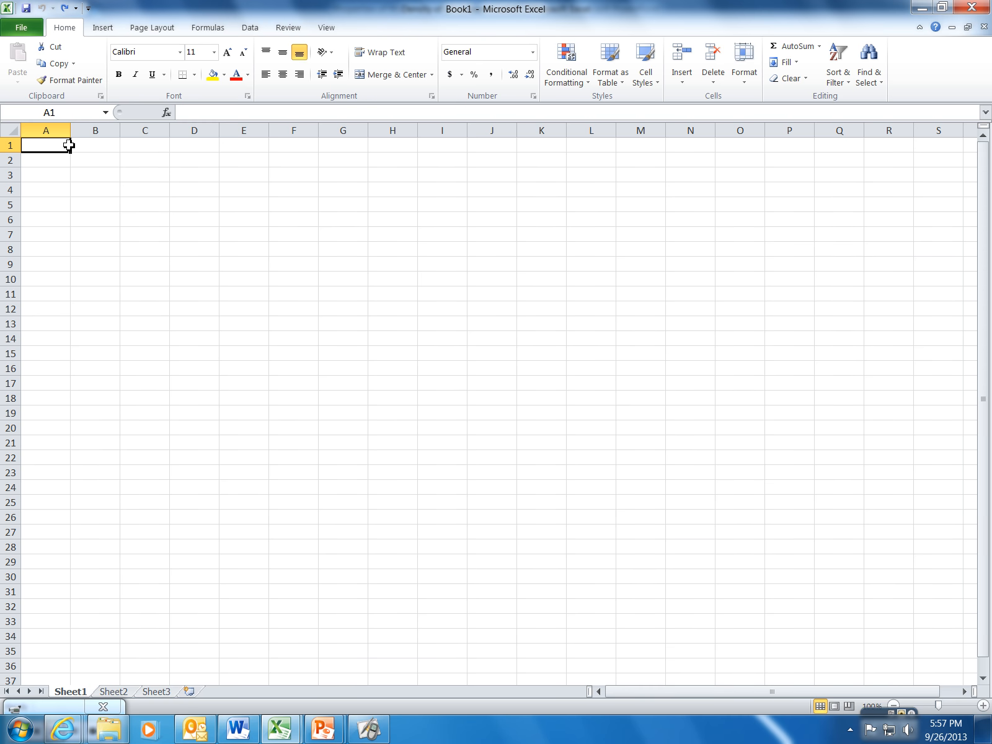
{"action": "type", "text": "Green Trta"}
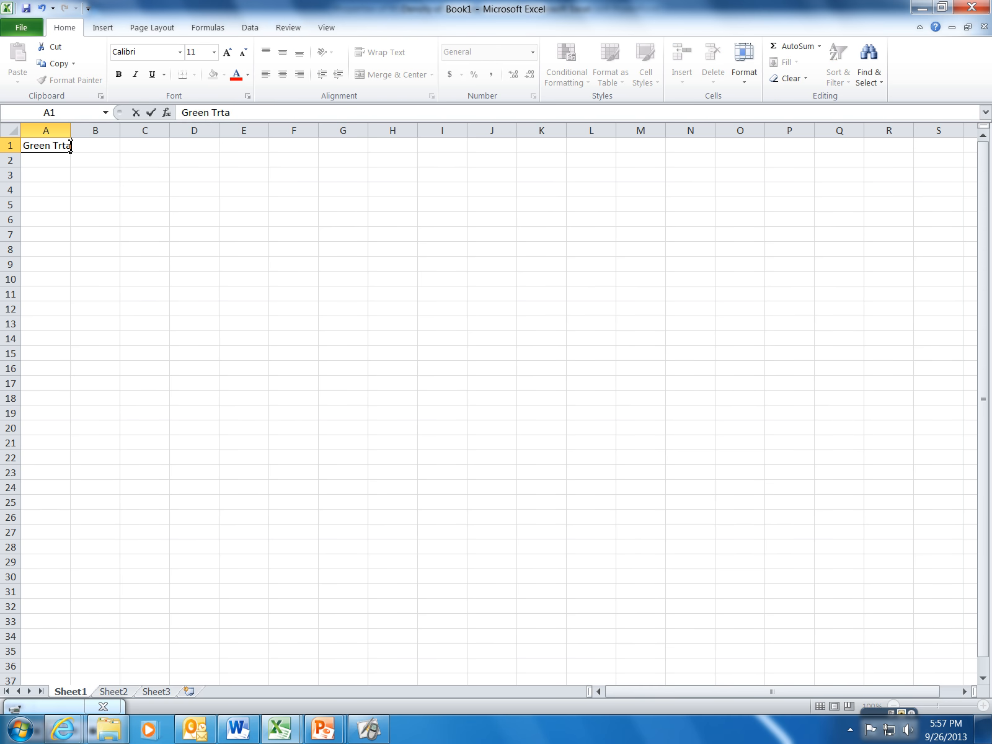
{"action": "key", "text": "BackSpace"}
{"action": "key", "text": "BackSpace"}
{"action": "type", "text": "ands"}
{"action": "key", "text": "BackSpace"}
{"action": "key", "text": "BackSpace"}
{"action": "type", "text": "sparent Solid"}
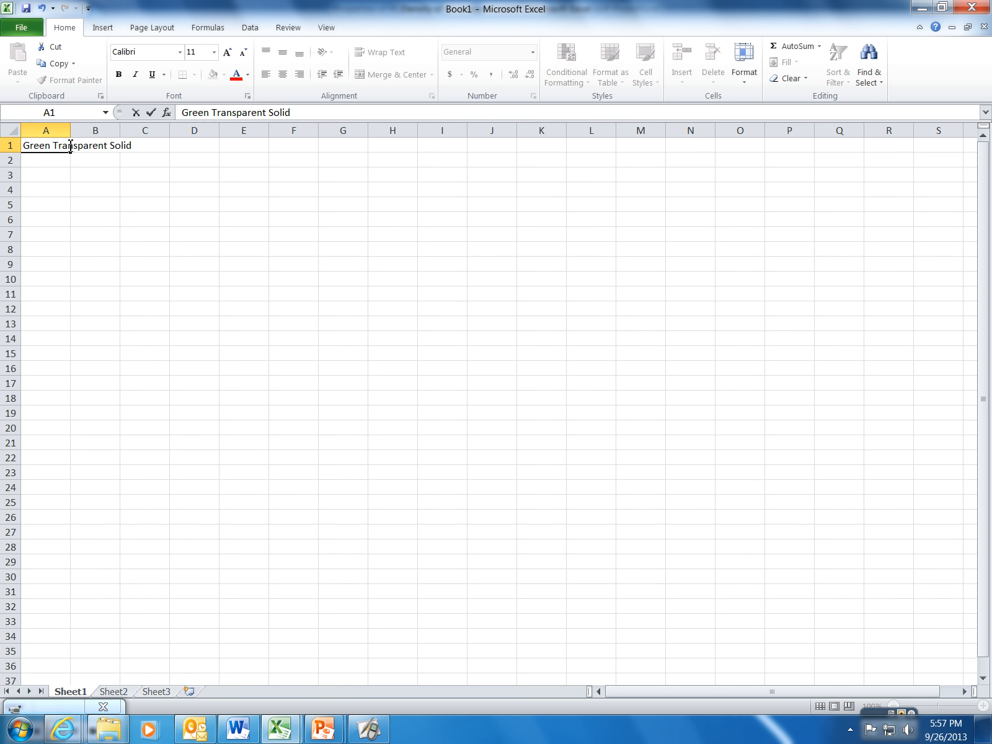
{"action": "key", "text": "Return"}
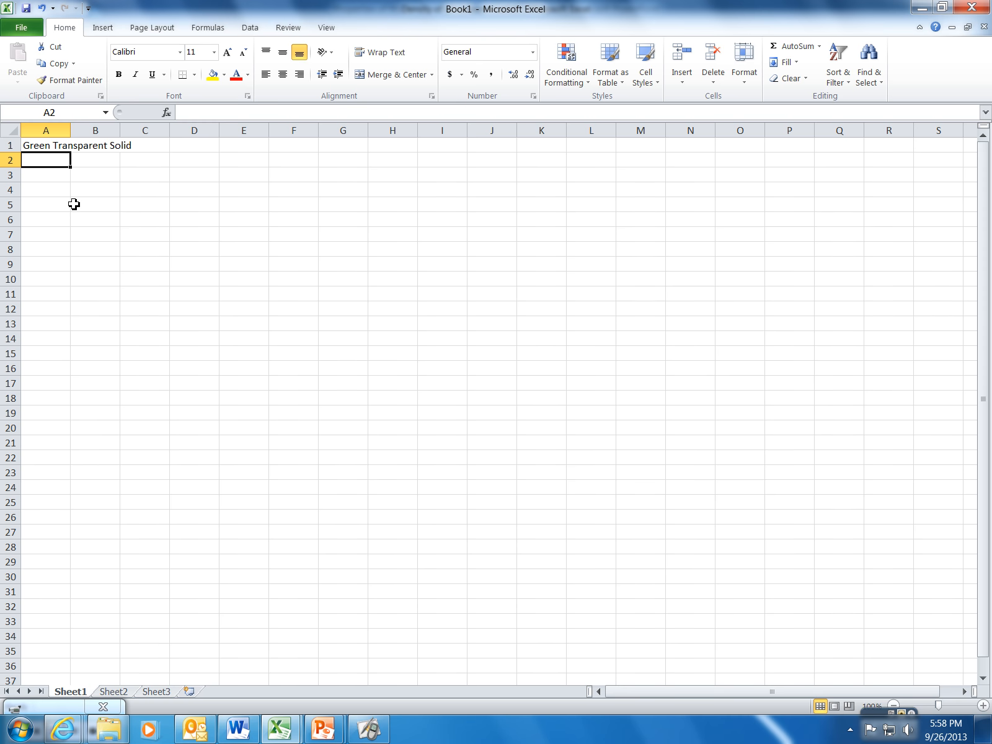
Step: Enter the column heading "Solid Size" in cell A2
{"action": "type", "text": "Solid Si"}
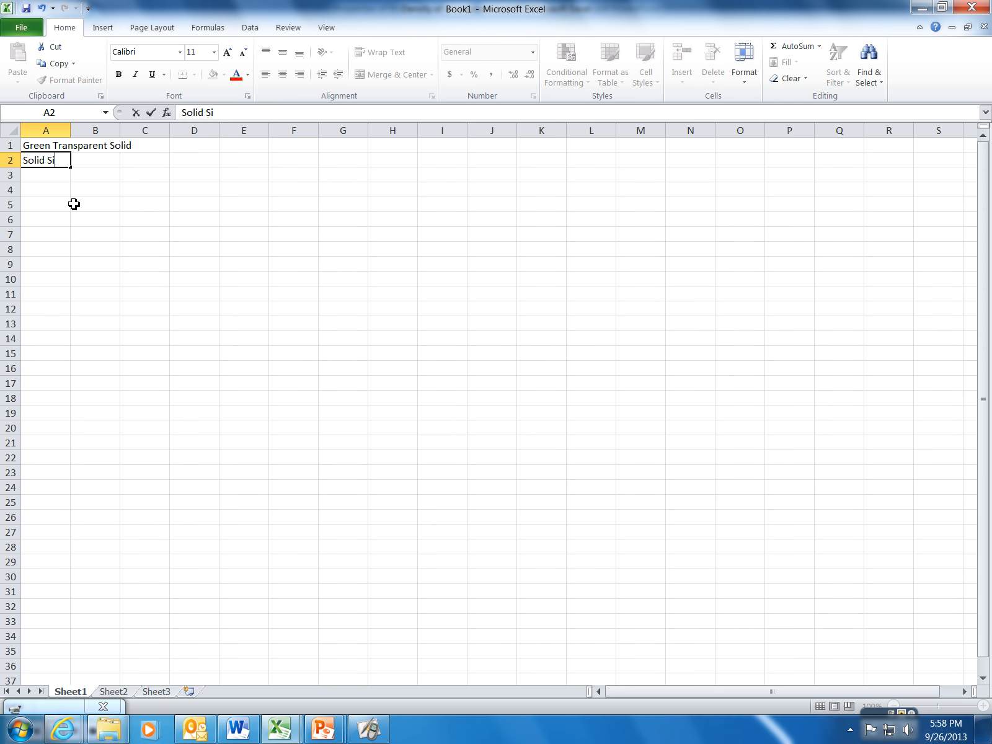
{"action": "type", "text": "ze"}
{"action": "key", "text": "Tab"}
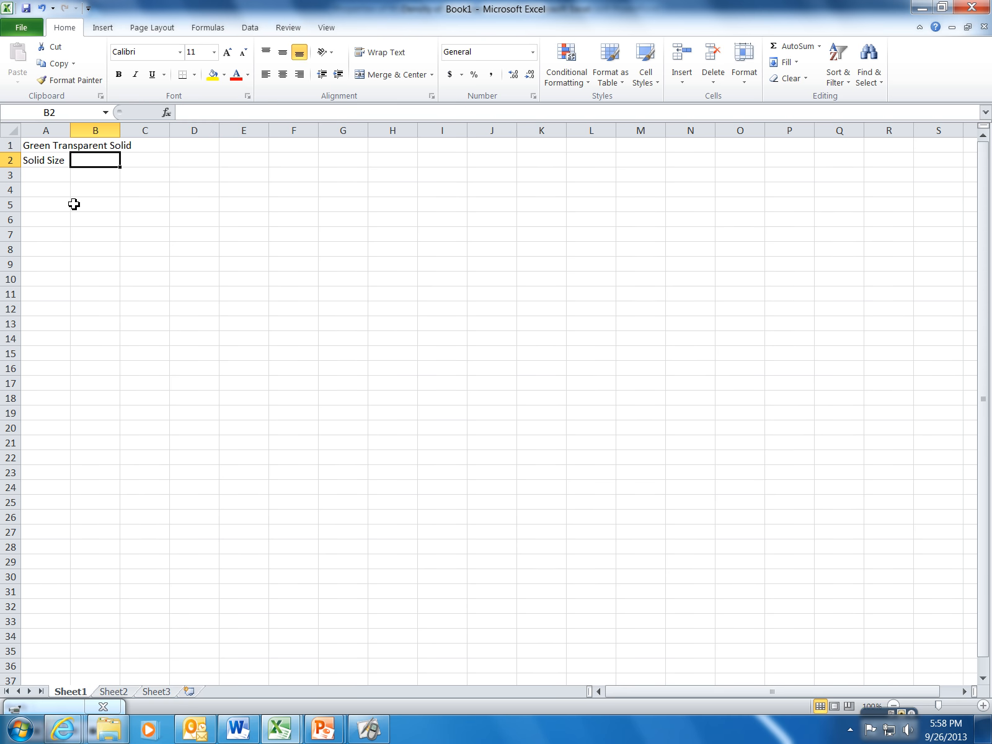
Step: Enter the heading "Electronic Balance Mass (g)" in cell B2 and AutoFit column B to it
{"action": "type", "text": "Elec"}
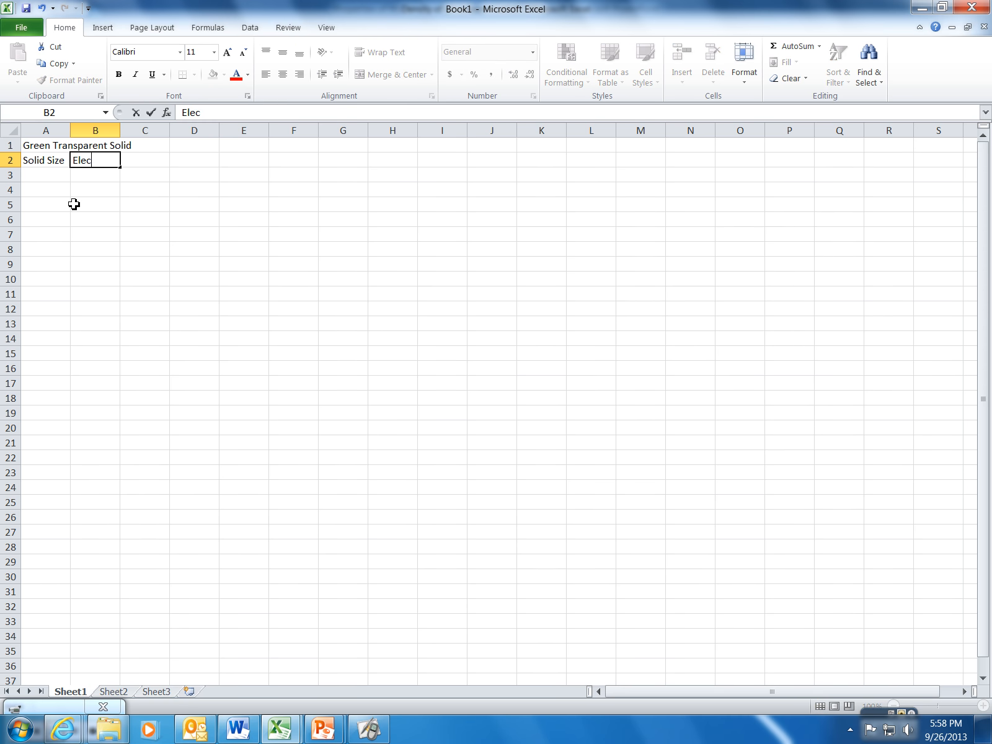
{"action": "type", "text": "tronic Balance Mass ("}
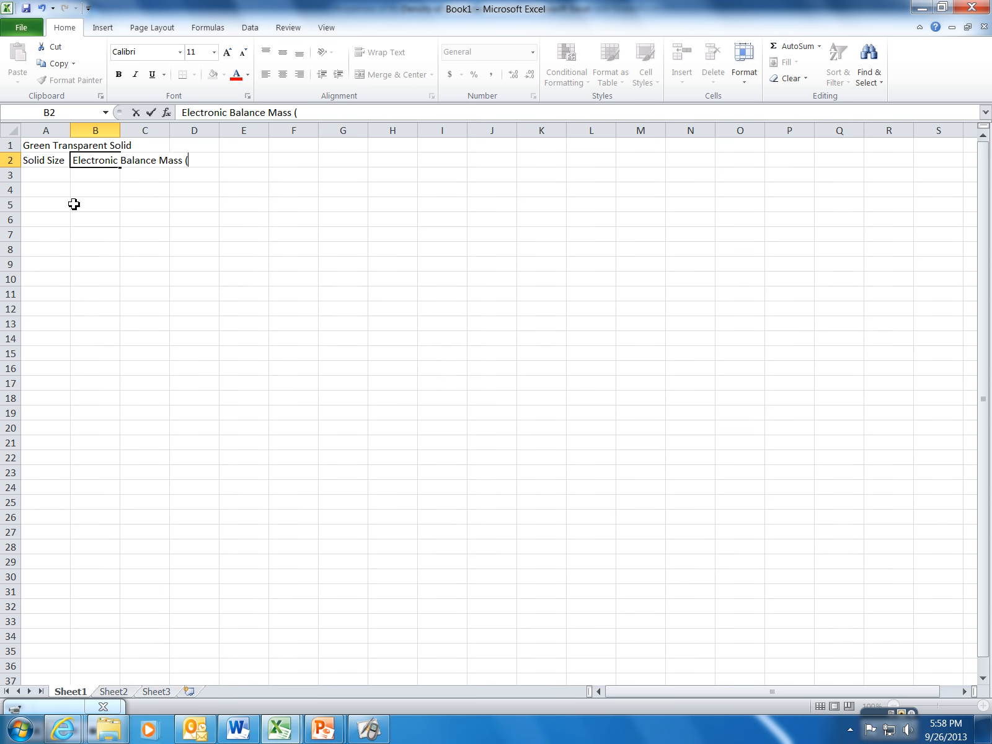
{"action": "type", "text": "g)"}
{"action": "double_click", "coordinate": [120, 129]}
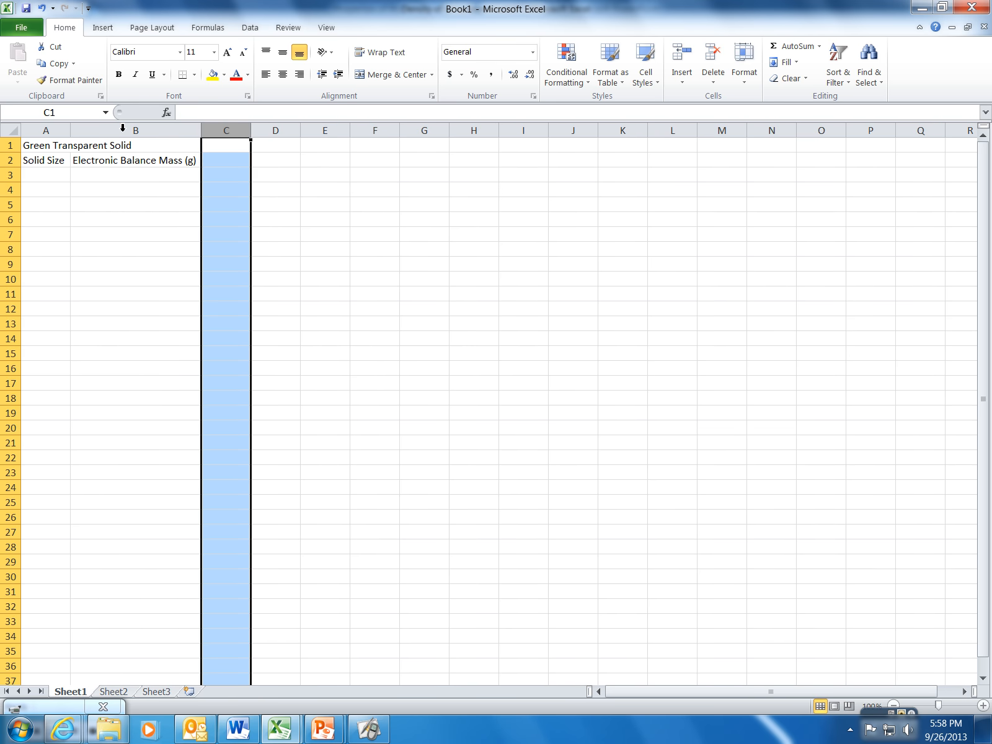
Step: Enter the sample value "1.23 g" in cell B3 under the electronic balance heading
{"action": "left_click", "coordinate": [193, 158]}
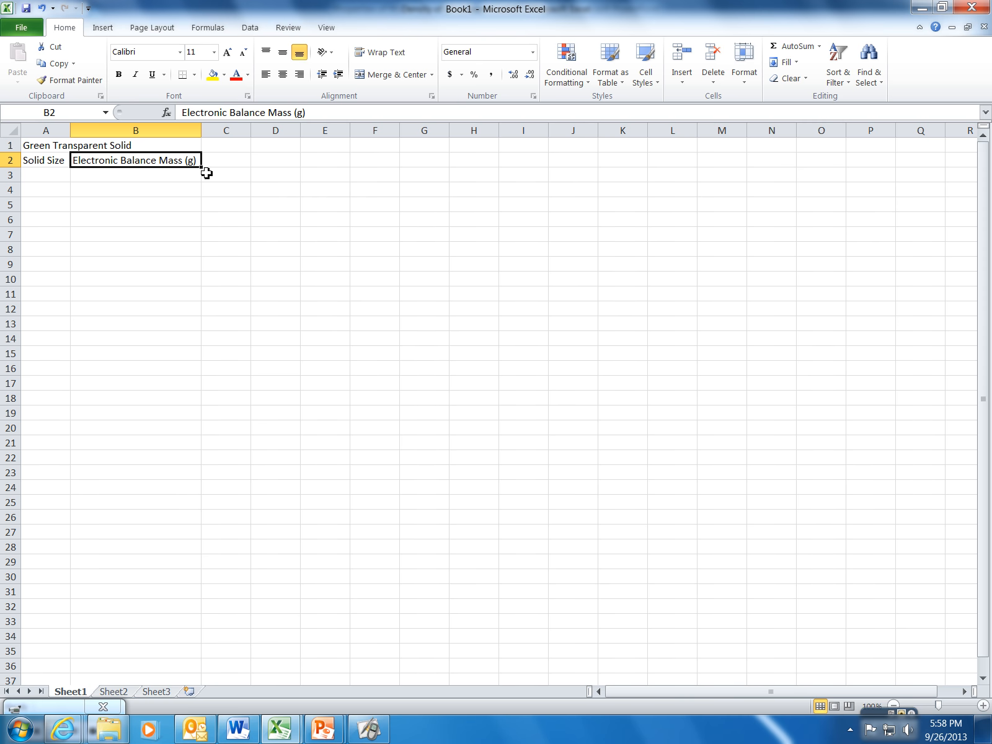
{"action": "key", "text": "Return"}
{"action": "type", "text": "1.23"}
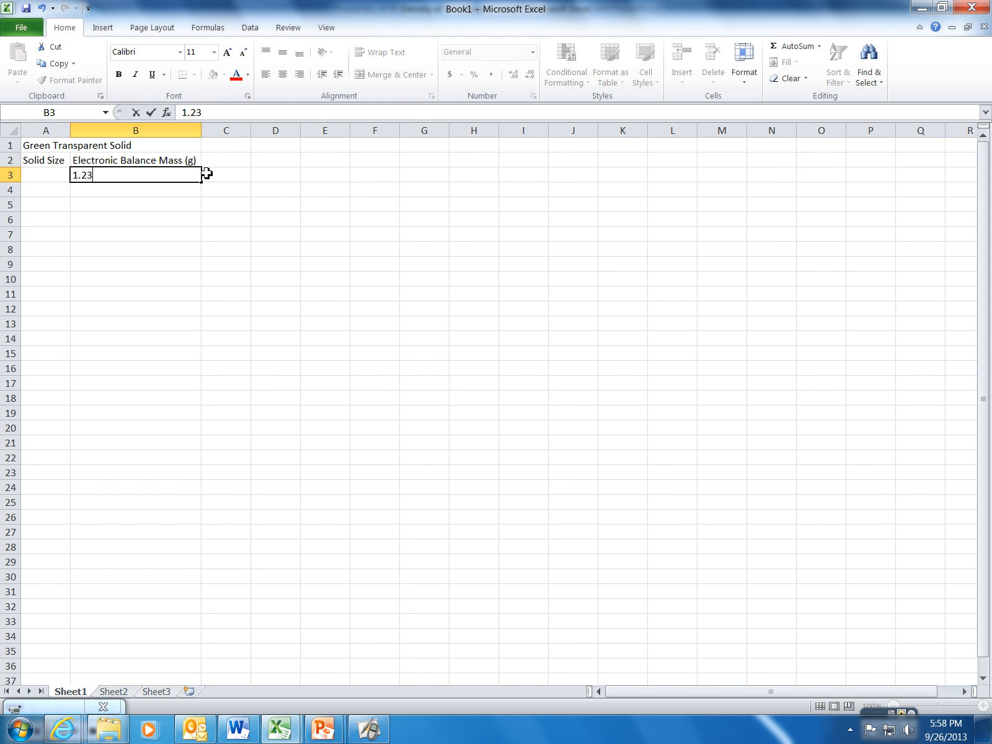
{"action": "type", "text": " g"}
{"action": "key", "text": "Return"}
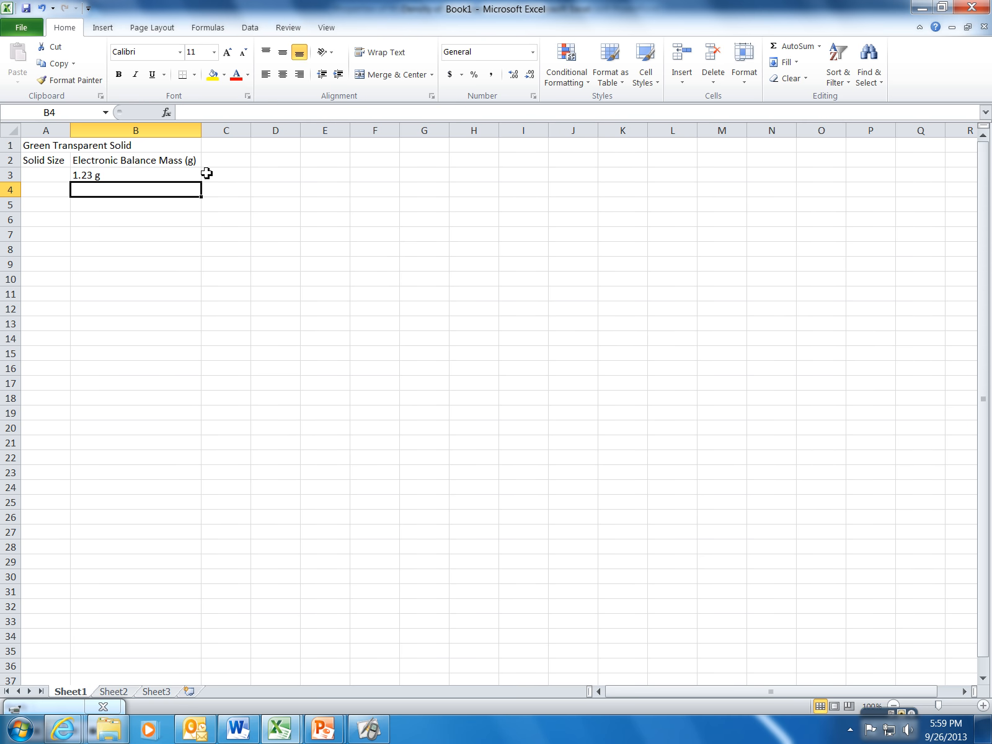
Step: Clear the sample mass value from cell B3
{"action": "key", "text": "Up"}
{"action": "key", "text": "Up"}
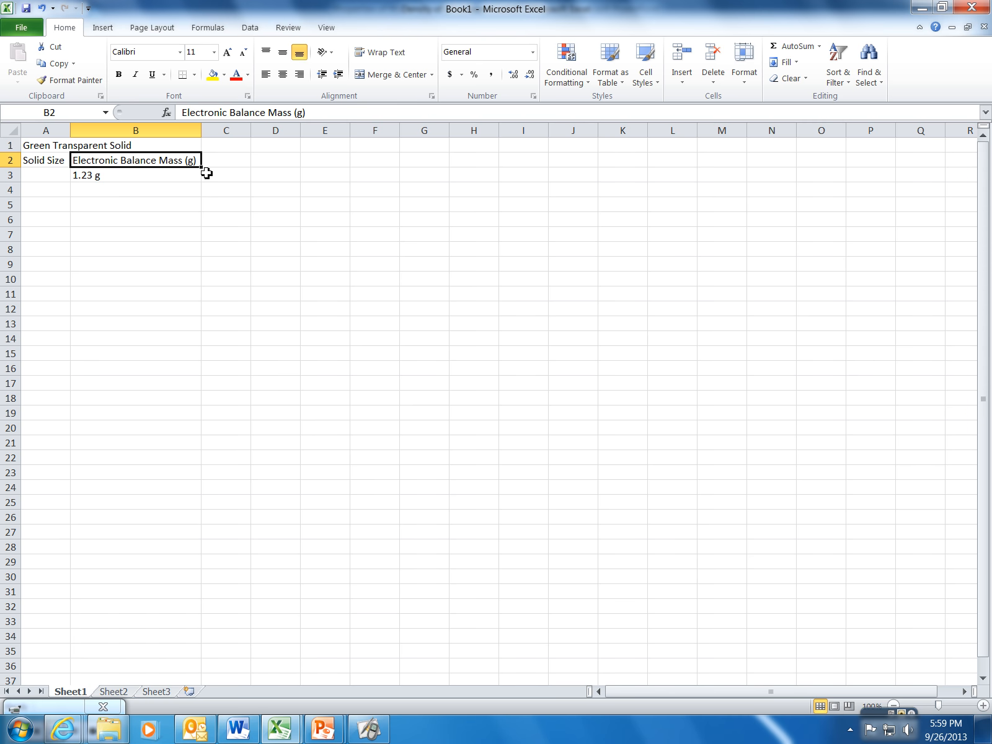
{"action": "key", "text": "Down"}
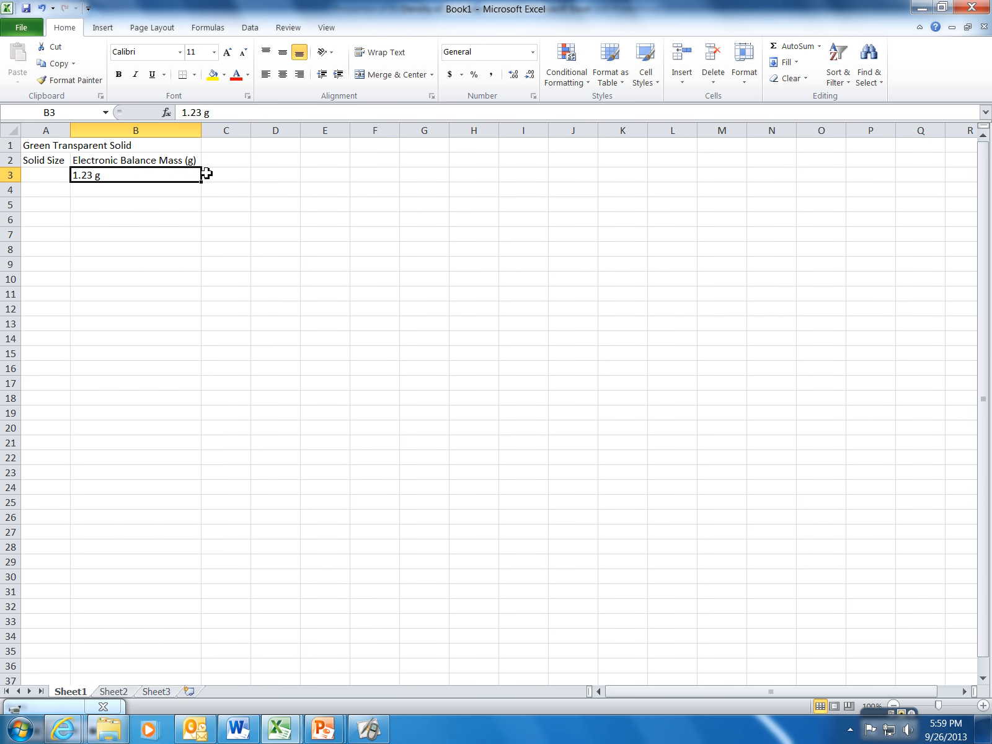
{"action": "key", "text": "Delete"}
Step: Enter the heading "Triple Beam Balance Mass (g)" in cell C2
{"action": "key", "text": "Up"}
{"action": "key", "text": "Right"}
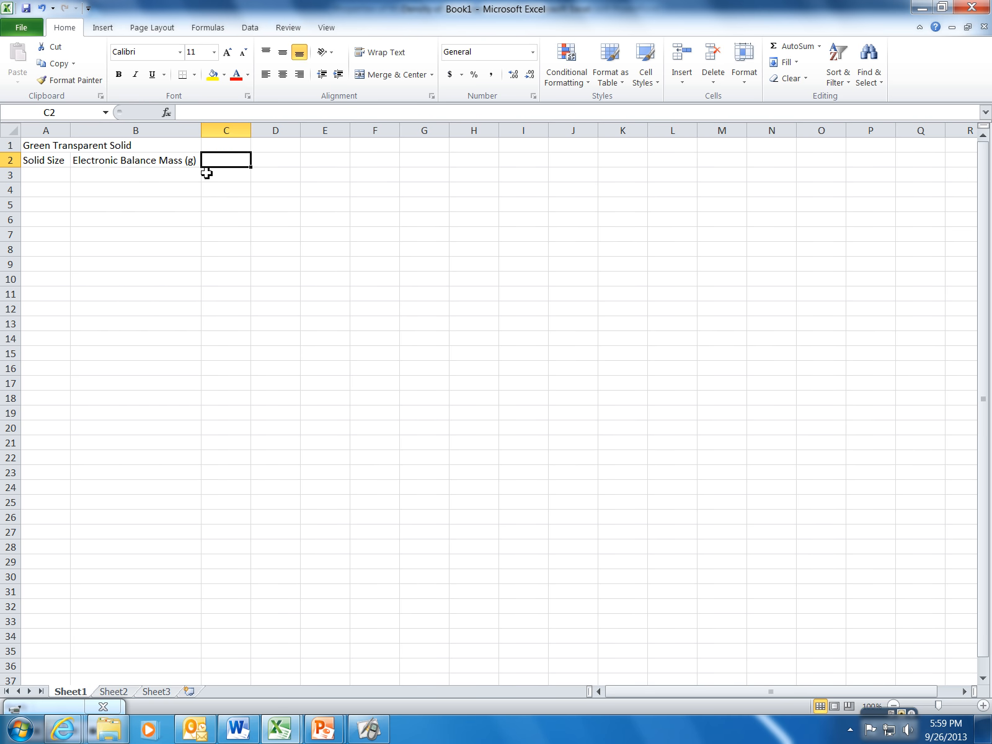
{"action": "type", "text": "Tripp"}
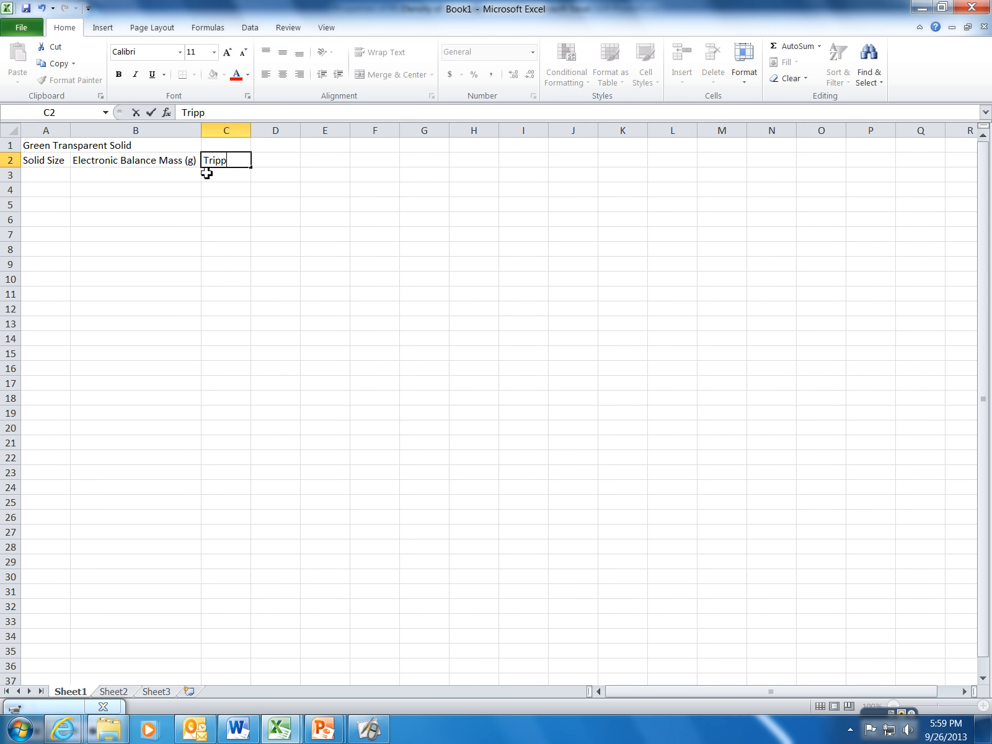
{"action": "key", "text": "BackSpace"}
{"action": "type", "text": "le Beam Balance Mass (g)"}
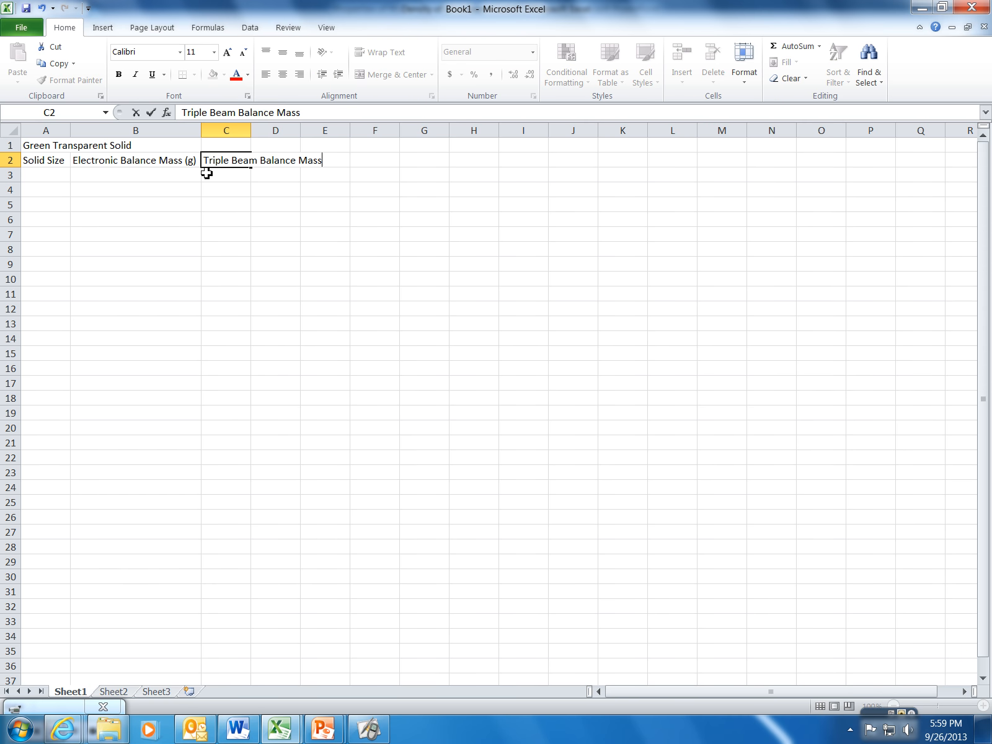
{"action": "key", "text": "Tab"}
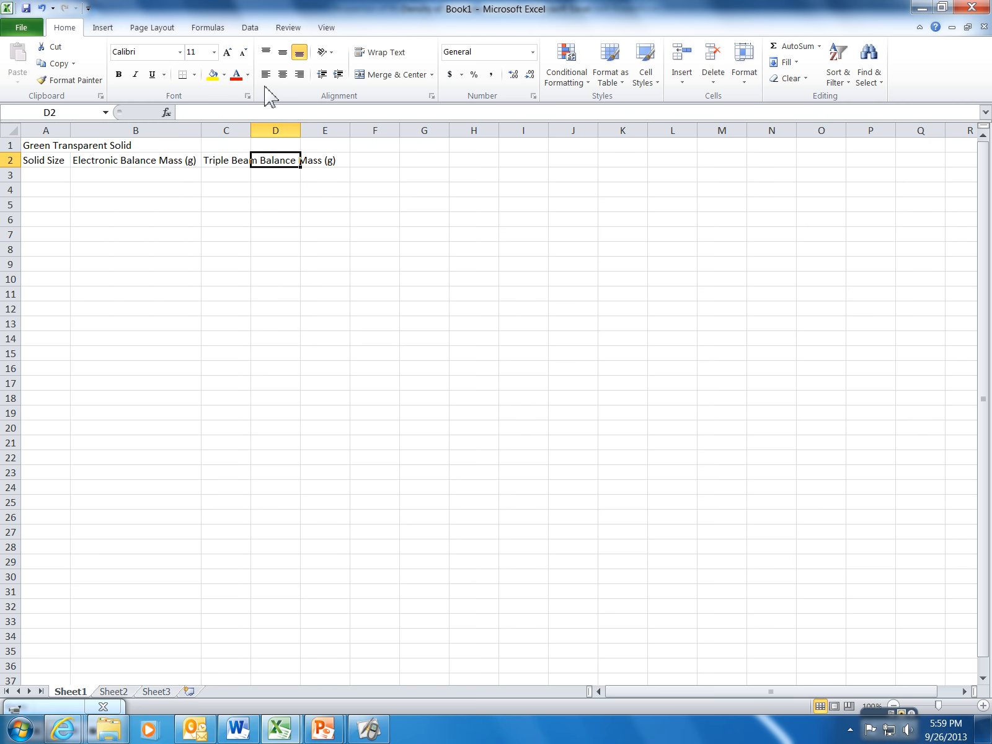
Step: Enter the heading "Initial Volume (mL)" in cell D2 and AutoFit columns C and D to their headings
{"action": "left_click_drag", "start_coordinate": [253, 126], "coordinate": [253, 126]}
{"action": "double_click", "coordinate": [252, 126]}
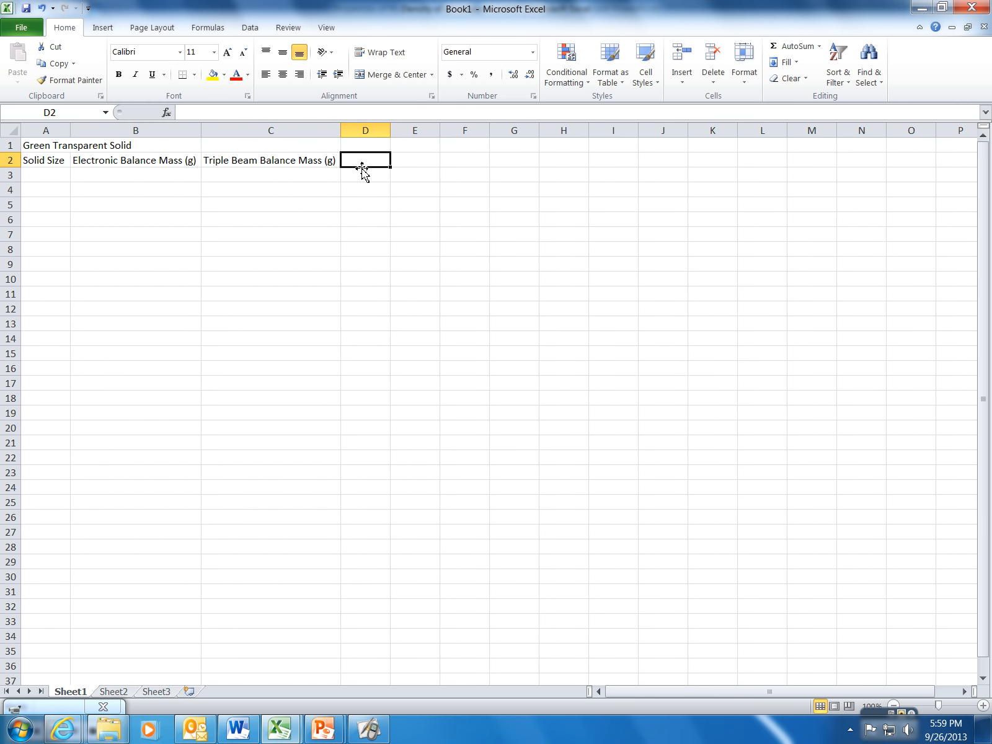
{"action": "type", "text": "Initial Vol"}
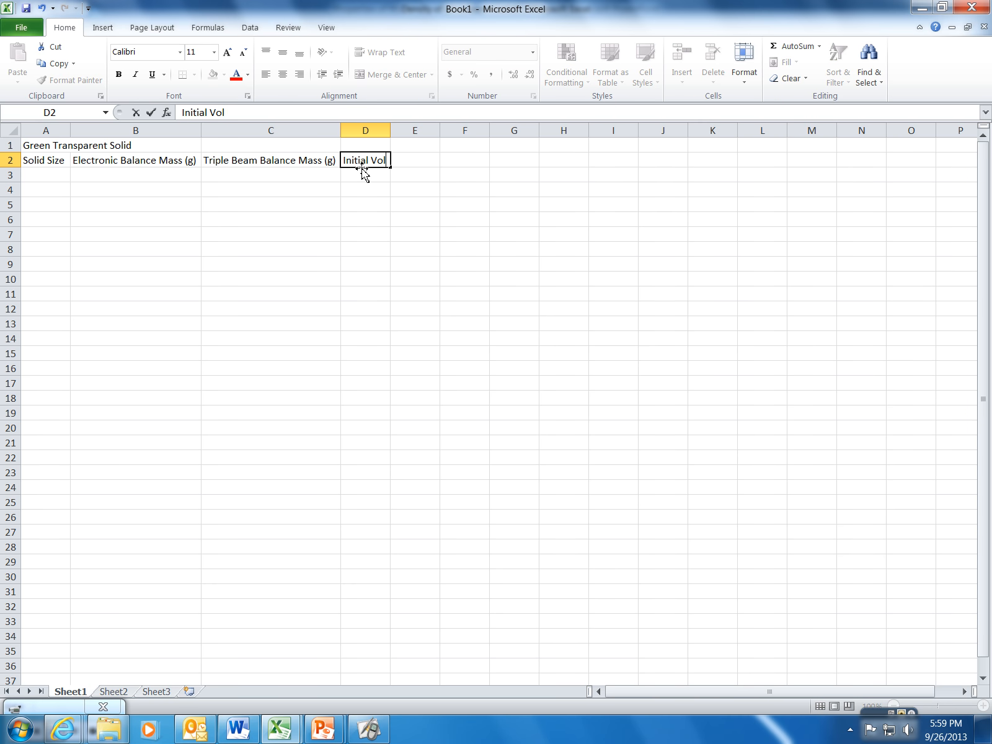
{"action": "type", "text": "ume (mL)"}
{"action": "left_click", "coordinate": [392, 127]}
{"action": "double_click", "coordinate": [391, 127]}
Step: Enter the heading "Final Volume (mL)" in cell E2 and AutoFit column E to it
{"action": "left_click", "coordinate": [449, 162]}
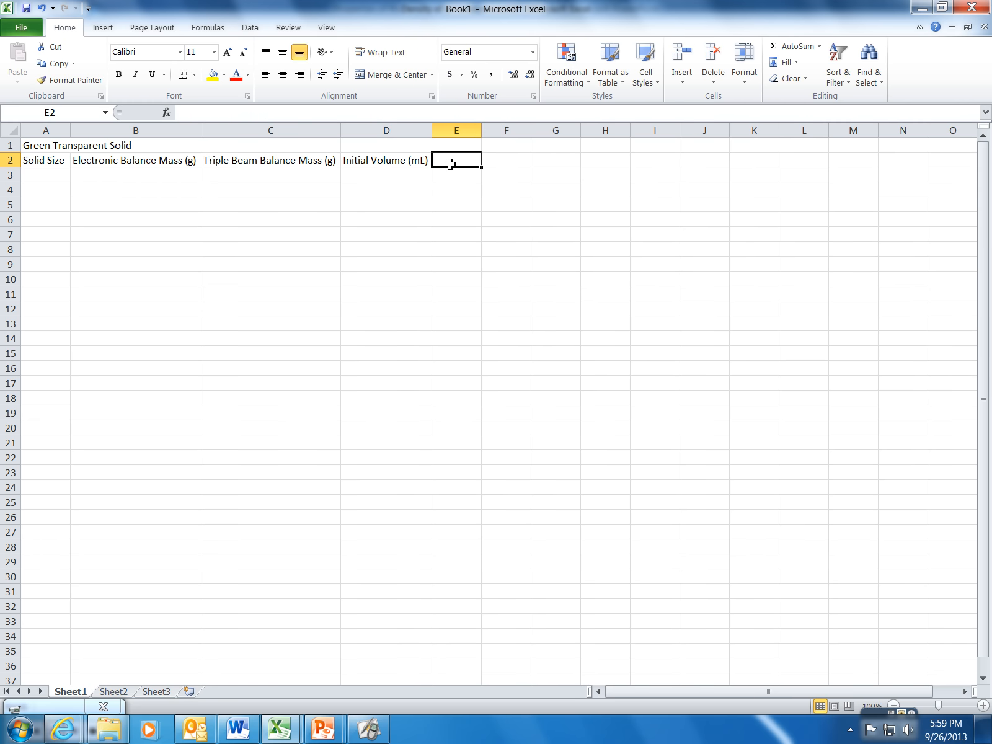
{"action": "type", "text": "Final Vo"}
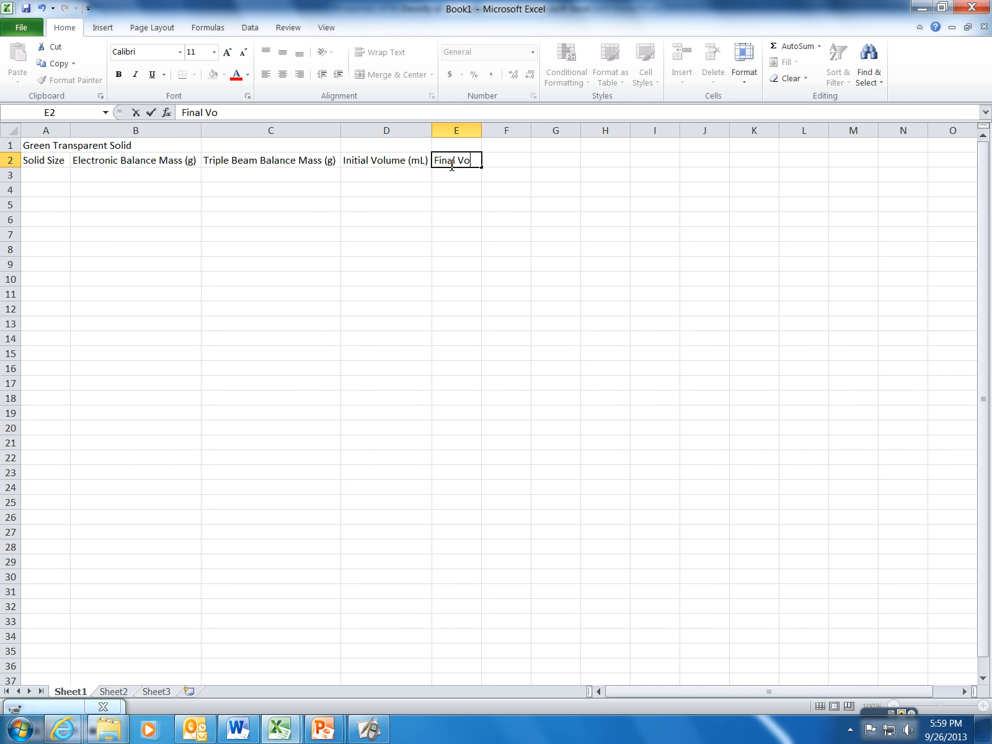
{"action": "type", "text": "lume (mL)"}
{"action": "key", "text": "Return"}
{"action": "double_click", "coordinate": [482, 130]}
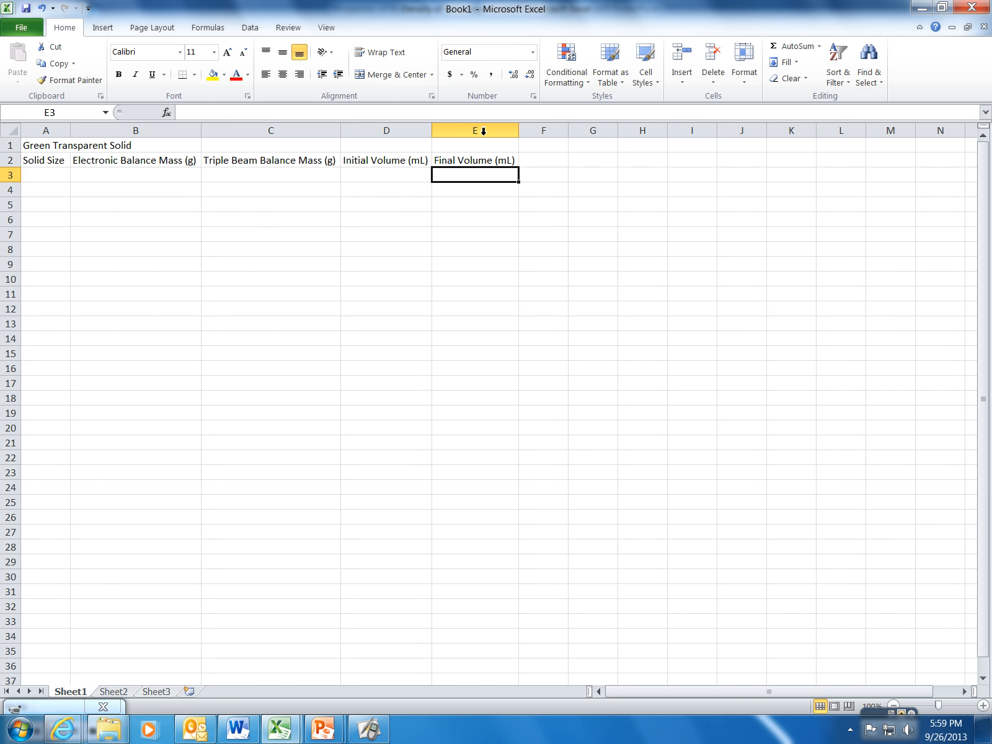
Step: Enter the heading "Total Volume Displaced (mL)" in cell F2 and AutoFit column F to it
{"action": "left_click", "coordinate": [540, 164]}
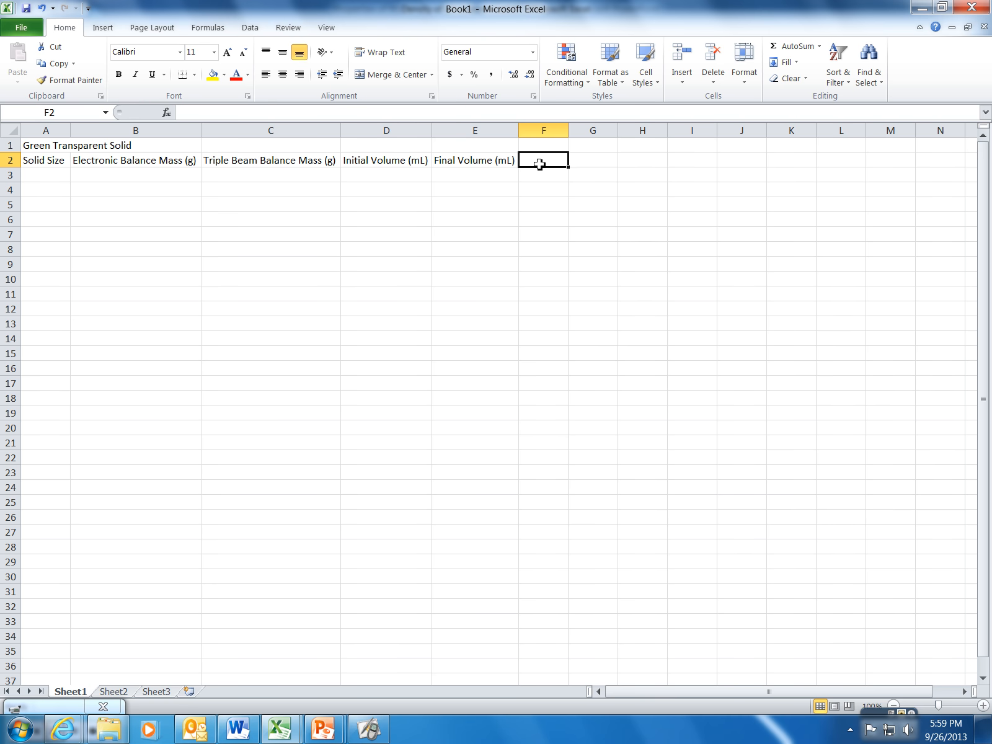
{"action": "type", "text": "Total Volum"}
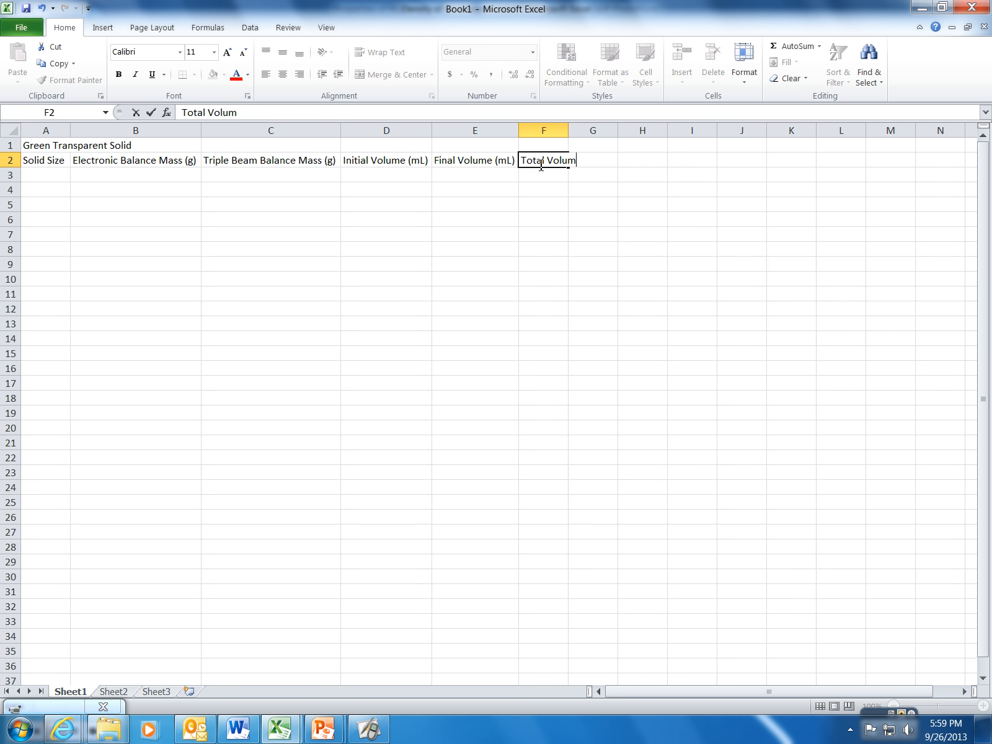
{"action": "type", "text": "e Displaced (mL)"}
{"action": "key", "text": "Return"}
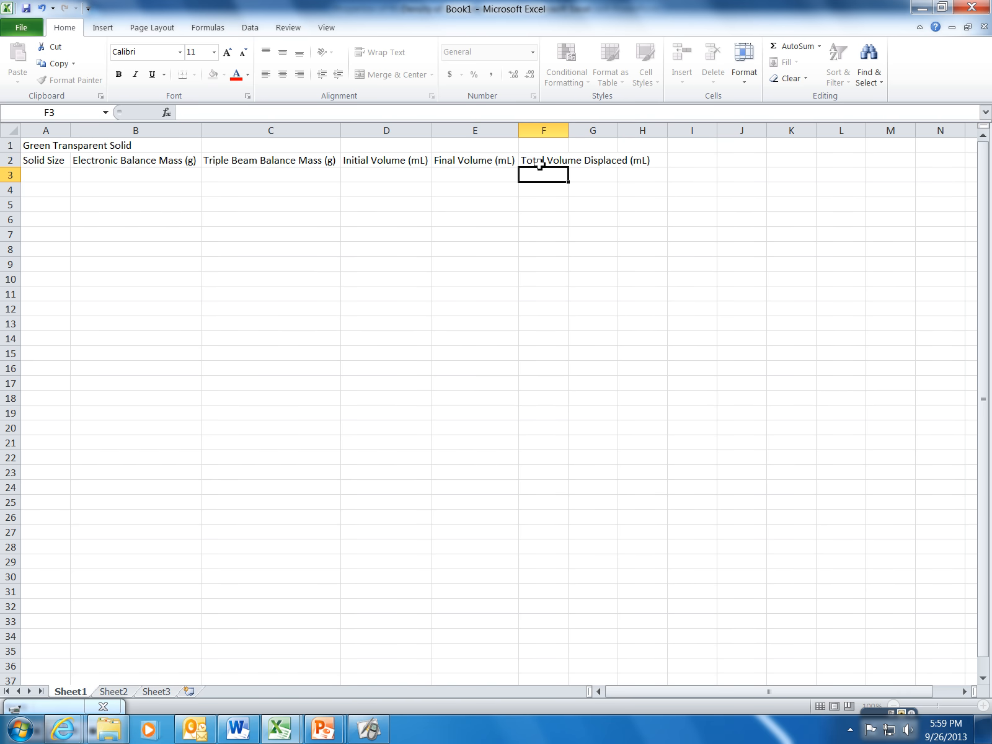
{"action": "double_click", "coordinate": [568, 130]}
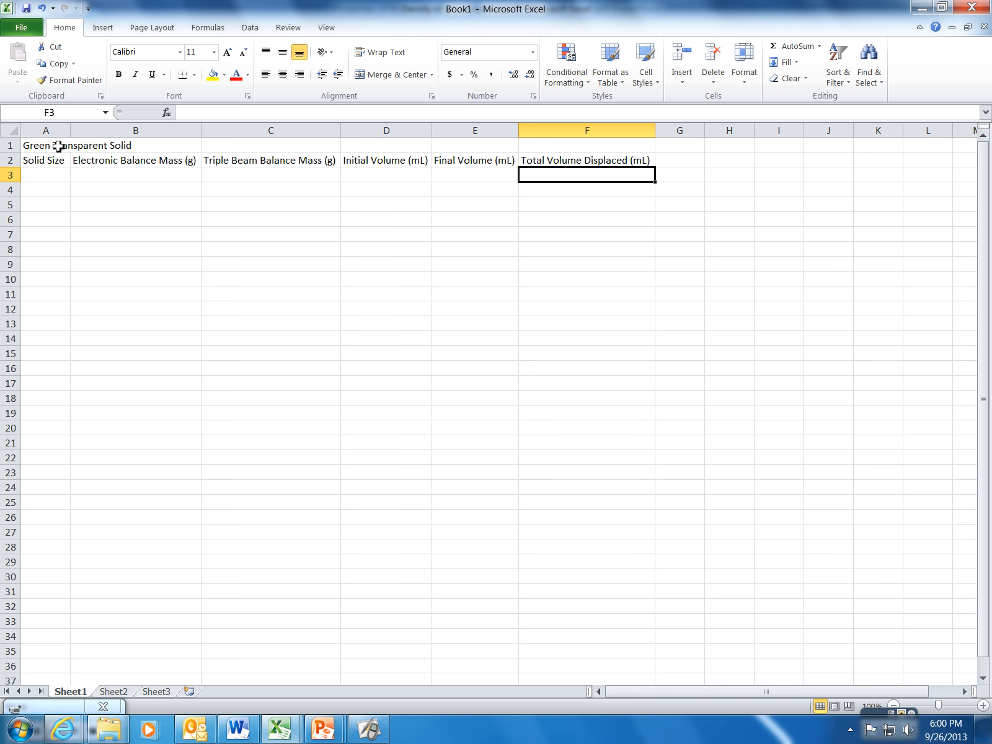
Step: List the solid sizes Small, Medium, Large and Extra Large in cells A3 to A6 and widen column A to fit them
{"action": "left_click", "coordinate": [52, 170]}
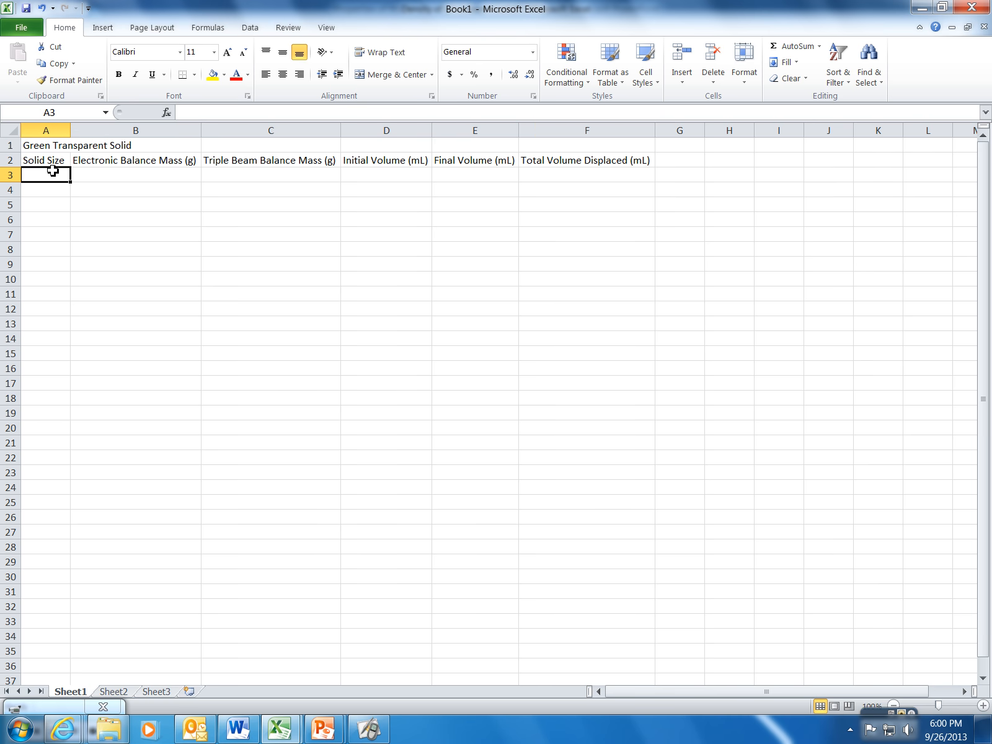
{"action": "type", "text": "Small"}
{"action": "key", "text": "Return"}
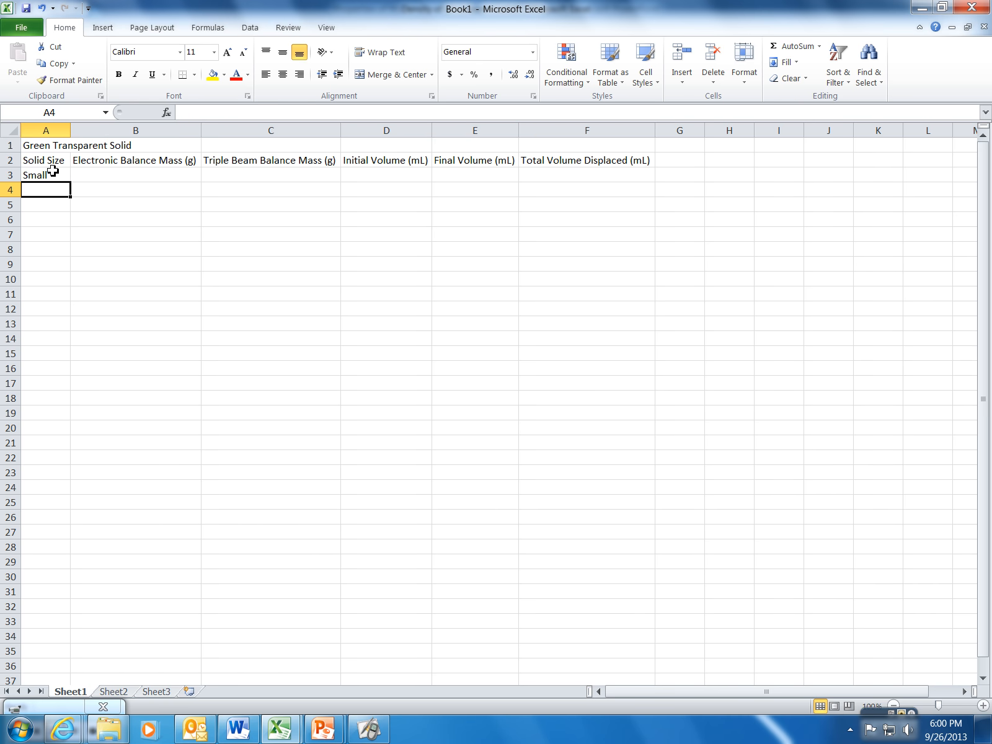
{"action": "type", "text": "Medium"}
{"action": "key", "text": "Return"}
{"action": "type", "text": "Large"}
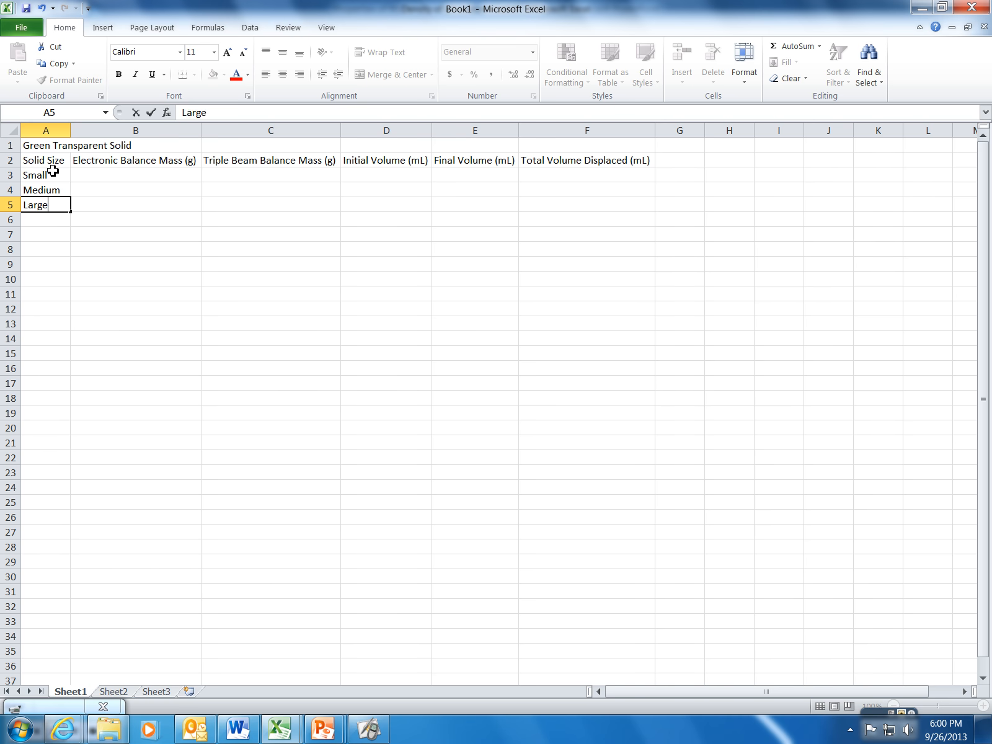
{"action": "key", "text": "Return"}
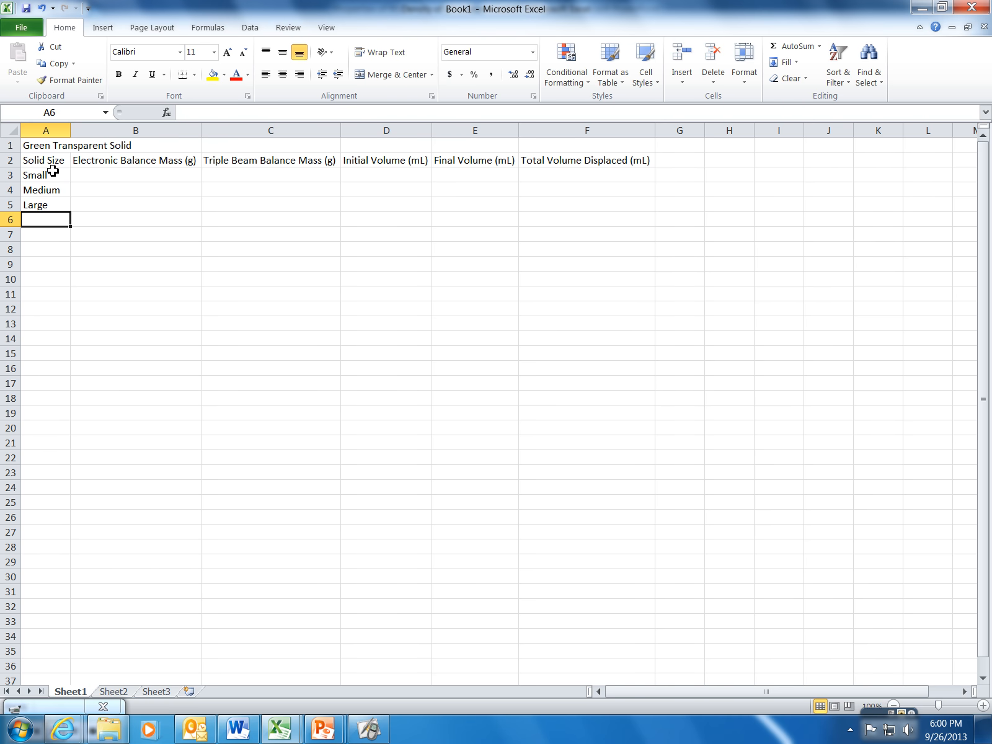
{"action": "type", "text": "Extra Larg"}
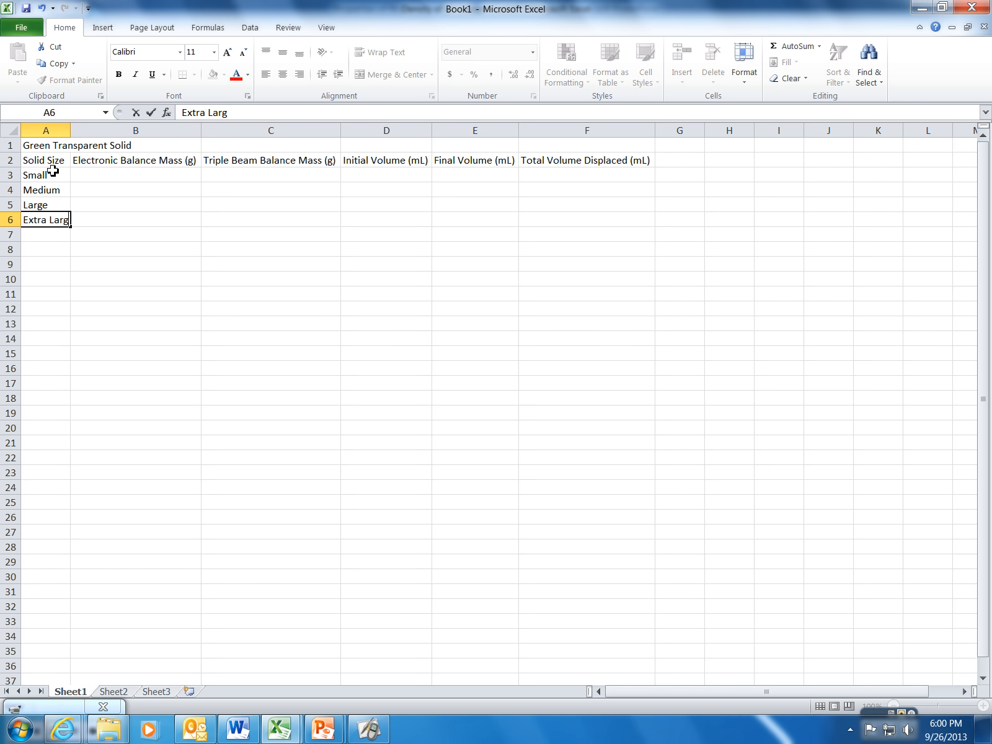
{"action": "type", "text": "e Pi"}
{"action": "key", "text": "BackSpace"}
{"action": "key", "text": "BackSpace"}
{"action": "key", "text": "Return"}
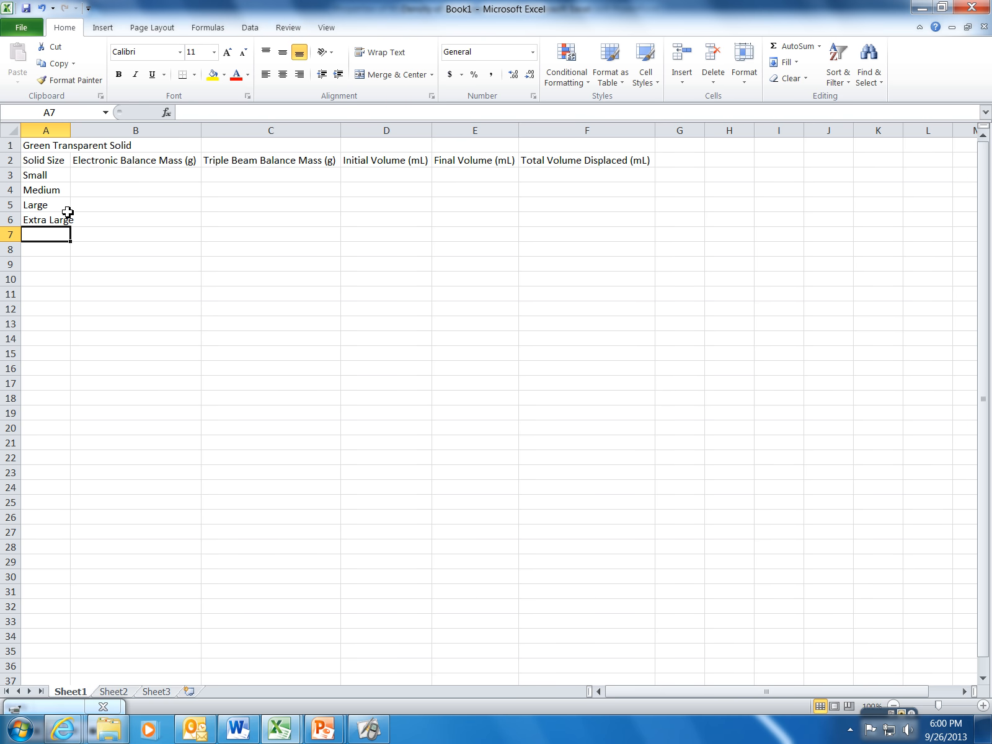
{"action": "left_click_drag", "start_coordinate": [70, 131], "coordinate": [77, 130]}
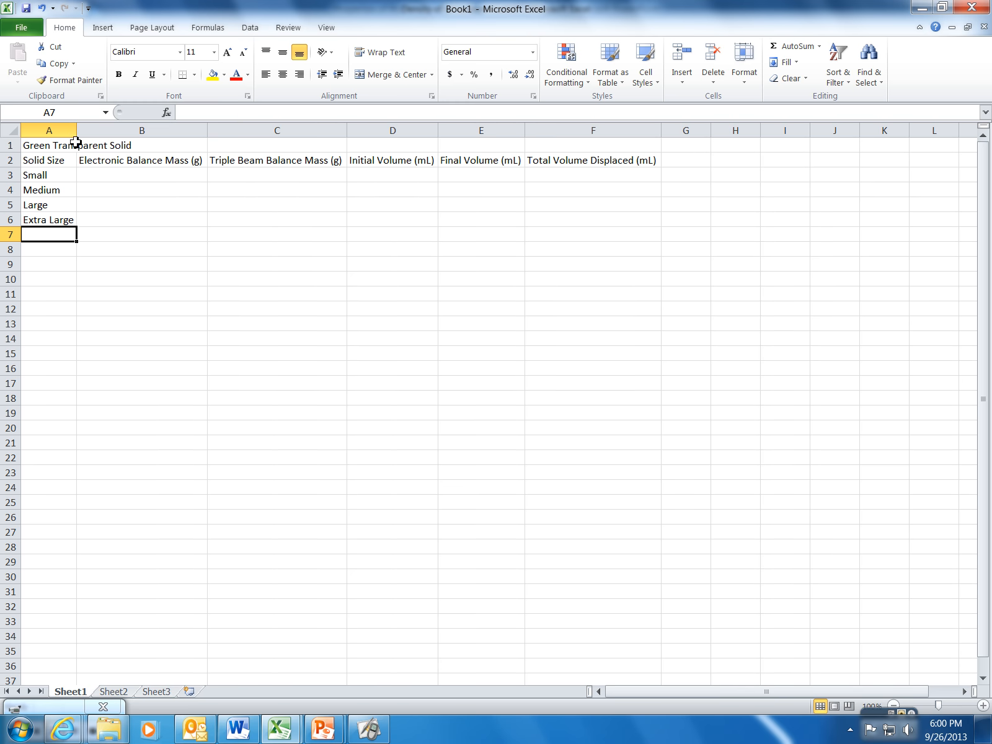
Step: Enter the electronic balance masses 5.61, 9.17, 12.56 and 15.91 in cells B3 to B6
{"action": "left_click", "coordinate": [93, 181]}
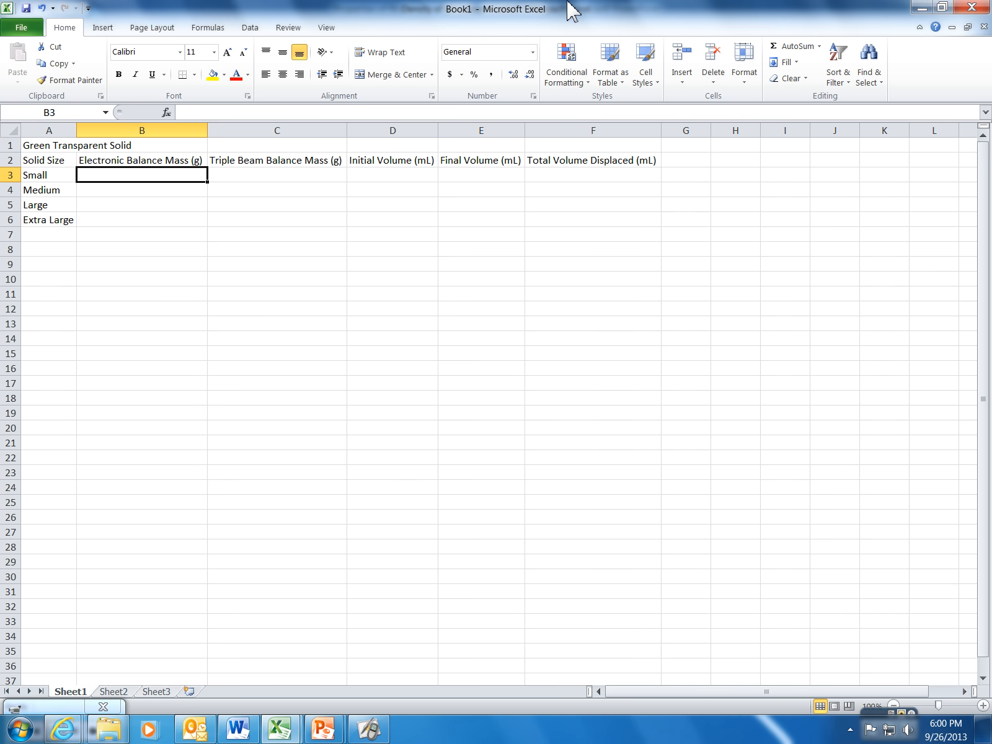
{"action": "type", "text": "5.61"}
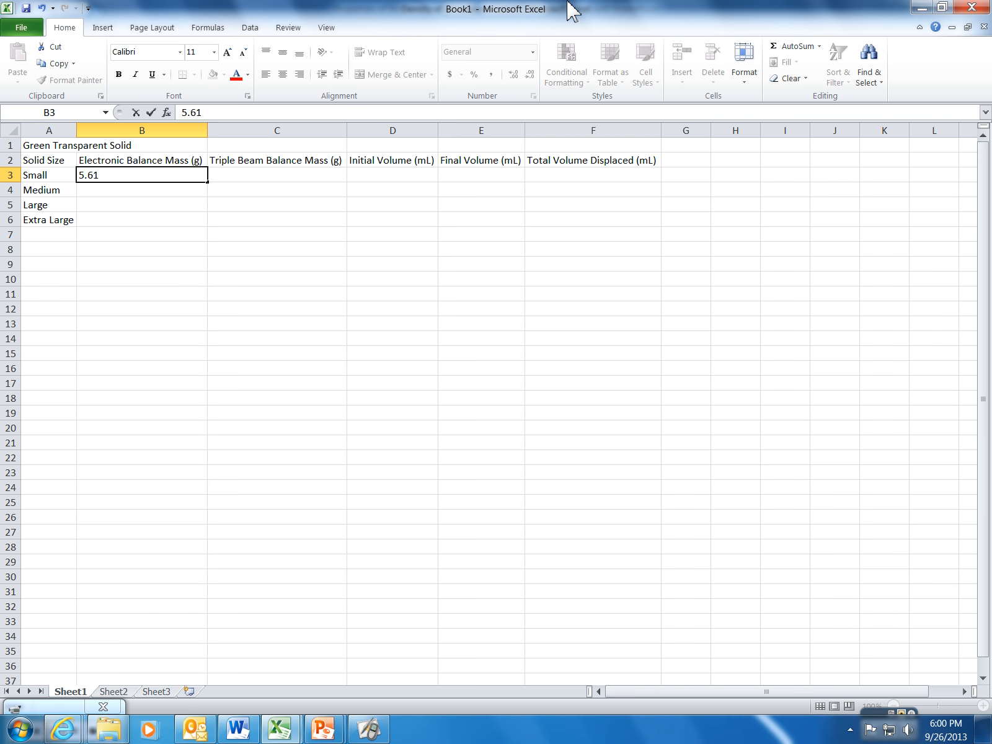
{"action": "key", "text": "Return"}
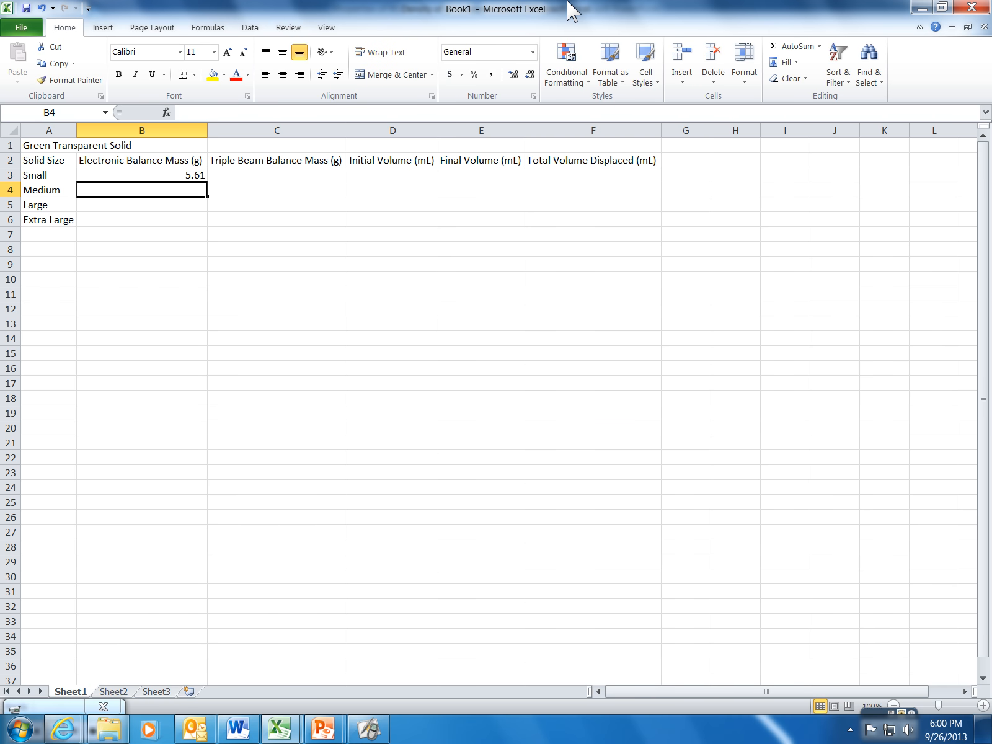
{"action": "type", "text": "9.17"}
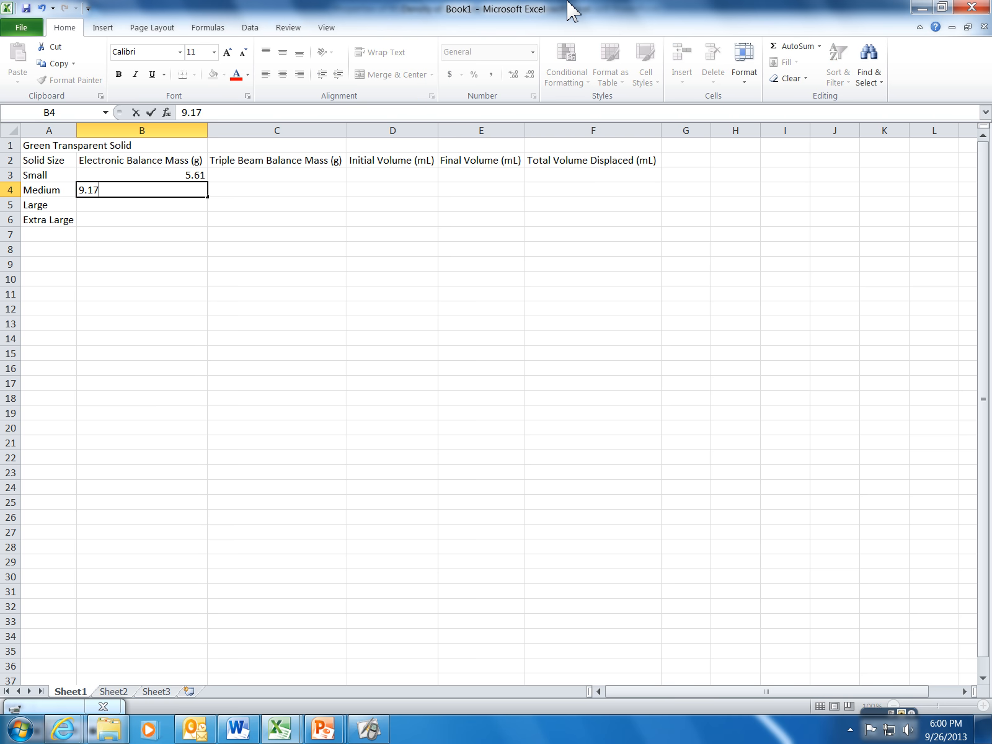
{"action": "key", "text": "Return"}
{"action": "type", "text": "12.56"}
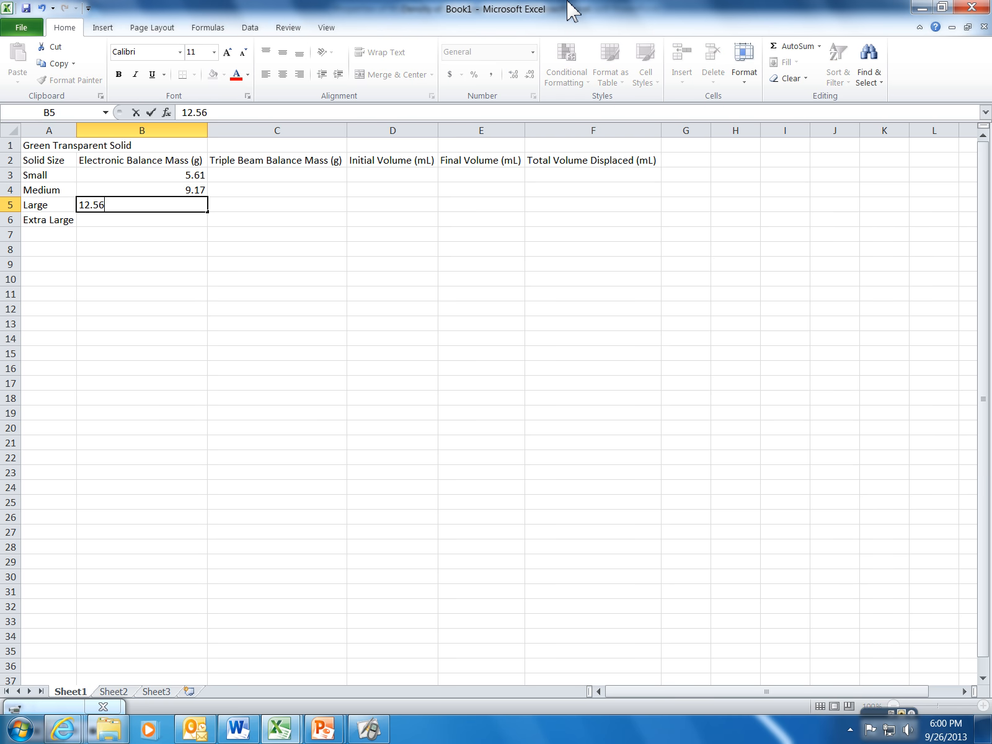
{"action": "key", "text": "Return"}
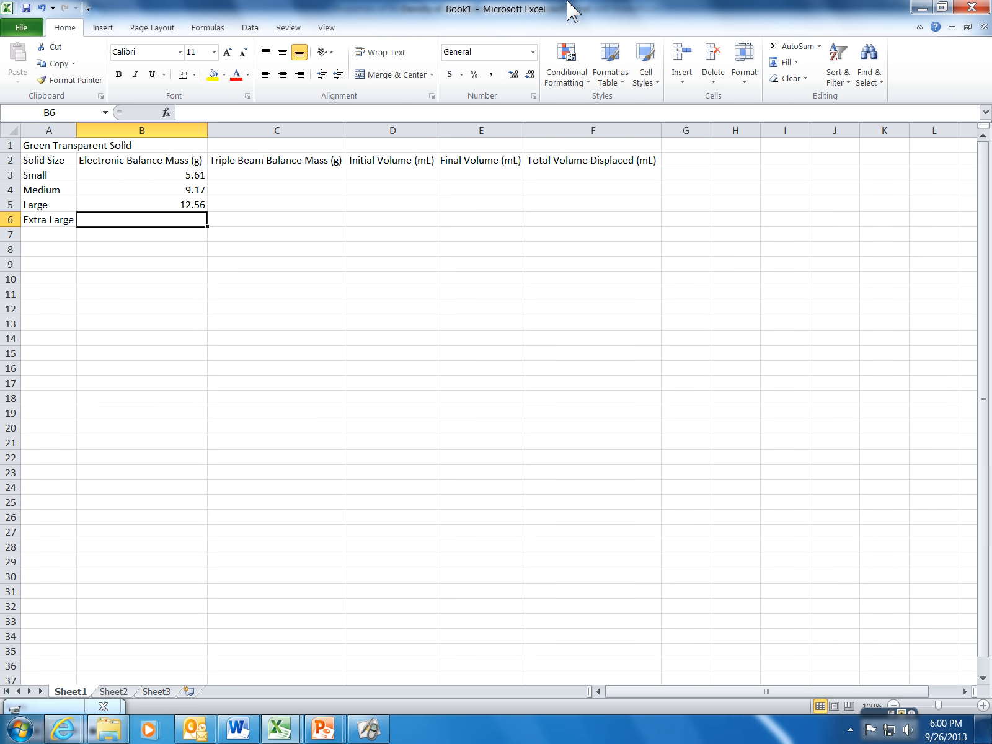
{"action": "type", "text": "15.91"}
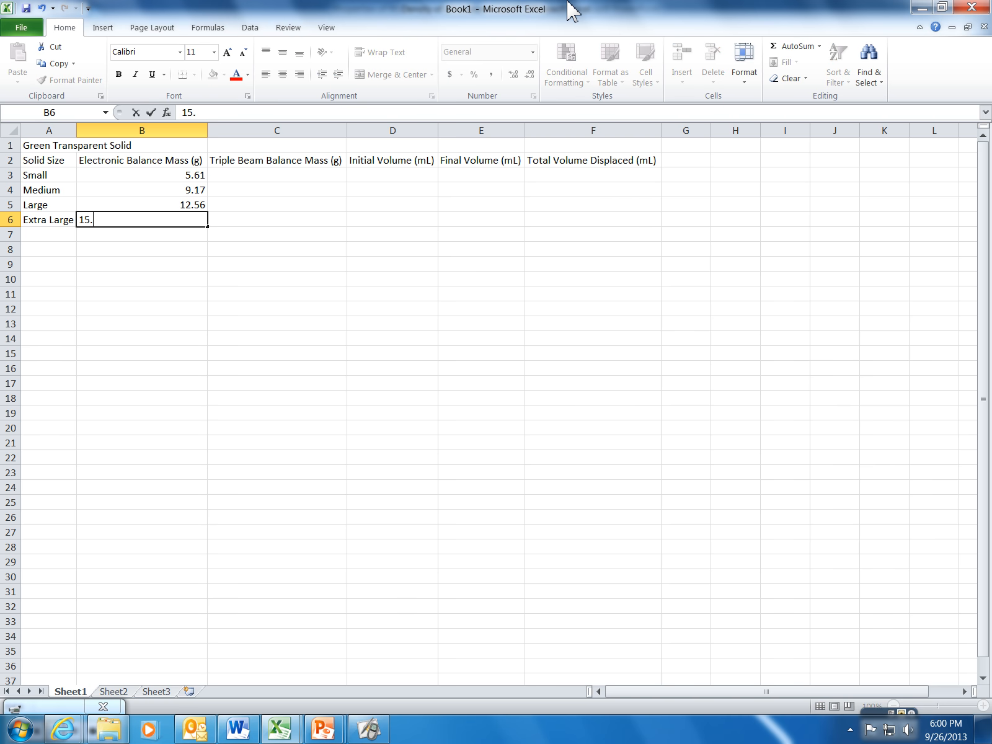
{"action": "key", "text": "Return"}
Step: Enter the triple beam balance masses 5.41, 8.99, 12.42 and 15.75 in cells C3 to C6
{"action": "left_click", "coordinate": [234, 173]}
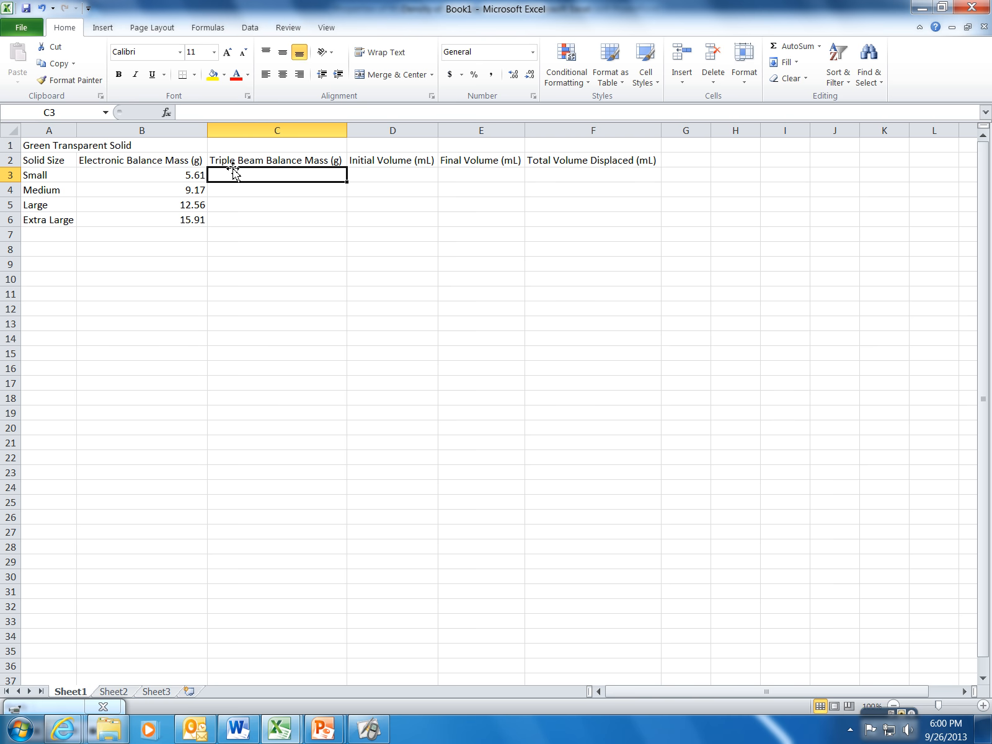
{"action": "type", "text": "5.41"}
{"action": "key", "text": "Return"}
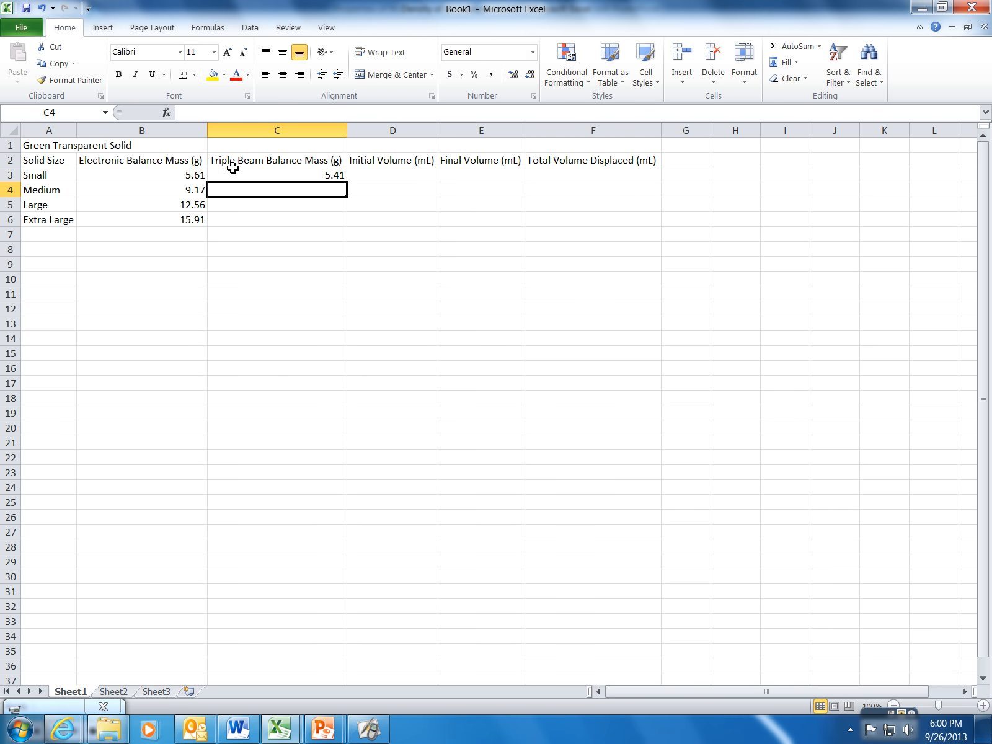
{"action": "type", "text": "8.99"}
{"action": "key", "text": "Return"}
{"action": "type", "text": "12.42"}
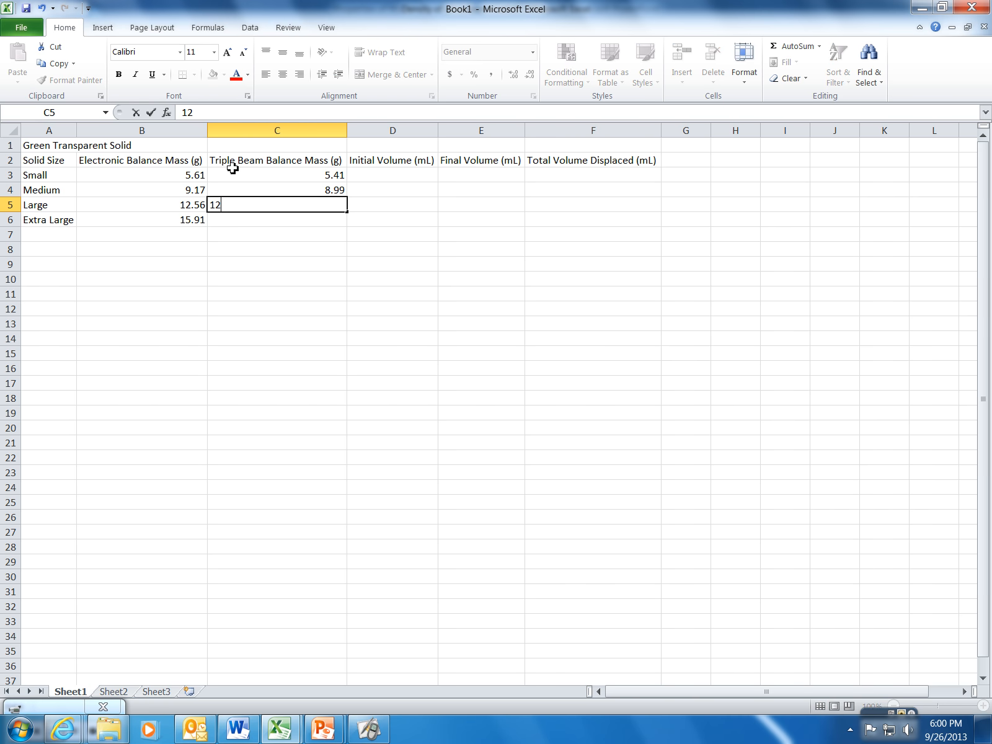
{"action": "key", "text": "Return"}
{"action": "type", "text": "15.75"}
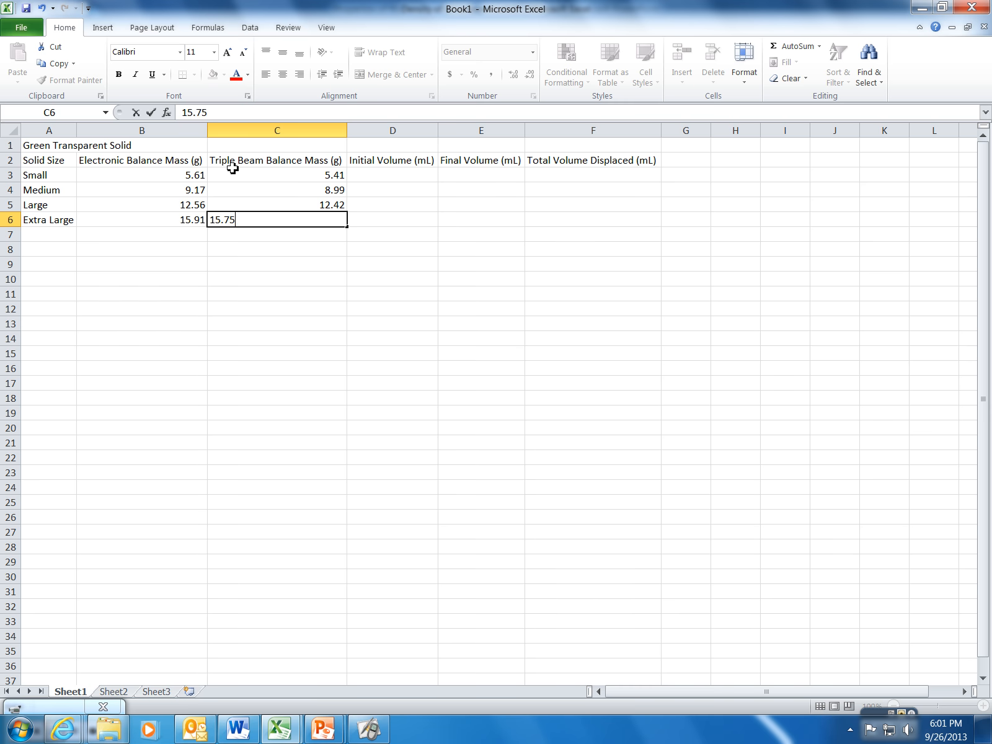
{"action": "key", "text": "Return"}
Step: Enter the initial volumes 25.8, 28.3, 52.3 and 52.9 in cells D3 to D6
{"action": "left_click", "coordinate": [371, 180]}
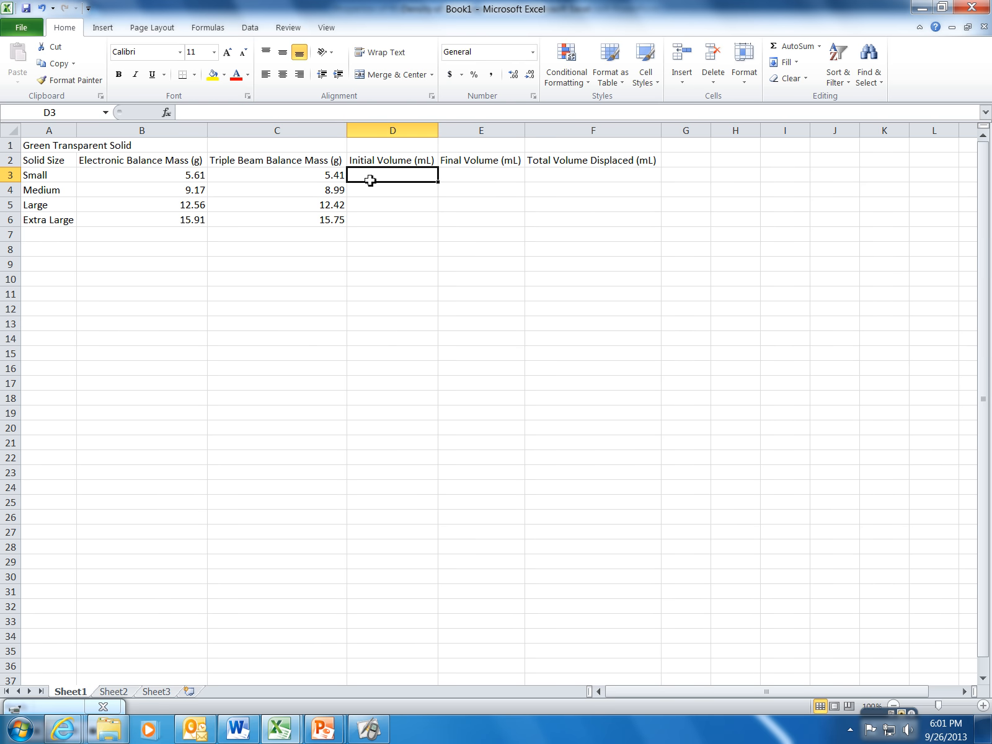
{"action": "type", "text": "25.8"}
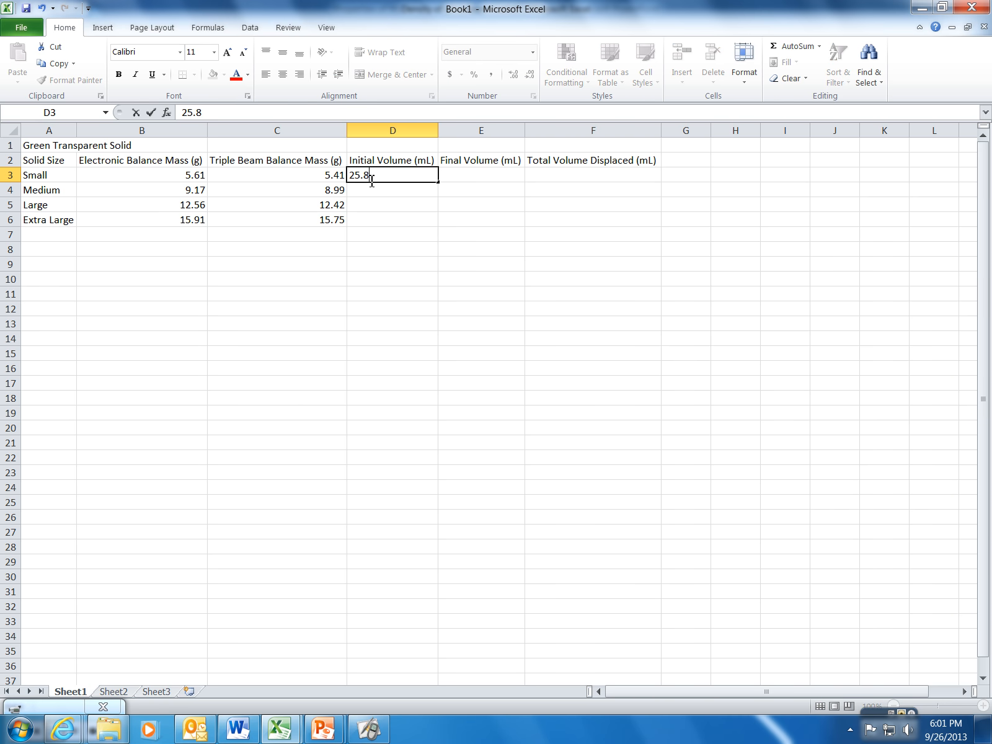
{"action": "key", "text": "Return"}
{"action": "type", "text": "28.3"}
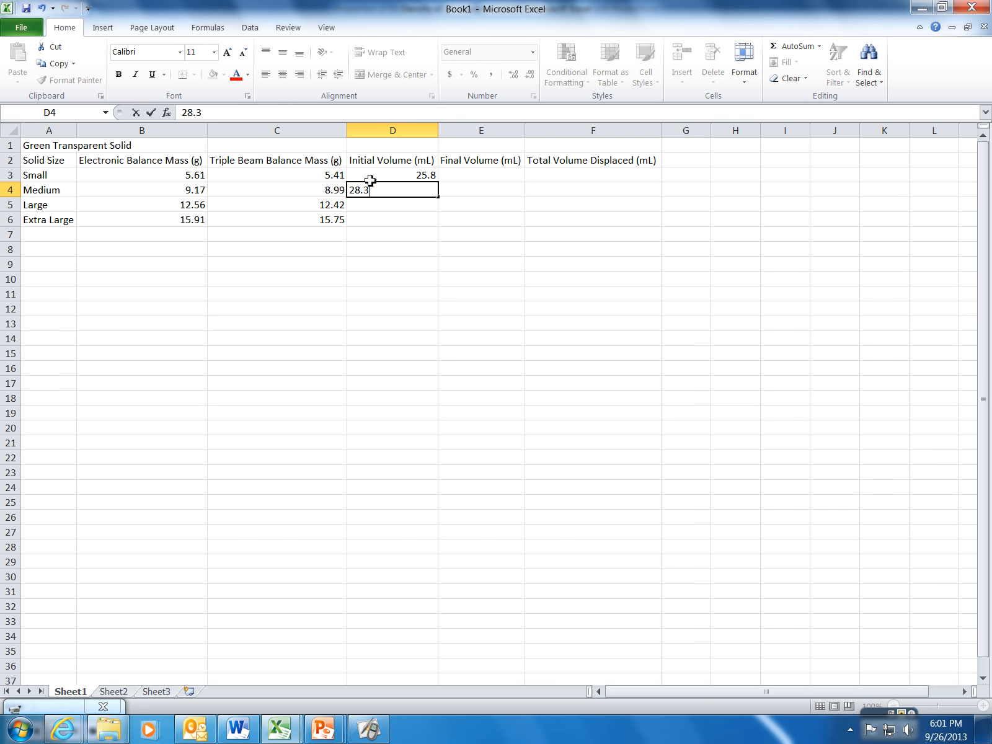
{"action": "key", "text": "Return"}
{"action": "type", "text": "52.3"}
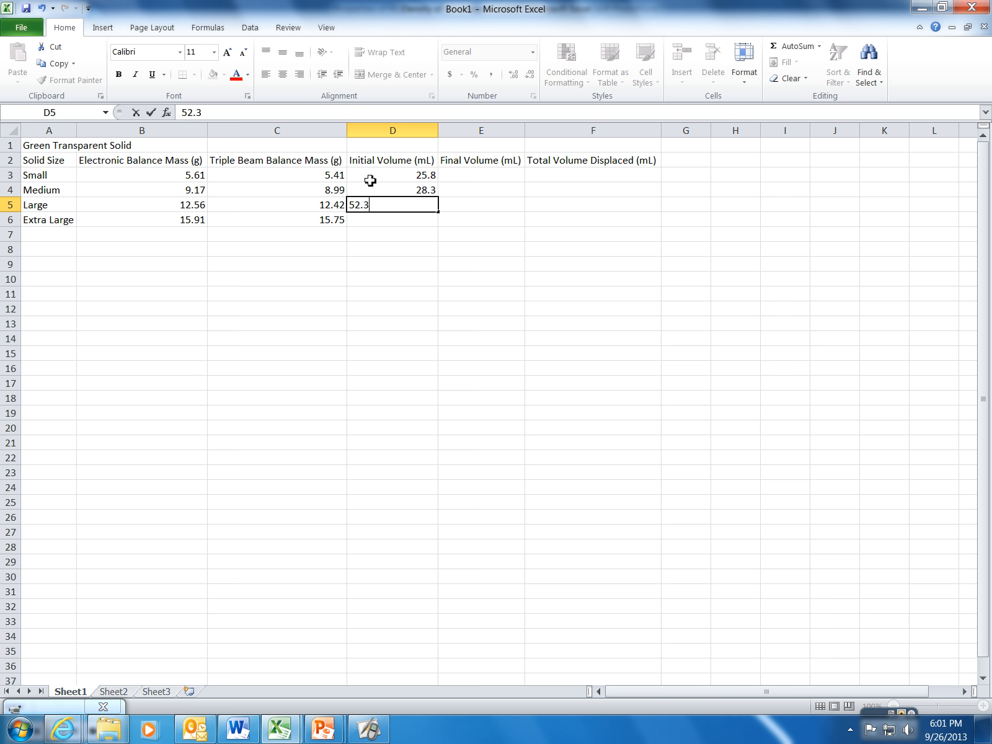
{"action": "key", "text": "Return"}
{"action": "type", "text": "52.9"}
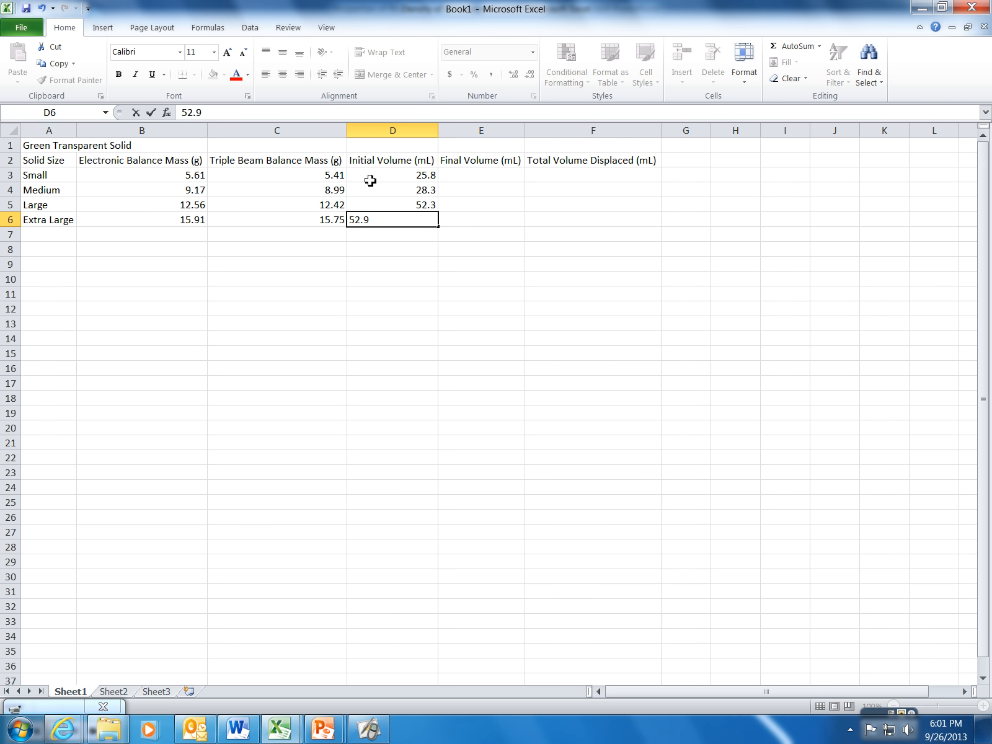
{"action": "key", "text": "Return"}
Step: Enter the final volumes 30, 36.1, 63 and 66.0 in cells E3 to E6
{"action": "left_click", "coordinate": [479, 179]}
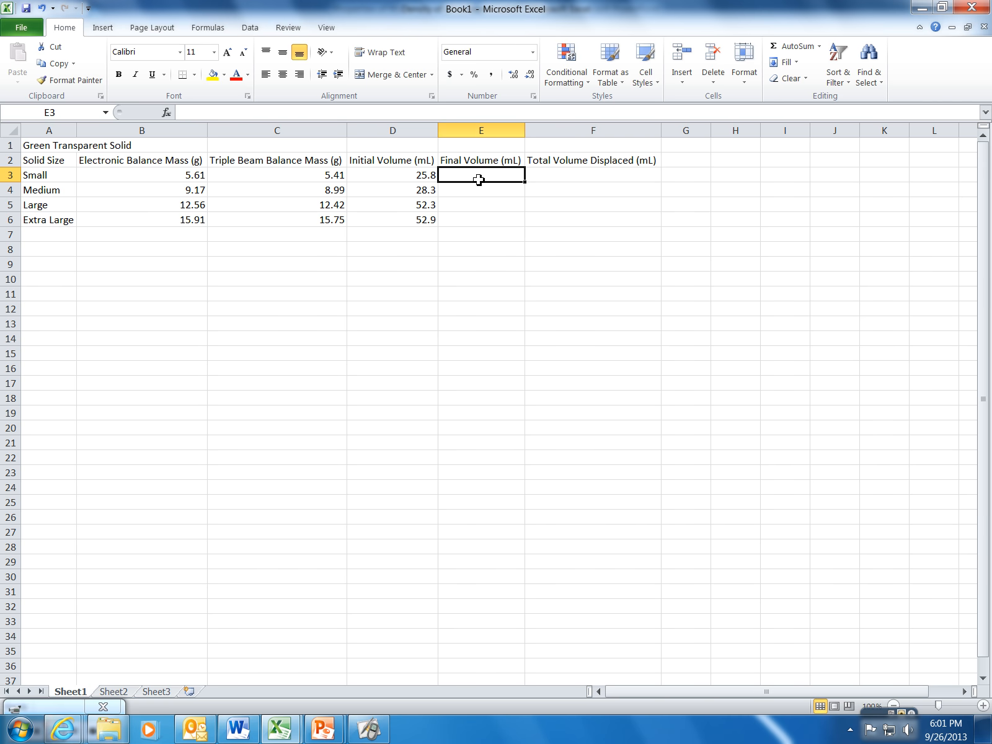
{"action": "type", "text": "30"}
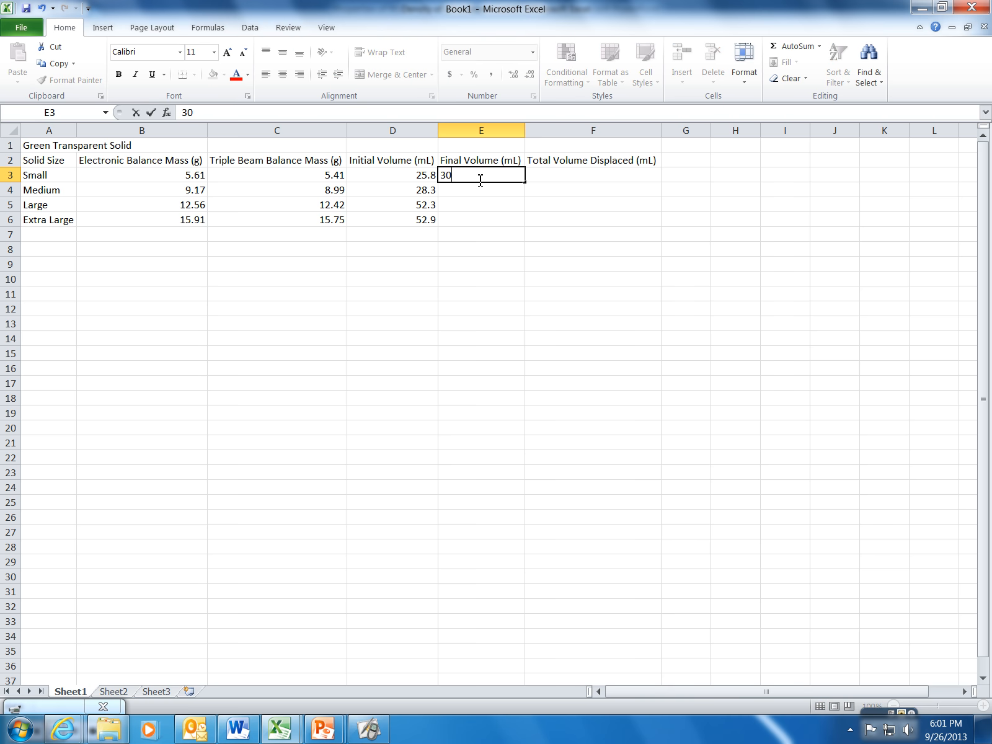
{"action": "key", "text": "Return"}
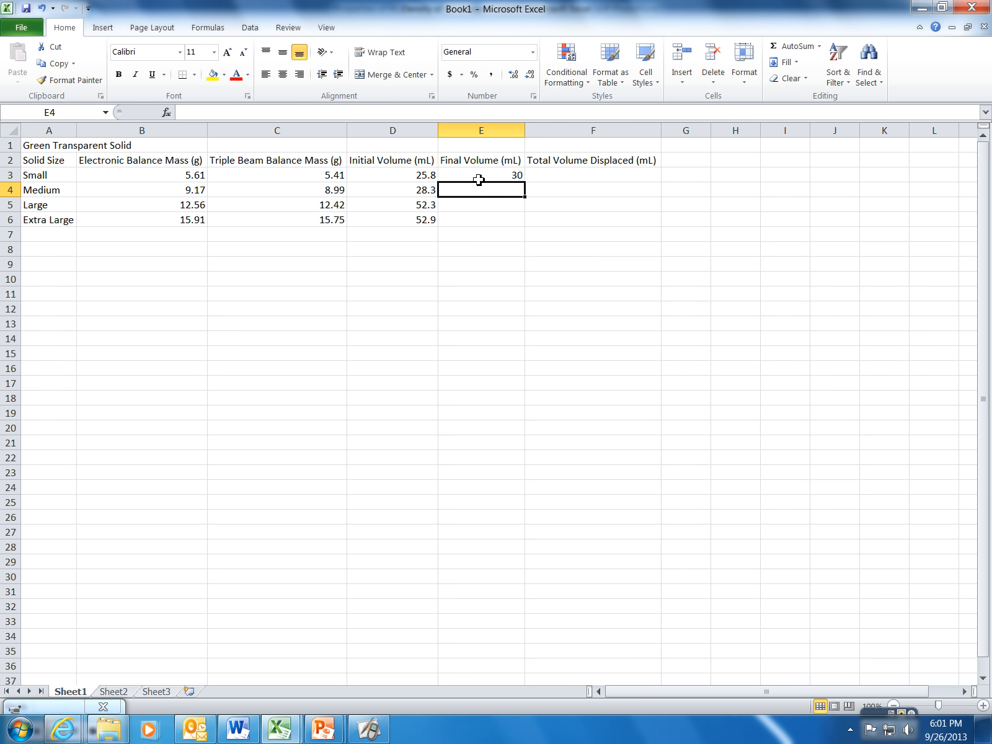
{"action": "type", "text": "36.1"}
{"action": "key", "text": "Return"}
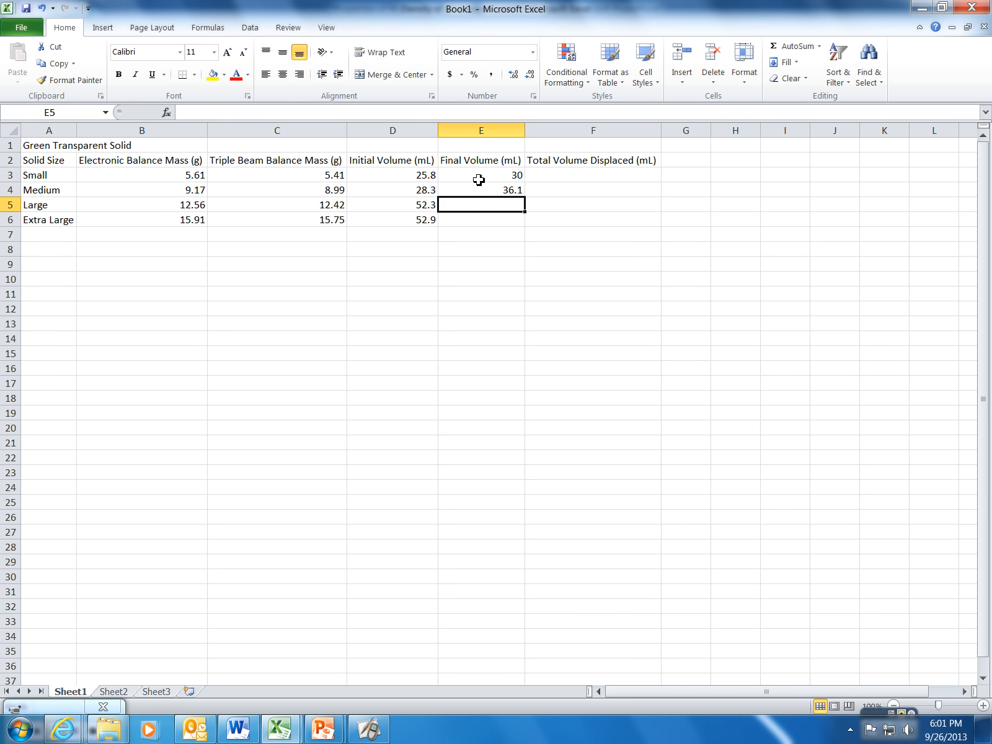
{"action": "type", "text": "63"}
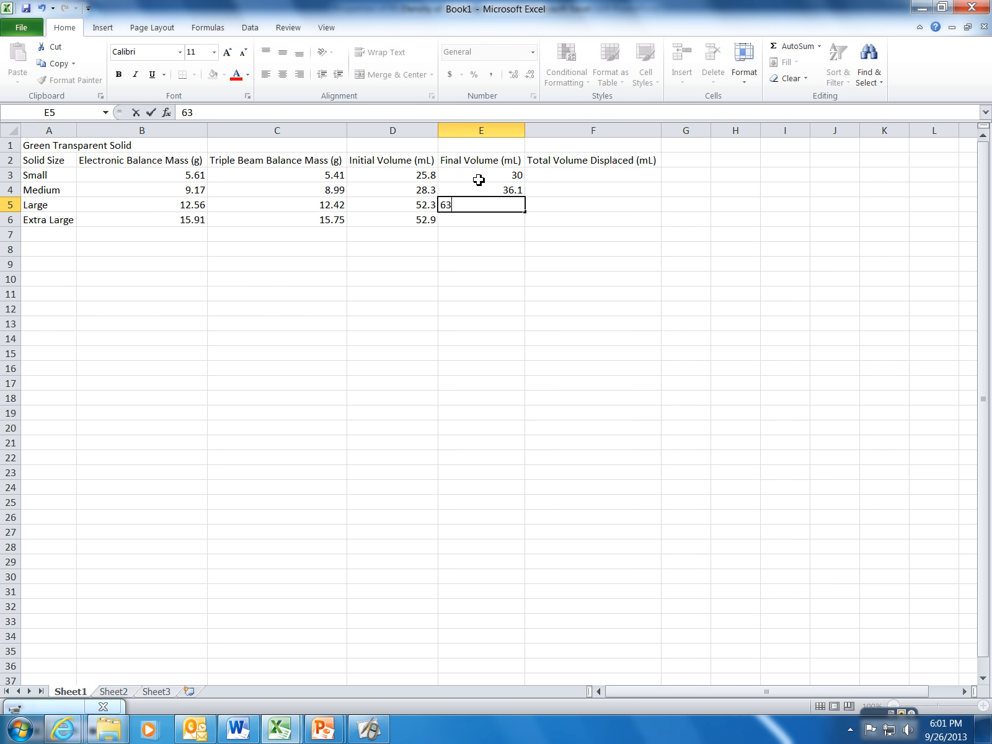
{"action": "key", "text": "Return"}
{"action": "type", "text": "66.0"}
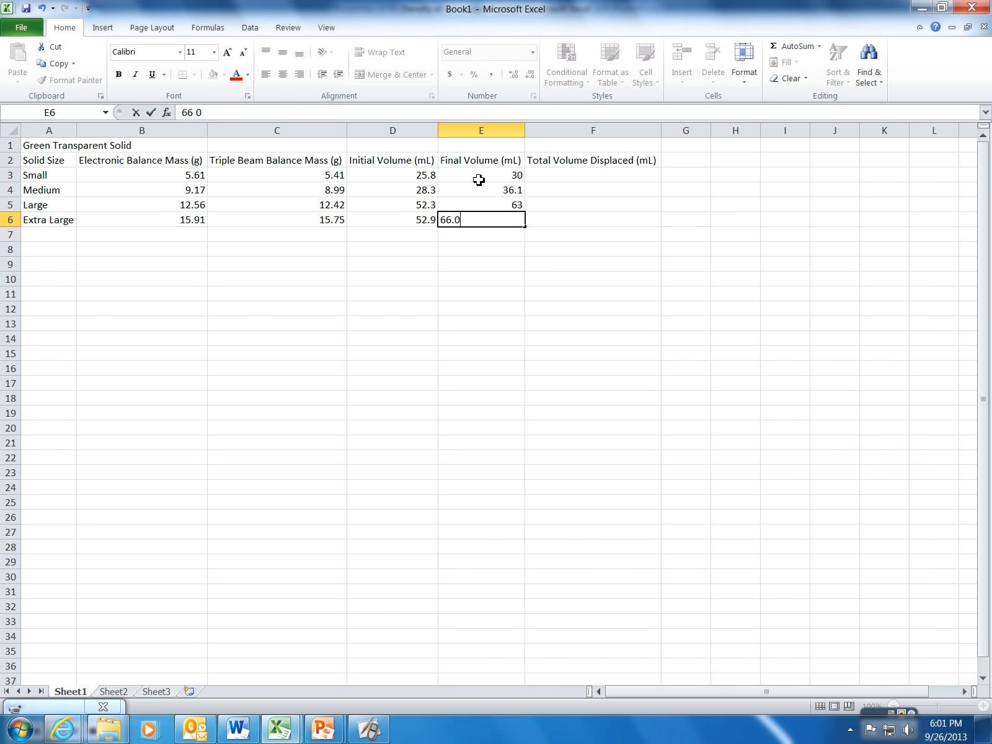
{"action": "key", "text": "Return"}
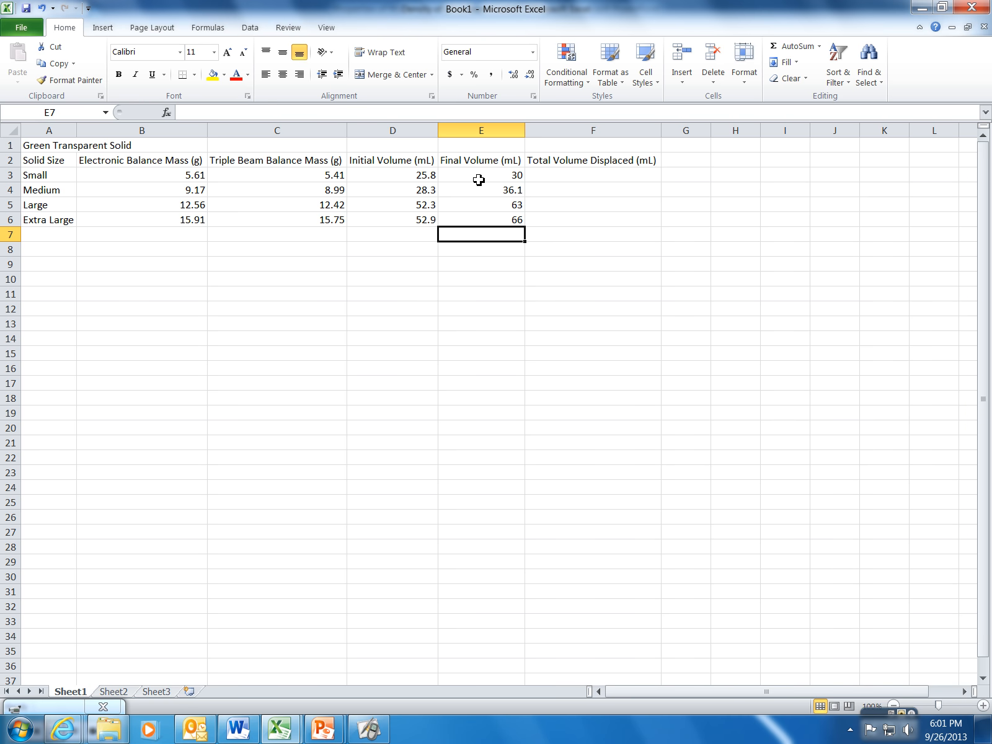
{"action": "left_click", "coordinate": [479, 180]}
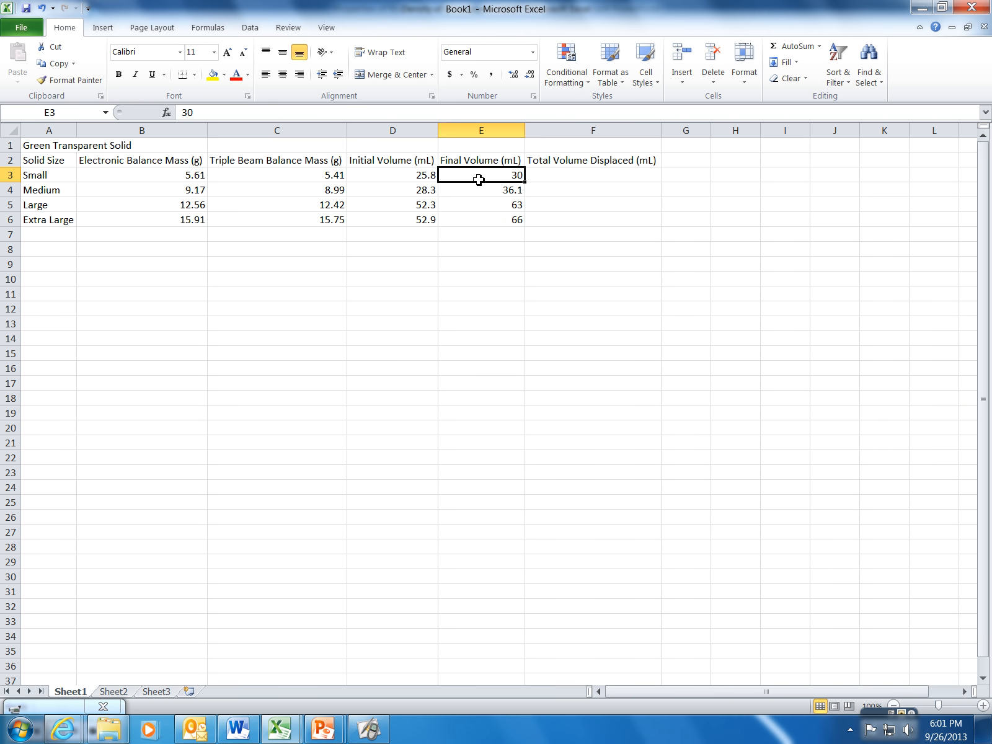
{"action": "left_click", "coordinate": [489, 214]}
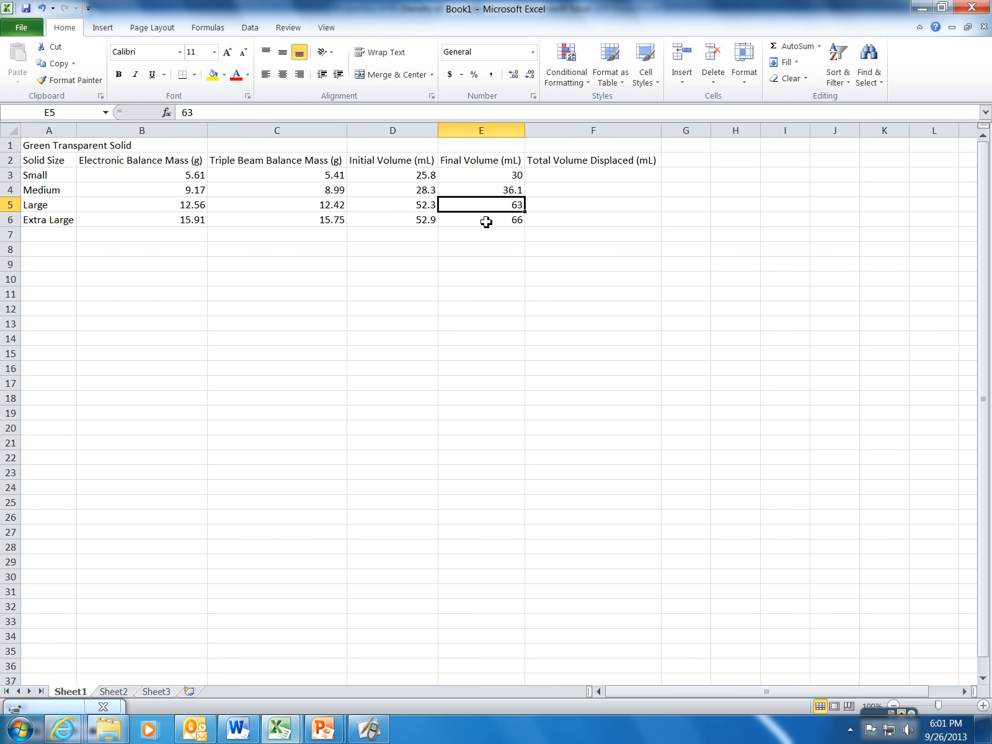
{"action": "left_click", "coordinate": [487, 221]}
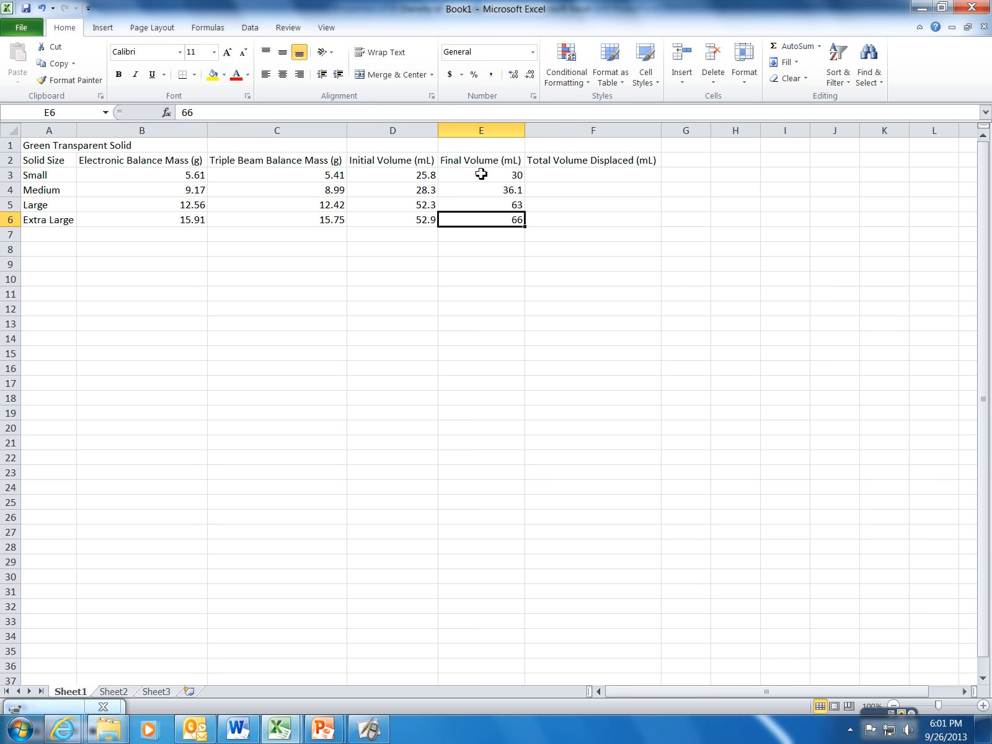
{"action": "left_click_drag", "start_coordinate": [482, 173], "coordinate": [478, 220]}
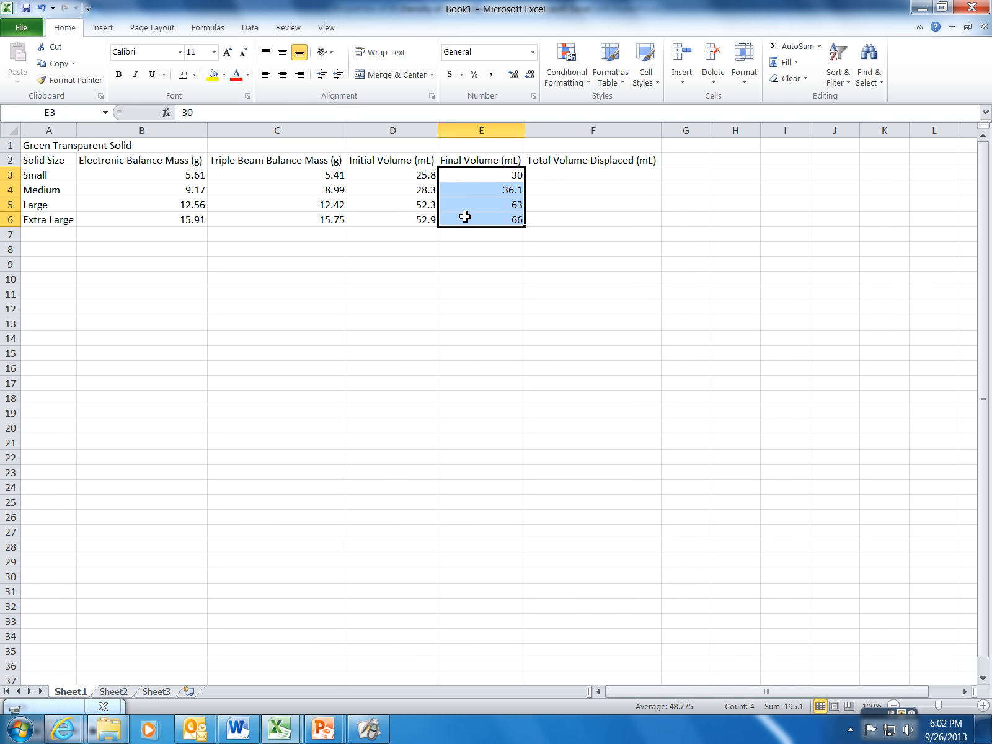
Step: Format the initial and final volumes in D3:E6 as Number with 1 decimal place
{"action": "left_click_drag", "start_coordinate": [394, 172], "coordinate": [456, 220]}
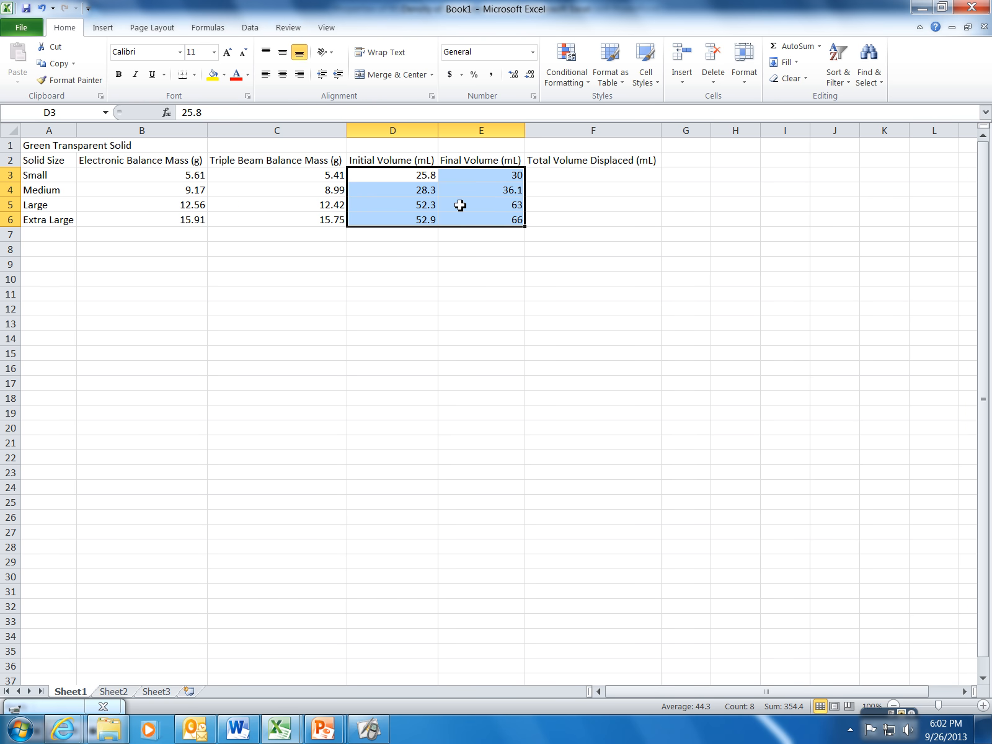
{"action": "right_click", "coordinate": [459, 194]}
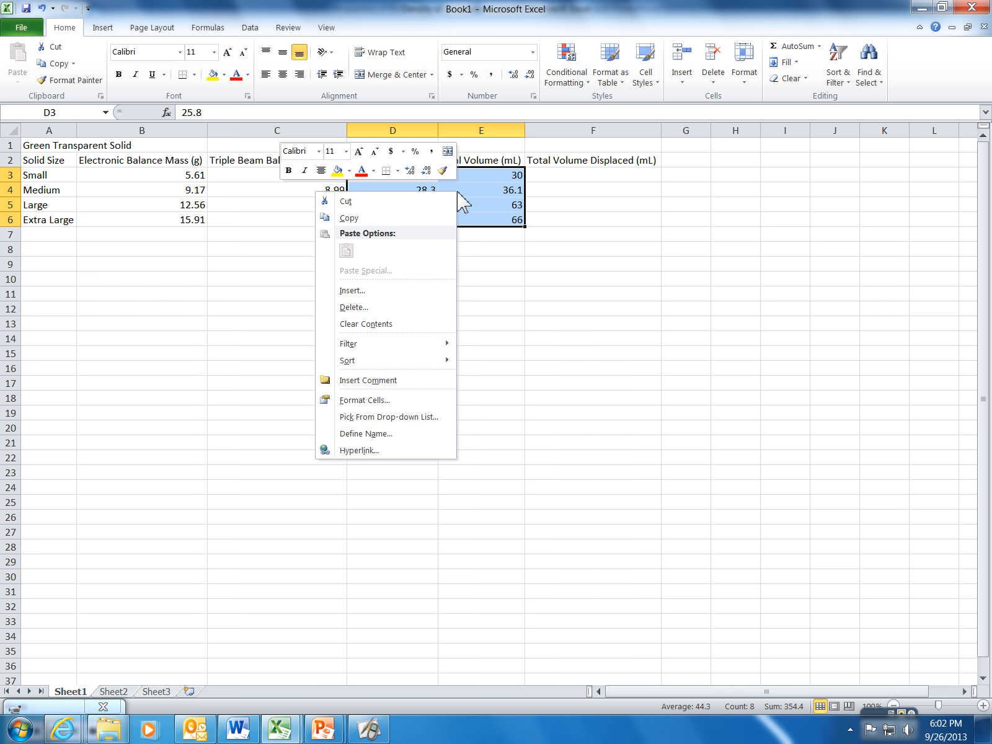
{"action": "left_click", "coordinate": [389, 404]}
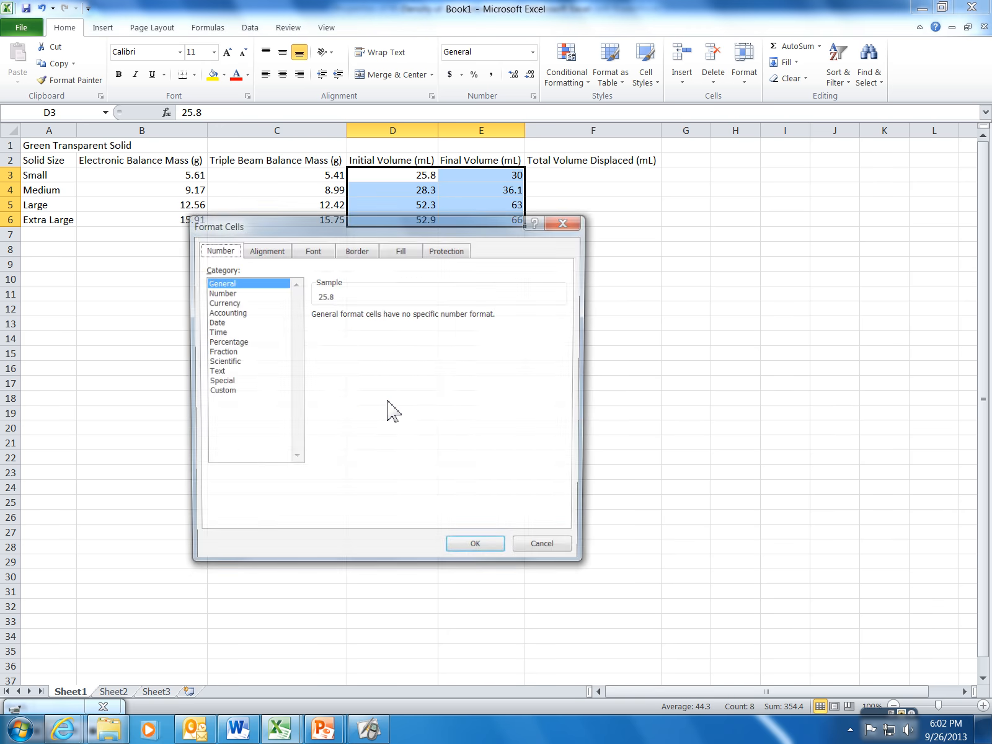
{"action": "left_click_drag", "start_coordinate": [375, 232], "coordinate": [492, 268]}
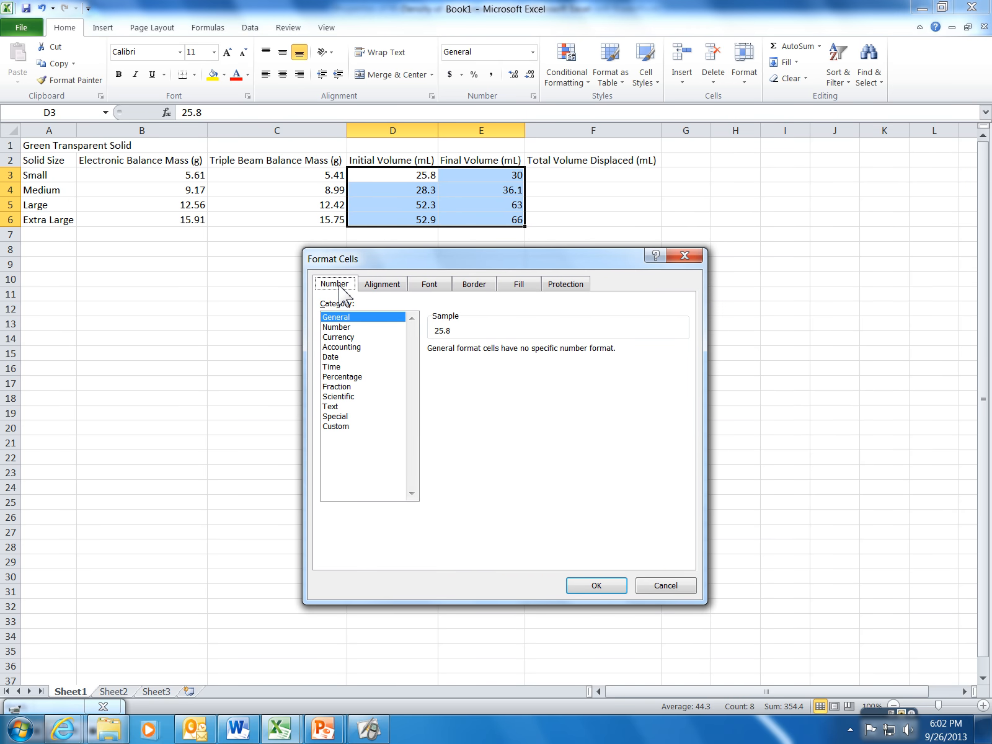
{"action": "left_click", "coordinate": [337, 326]}
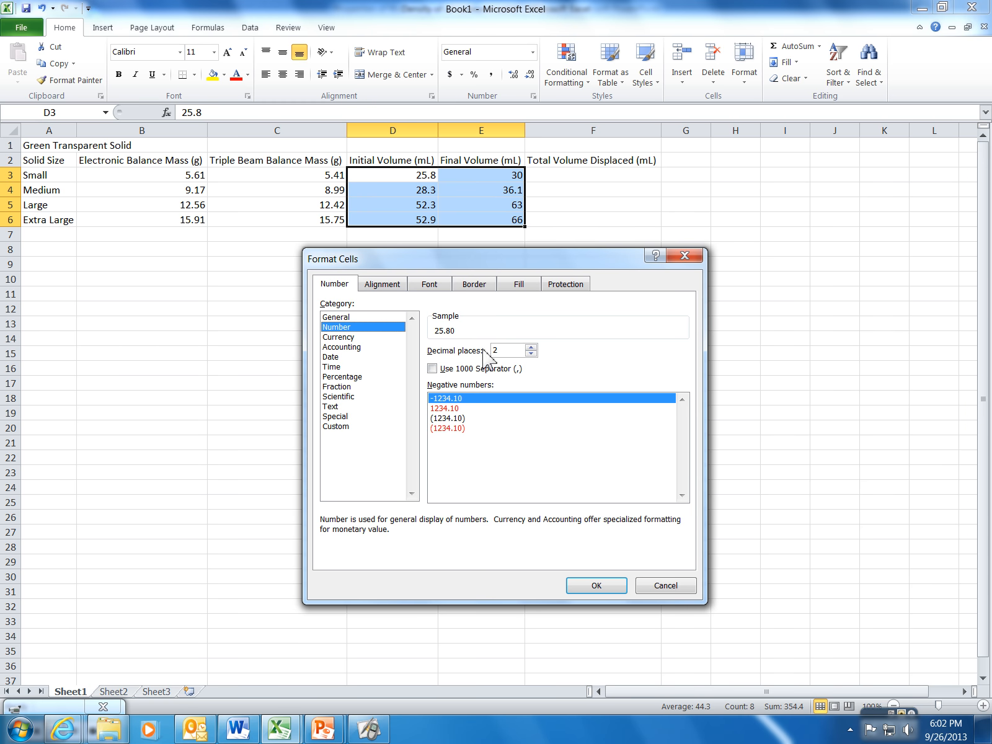
{"action": "left_click", "coordinate": [530, 354]}
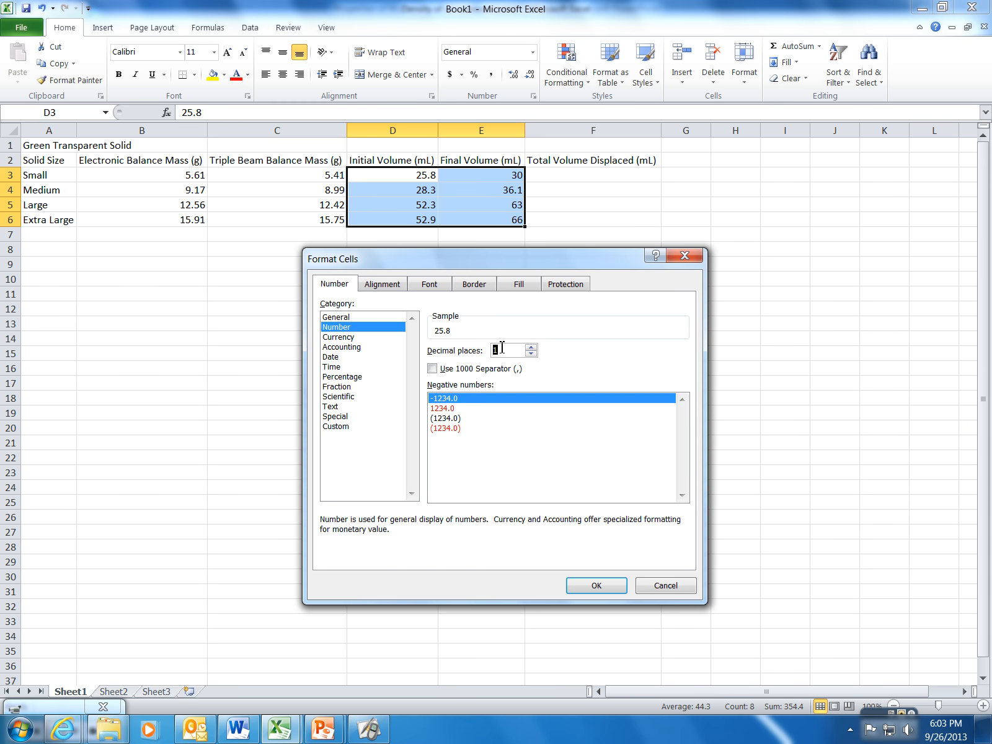
{"action": "left_click", "coordinate": [587, 587]}
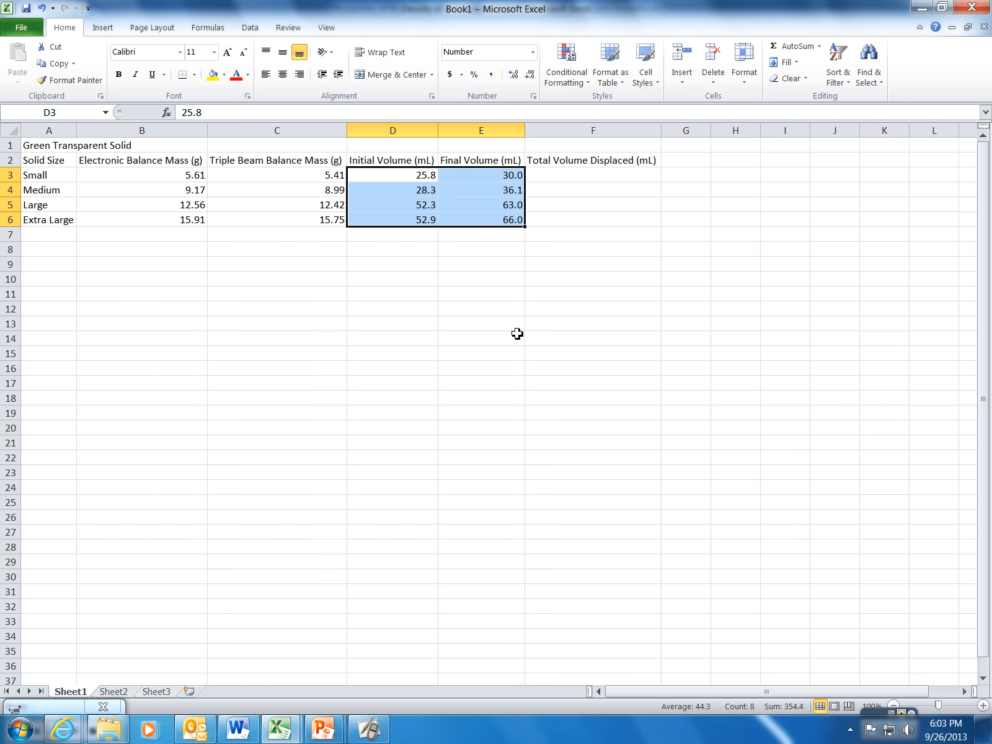
{"action": "left_click", "coordinate": [504, 249]}
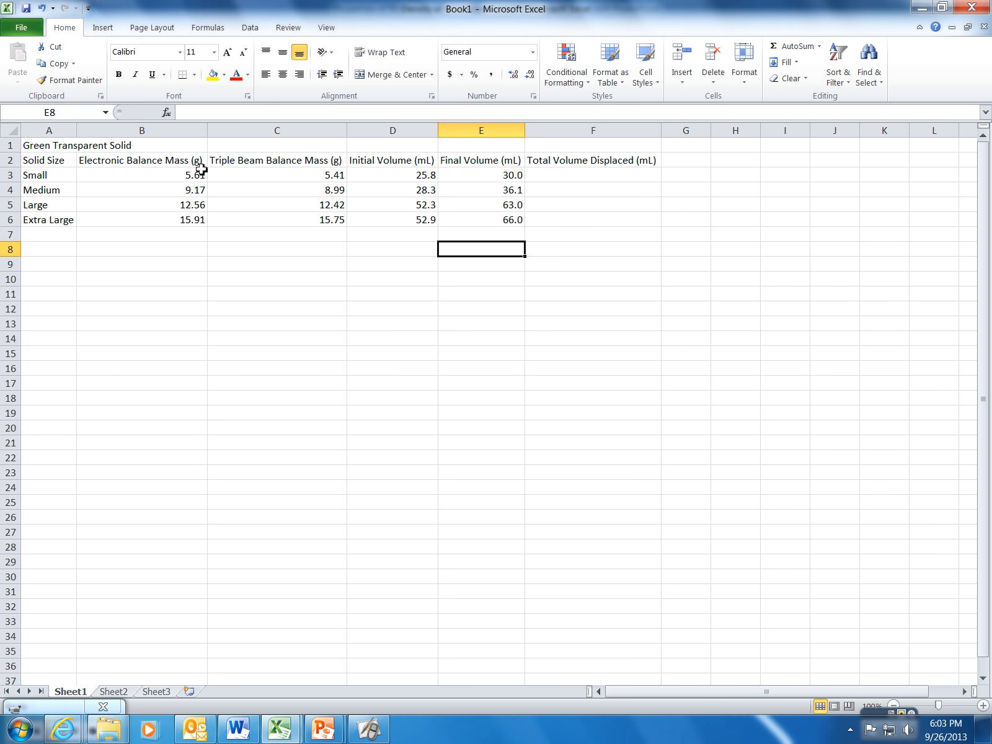
Step: Format the electronic and triple beam balance masses in B3:C6 as Number with 2 decimal places
{"action": "left_click_drag", "start_coordinate": [200, 175], "coordinate": [222, 216]}
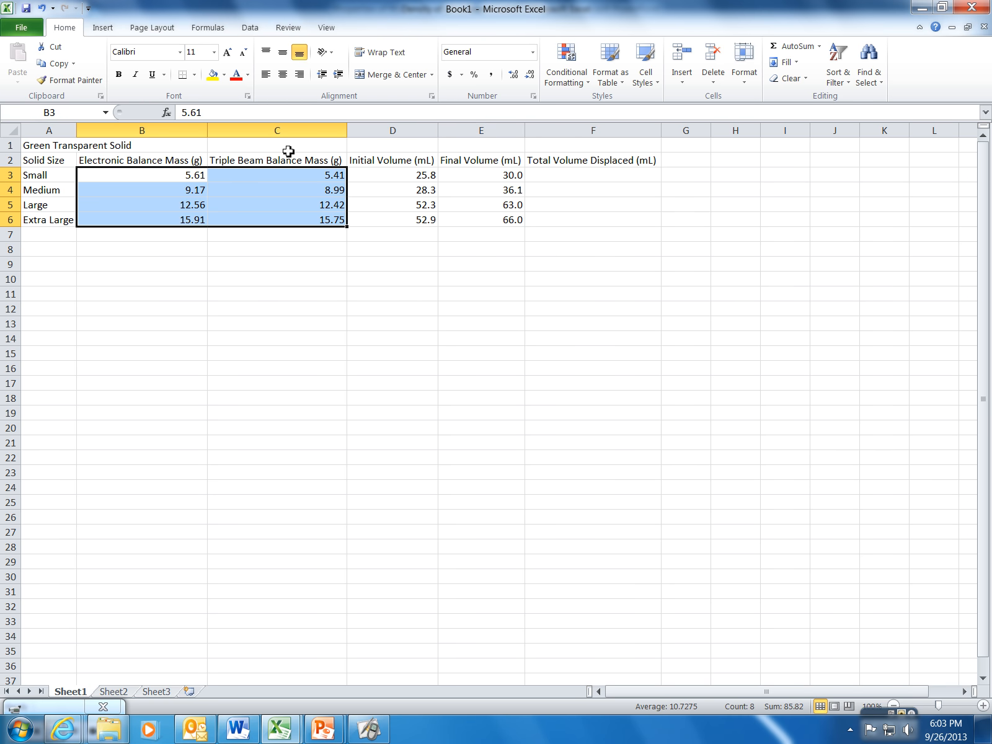
{"action": "right_click", "coordinate": [295, 221]}
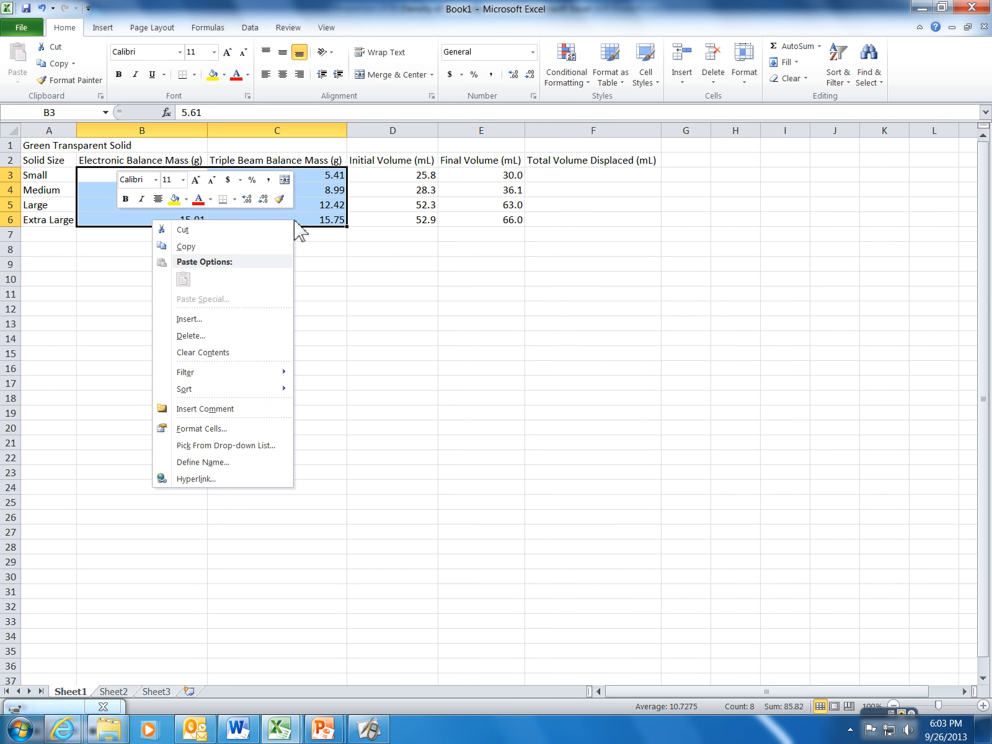
{"action": "left_click", "coordinate": [224, 428]}
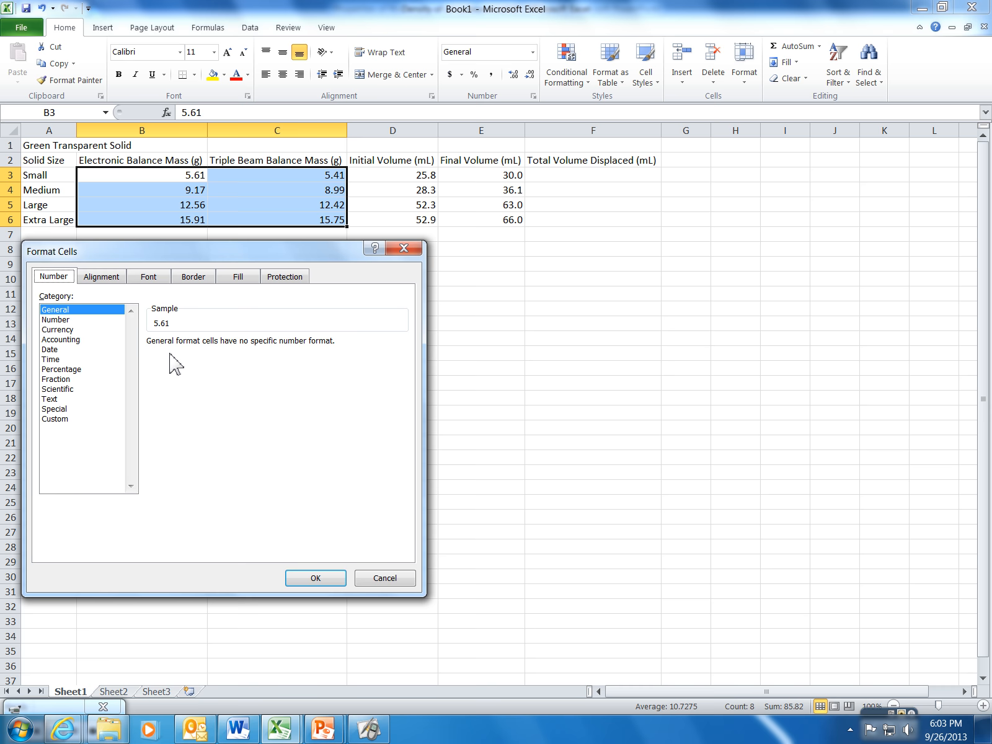
{"action": "left_click", "coordinate": [94, 319]}
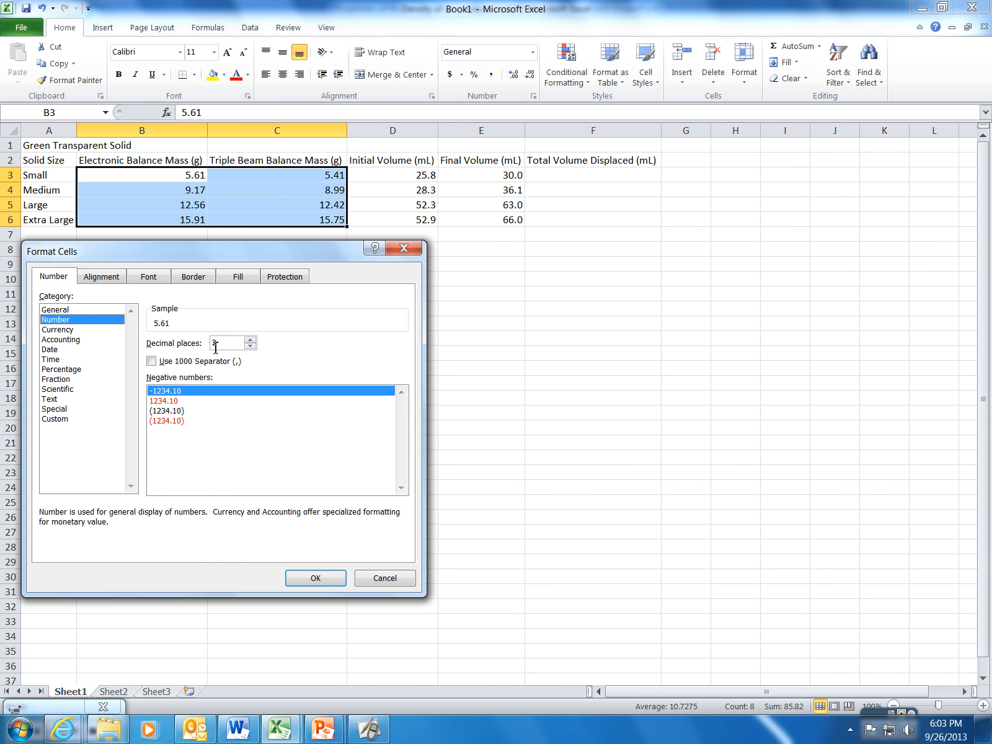
{"action": "left_click", "coordinate": [334, 577]}
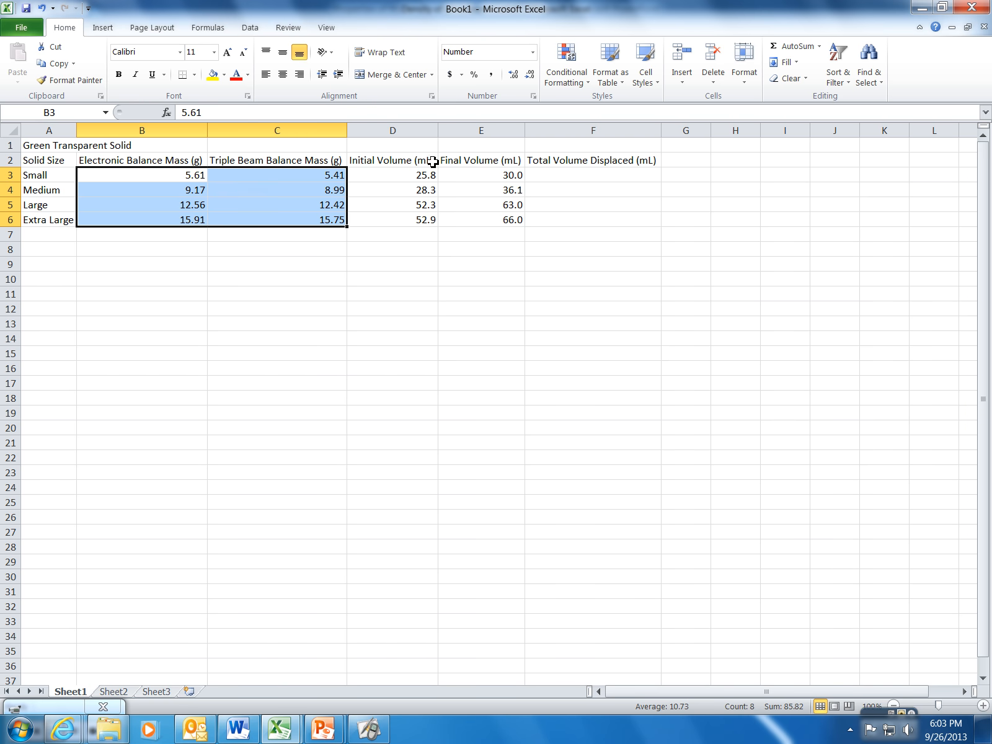
Step: Format the empty Total Volume Displaced cells F3:F6 as Number with 1 decimal place
{"action": "left_click", "coordinate": [558, 174]}
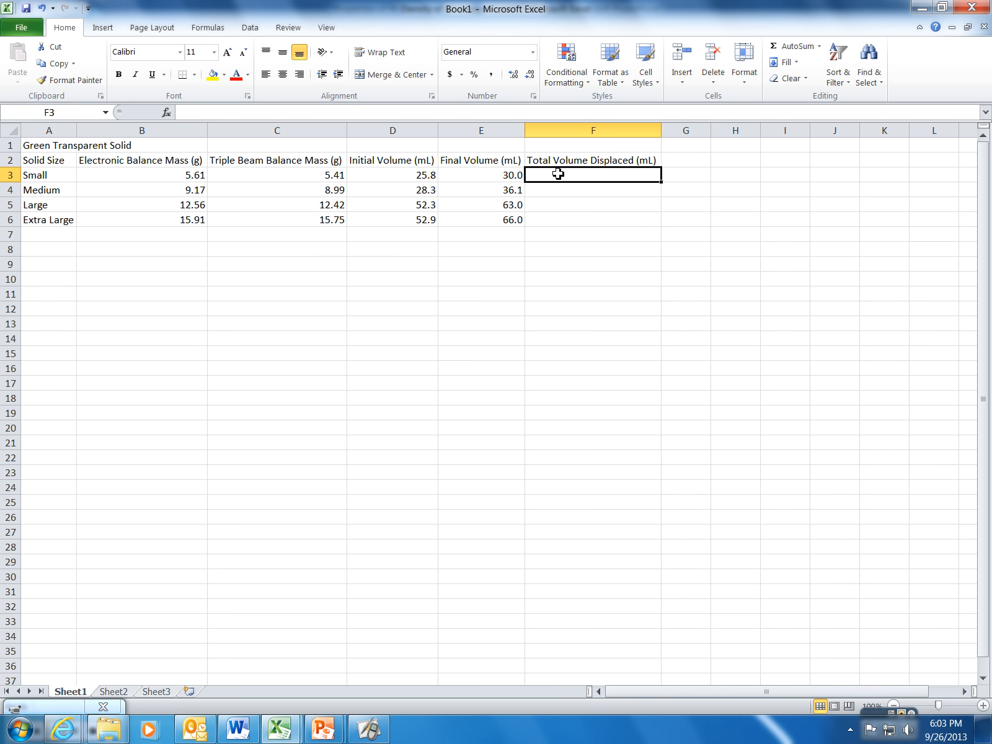
{"action": "left_click_drag", "start_coordinate": [559, 174], "coordinate": [560, 215]}
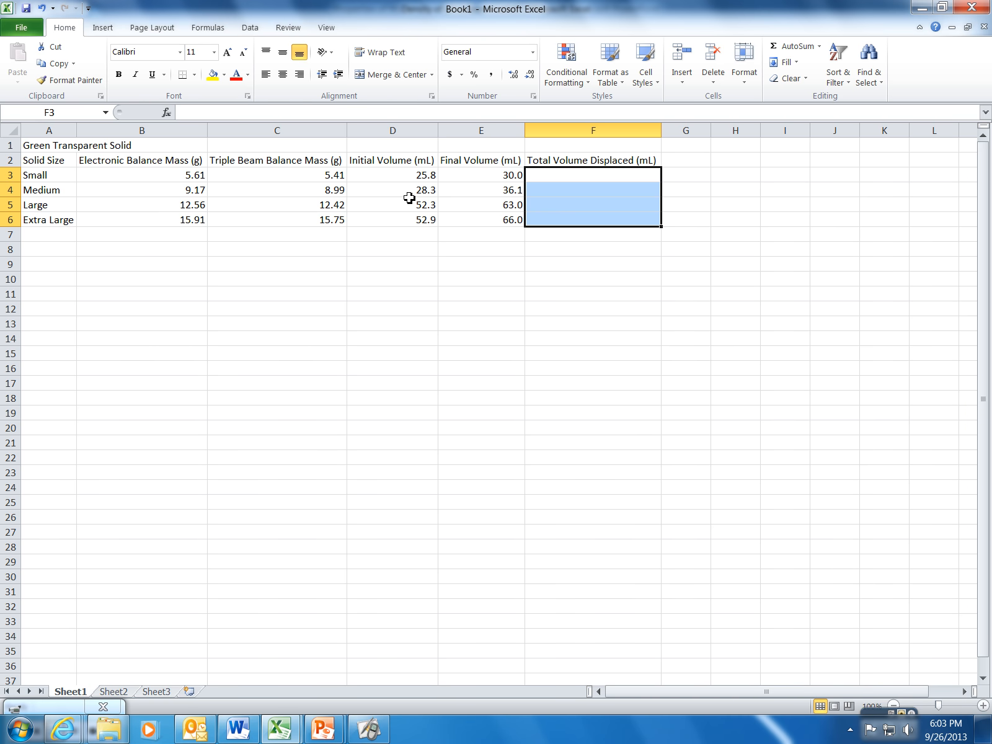
{"action": "right_click", "coordinate": [571, 204]}
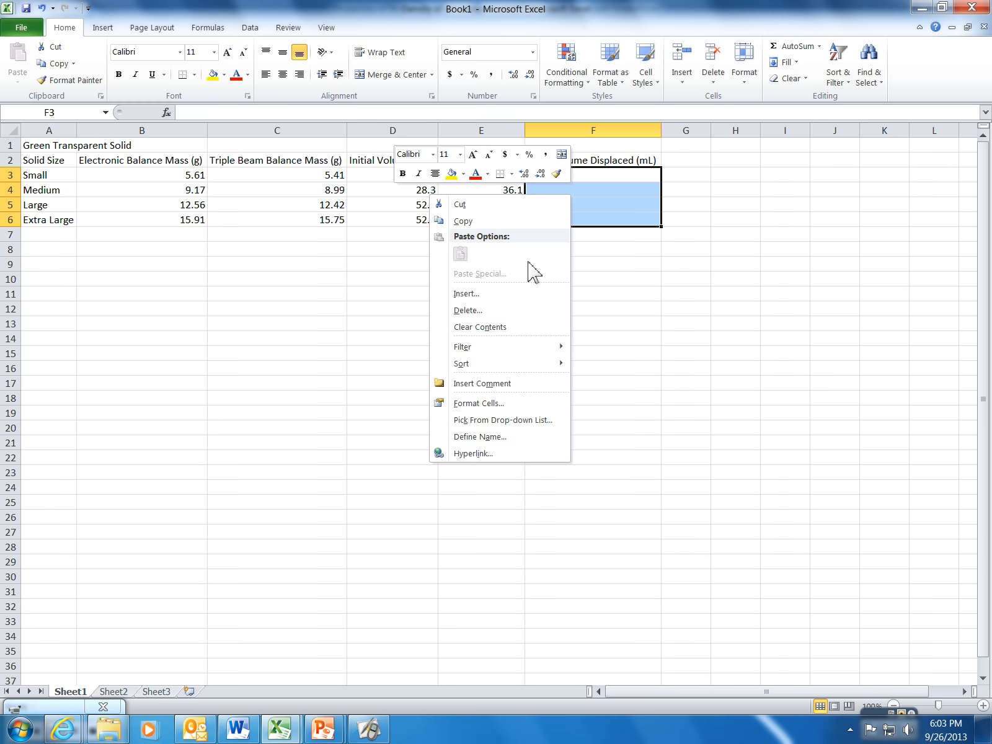
{"action": "left_click", "coordinate": [525, 400]}
{"action": "left_click_drag", "start_coordinate": [511, 221], "coordinate": [518, 276]}
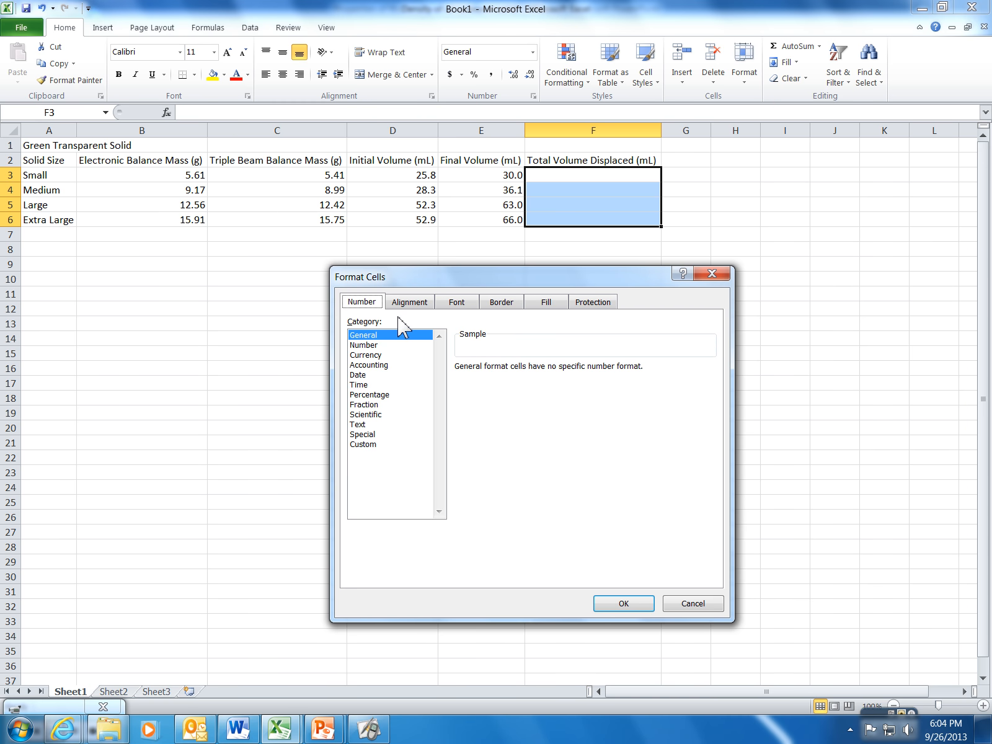
{"action": "left_click", "coordinate": [375, 345]}
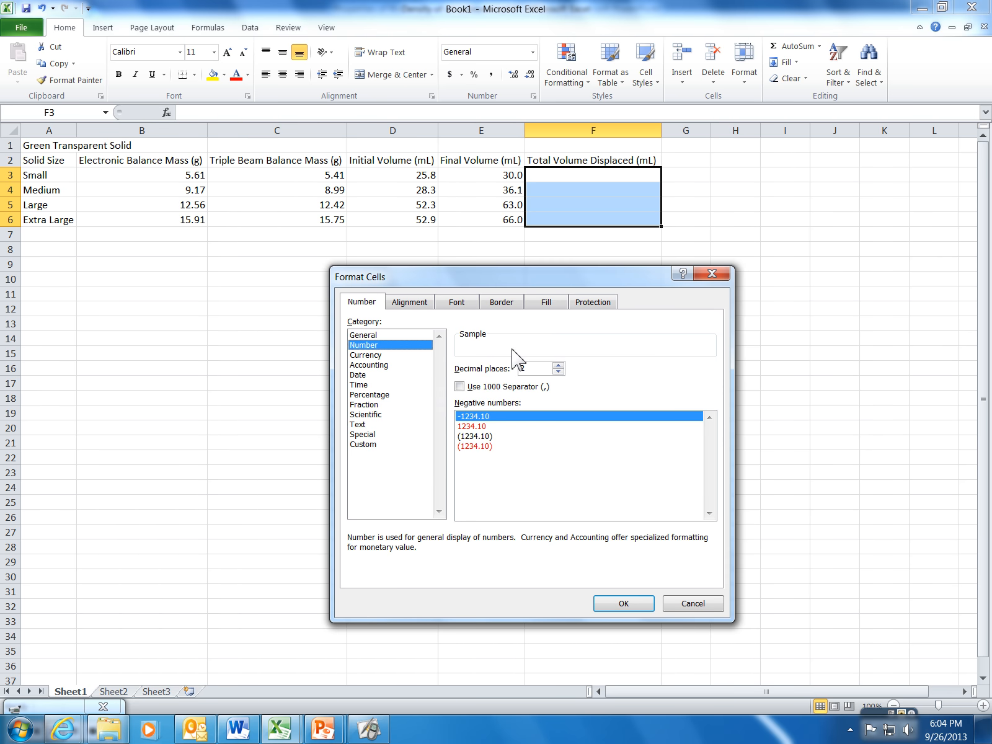
{"action": "left_click", "coordinate": [558, 372]}
{"action": "left_click", "coordinate": [609, 605]}
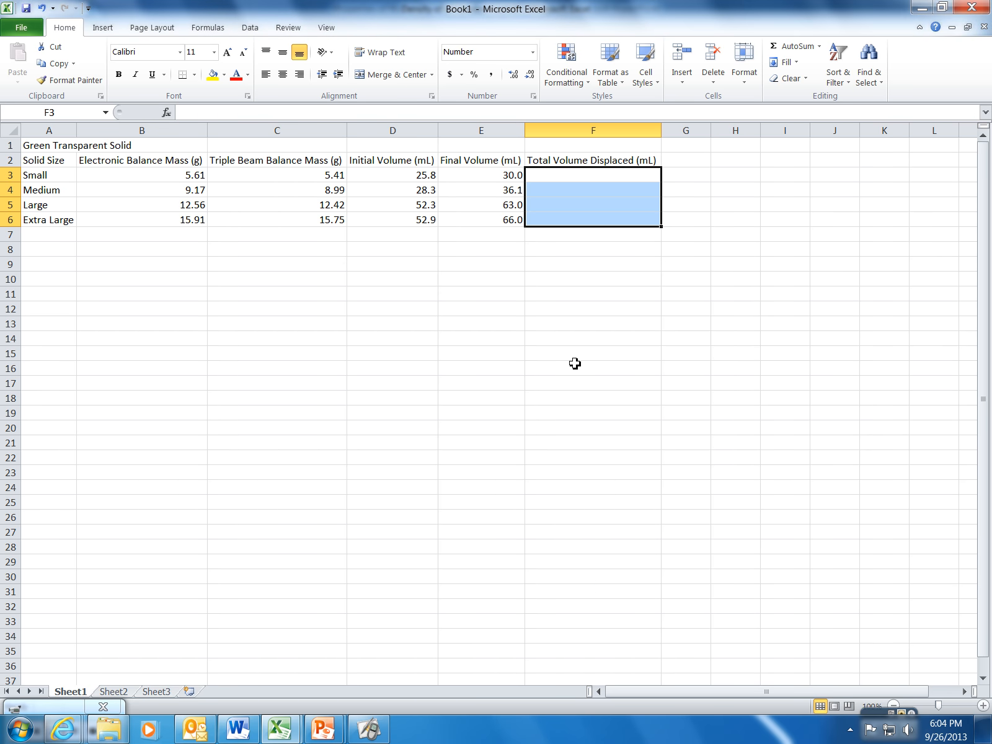
Step: Enter the note "[Final Vol - Initial Vol]" in cell F1 above the Total Volume Displaced heading
{"action": "left_click", "coordinate": [569, 180]}
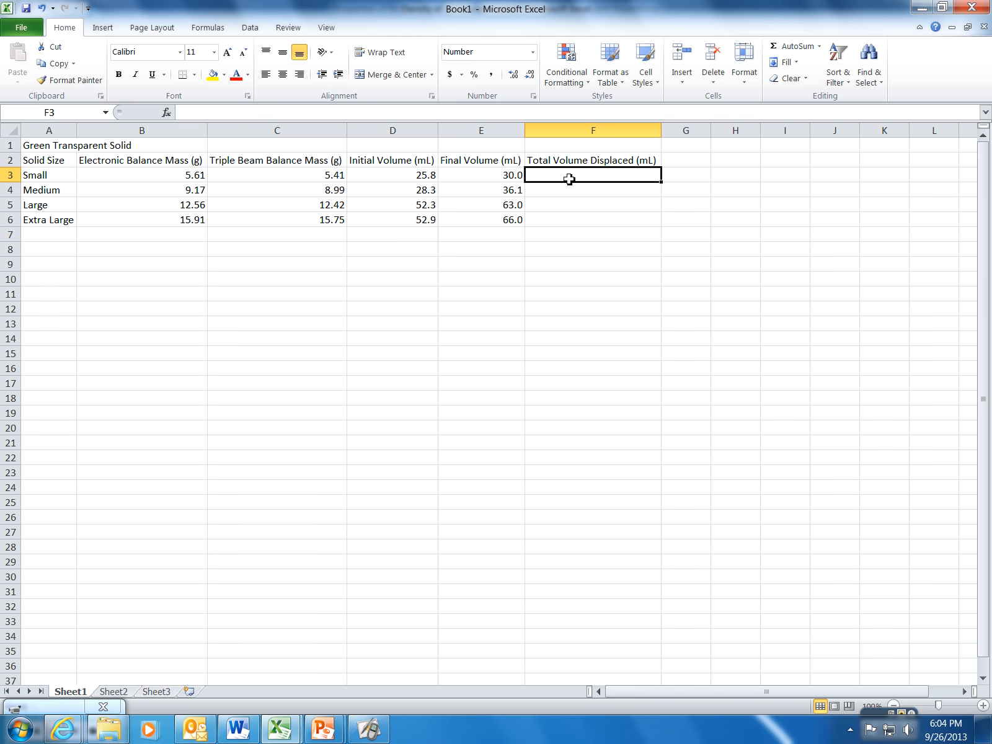
{"action": "left_click", "coordinate": [576, 147]}
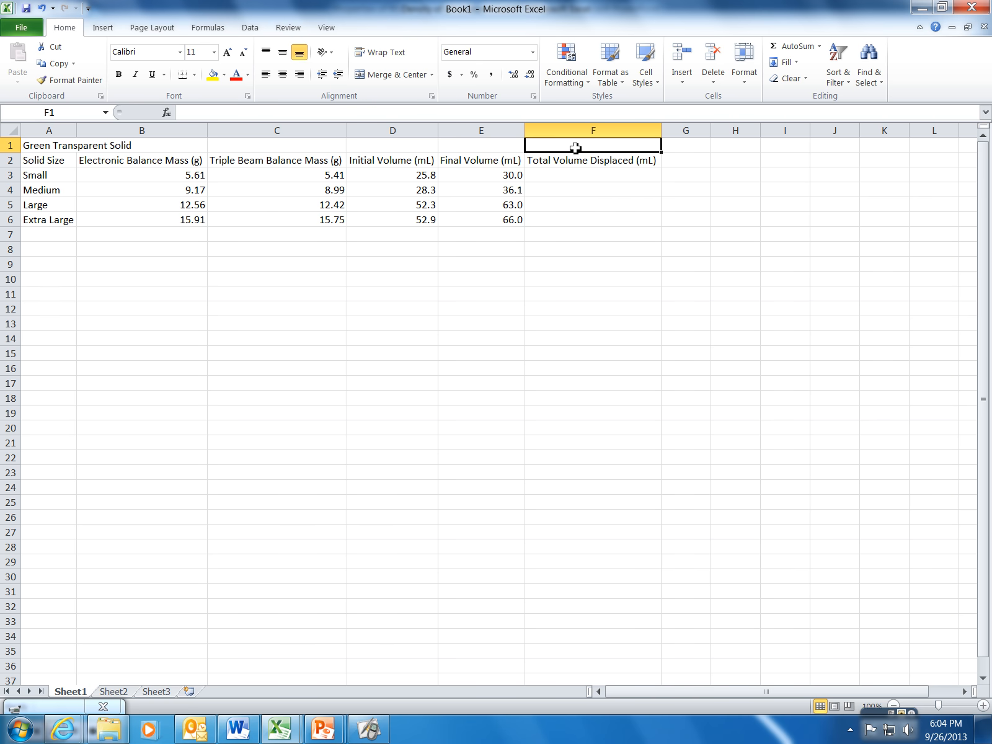
{"action": "type", "text": "["}
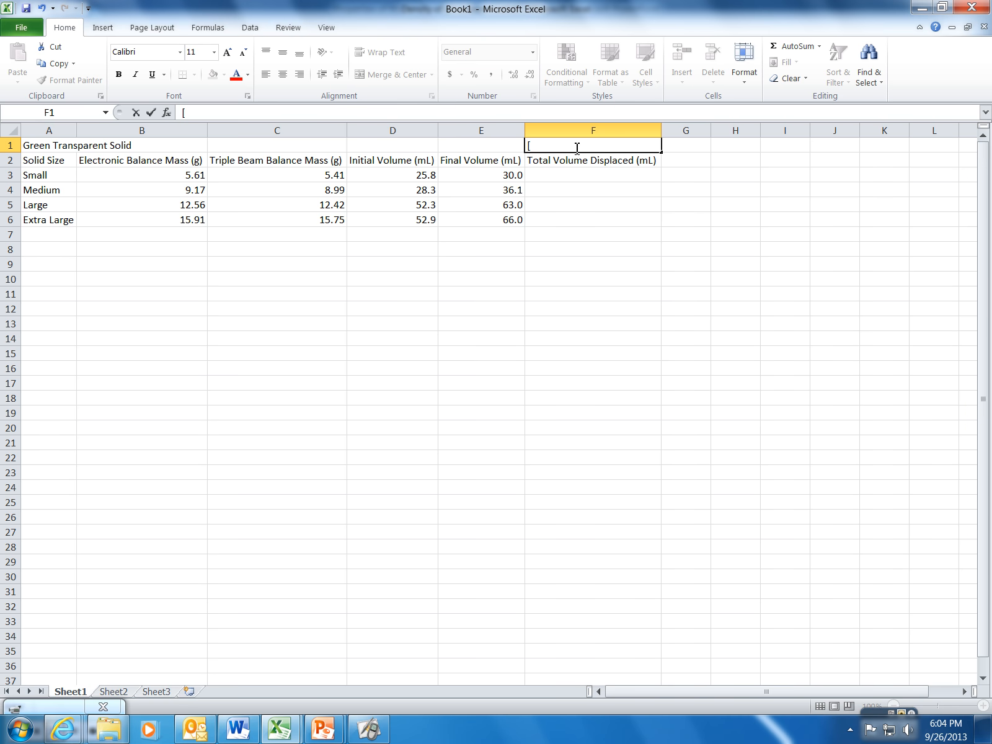
{"action": "type", "text": "Final Vol - Initial Vo"}
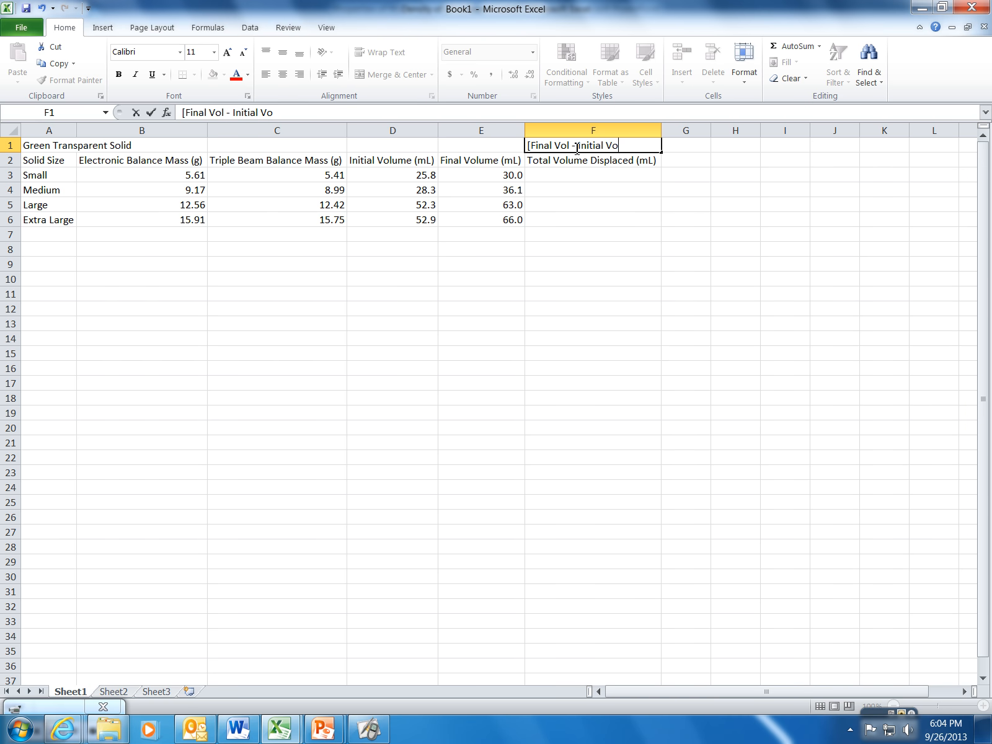
{"action": "type", "text": "l]"}
{"action": "left_click", "coordinate": [584, 180]}
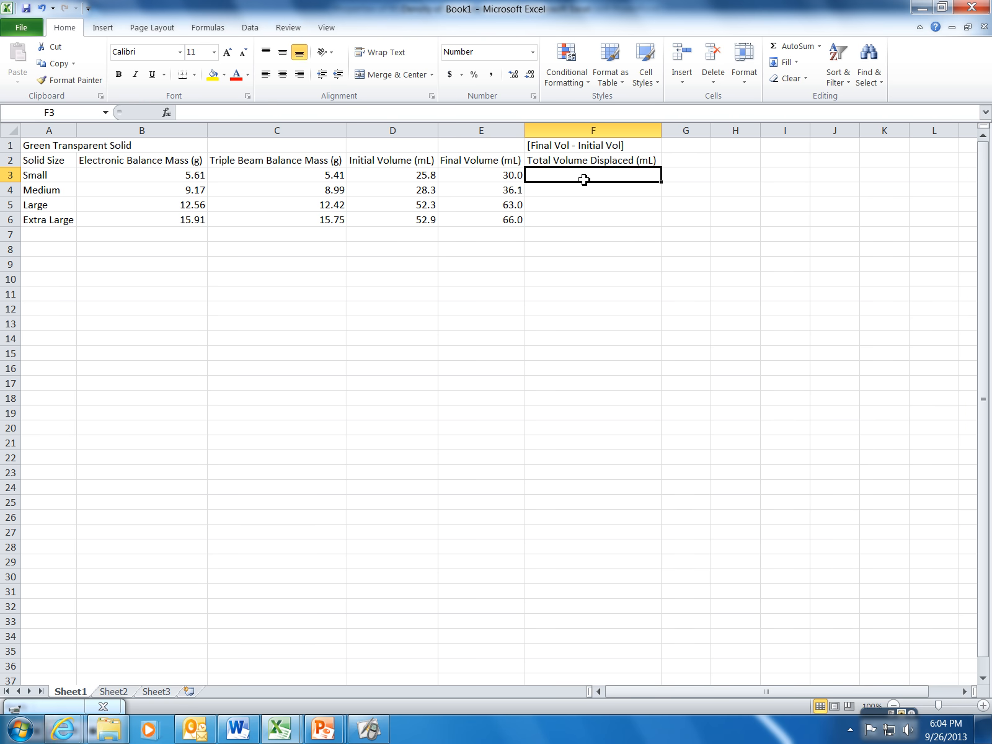
Step: Centre the "[Final Vol - Initial Vol]" note horizontally in cell F1
{"action": "left_click", "coordinate": [594, 147]}
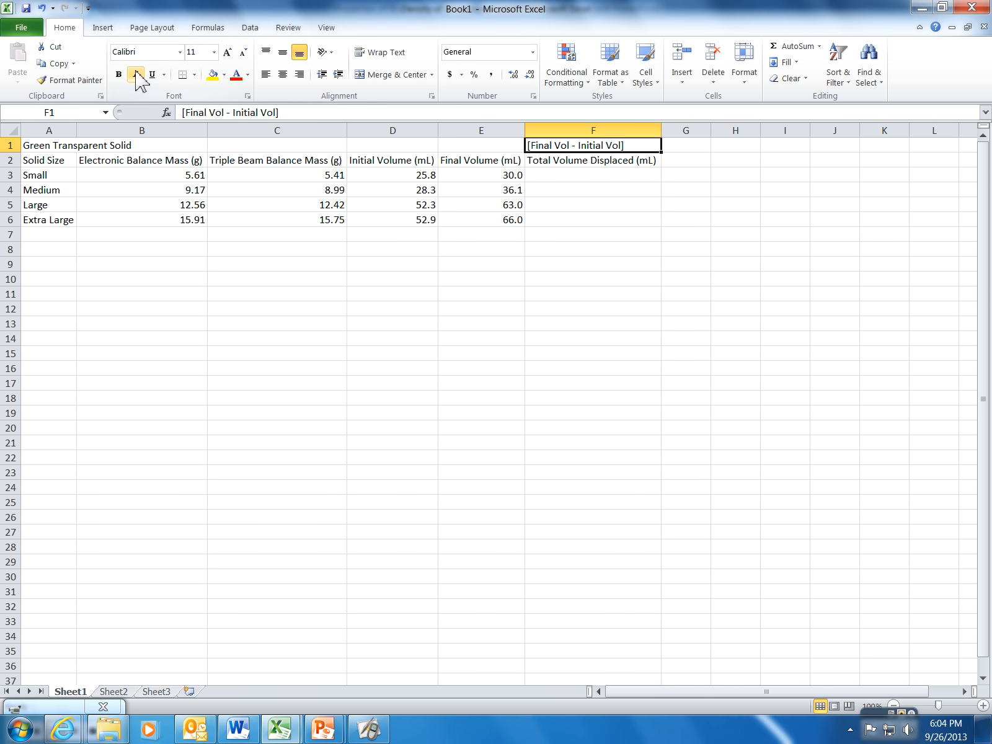
{"action": "left_click", "coordinate": [282, 75]}
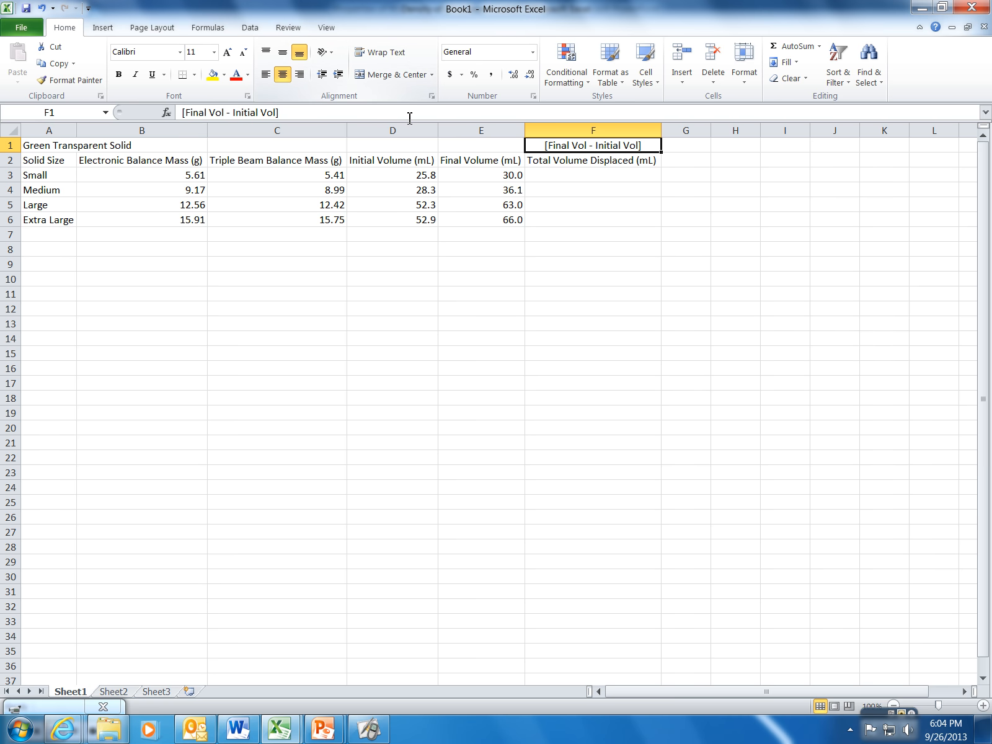
Step: Calculate the small solid's total volume displaced in F3 with the formula =E3-D3
{"action": "left_click", "coordinate": [554, 179]}
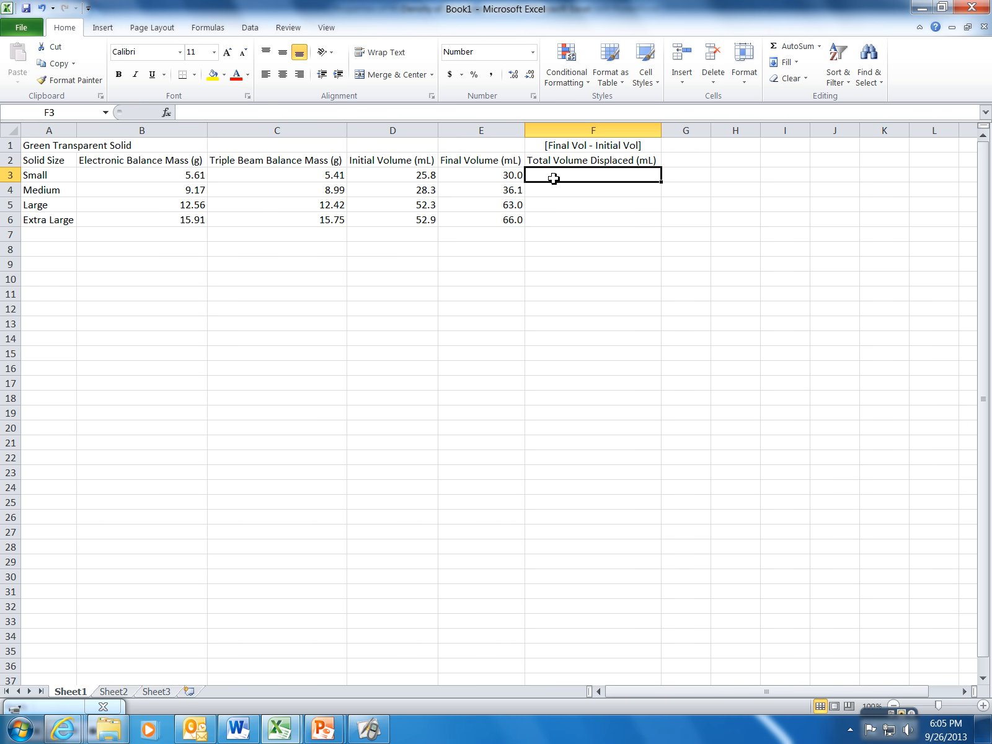
{"action": "type", "text": "="}
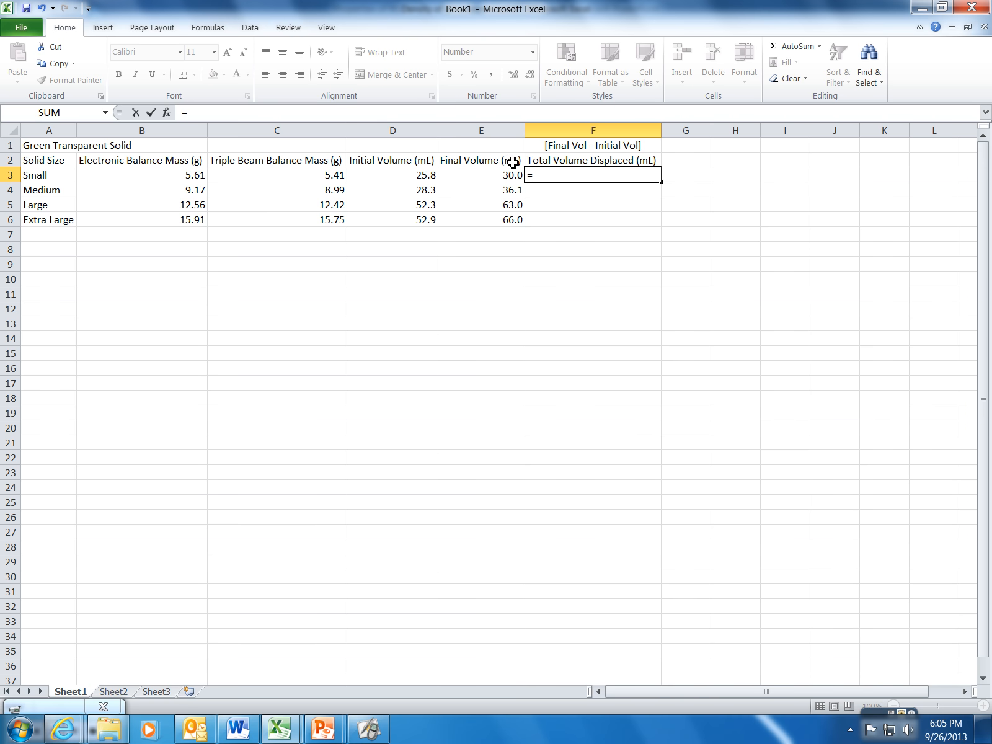
{"action": "left_click", "coordinate": [511, 176]}
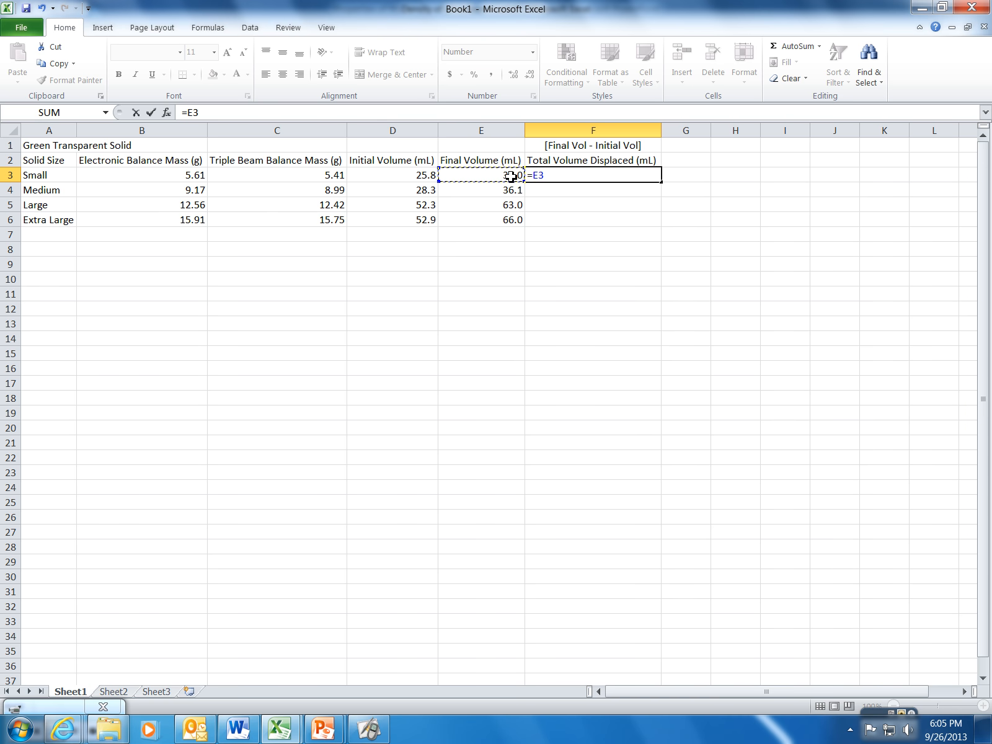
{"action": "type", "text": "-"}
{"action": "left_click", "coordinate": [405, 177]}
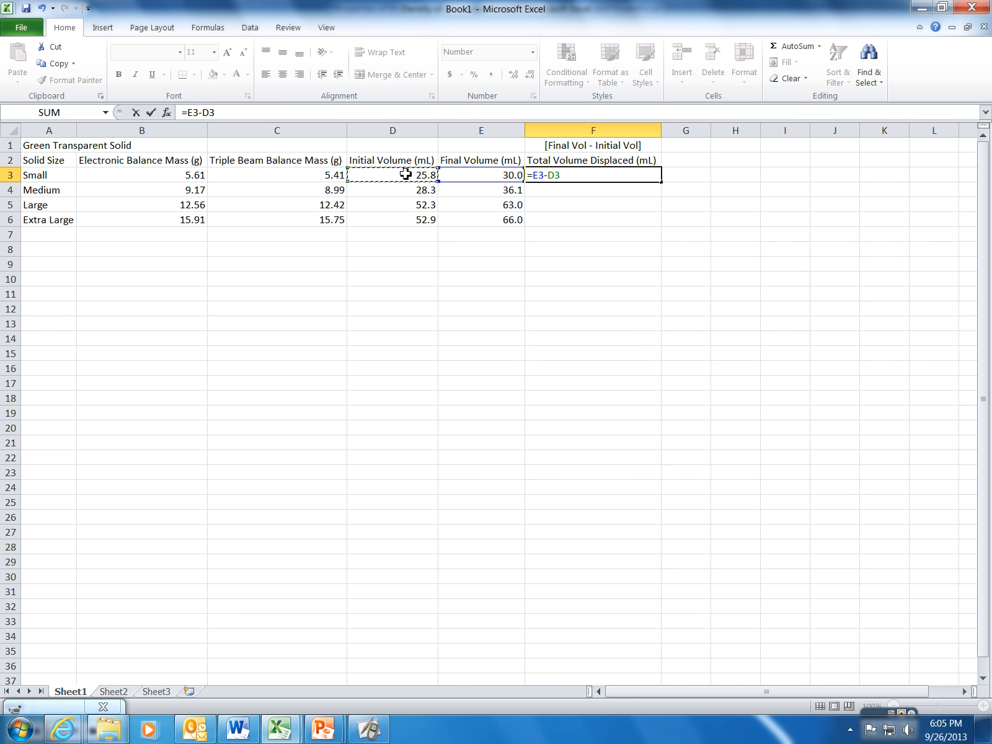
{"action": "key", "text": "Return"}
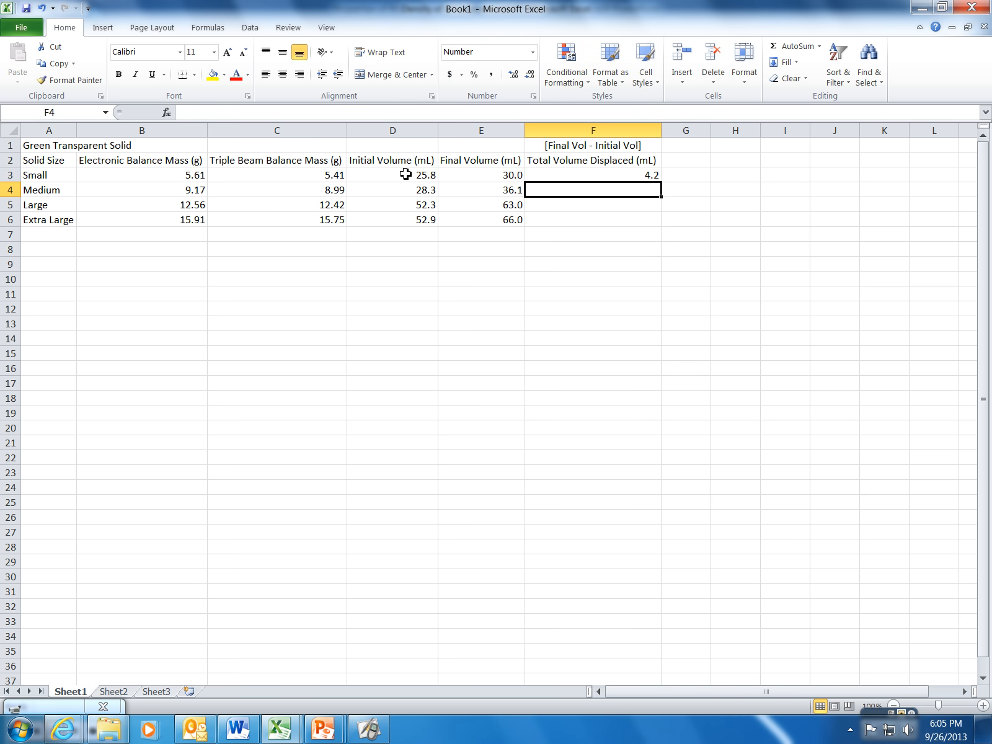
Step: Fill the F3 formula down through F6 and check the cell references of the copied formula in F4
{"action": "left_click", "coordinate": [564, 176]}
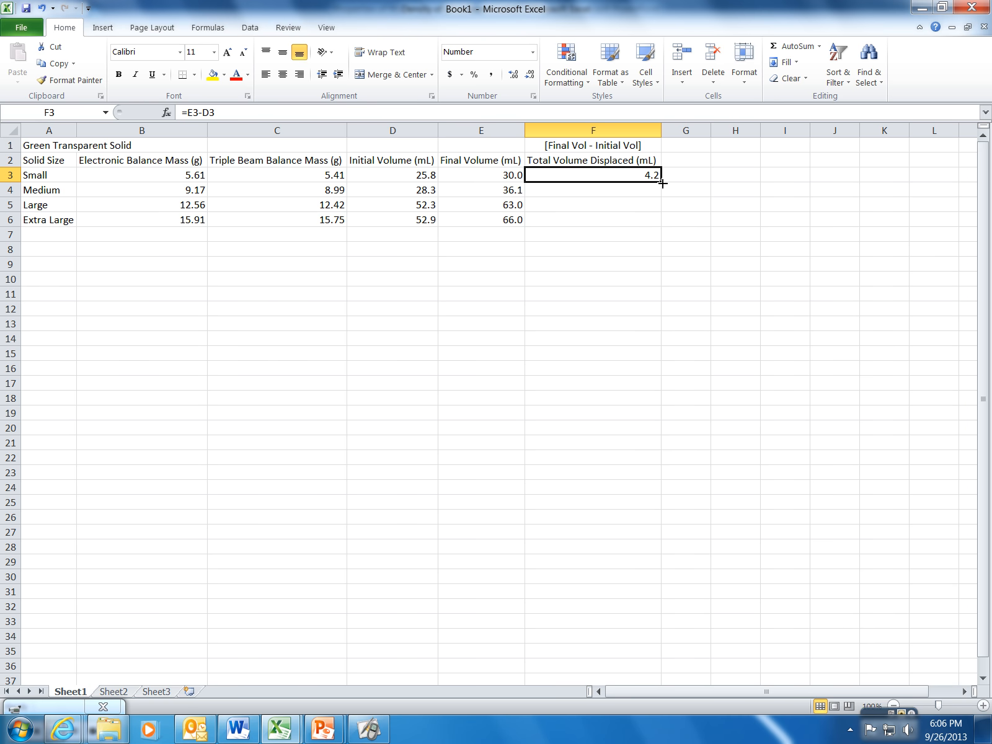
{"action": "left_click_drag", "start_coordinate": [663, 183], "coordinate": [661, 226]}
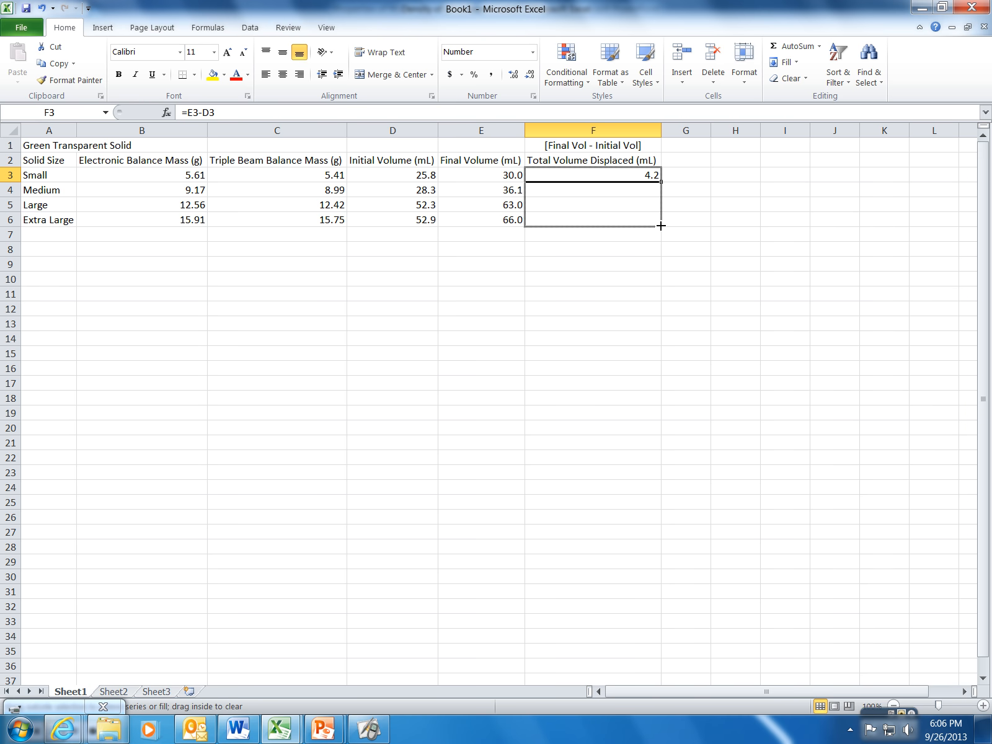
{"action": "left_click_drag", "start_coordinate": [662, 226], "coordinate": [661, 226]}
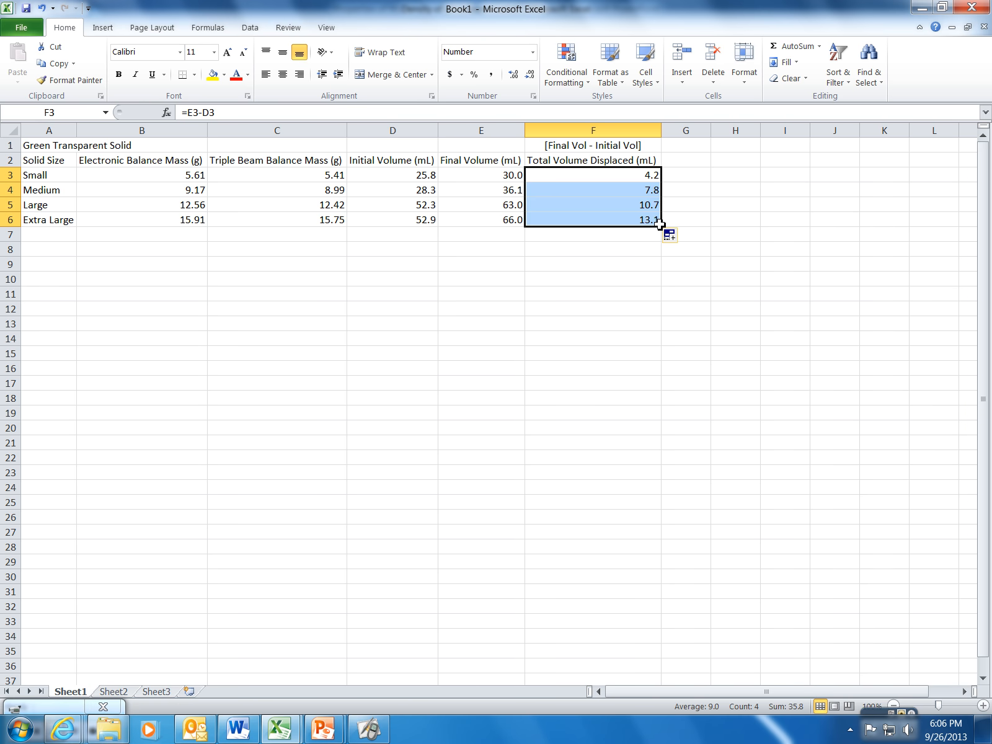
{"action": "left_click", "coordinate": [602, 253]}
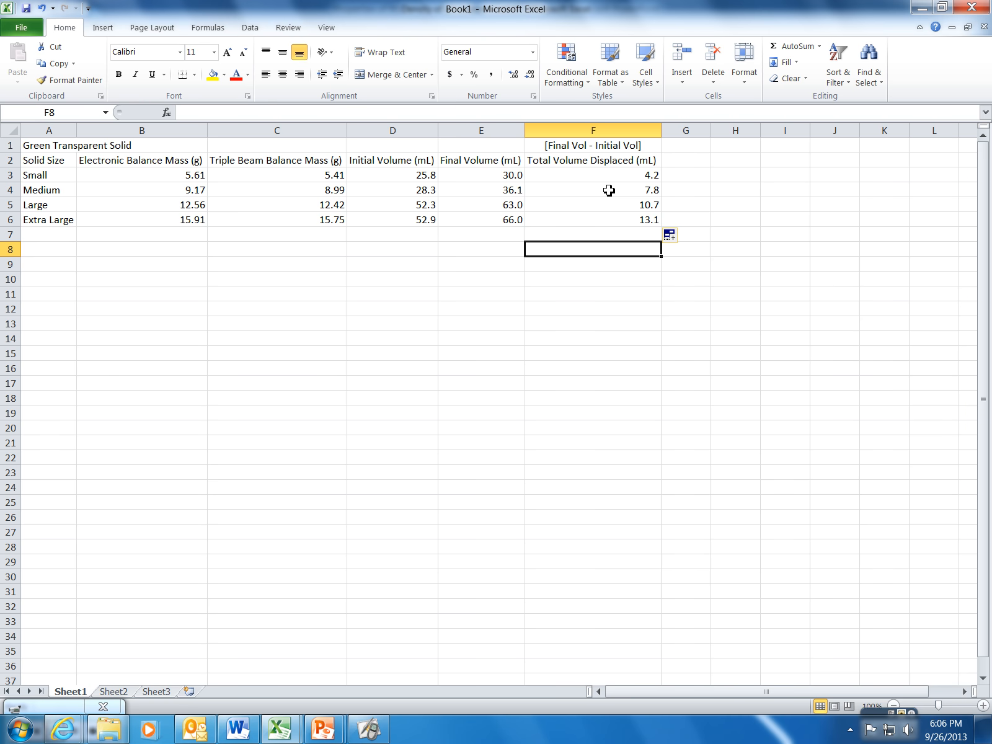
{"action": "double_click", "coordinate": [609, 190]}
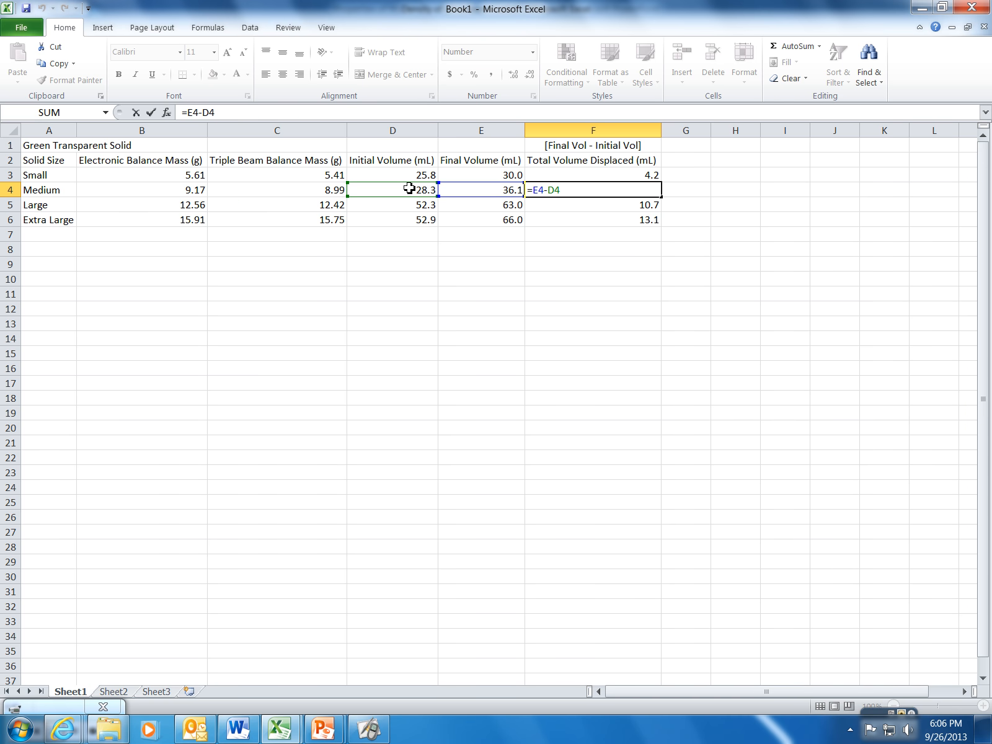
{"action": "key", "text": "Return"}
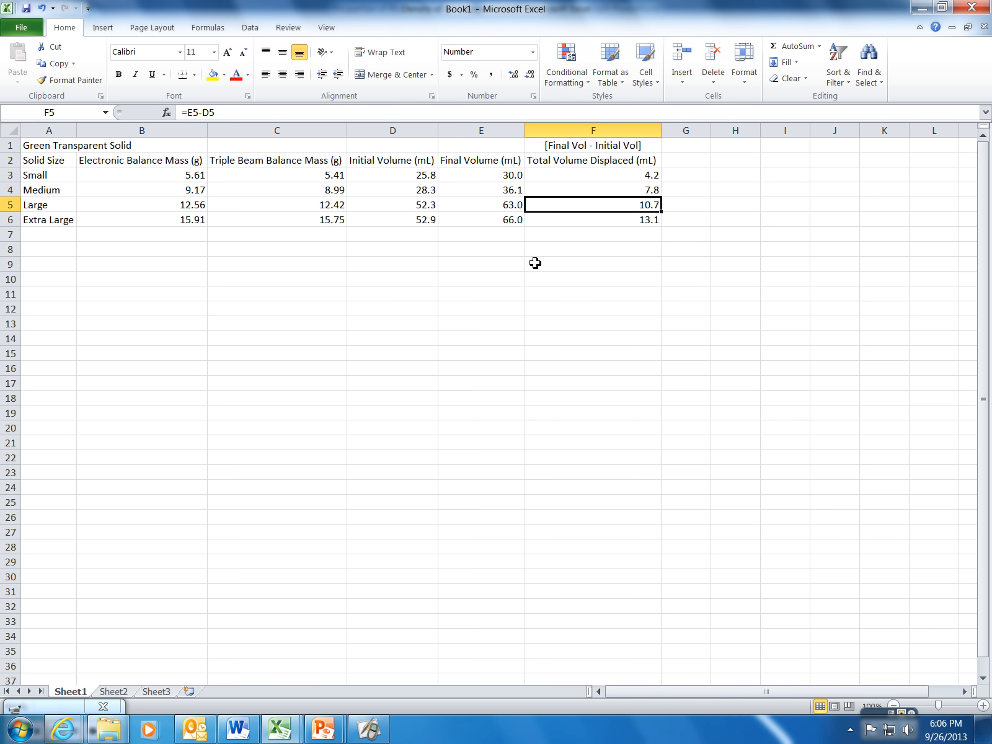
{"action": "left_click", "coordinate": [559, 277]}
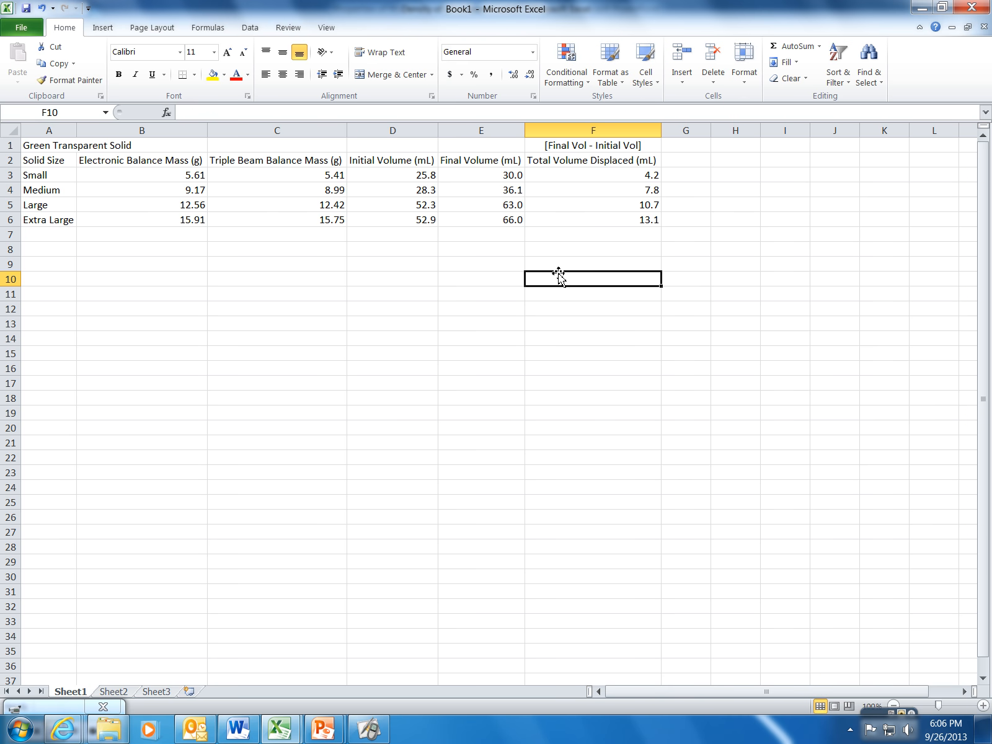
Step: Apply thin outline and inside borders to the data table in A2:F6
{"action": "left_click", "coordinate": [66, 164]}
{"action": "left_click_drag", "start_coordinate": [66, 164], "coordinate": [571, 220]}
{"action": "right_click", "coordinate": [571, 220]}
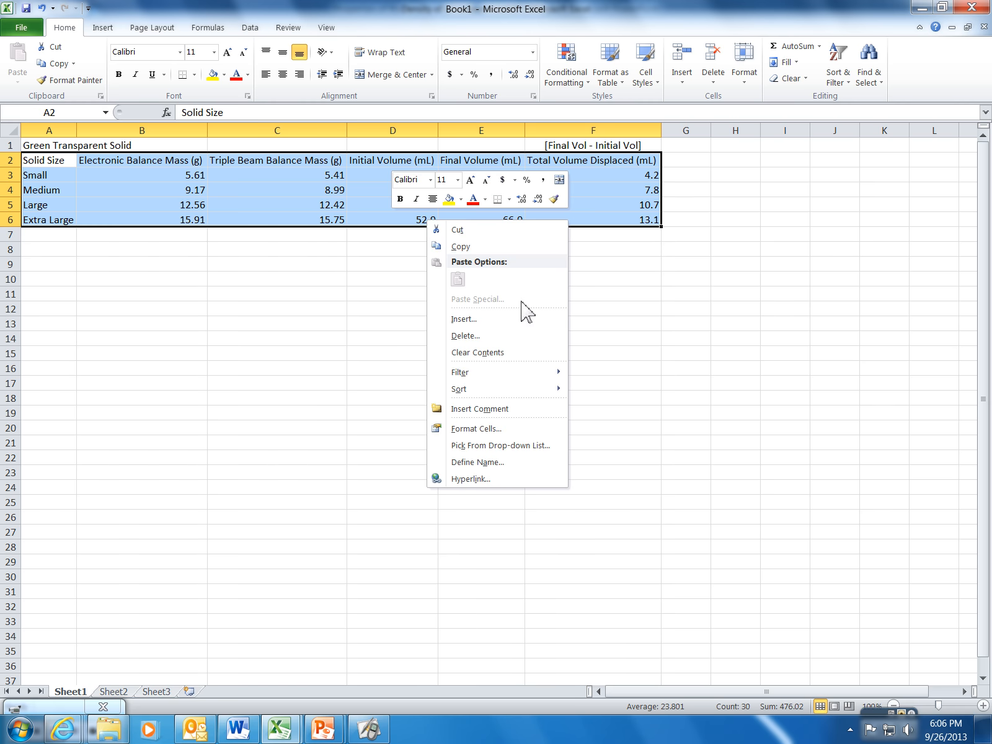
{"action": "left_click", "coordinate": [506, 428]}
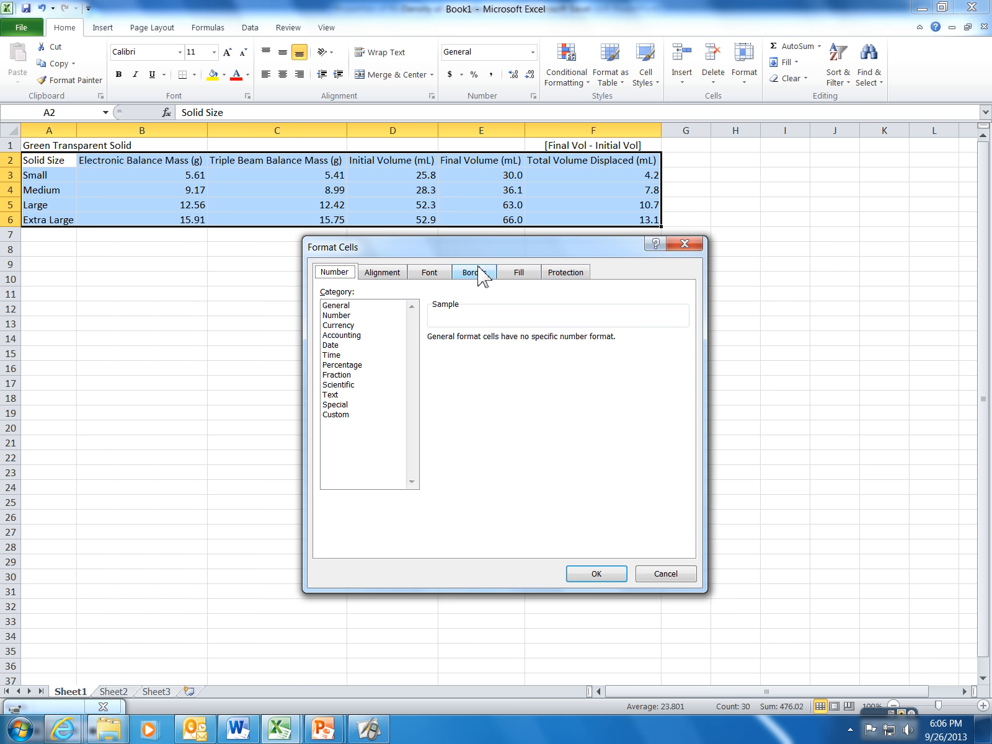
{"action": "left_click", "coordinate": [481, 273]}
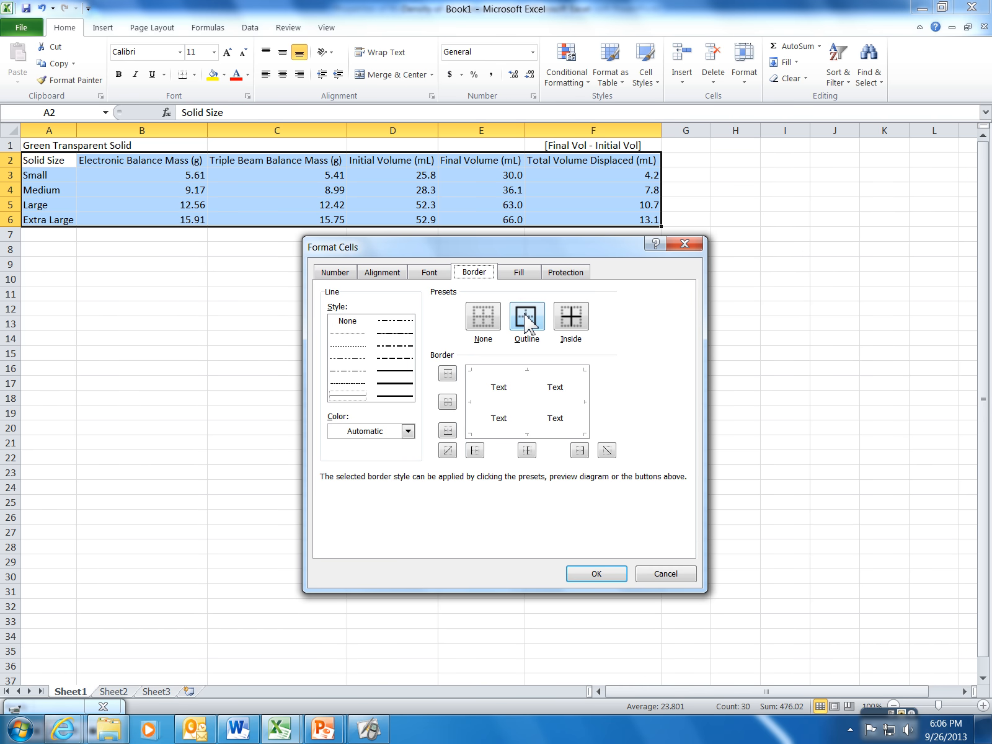
{"action": "left_click", "coordinate": [527, 320]}
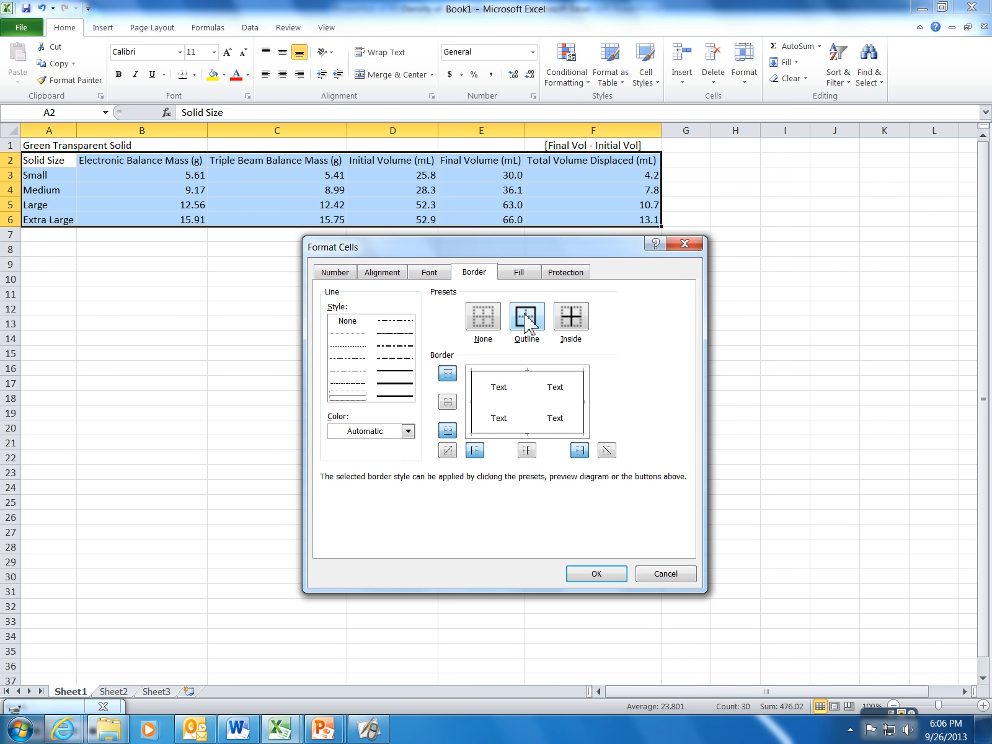
{"action": "left_click", "coordinate": [572, 318]}
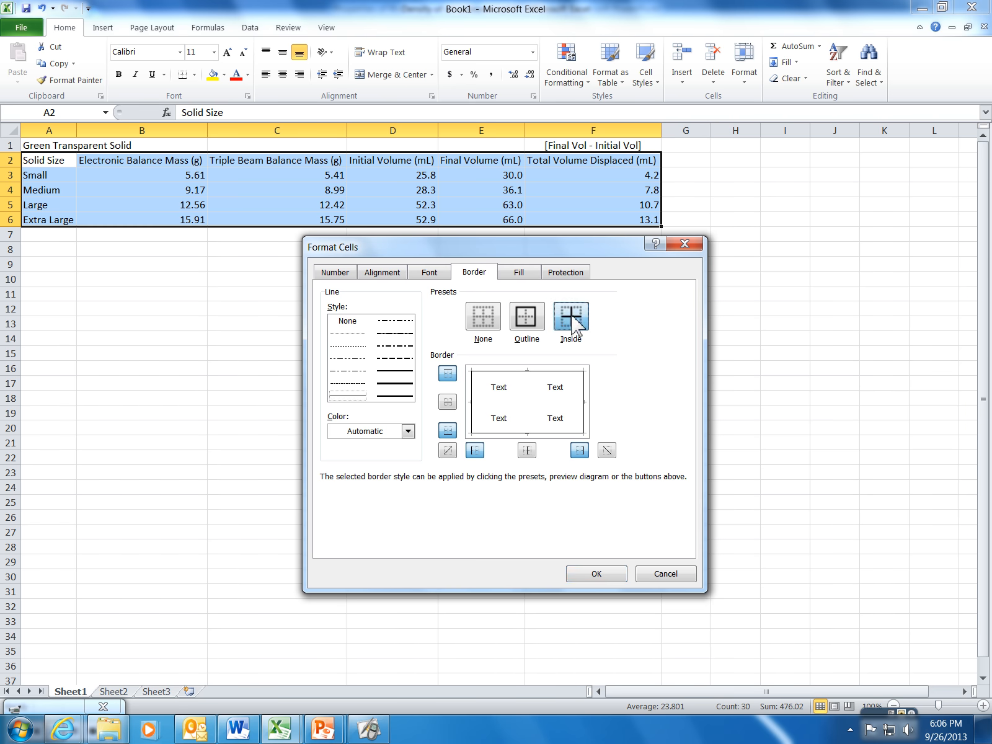
{"action": "left_click", "coordinate": [597, 573]}
{"action": "left_click", "coordinate": [517, 383]}
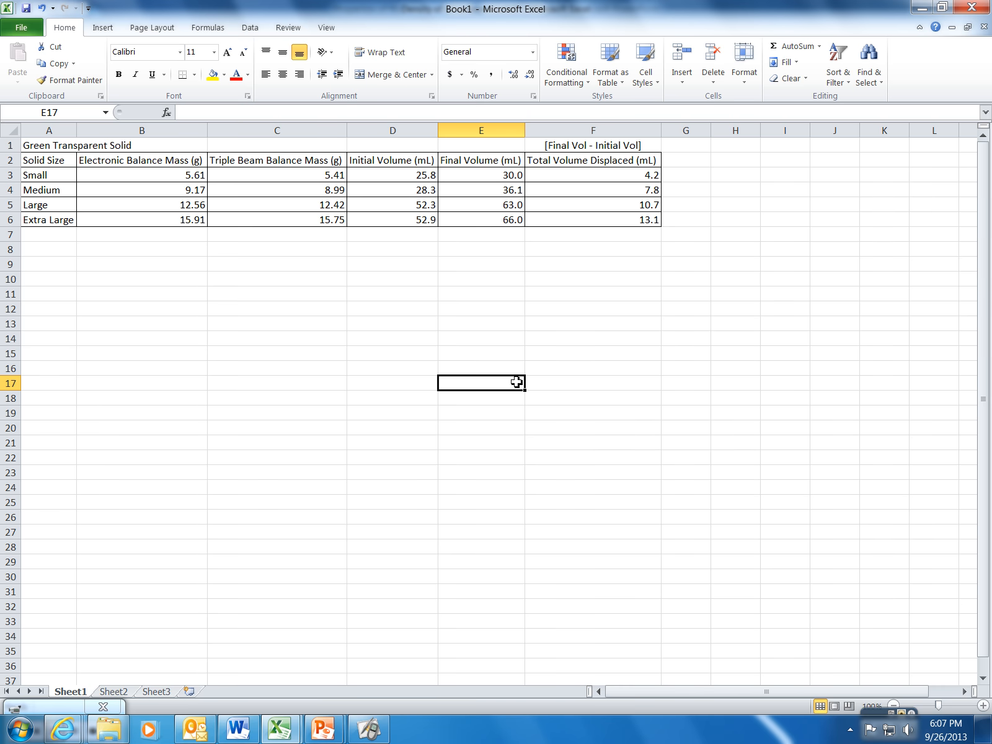
Step: Make the column headings in A2:F2 bold and autofit the widths of columns B through F
{"action": "left_click_drag", "start_coordinate": [31, 162], "coordinate": [538, 163]}
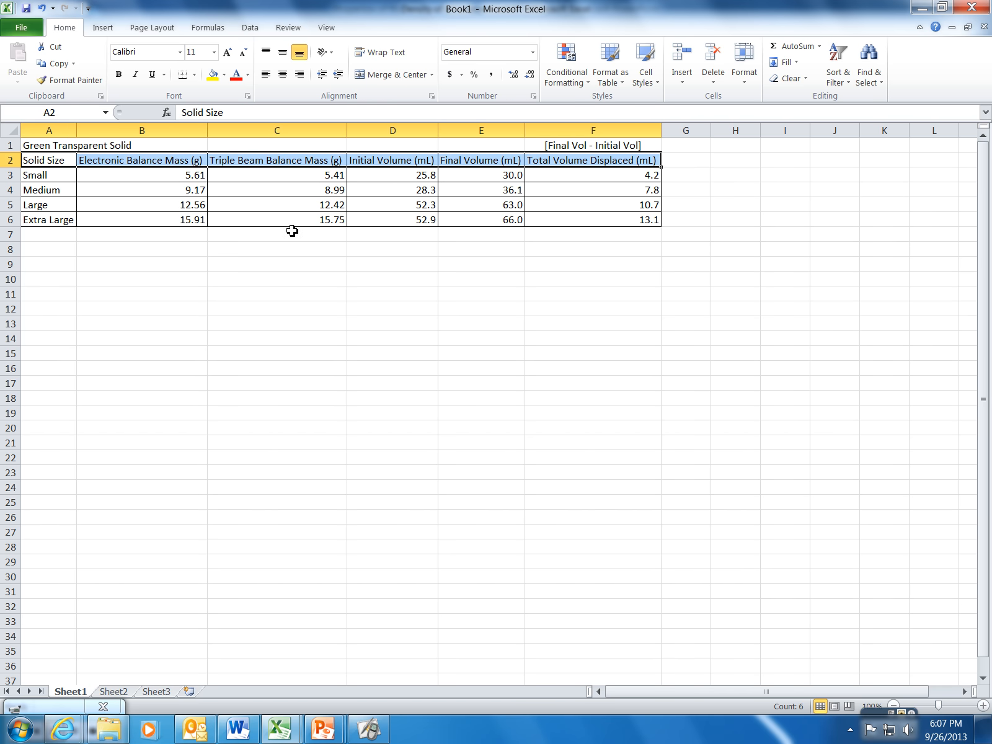
{"action": "left_click", "coordinate": [120, 76]}
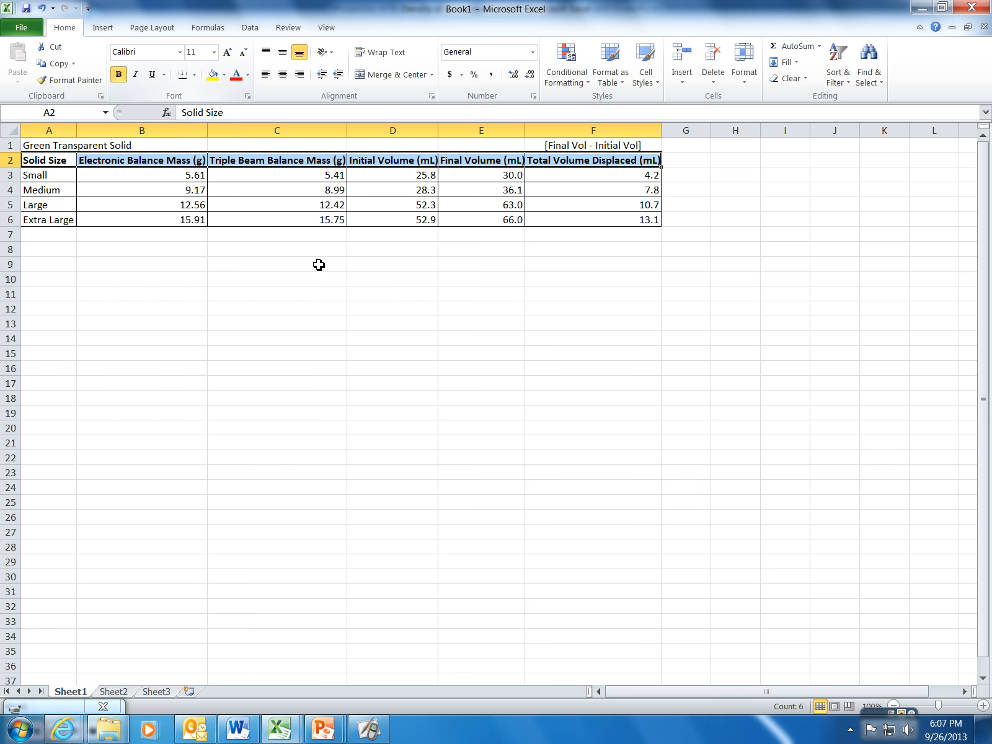
{"action": "double_click", "coordinate": [440, 124]}
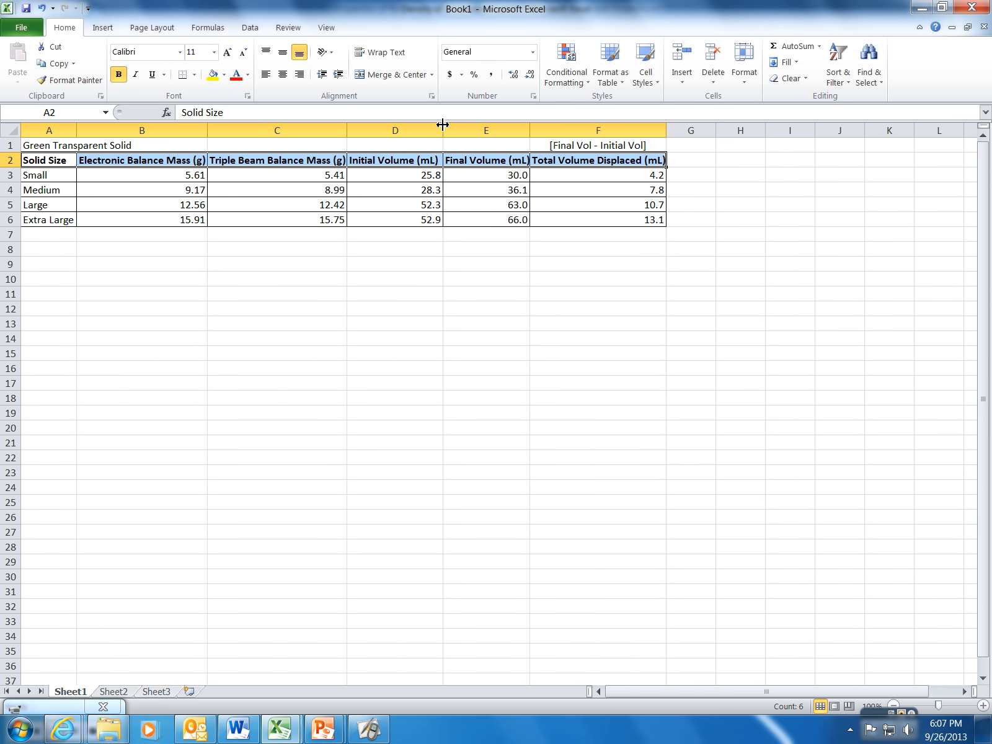
{"action": "double_click", "coordinate": [533, 125]}
{"action": "double_click", "coordinate": [670, 127]}
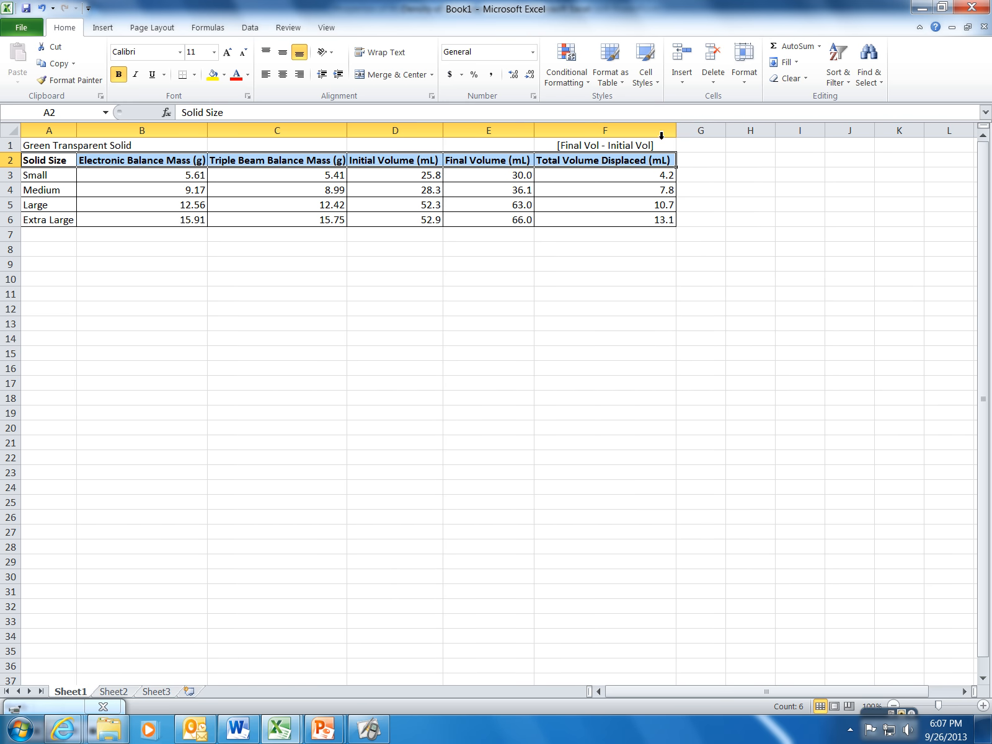
{"action": "double_click", "coordinate": [347, 131]}
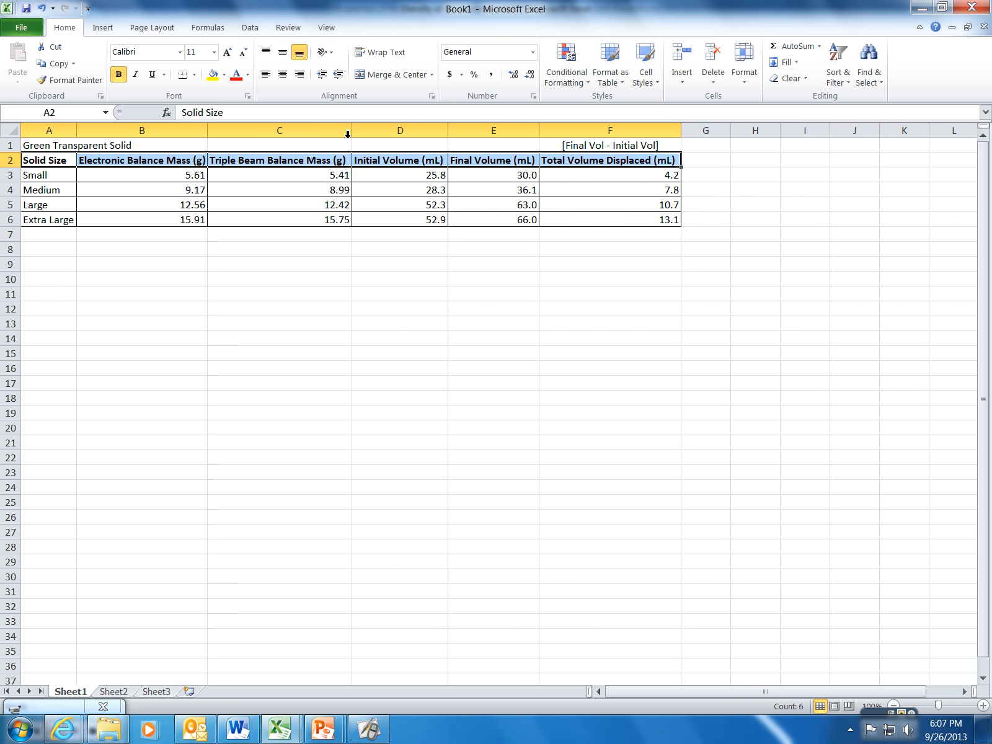
{"action": "double_click", "coordinate": [211, 134]}
{"action": "left_click", "coordinate": [141, 253]}
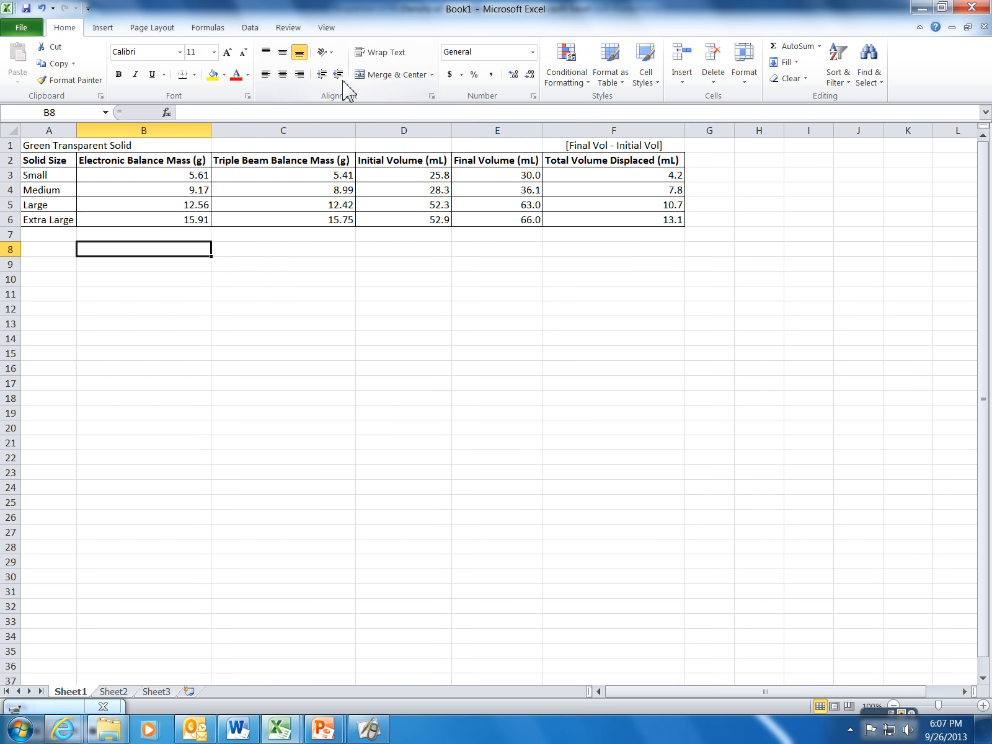
Step: Insert a blank scatter chart with markers only on Sheet1
{"action": "left_click", "coordinate": [102, 27]}
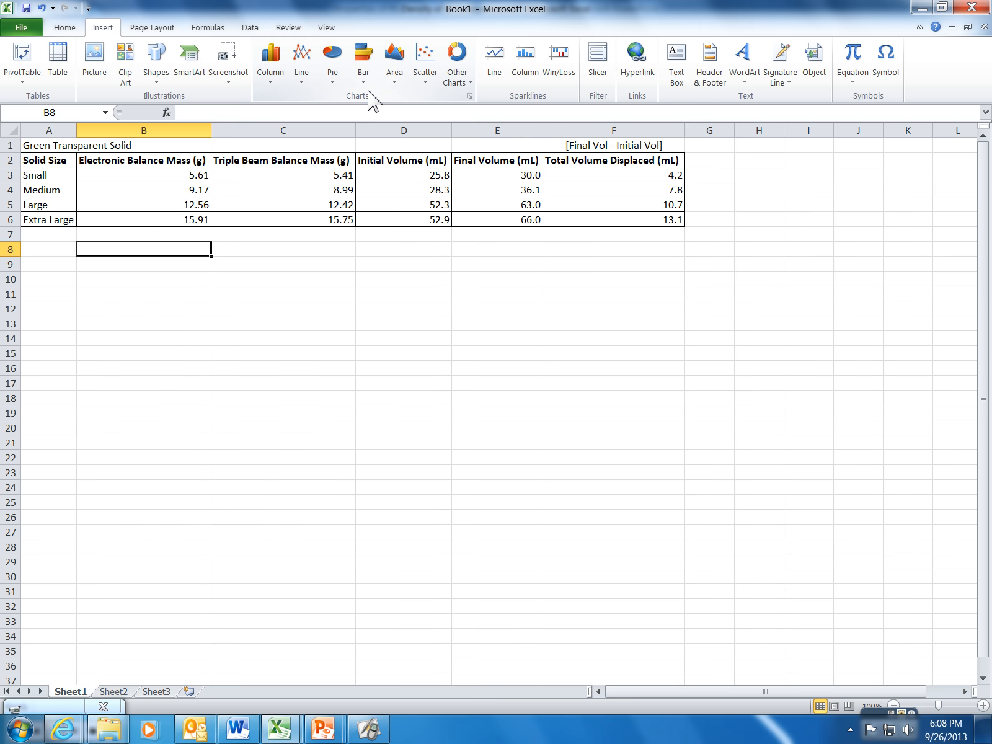
{"action": "left_click", "coordinate": [425, 78]}
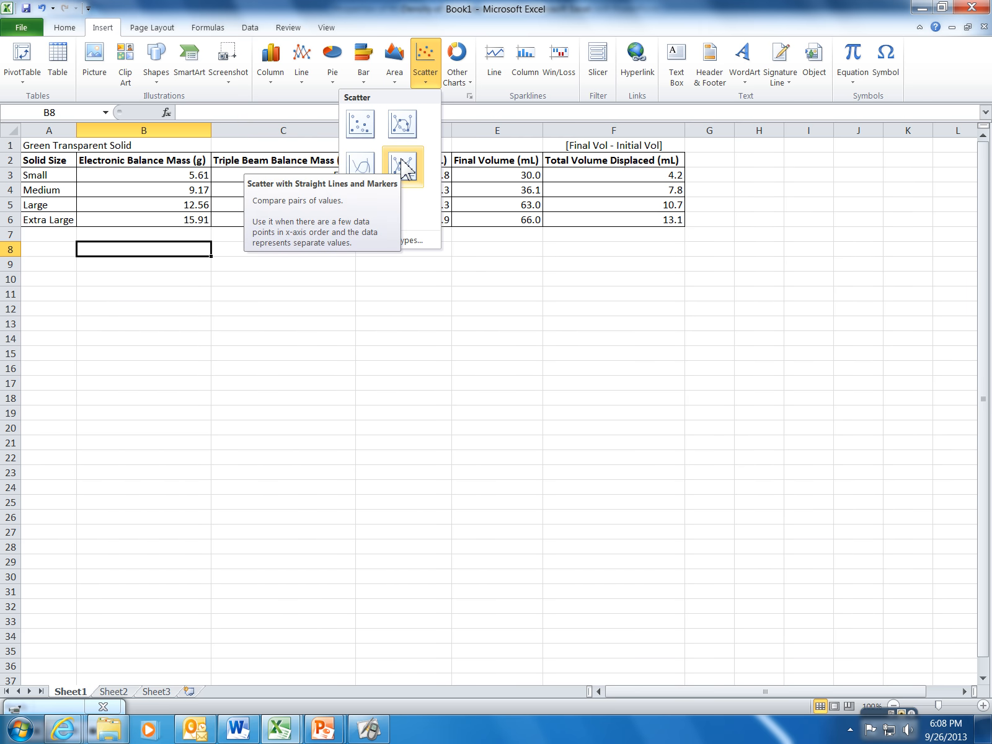
{"action": "left_click", "coordinate": [366, 127]}
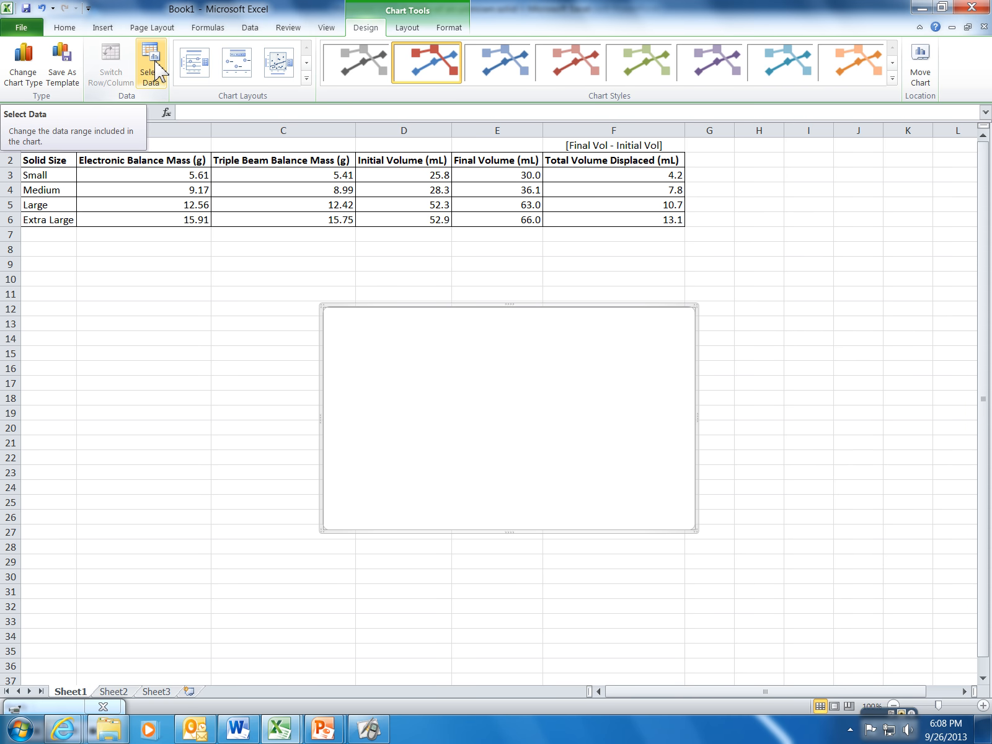
Step: Add a data series named Electronic Balance to the blank scatter chart, with X values from Sheet1 F3:F6
{"action": "right_click", "coordinate": [465, 338]}
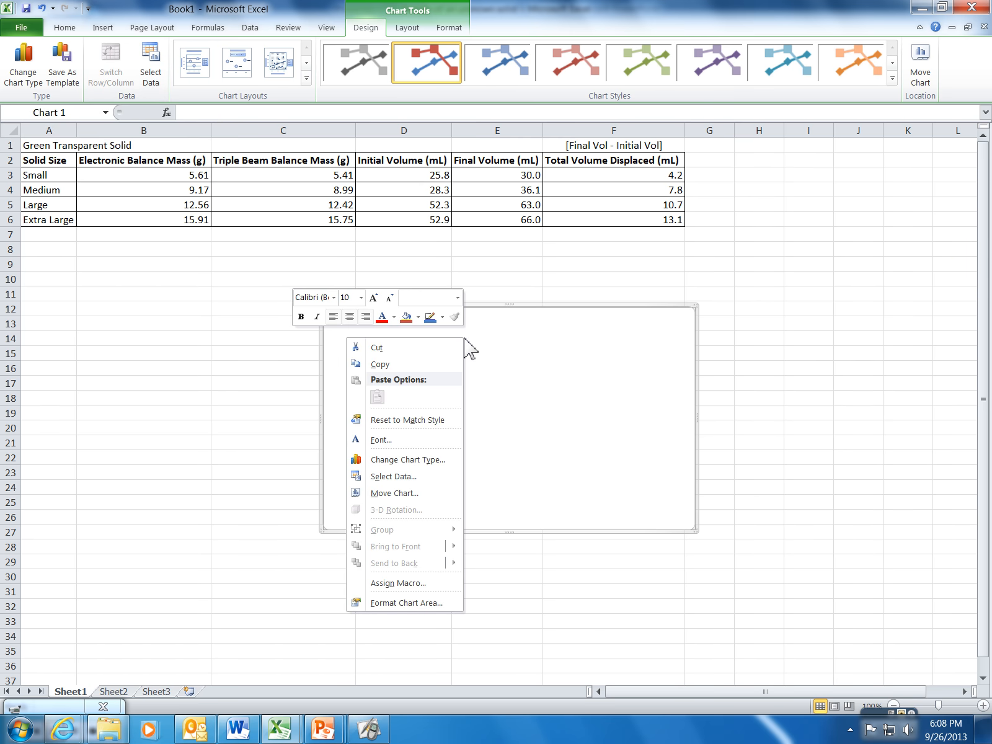
{"action": "left_click", "coordinate": [394, 476]}
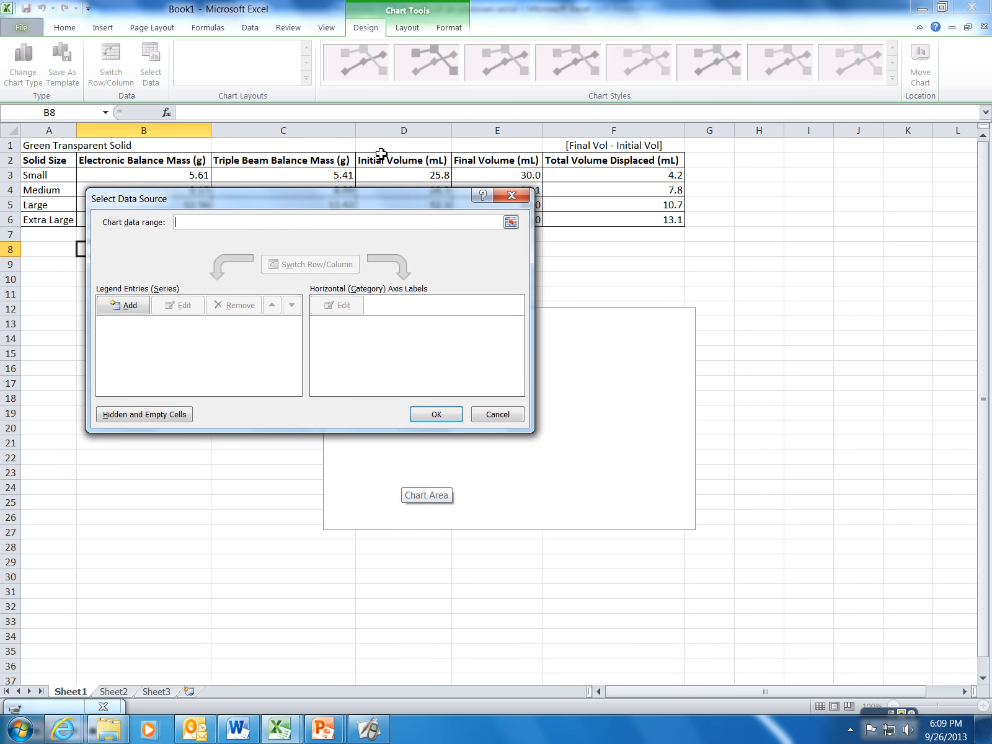
{"action": "left_click_drag", "start_coordinate": [382, 207], "coordinate": [725, 264]}
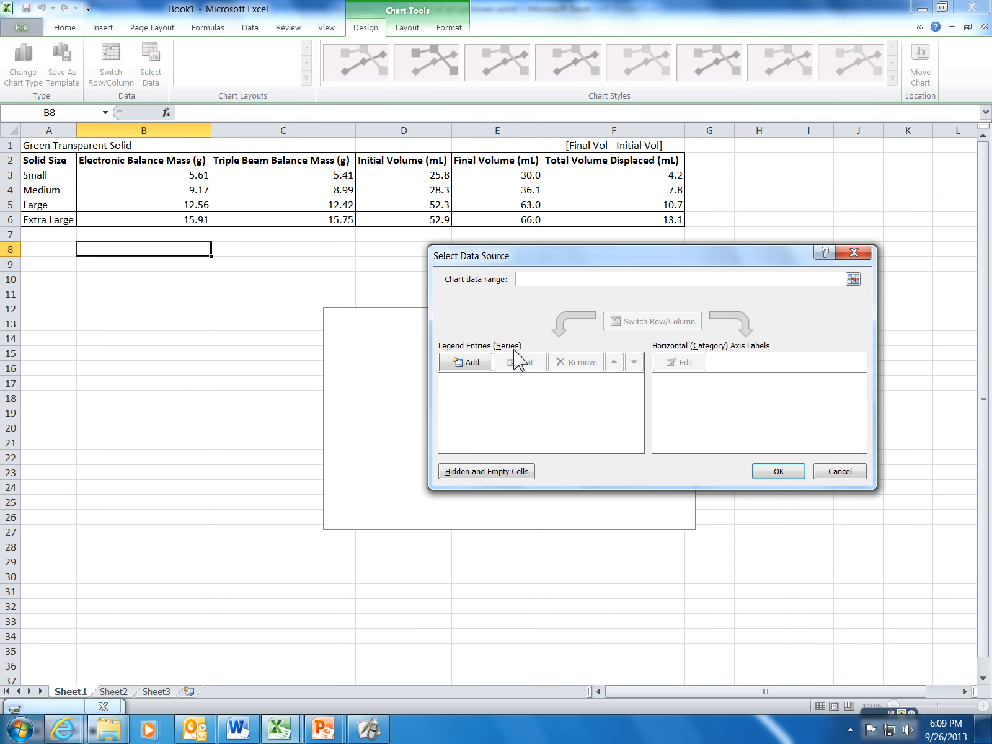
{"action": "left_click", "coordinate": [466, 364]}
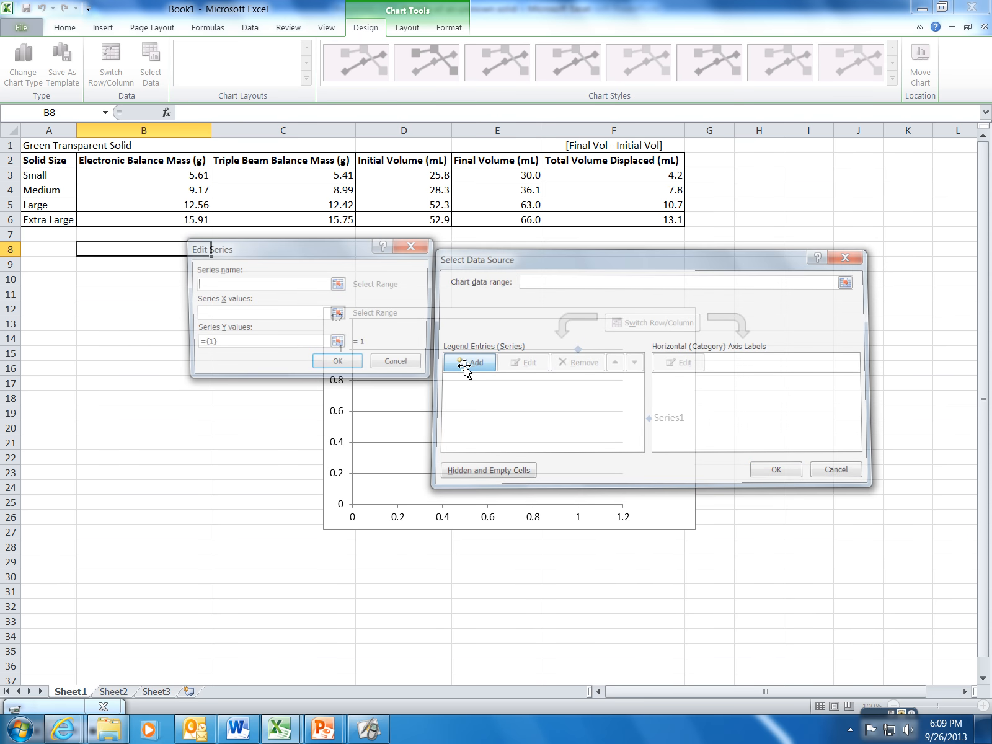
{"action": "left_click_drag", "start_coordinate": [345, 253], "coordinate": [222, 281]}
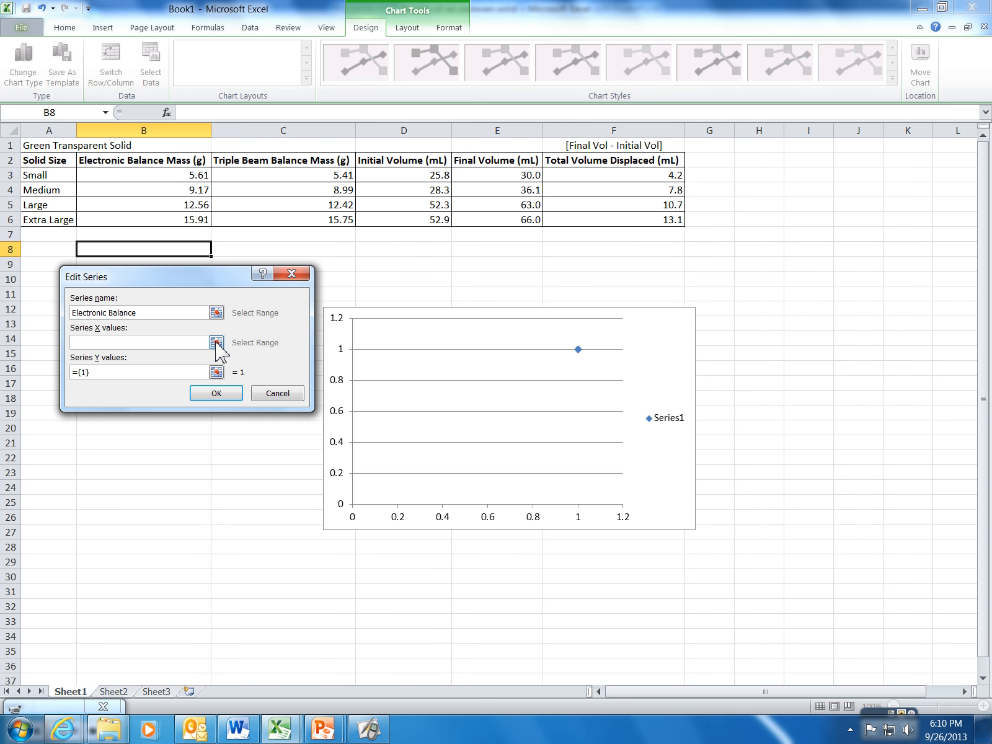
{"action": "left_click", "coordinate": [217, 343]}
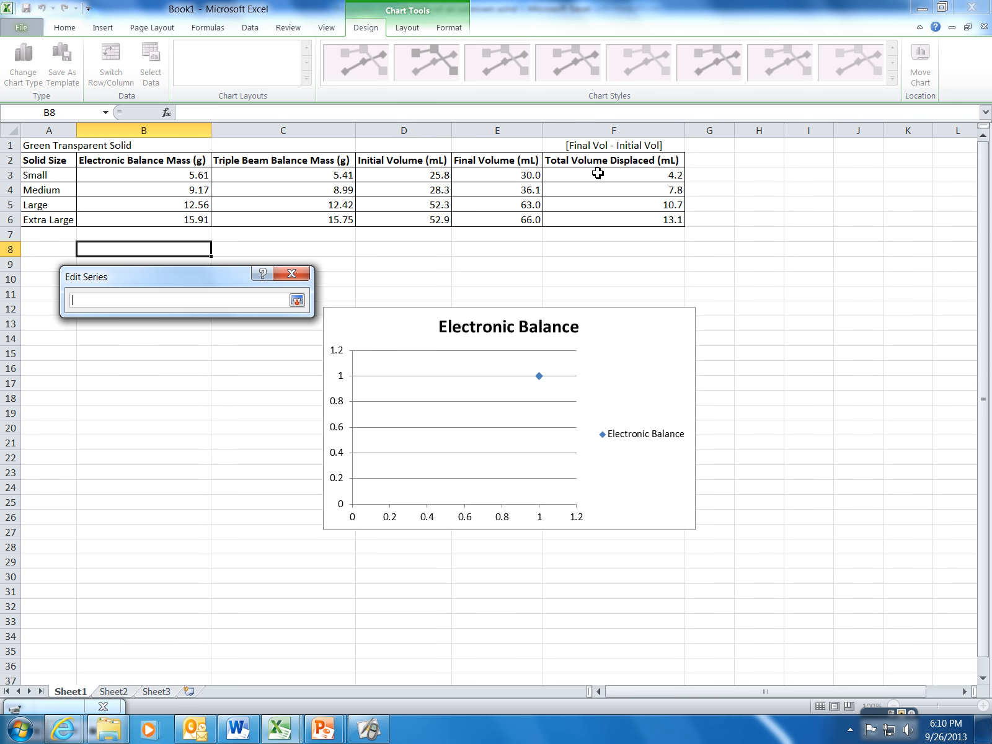
{"action": "left_click_drag", "start_coordinate": [597, 174], "coordinate": [596, 216]}
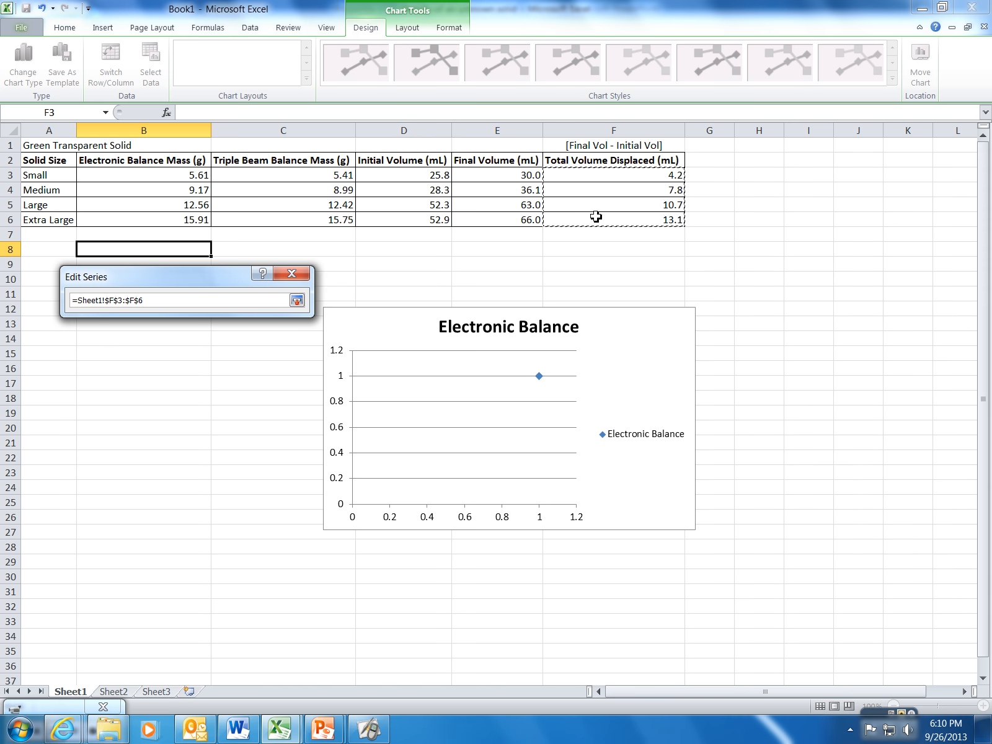
{"action": "left_click", "coordinate": [297, 300]}
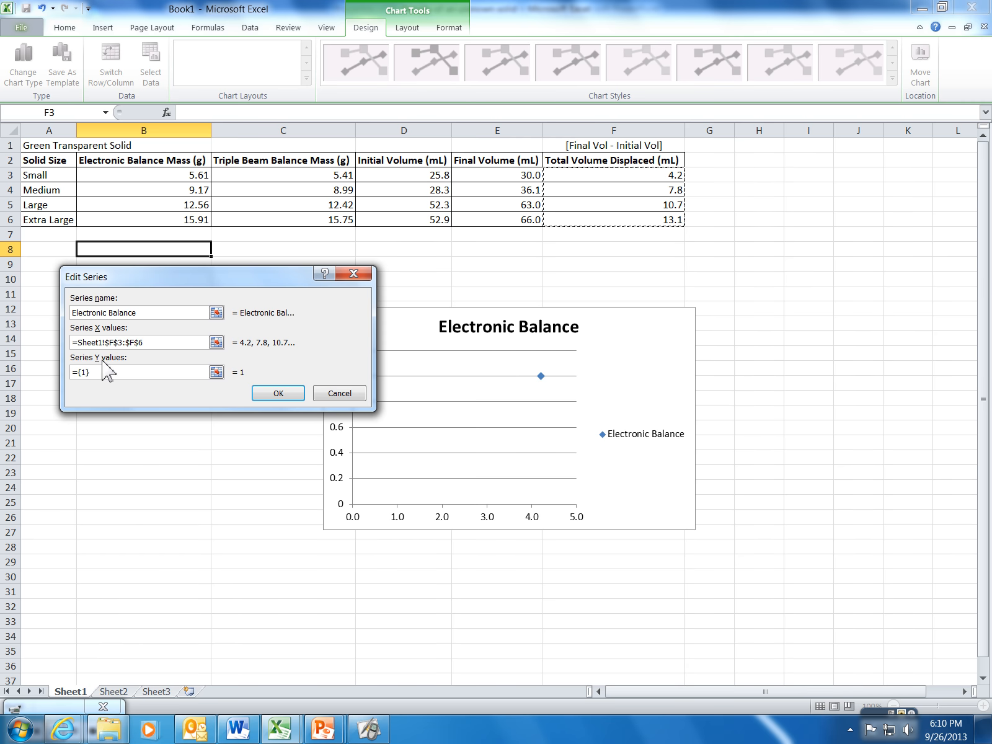
Step: Set the Electronic Balance series' Y values to Sheet1 B3:B6 and accept the series
{"action": "left_click", "coordinate": [216, 372]}
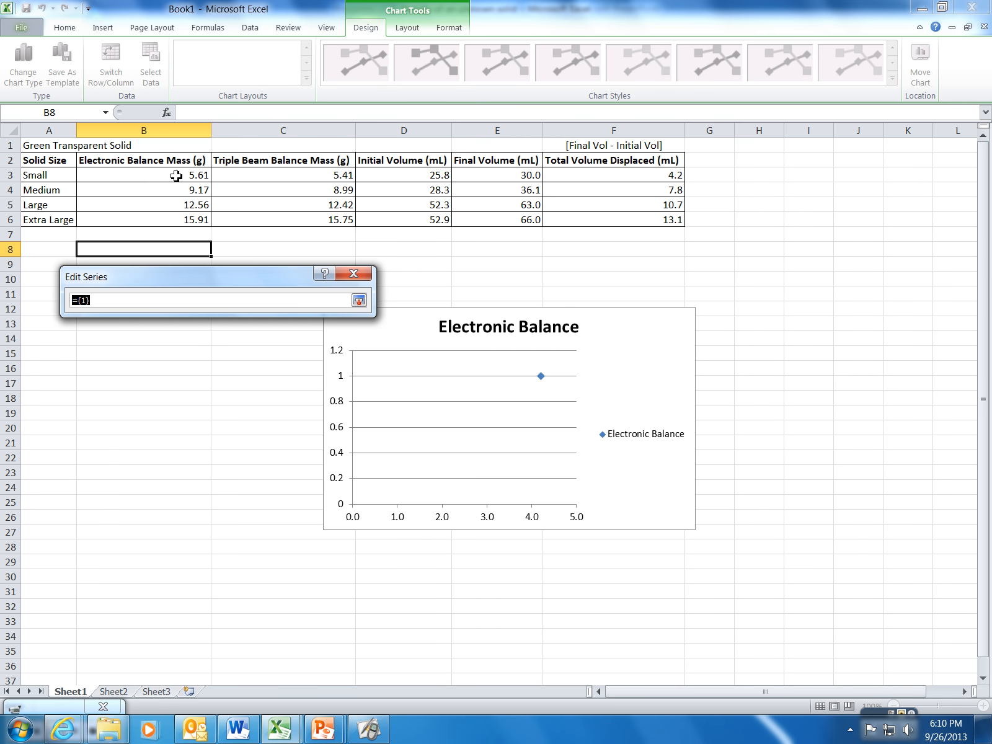
{"action": "left_click_drag", "start_coordinate": [176, 174], "coordinate": [177, 220]}
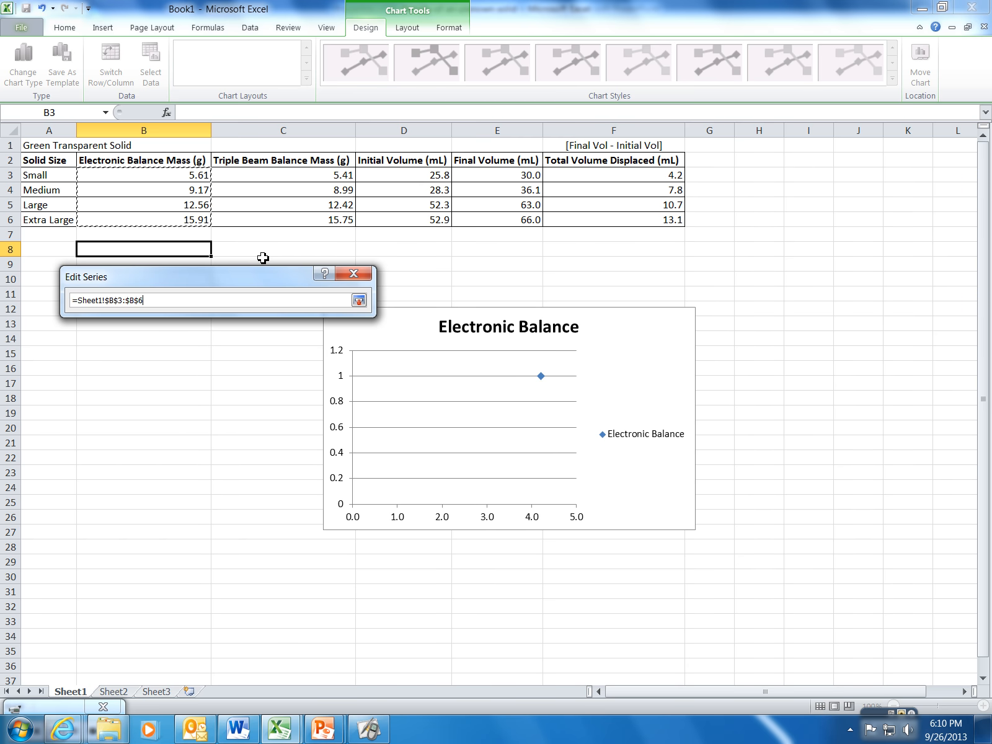
{"action": "left_click", "coordinate": [359, 303]}
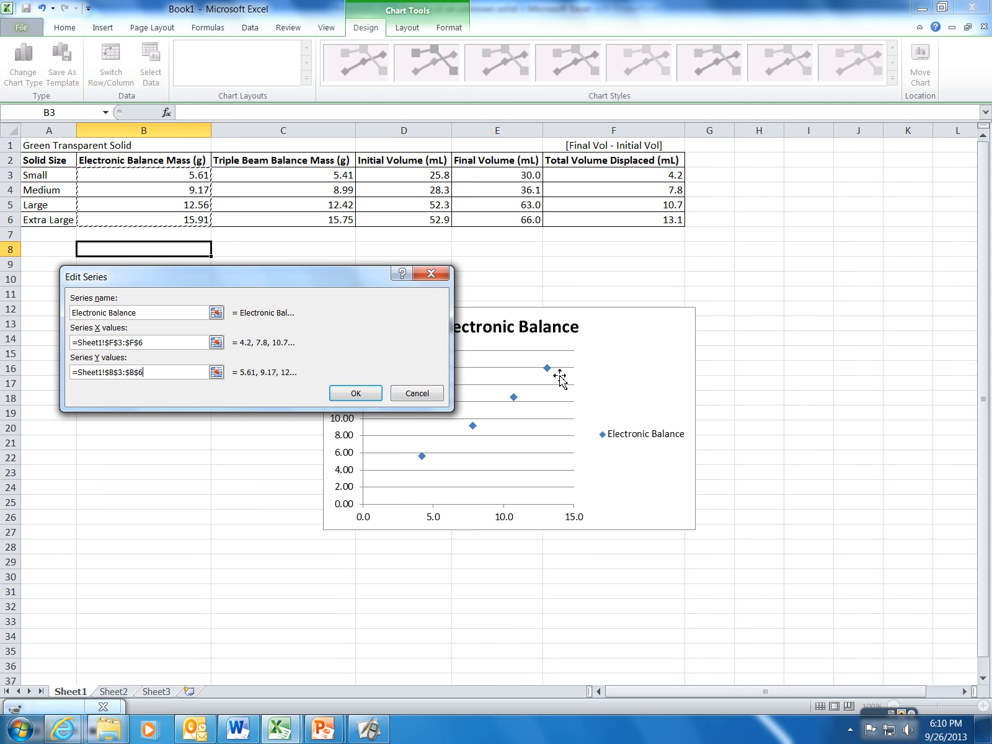
{"action": "left_click", "coordinate": [359, 395]}
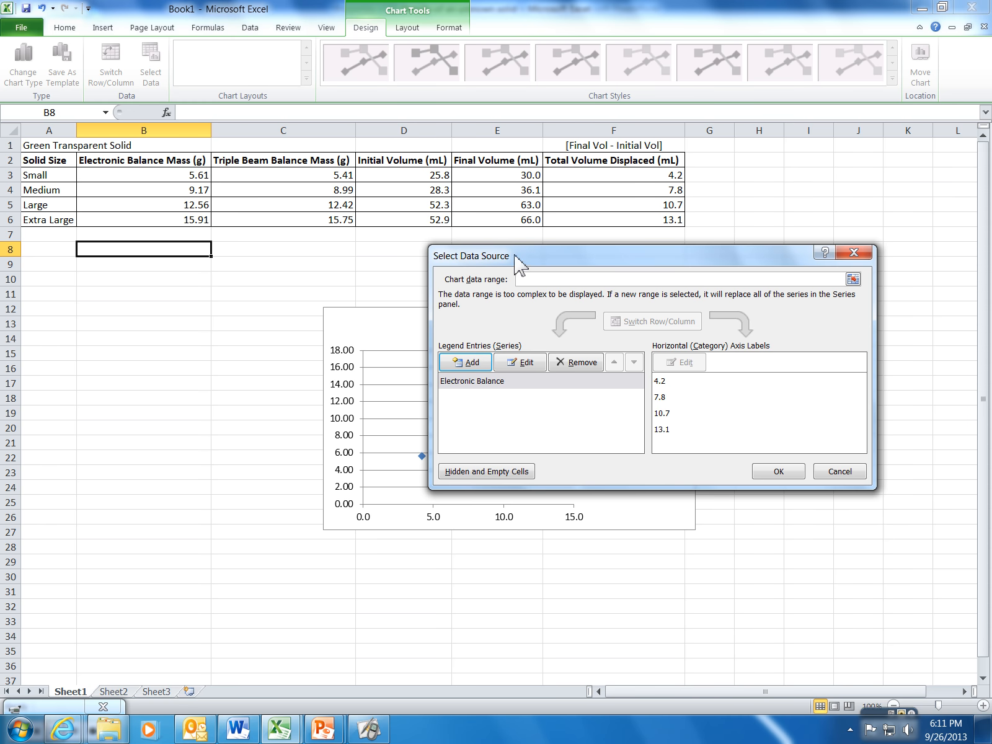
Step: Add a second series named Triple Beam Balance with X values F3:F6 and Y values C3:C6, and apply the chart's data source
{"action": "left_click", "coordinate": [462, 366]}
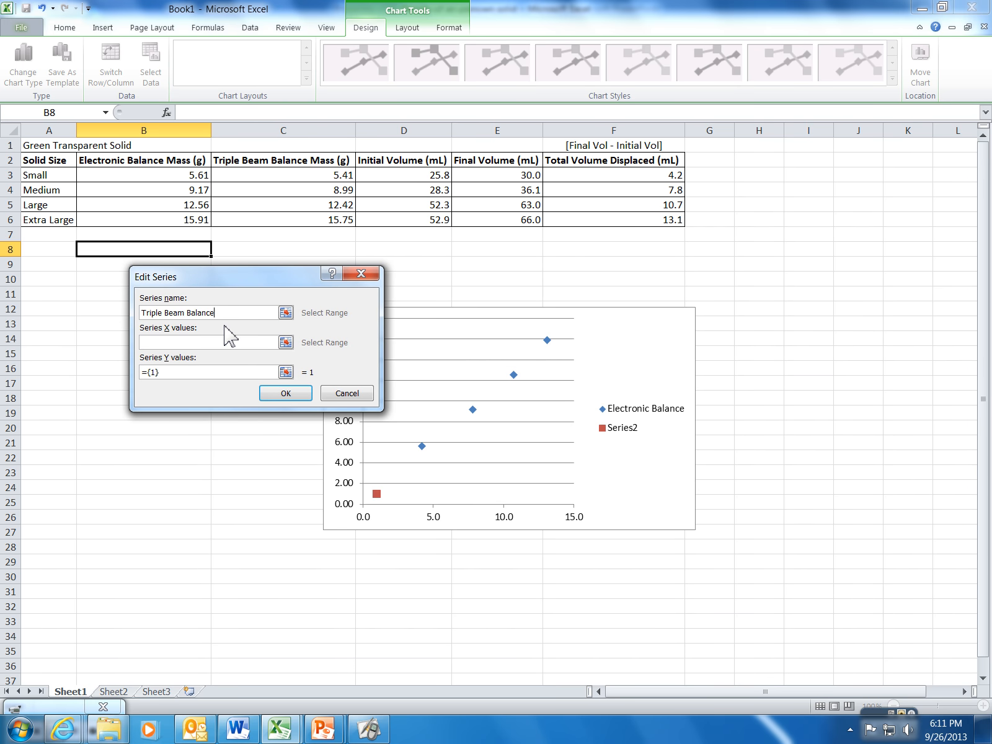
{"action": "left_click", "coordinate": [286, 343]}
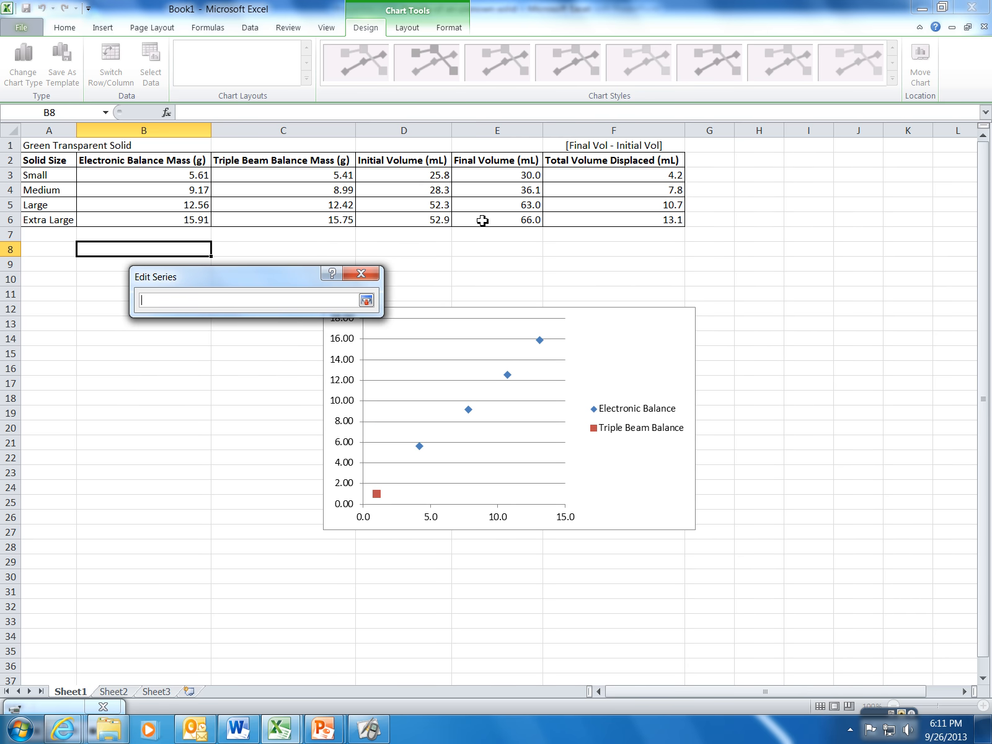
{"action": "left_click_drag", "start_coordinate": [589, 175], "coordinate": [594, 219]}
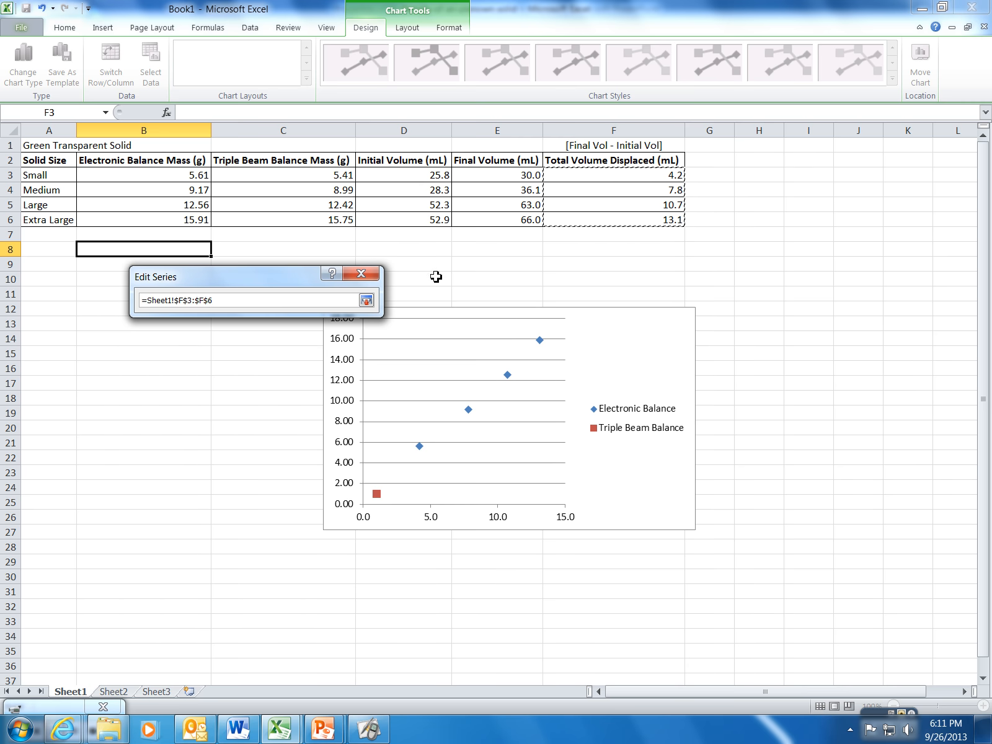
{"action": "left_click", "coordinate": [367, 301]}
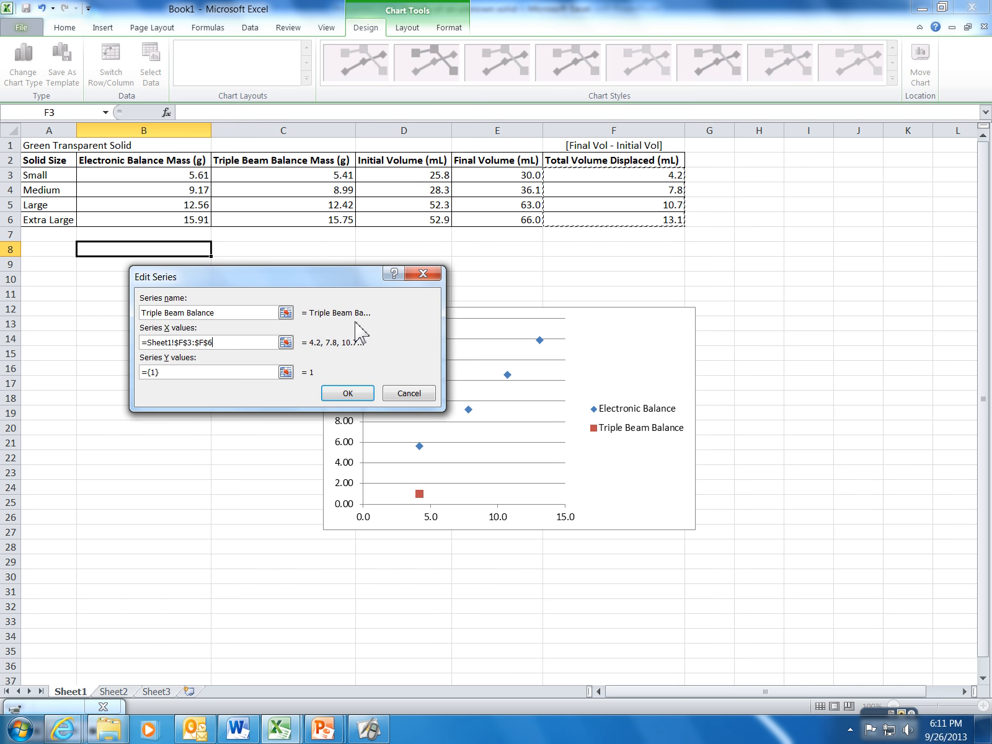
{"action": "left_click", "coordinate": [286, 372]}
{"action": "left_click_drag", "start_coordinate": [293, 176], "coordinate": [289, 219]}
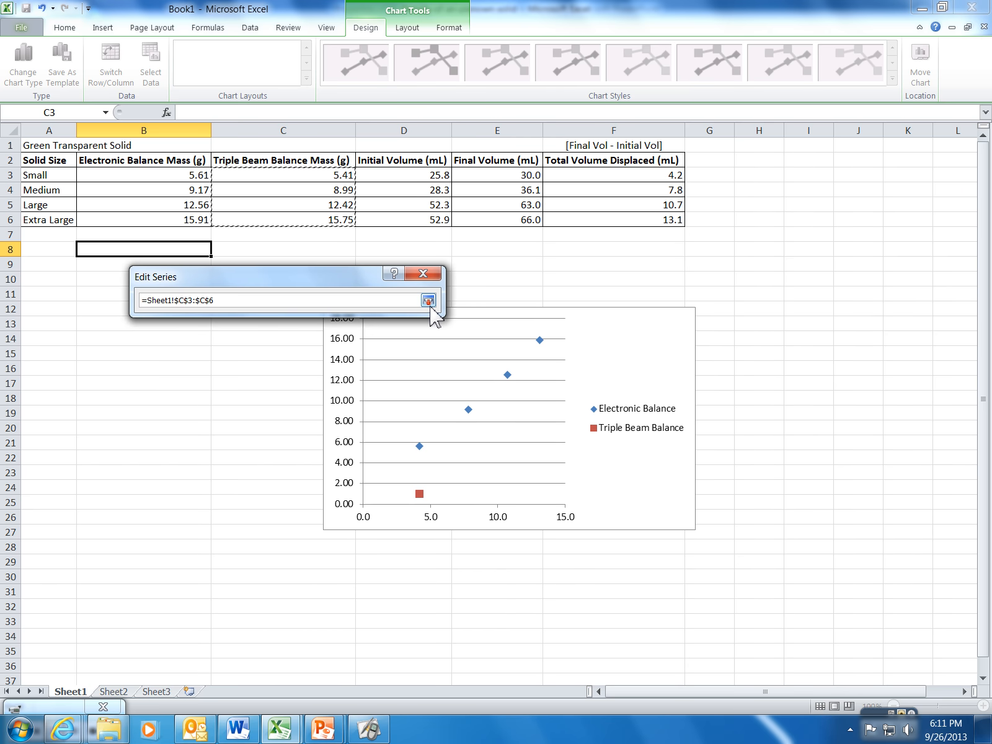
{"action": "left_click", "coordinate": [429, 301]}
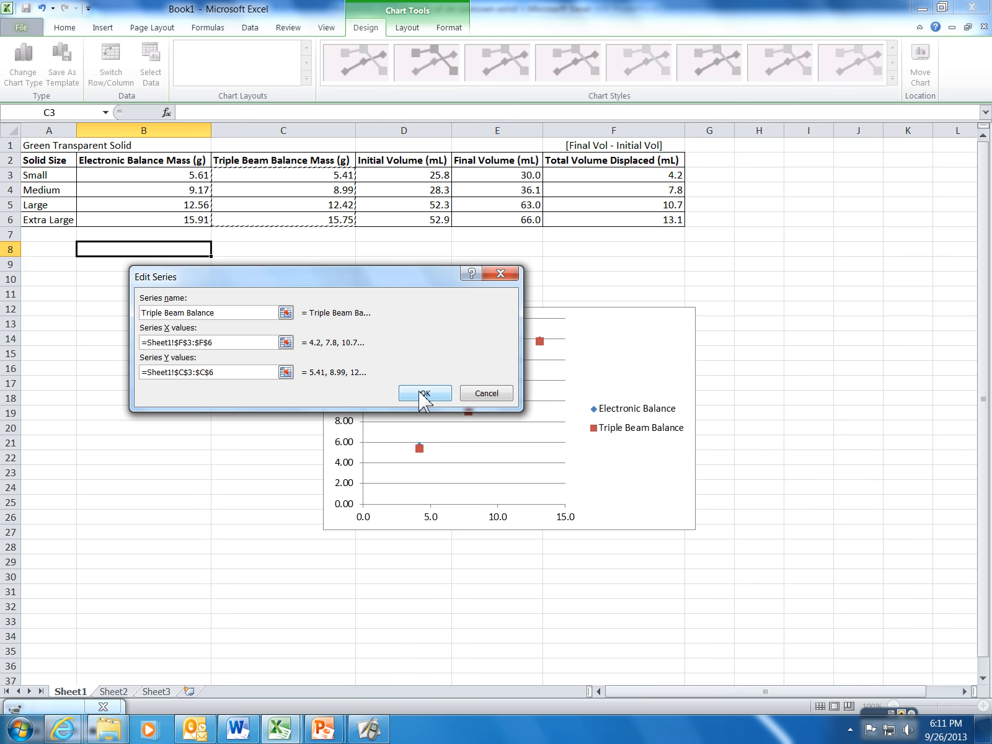
{"action": "left_click", "coordinate": [427, 394]}
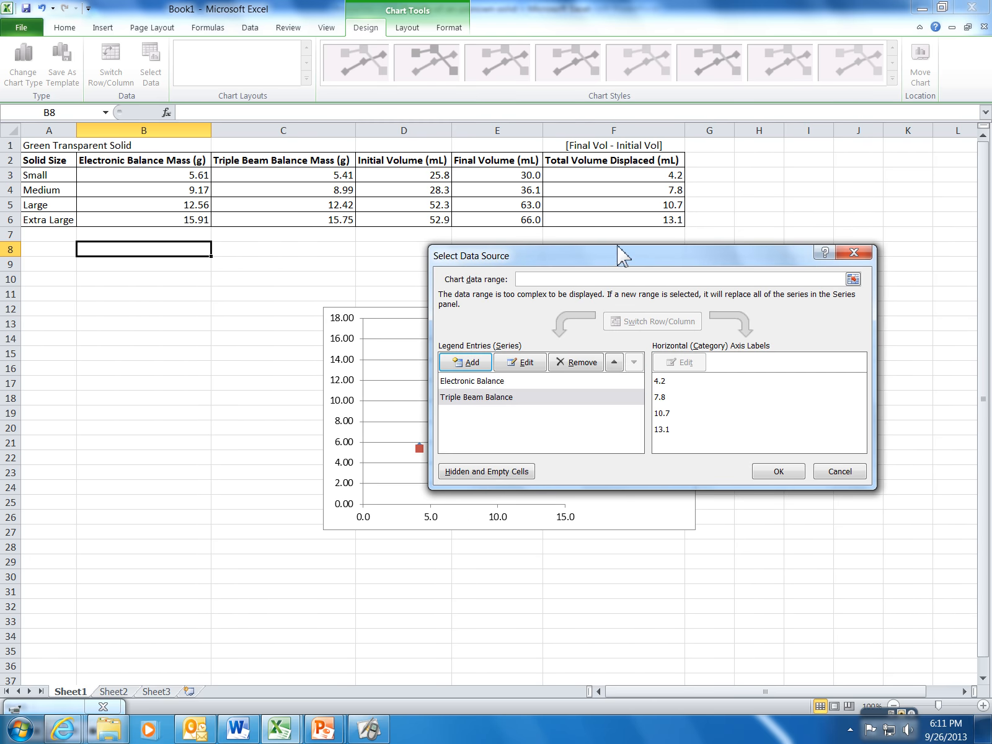
{"action": "left_click_drag", "start_coordinate": [614, 248], "coordinate": [704, 299]}
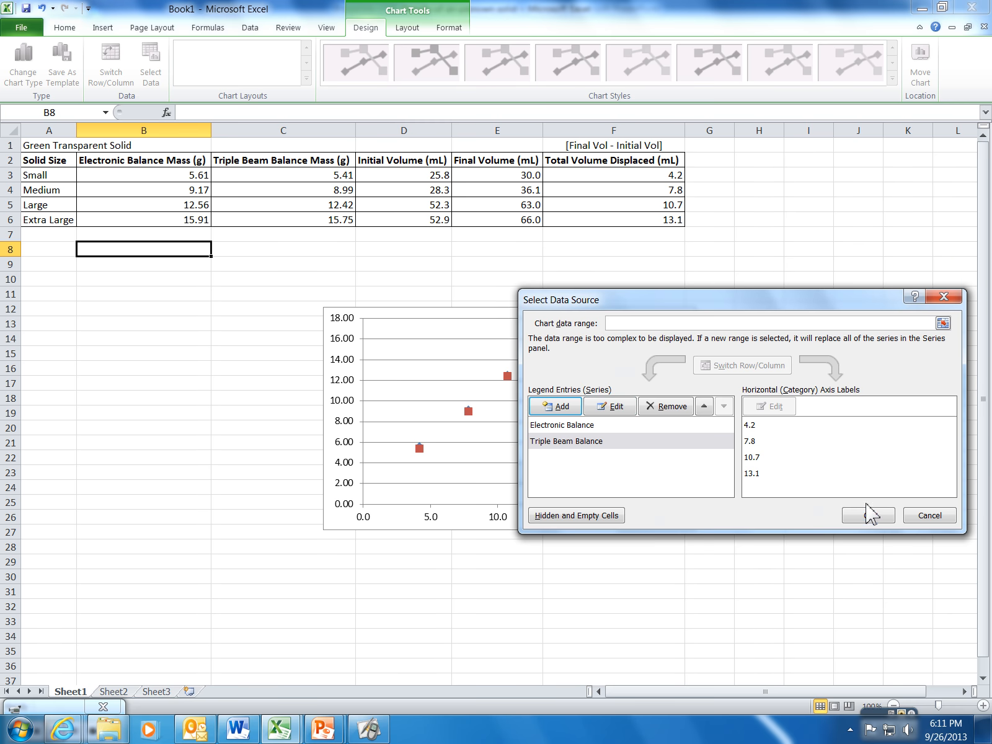
{"action": "left_click", "coordinate": [868, 516]}
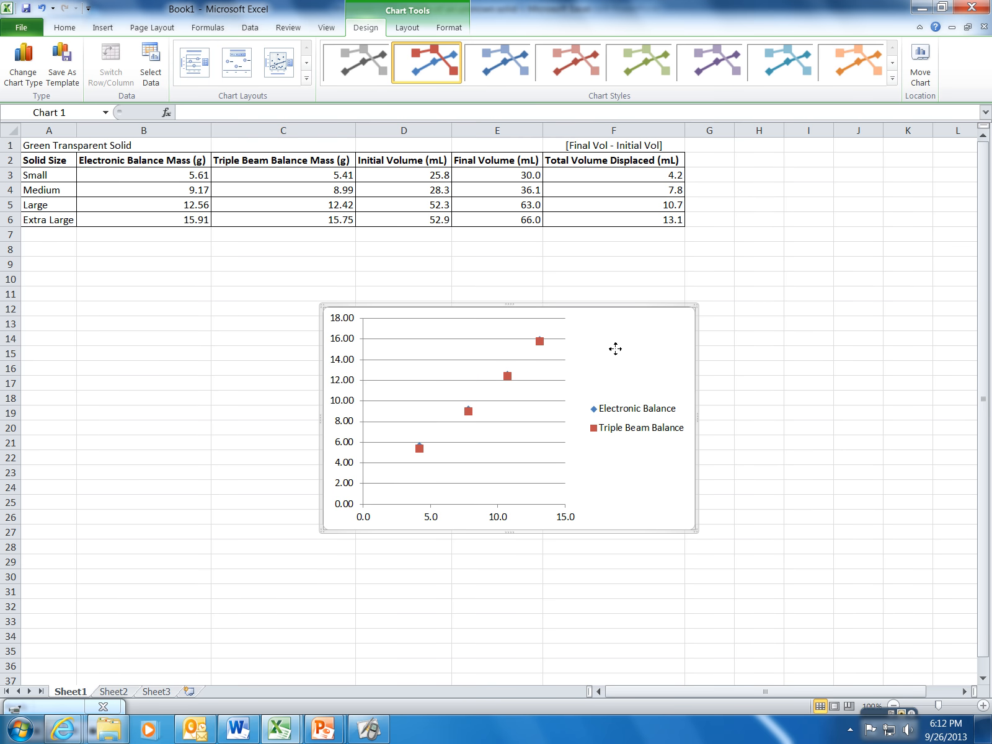
Step: Move the scatter chart to a new sheet named Green Transparent Solid Unknown
{"action": "right_click", "coordinate": [616, 352]}
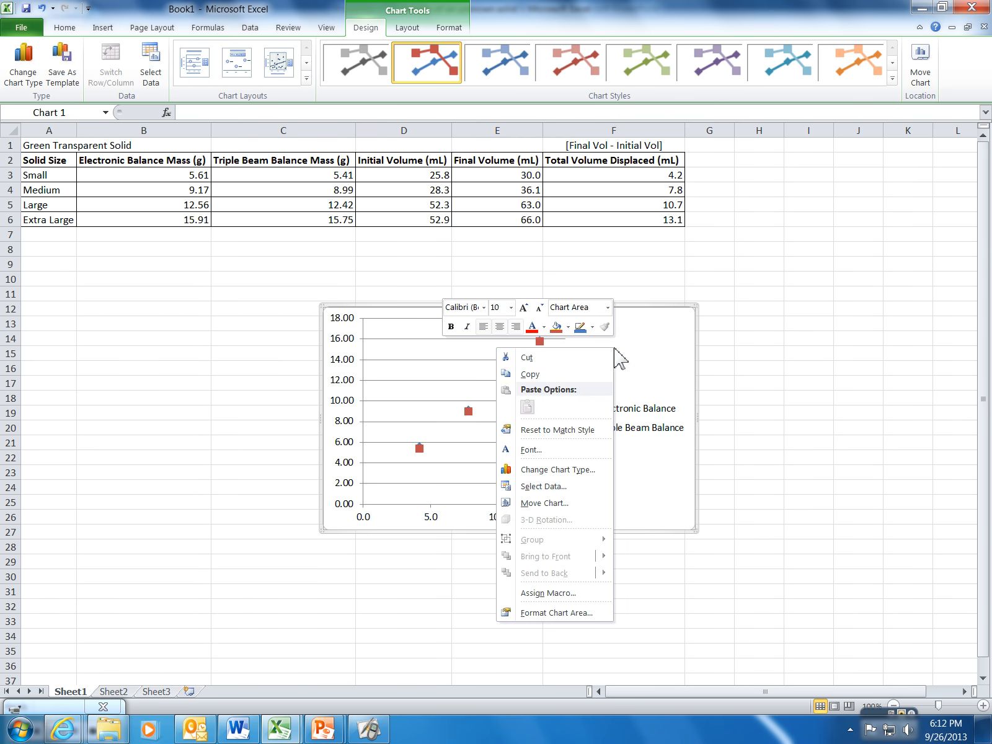
{"action": "left_click", "coordinate": [567, 507]}
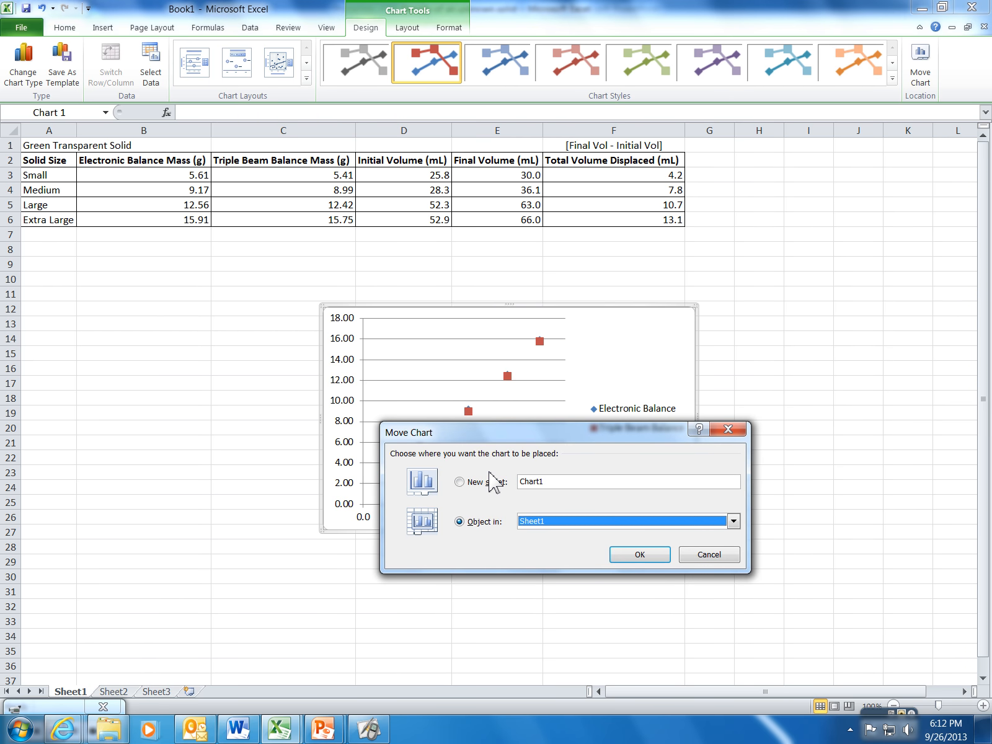
{"action": "left_click", "coordinate": [459, 483]}
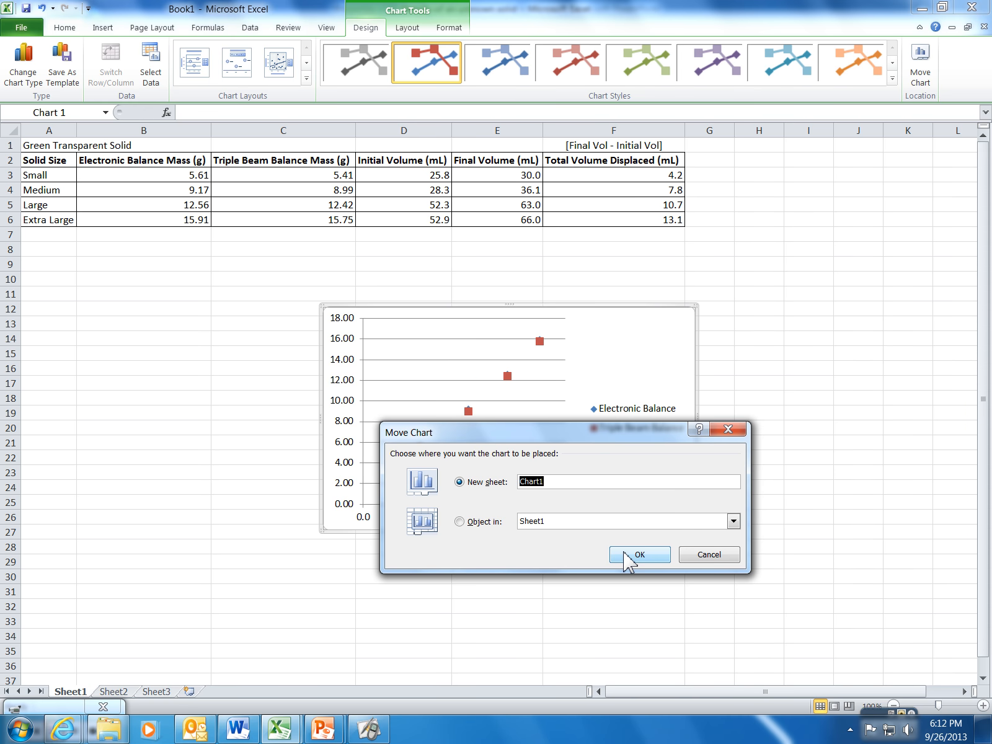
{"action": "type", "text": "Green Transparent s"}
{"action": "key", "text": "BackSpace"}
{"action": "type", "text": "Solid Unknown"}
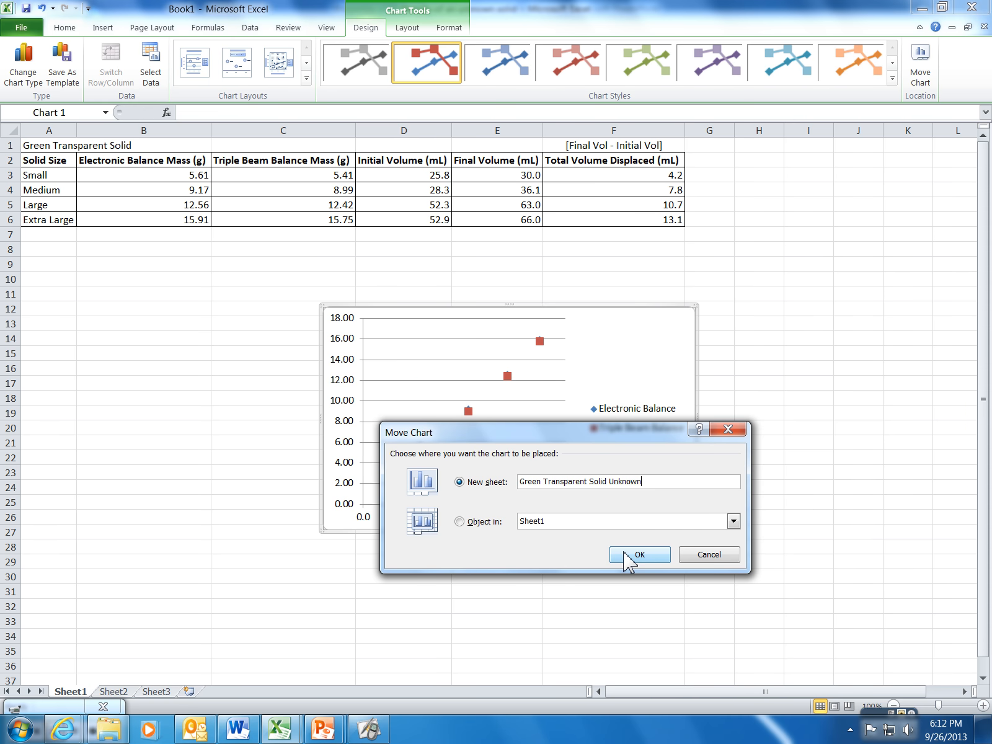
{"action": "key", "text": "BackSpace"}
{"action": "key", "text": "BackSpace"}
{"action": "key", "text": "BackSpace"}
{"action": "key", "text": "BackSpace"}
{"action": "key", "text": "BackSpace"}
{"action": "key", "text": "BackSpace"}
{"action": "type", "text": "nknown"}
{"action": "left_click", "coordinate": [628, 558]}
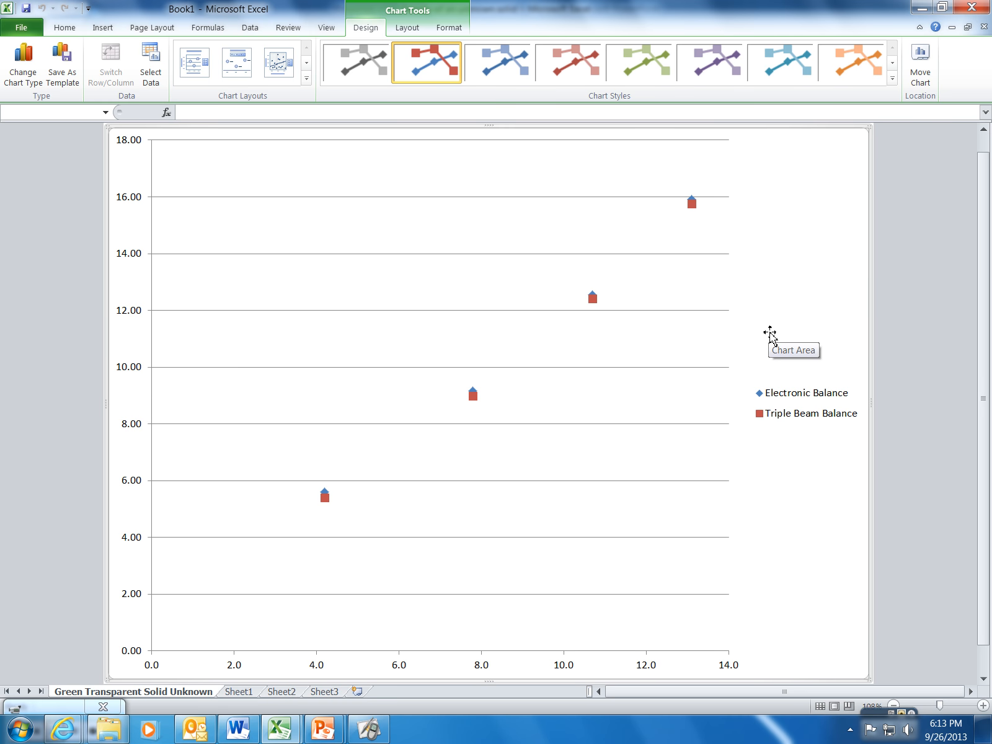
Step: Add a linear trendline to the Triple Beam Balance series, displaying its equation and R-squared value on the chart
{"action": "mouse_move", "coordinate": [694, 208]}
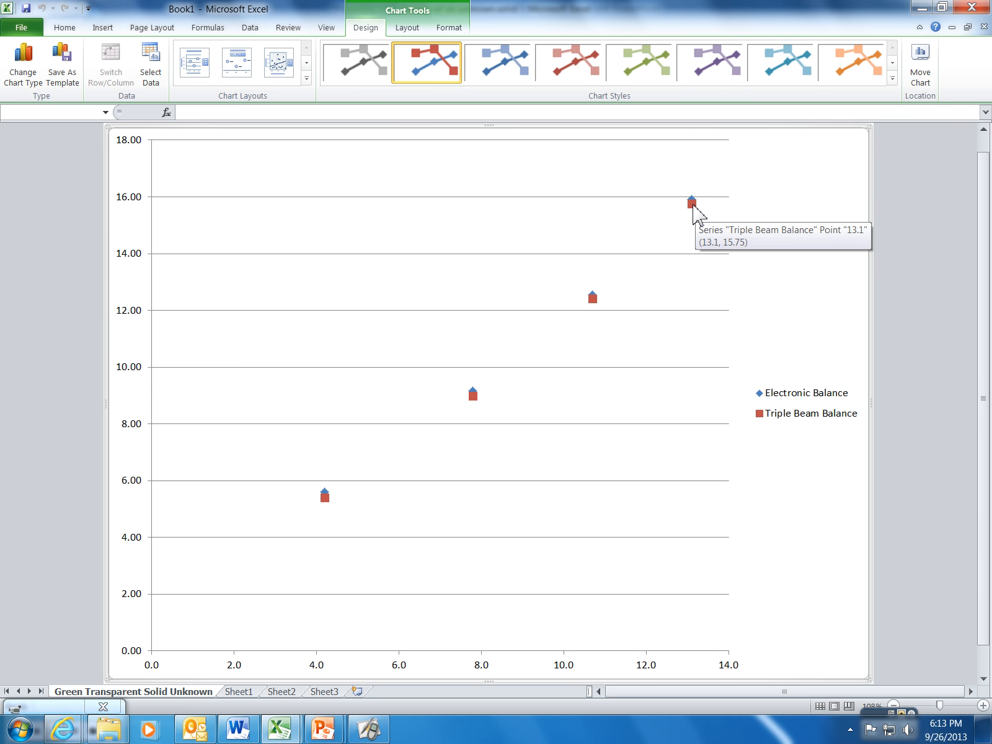
{"action": "left_click", "coordinate": [693, 208]}
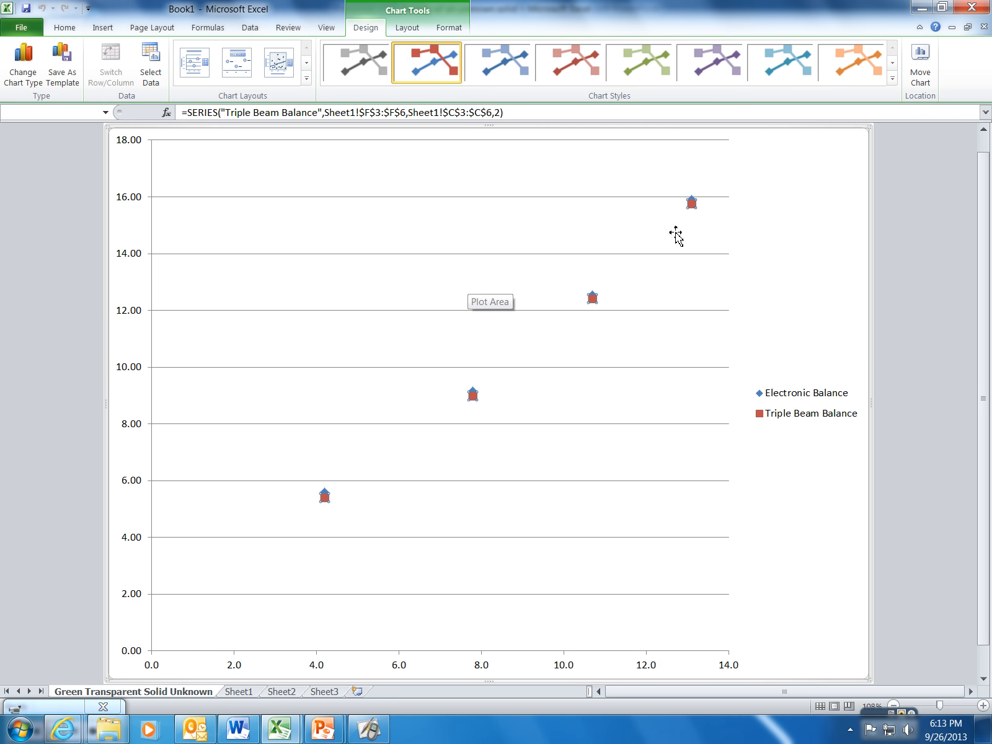
{"action": "mouse_move", "coordinate": [690, 203]}
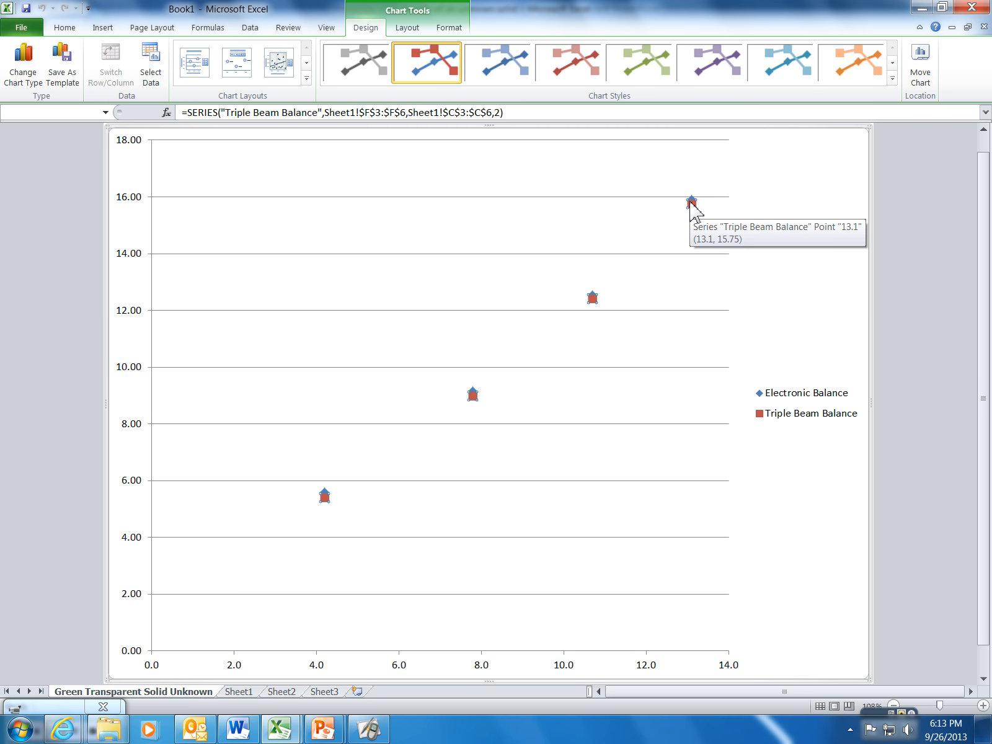
{"action": "right_click", "coordinate": [690, 203]}
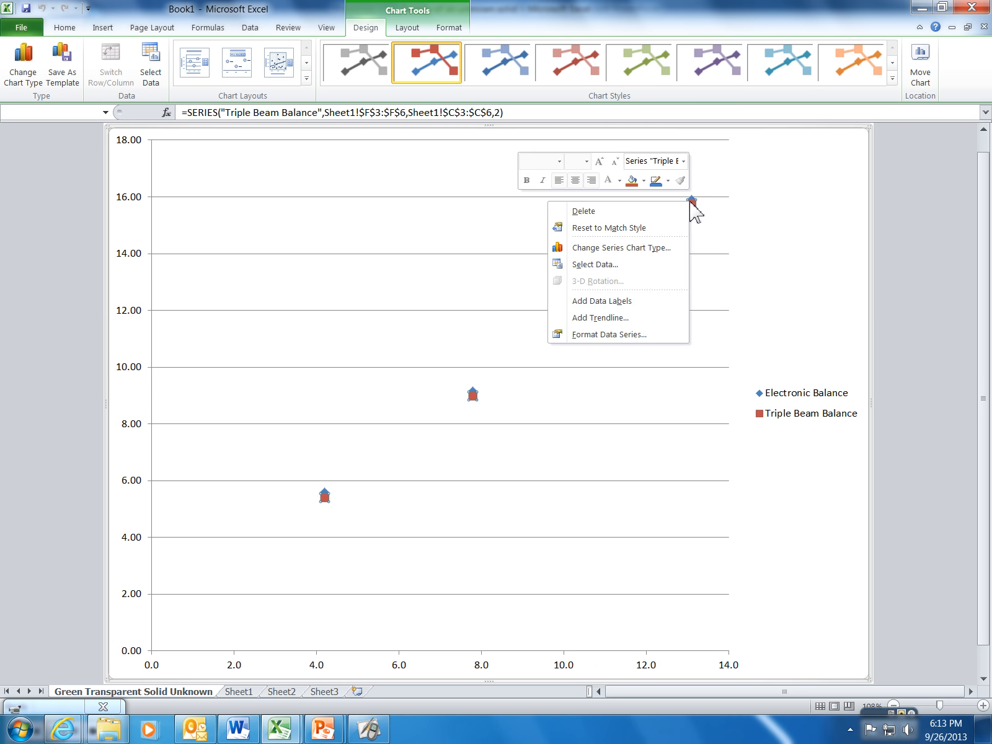
{"action": "left_click", "coordinate": [649, 322]}
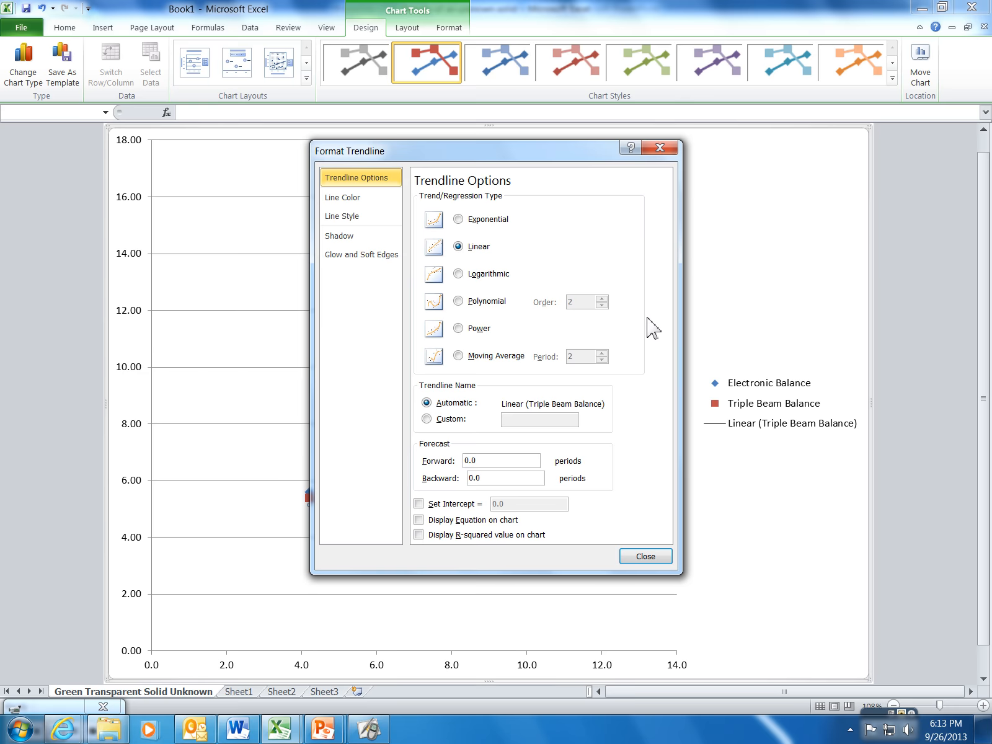
{"action": "left_click_drag", "start_coordinate": [545, 162], "coordinate": [677, 165]}
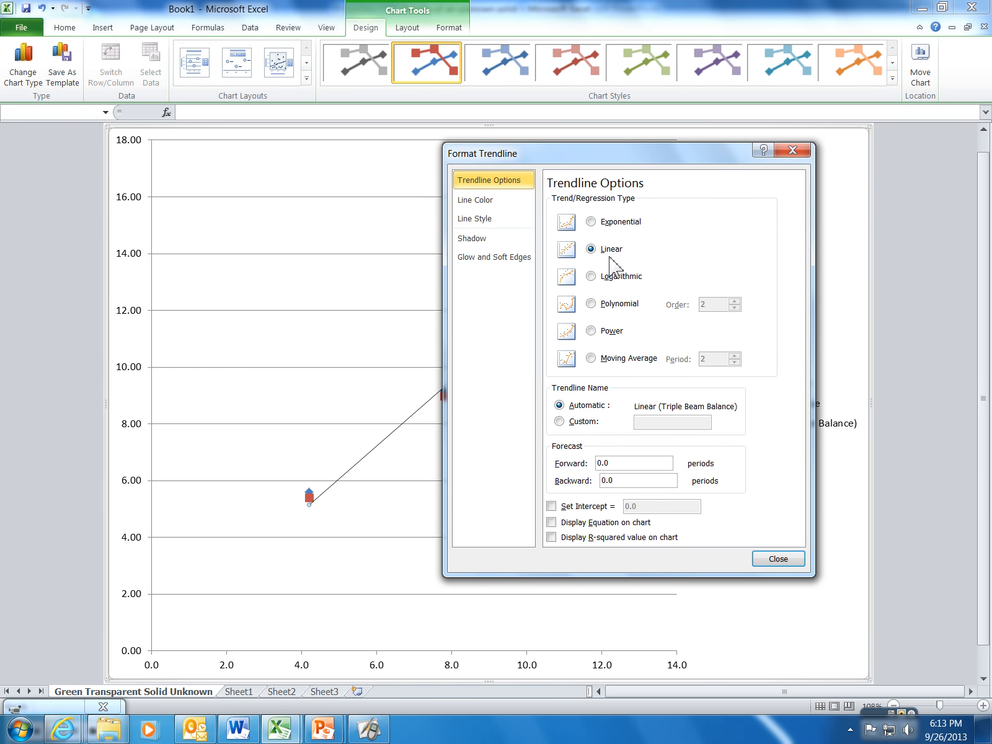
{"action": "left_click", "coordinate": [568, 523]}
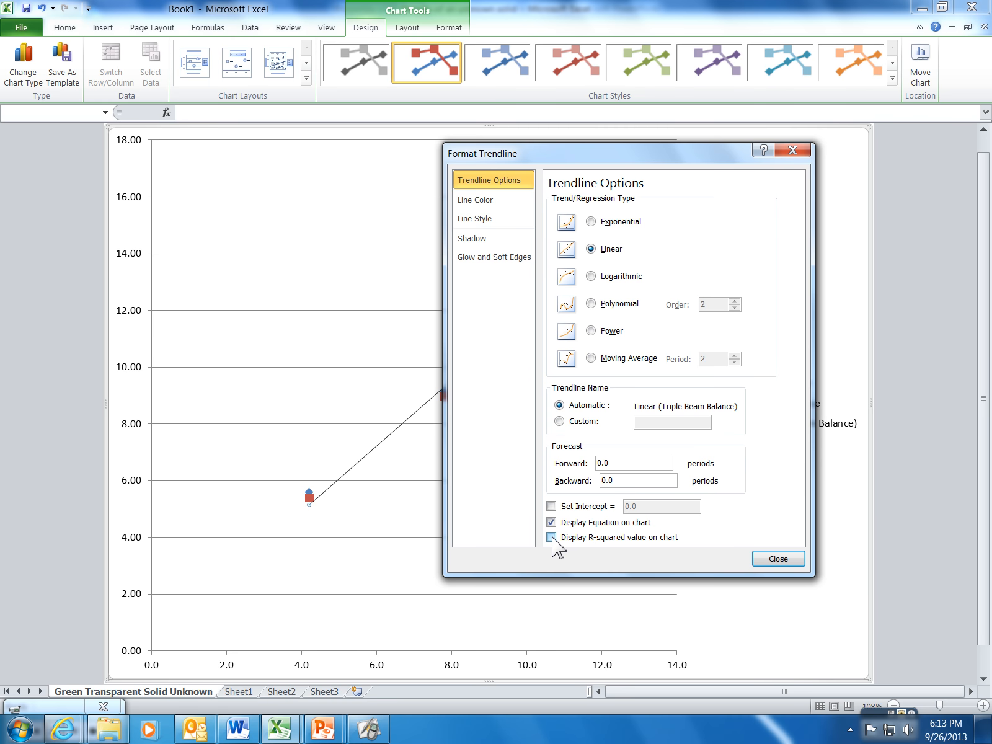
{"action": "left_click", "coordinate": [552, 538]}
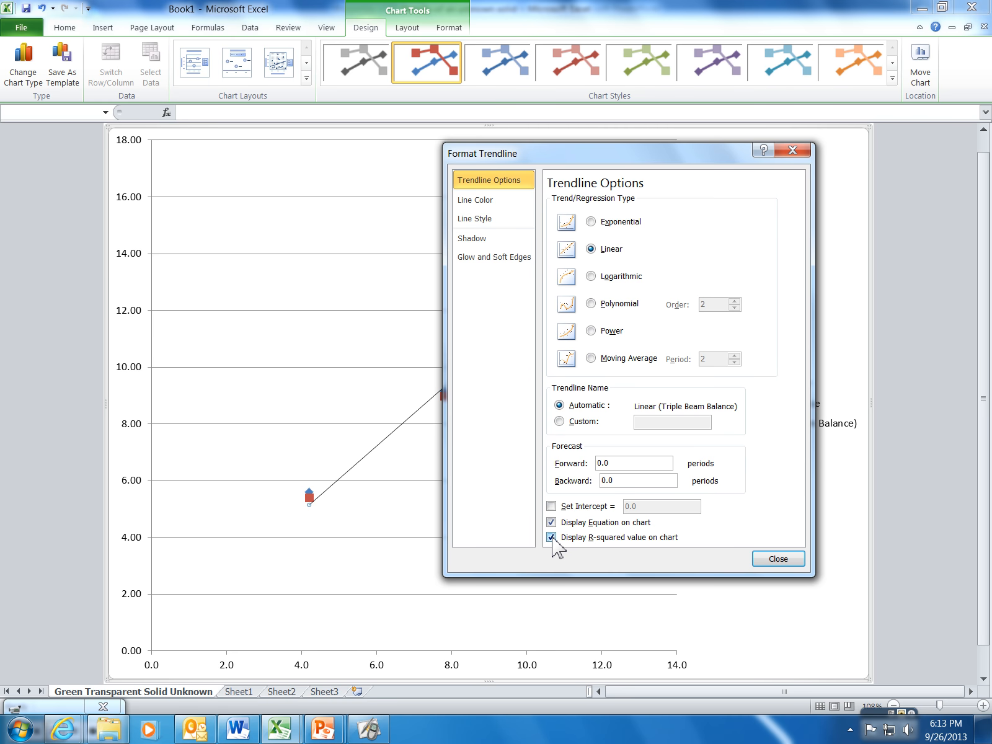
Step: Format the Triple Beam Balance trendline as a solid line in the theme red, 1.25 pt wide
{"action": "left_click", "coordinate": [503, 202]}
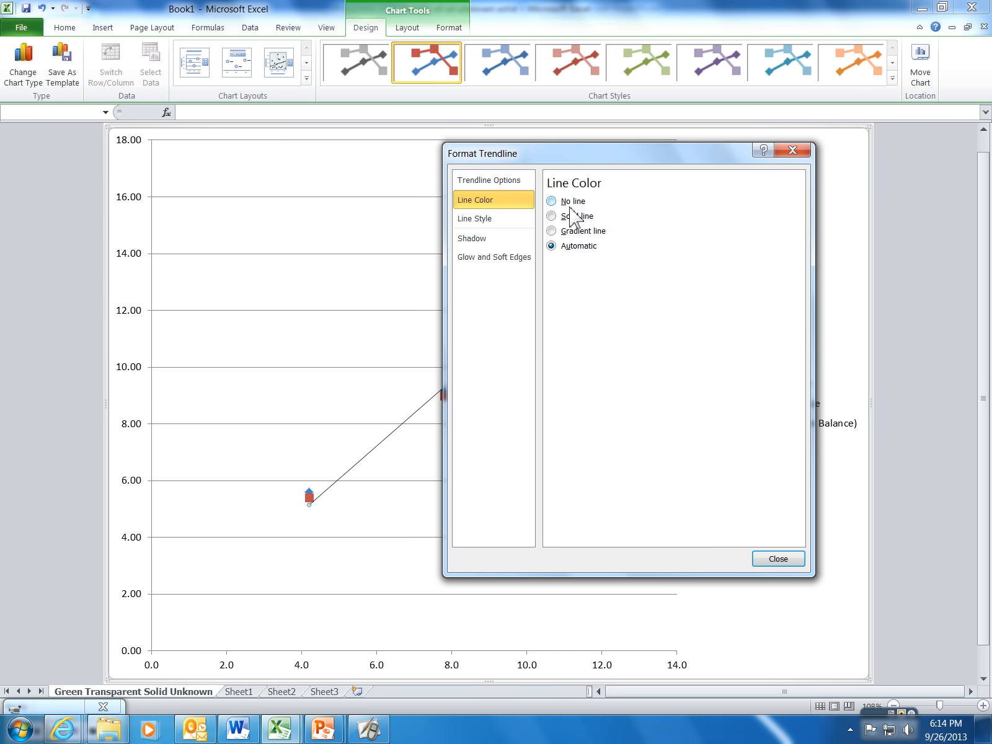
{"action": "left_click", "coordinate": [552, 217]}
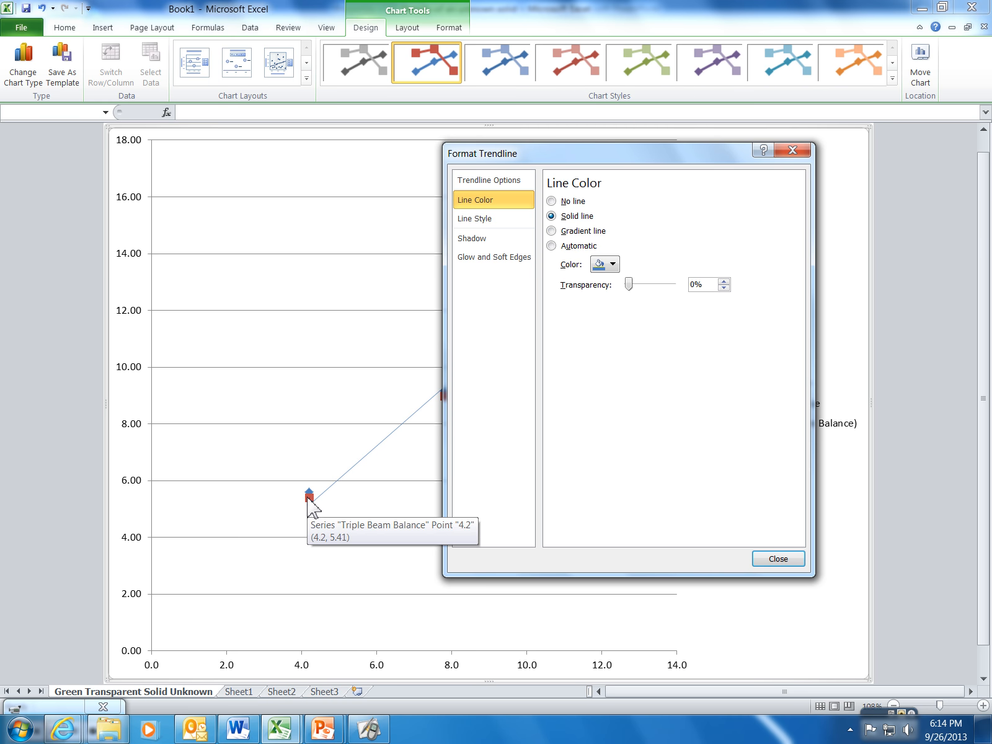
{"action": "left_click", "coordinate": [613, 265]}
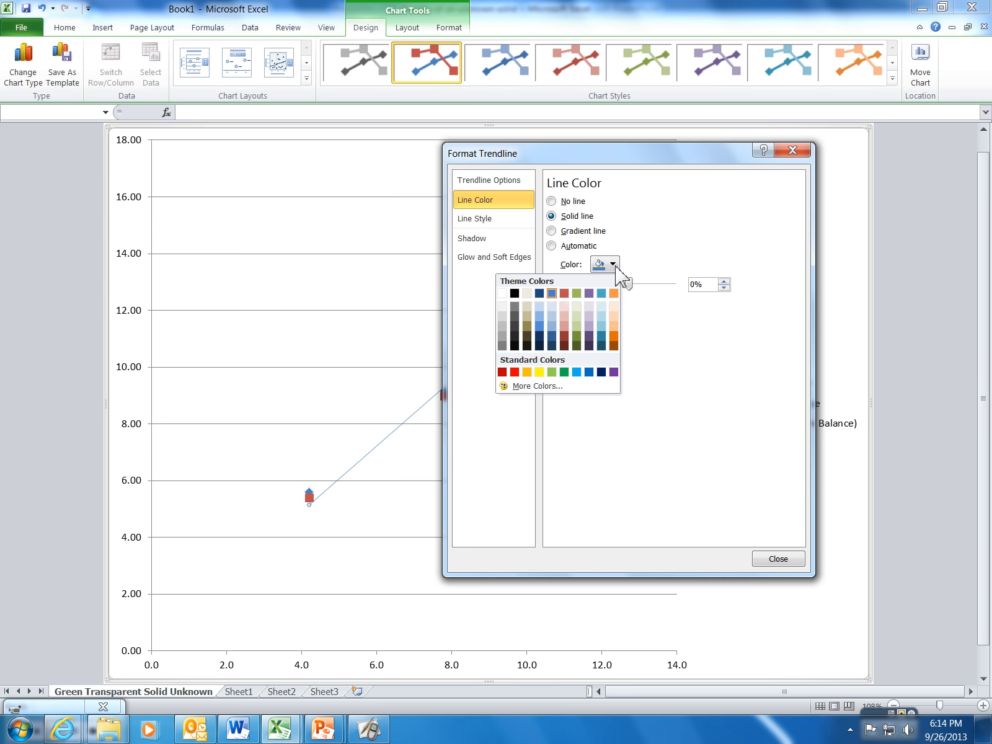
{"action": "left_click", "coordinate": [564, 294]}
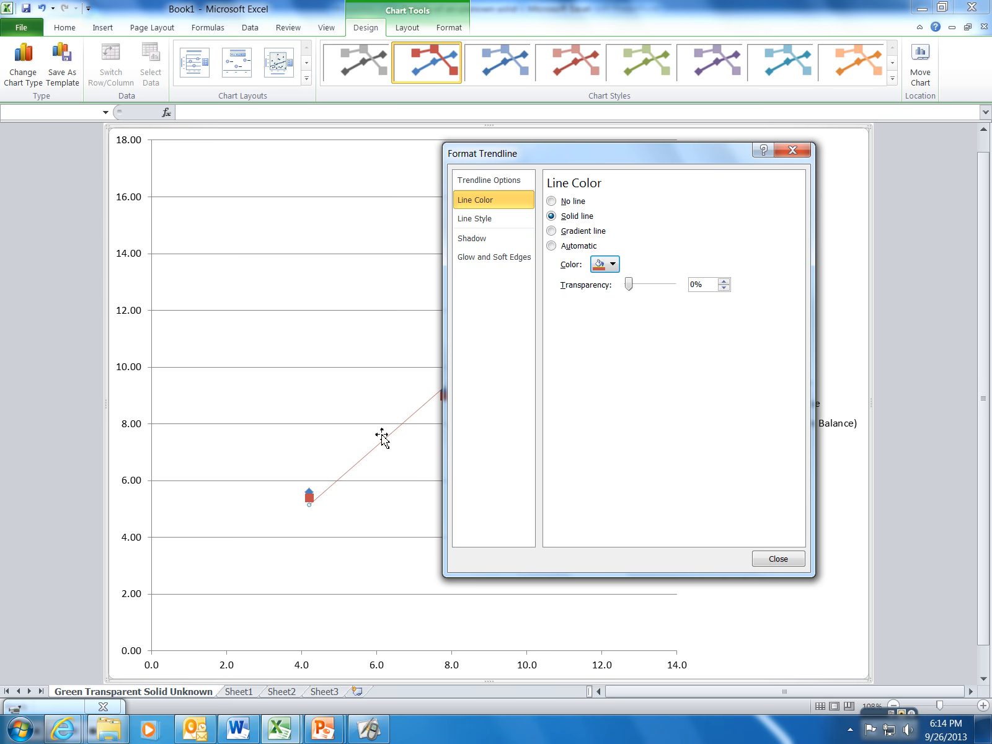
{"action": "left_click", "coordinate": [496, 218]}
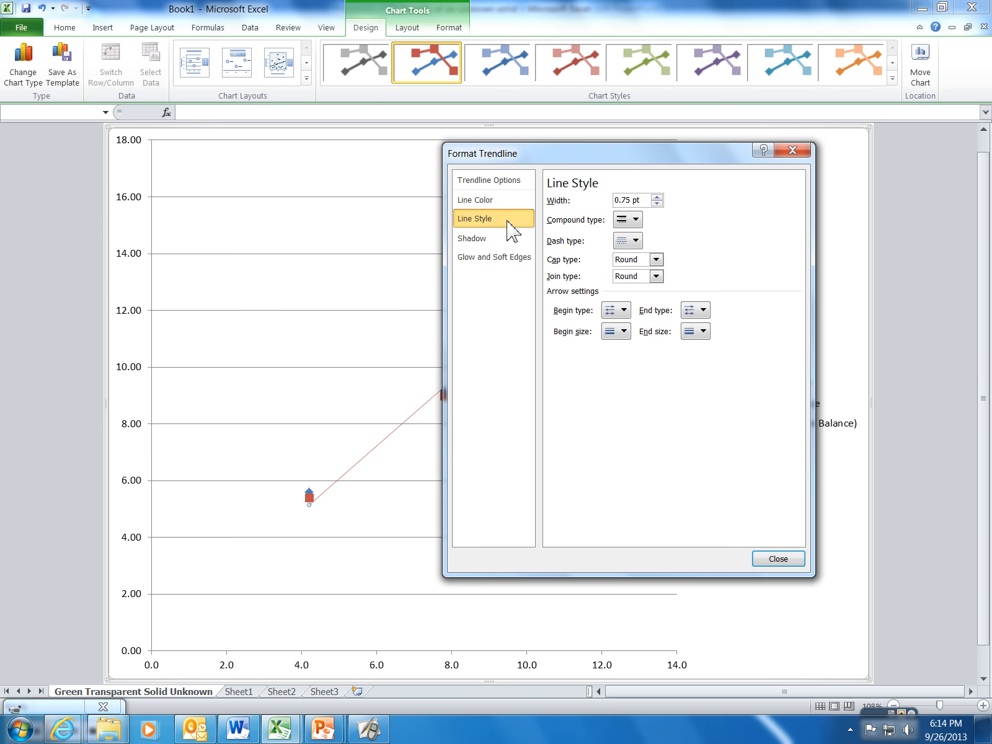
{"action": "left_click", "coordinate": [656, 197]}
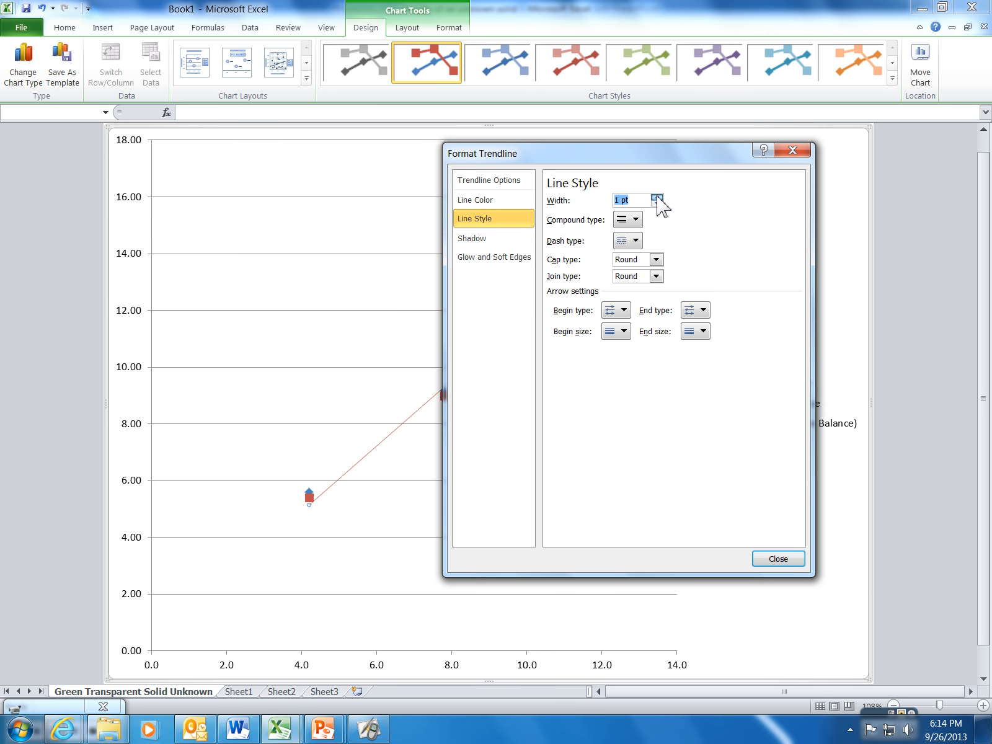
{"action": "left_click", "coordinate": [657, 197]}
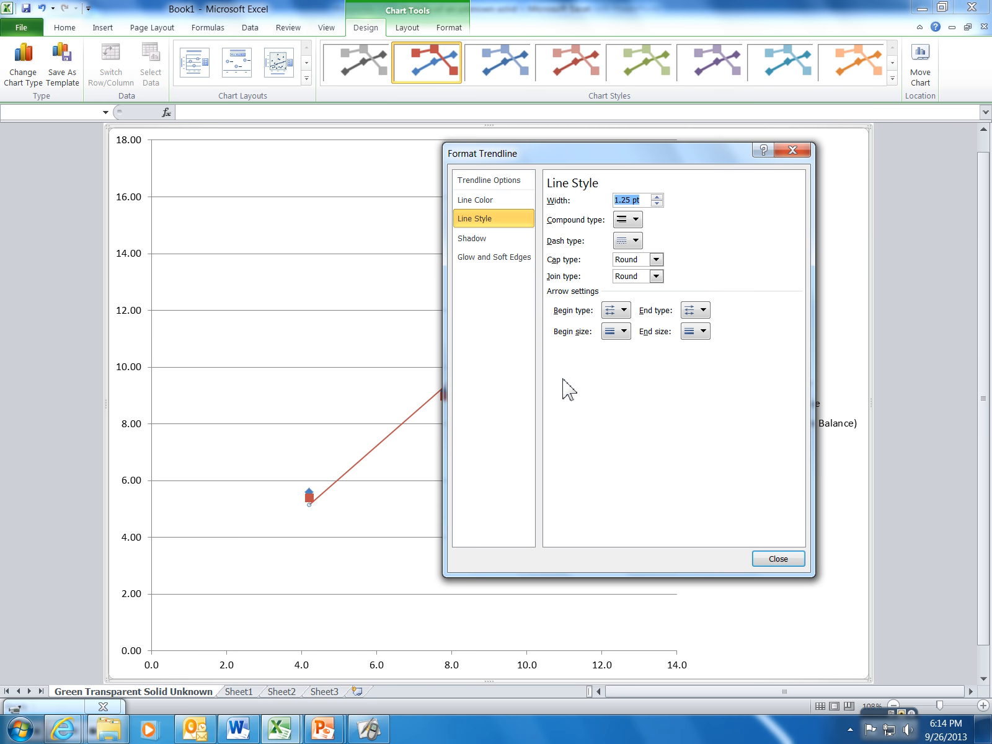
{"action": "left_click", "coordinate": [783, 559]}
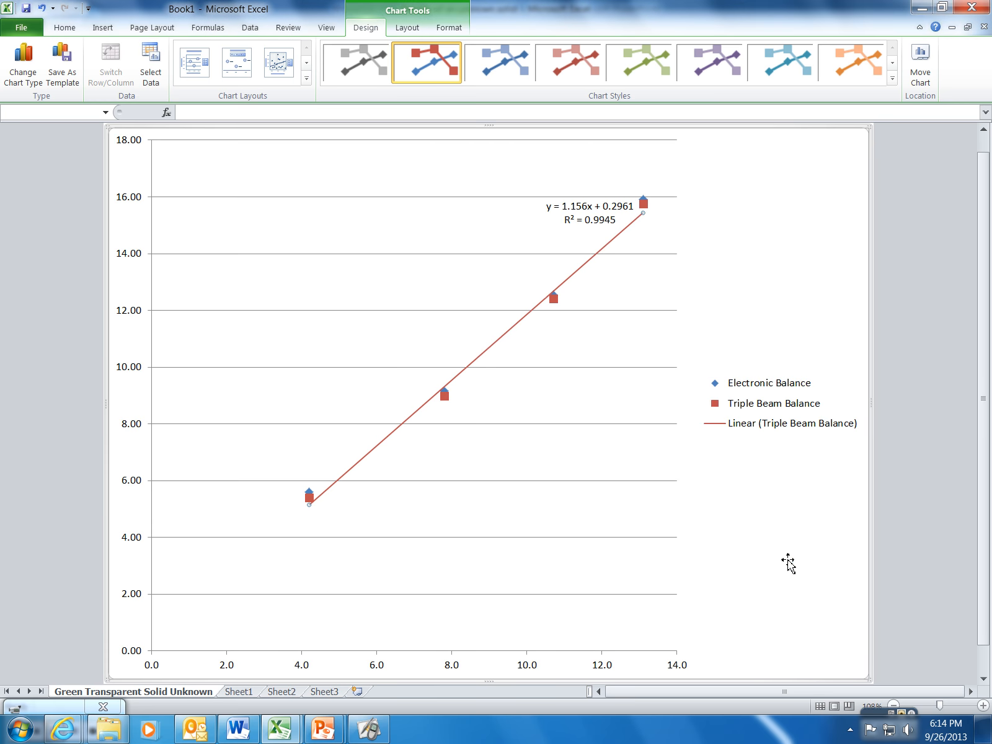
Step: Move the Triple Beam Balance equation label below the trendline's upper end and colour its text theme red
{"action": "left_click_drag", "start_coordinate": [606, 220], "coordinate": [652, 283]}
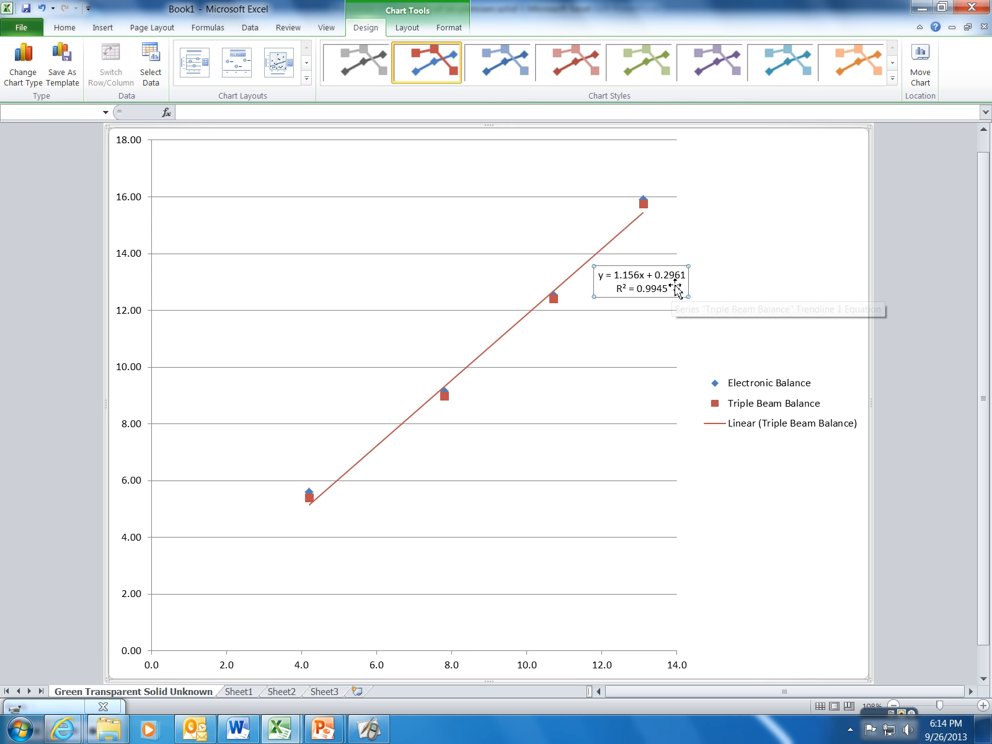
{"action": "left_click", "coordinate": [65, 28]}
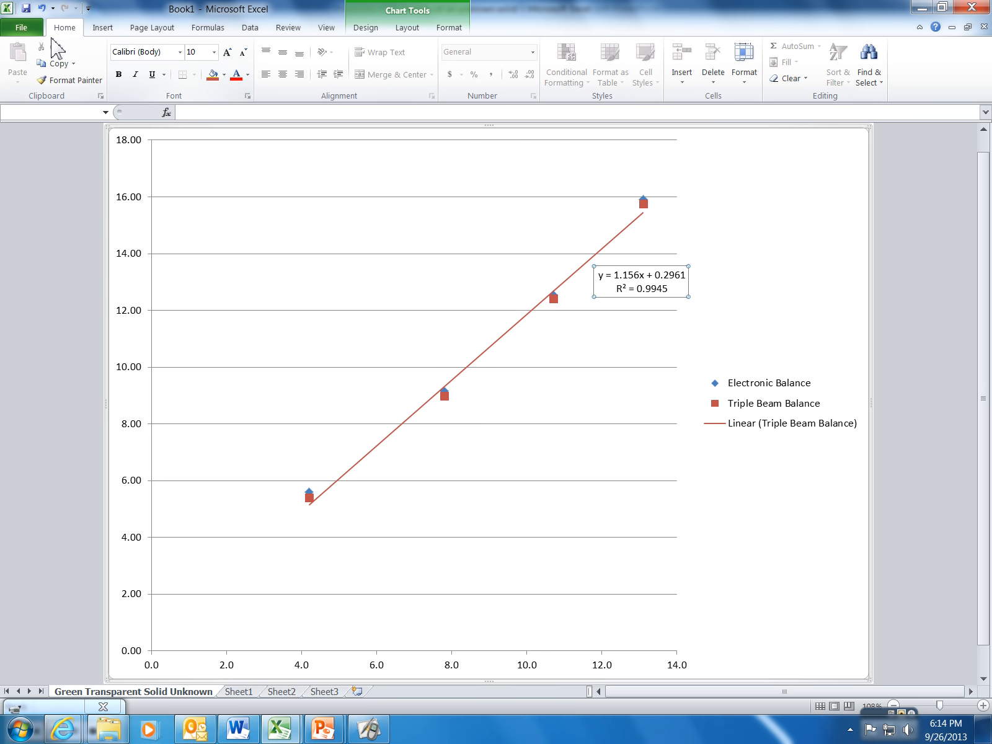
{"action": "left_click", "coordinate": [249, 76]}
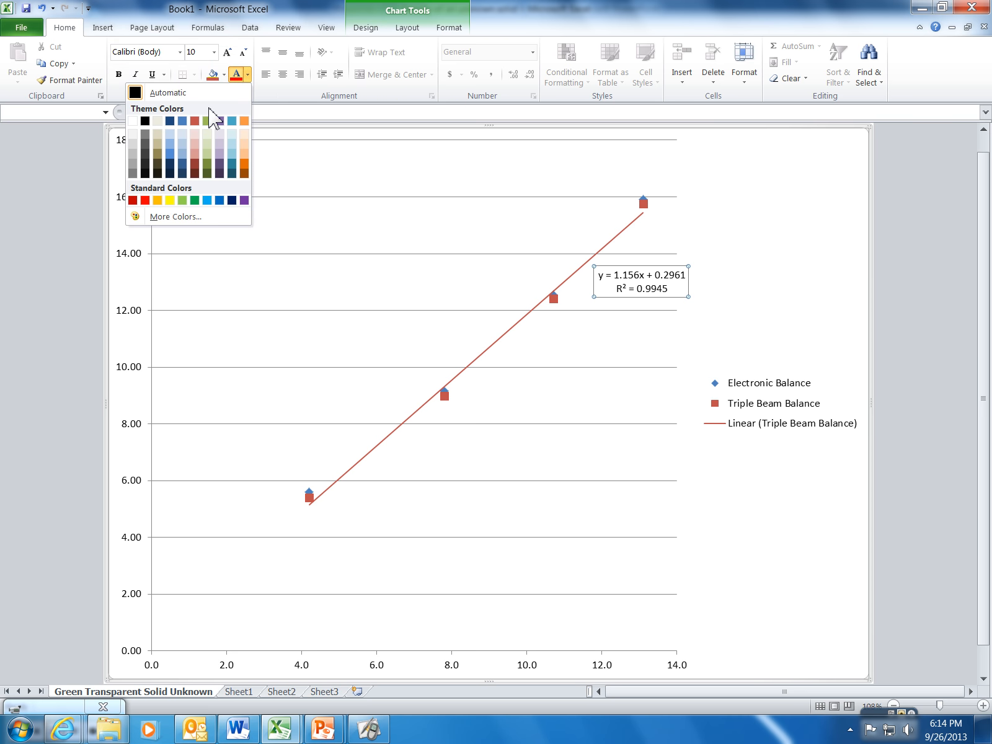
{"action": "left_click", "coordinate": [196, 121]}
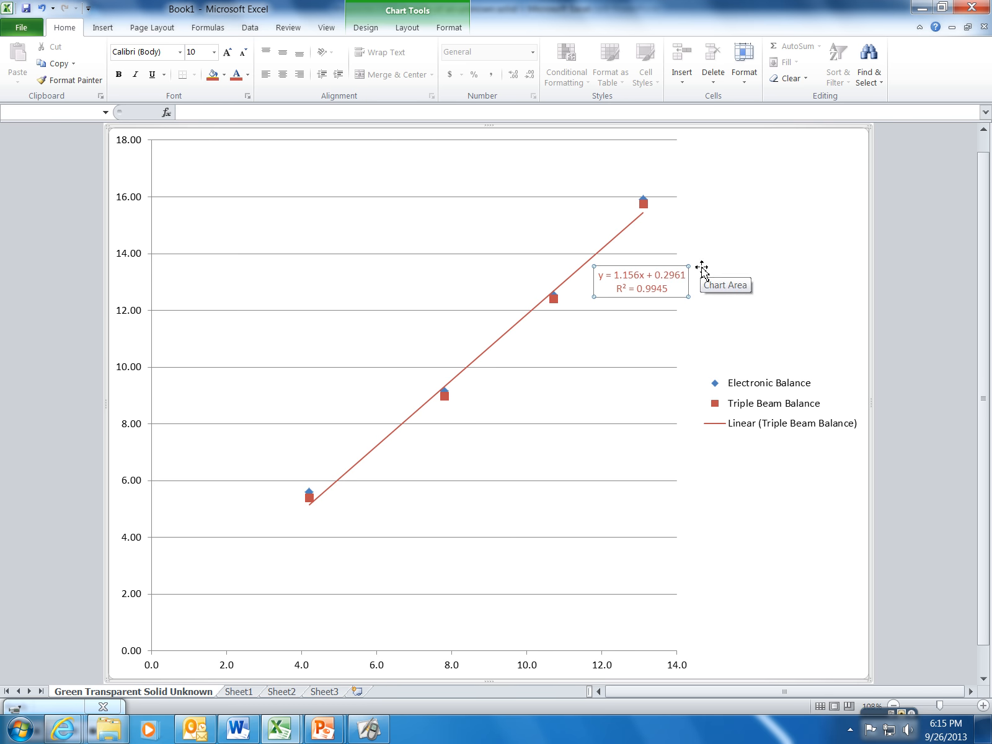
{"action": "left_click_drag", "start_coordinate": [673, 267], "coordinate": [682, 271]}
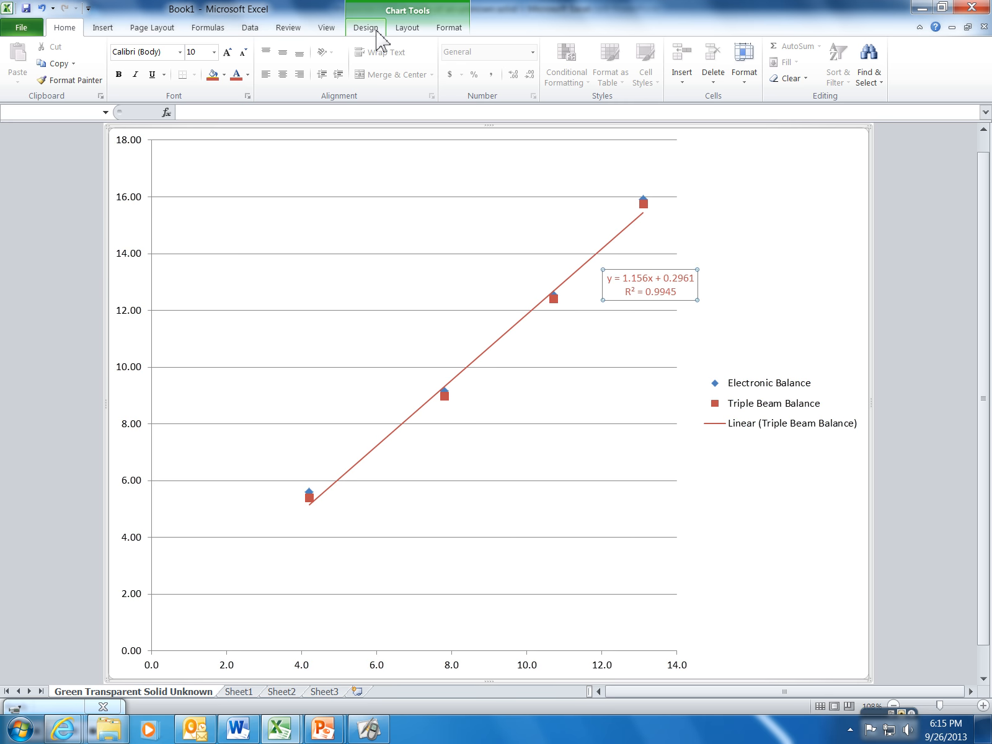
Step: Draw an arrow about 0.4" high and 0.26" wide from the Triple Beam Balance equation label up to its trendline
{"action": "left_click", "coordinate": [103, 27]}
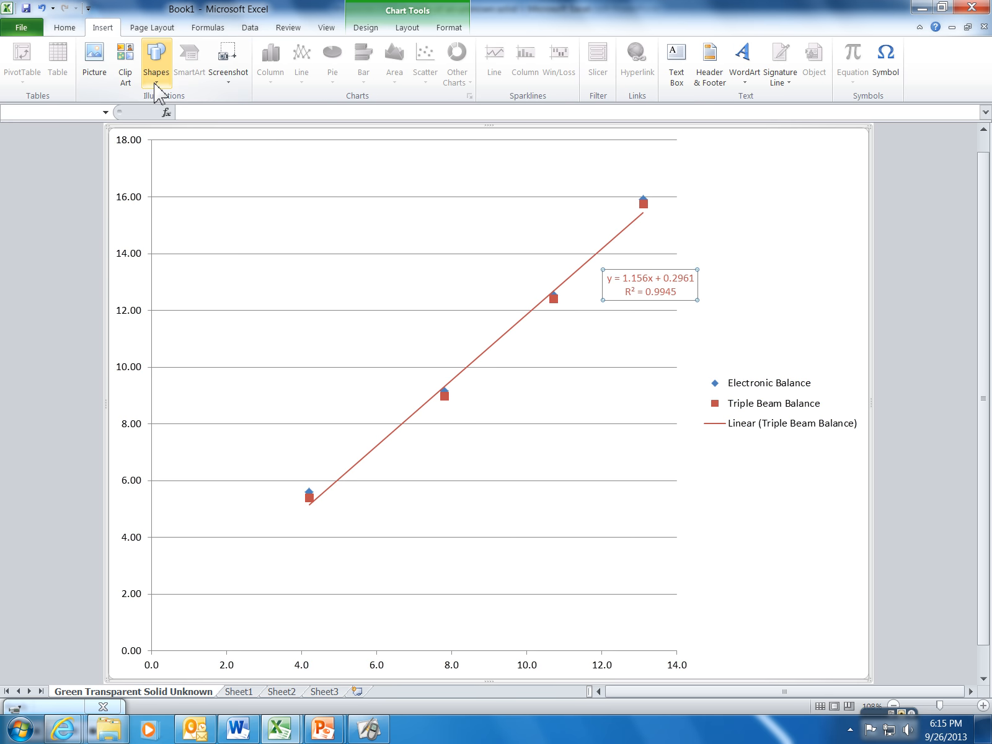
{"action": "left_click", "coordinate": [155, 86]}
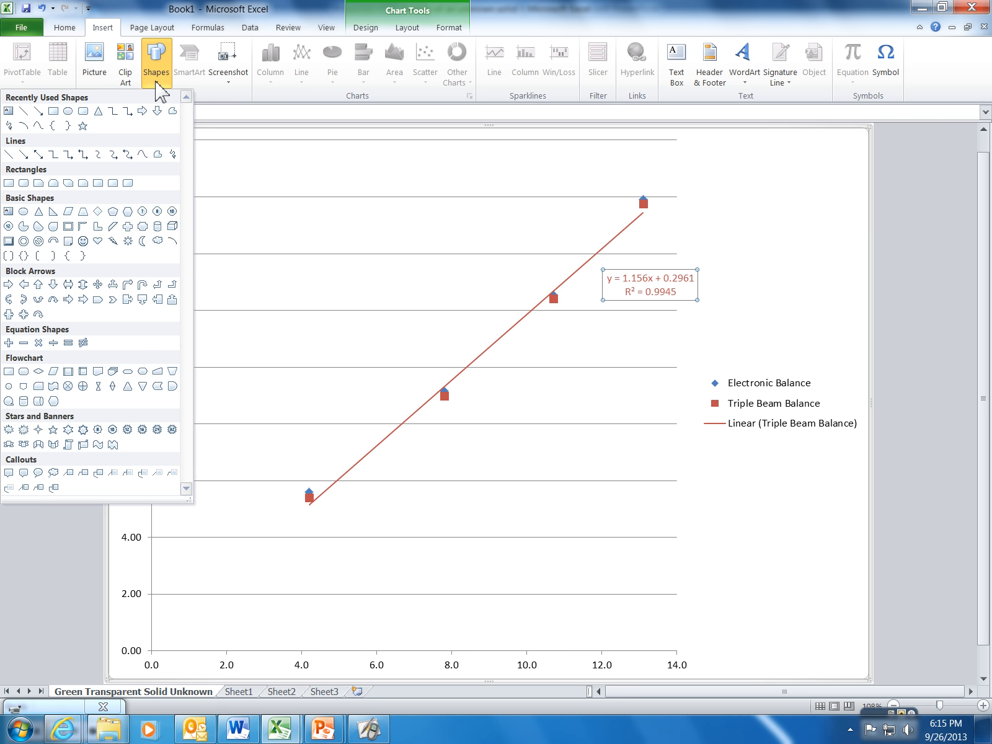
{"action": "left_click", "coordinate": [38, 112]}
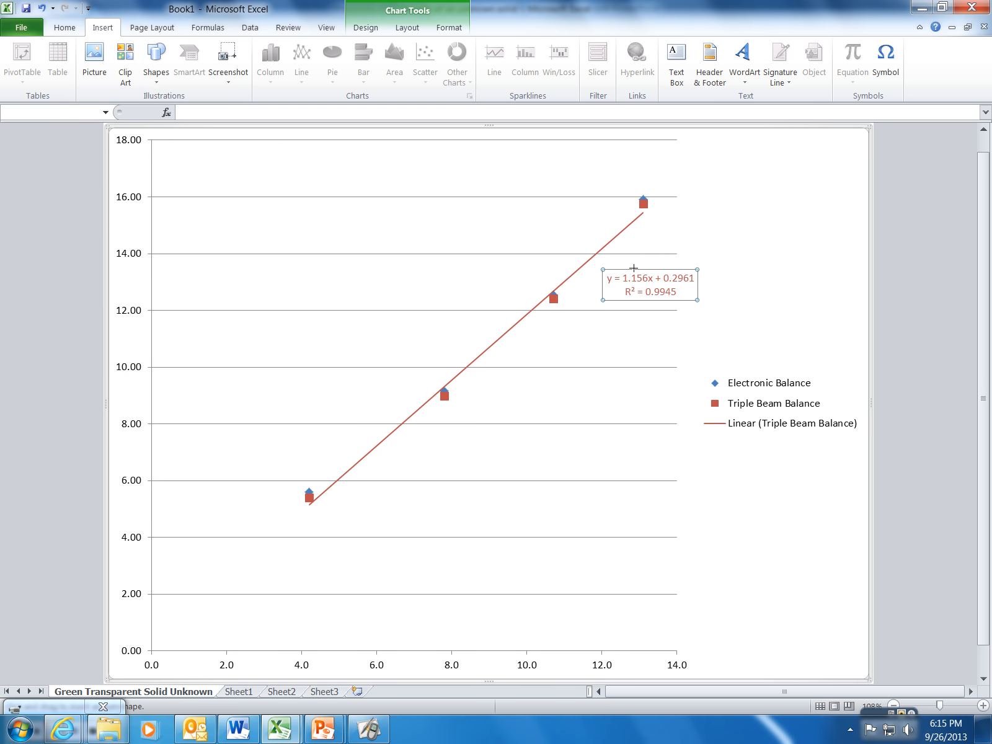
{"action": "left_click_drag", "start_coordinate": [640, 271], "coordinate": [619, 235]}
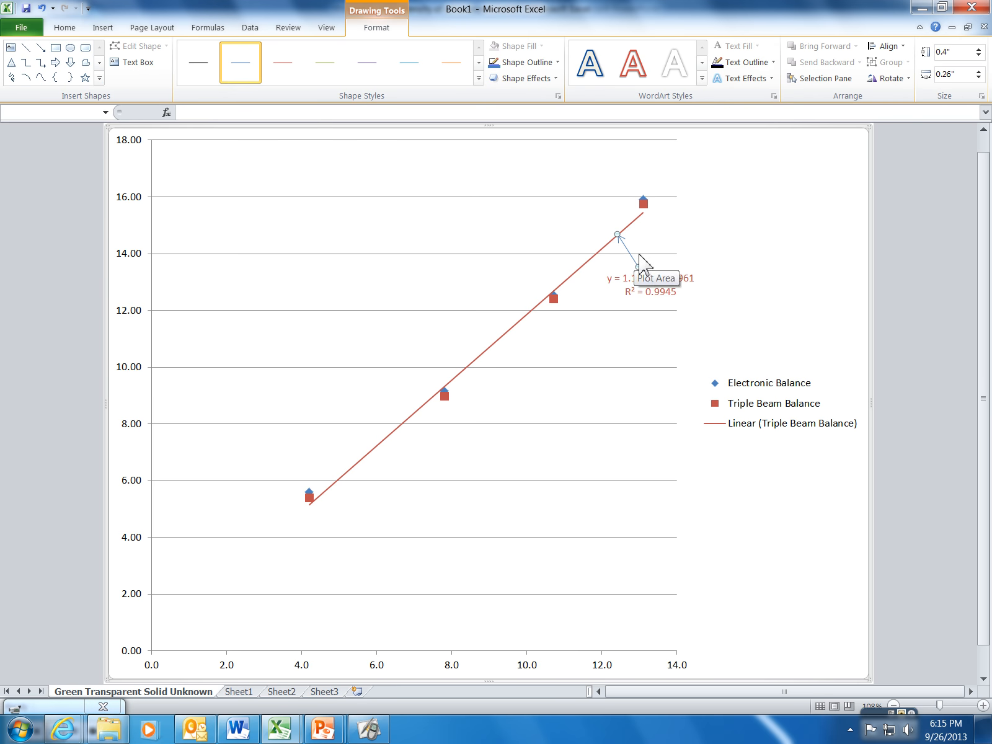
Step: Set the arrow's outline to the theme red with a width of 1.25 pt
{"action": "left_click", "coordinate": [558, 63]}
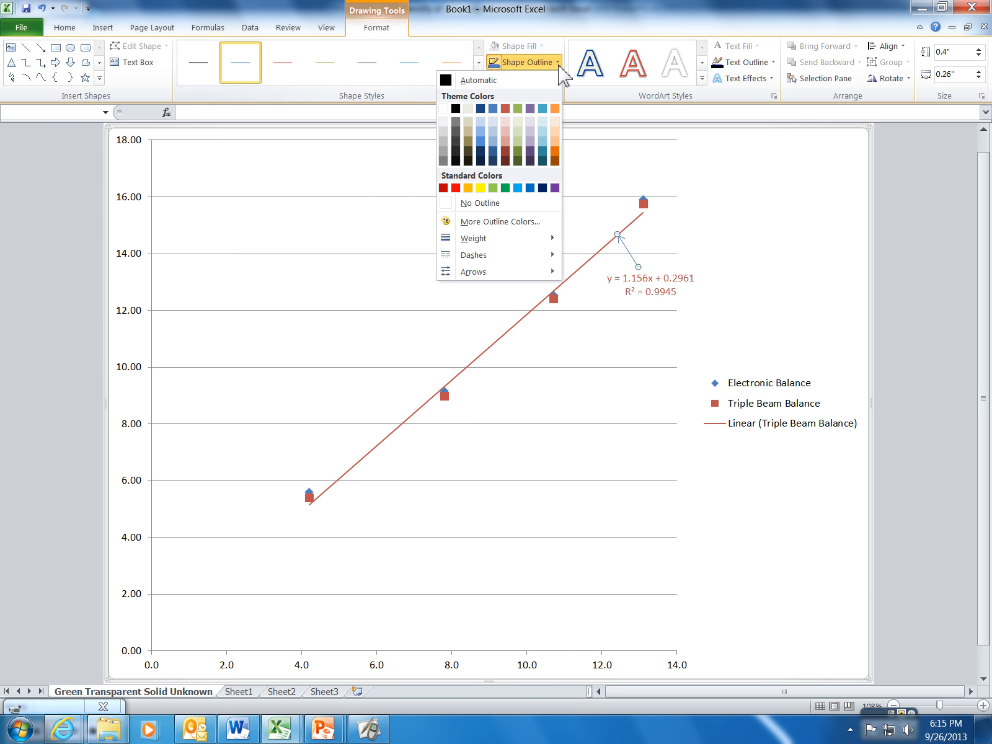
{"action": "left_click", "coordinate": [507, 110]}
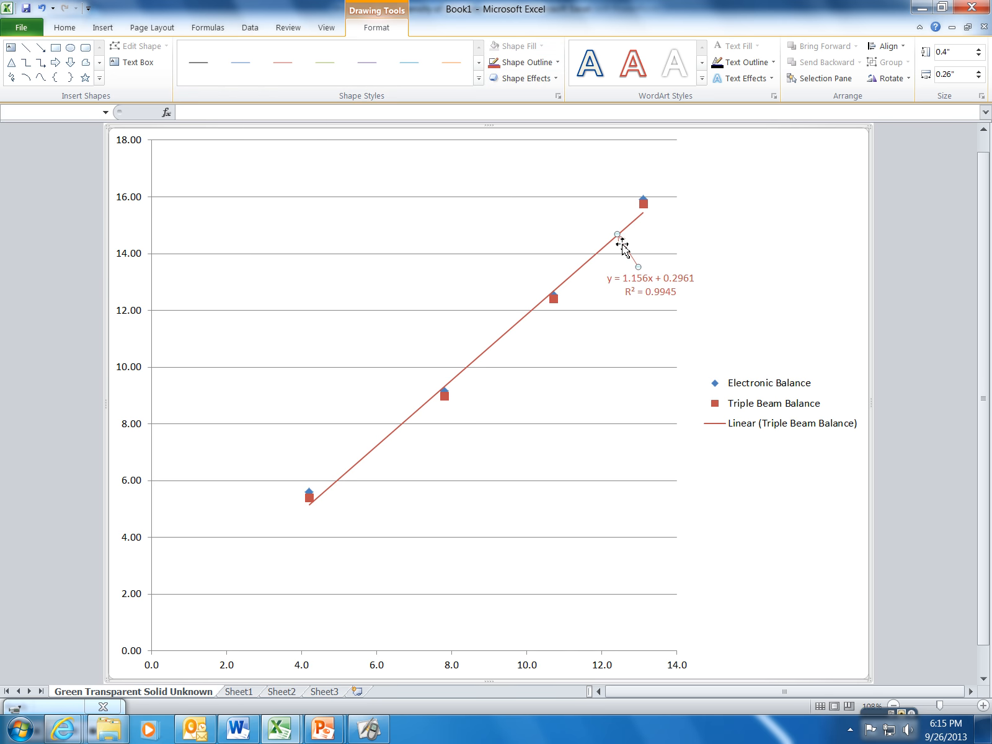
{"action": "right_click", "coordinate": [634, 260]}
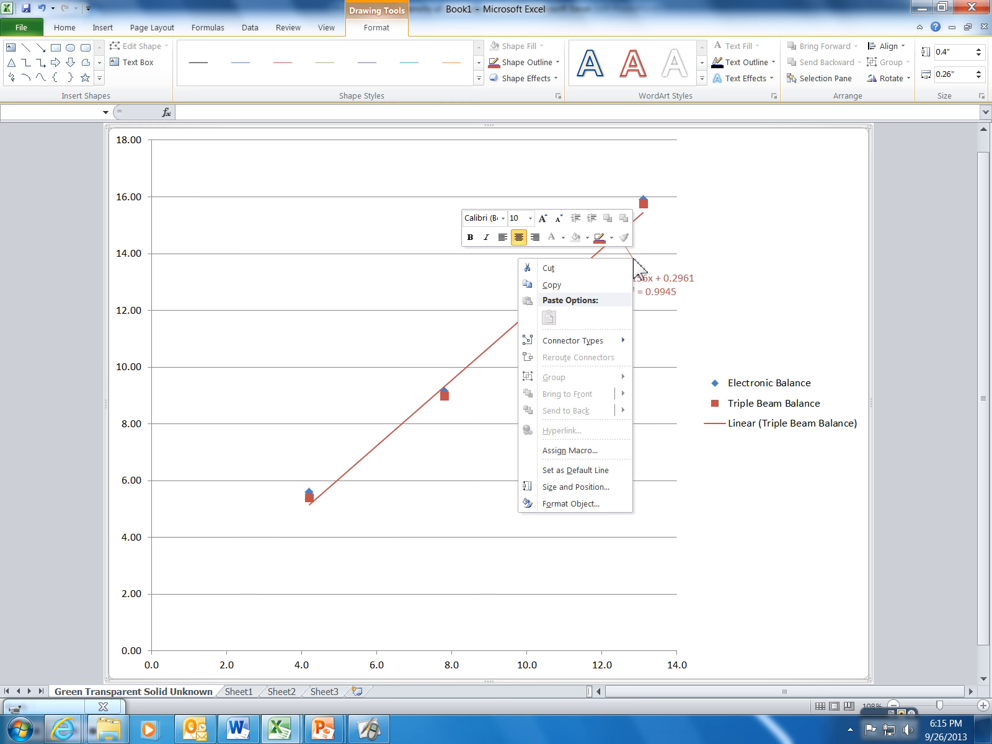
{"action": "left_click", "coordinate": [585, 504]}
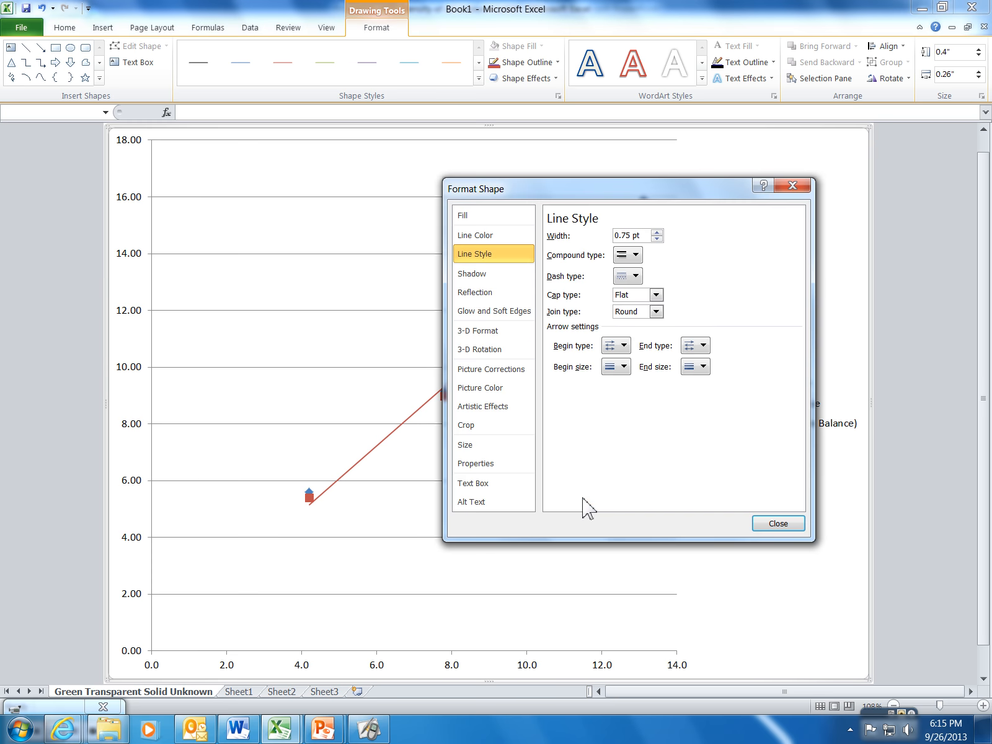
{"action": "left_click", "coordinate": [658, 232]}
{"action": "left_click", "coordinate": [657, 232]}
{"action": "left_click_drag", "start_coordinate": [679, 201], "coordinate": [637, 374]}
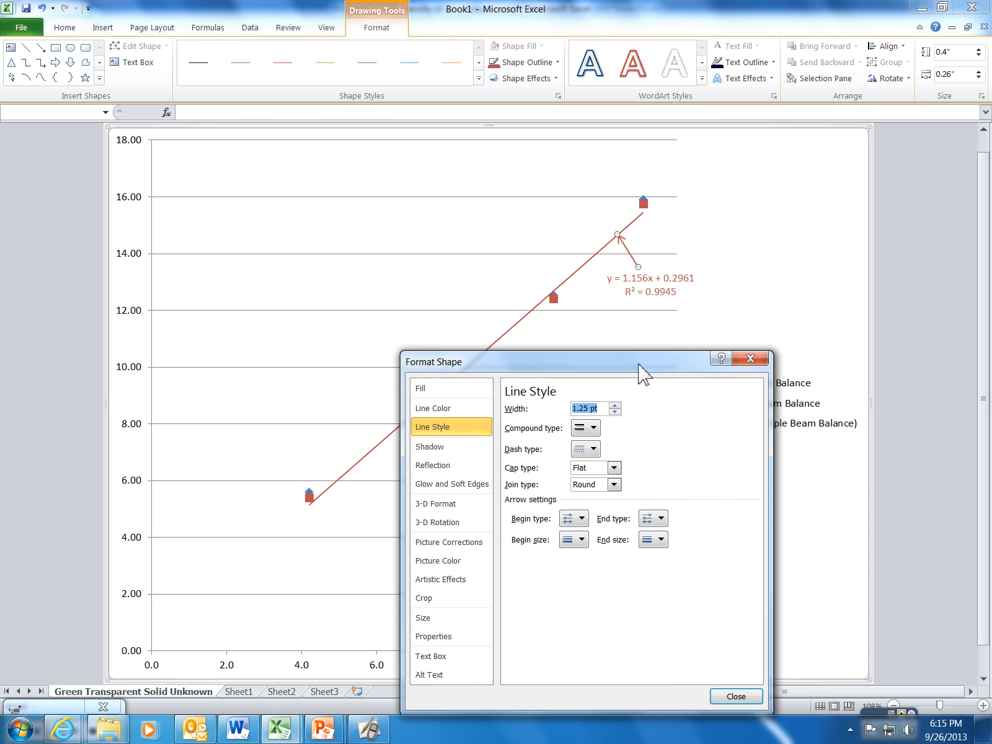
{"action": "left_click", "coordinate": [727, 697]}
{"action": "left_click", "coordinate": [772, 292]}
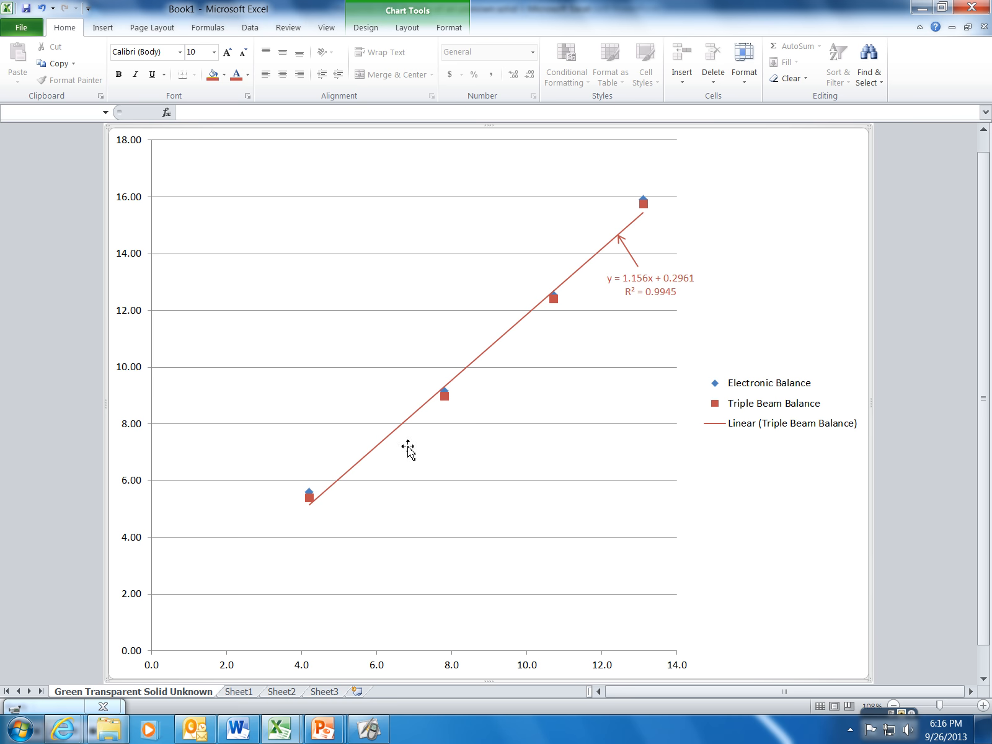
Step: Add a linear trendline to the Electronic Balance series, displaying its equation and R-squared value on the chart
{"action": "mouse_move", "coordinate": [642, 210]}
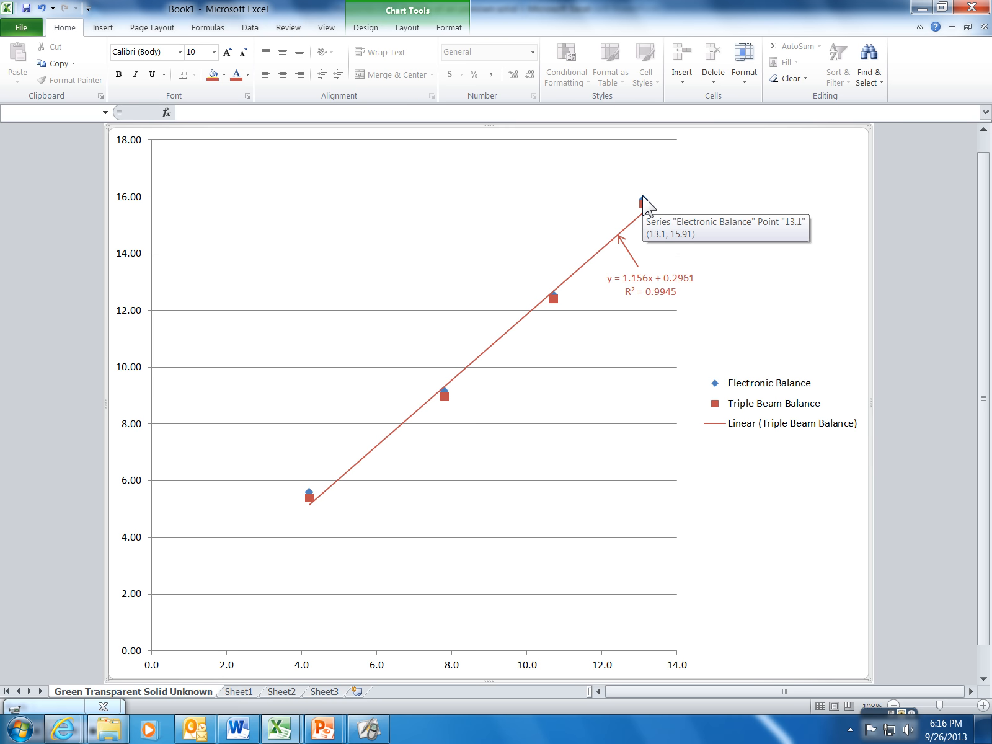
{"action": "left_click", "coordinate": [643, 197]}
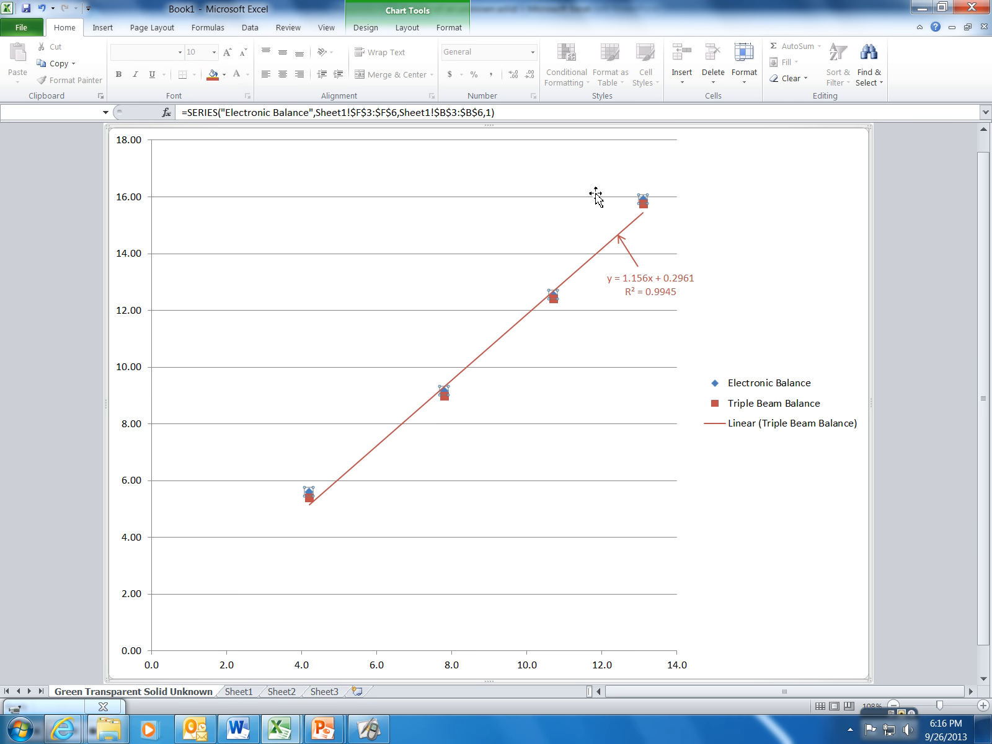
{"action": "right_click", "coordinate": [644, 200]}
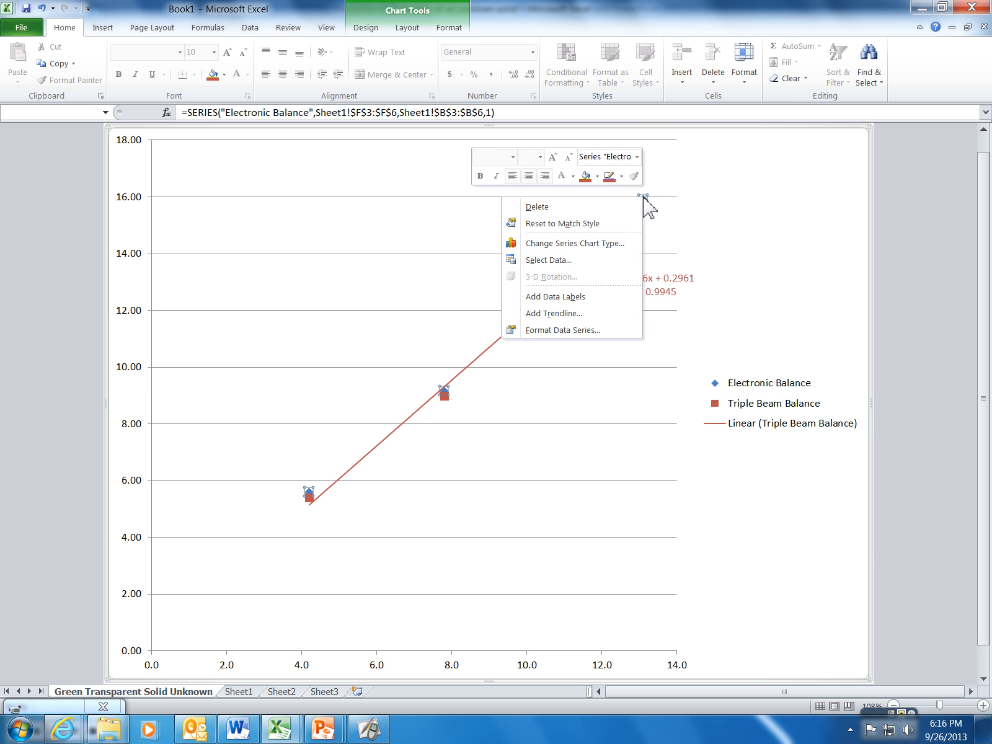
{"action": "left_click", "coordinate": [611, 321]}
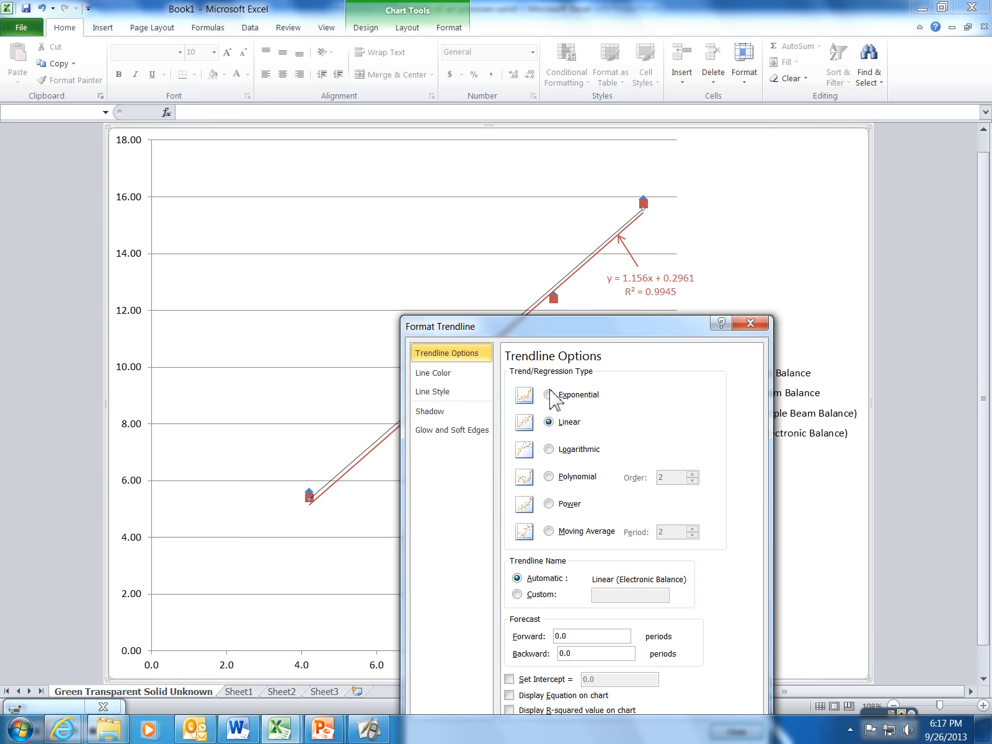
{"action": "left_click_drag", "start_coordinate": [609, 325], "coordinate": [733, 230]}
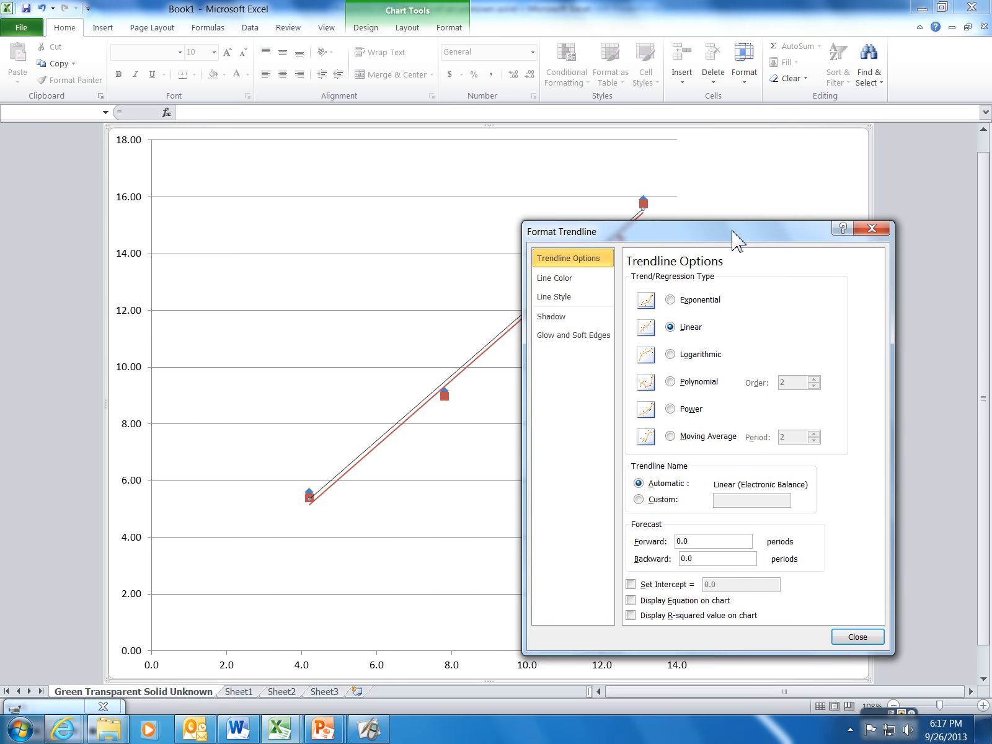
{"action": "left_click", "coordinate": [664, 602]}
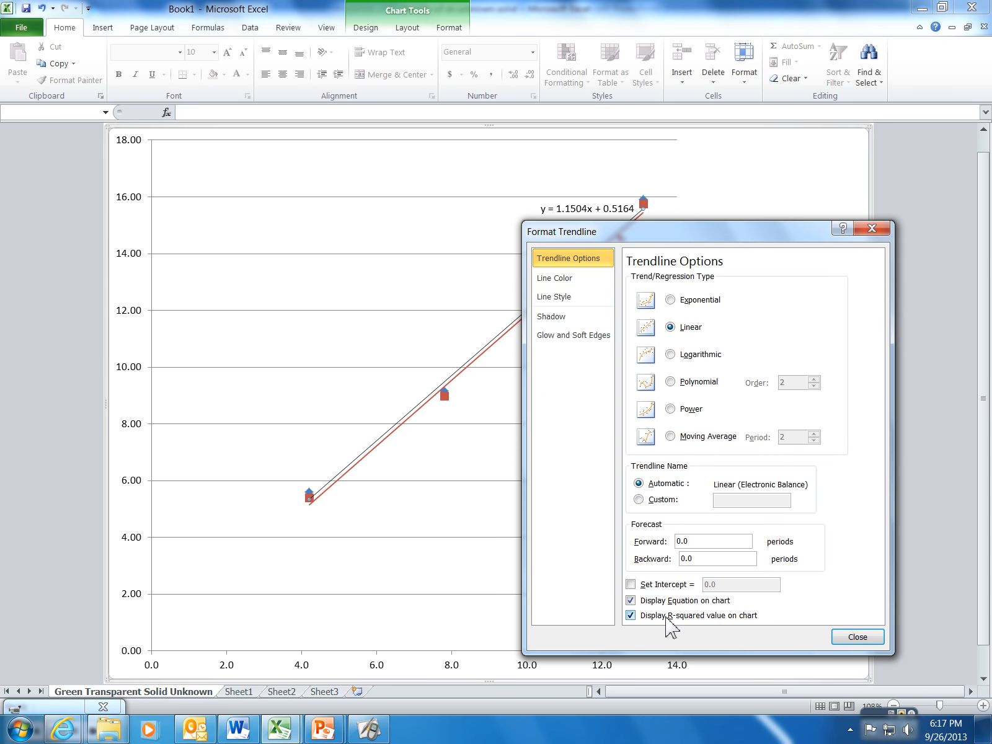
Step: Format the Electronic Balance trendline as a solid line in the theme blue, 1.25 pt wide
{"action": "left_click", "coordinate": [582, 280]}
{"action": "left_click", "coordinate": [663, 294]}
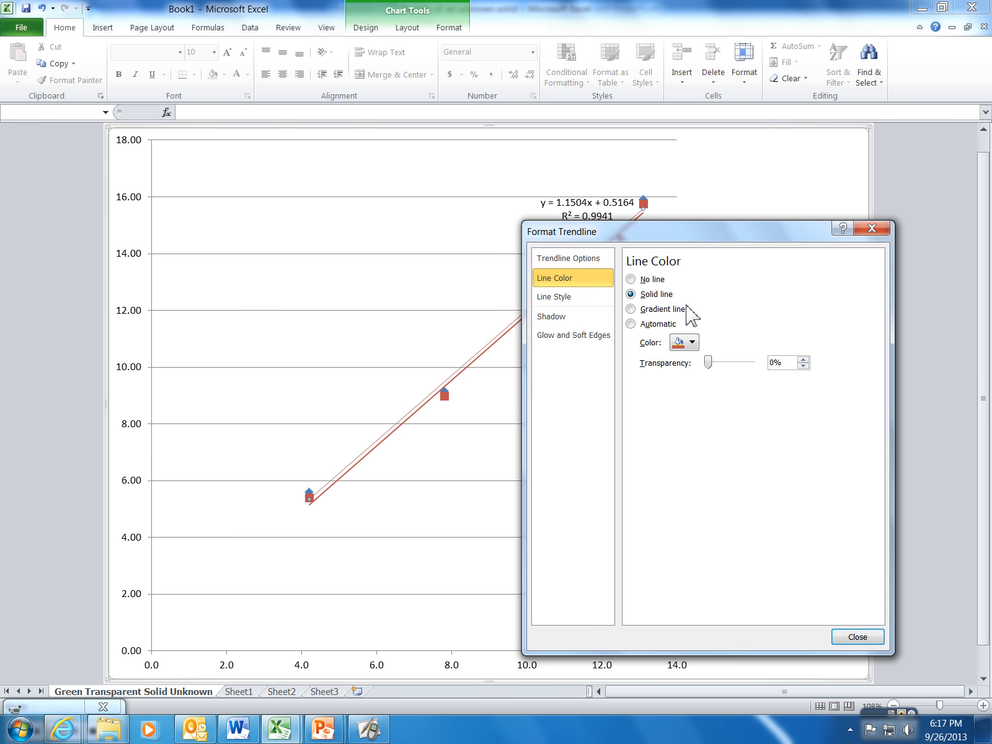
{"action": "left_click", "coordinate": [692, 344]}
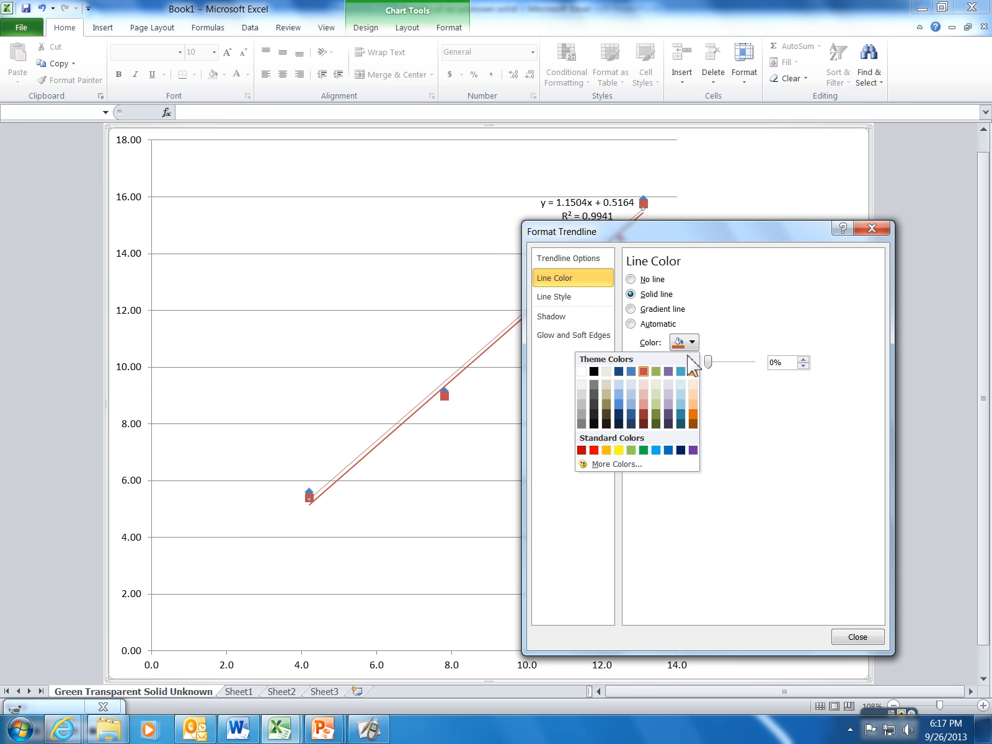
{"action": "left_click", "coordinate": [632, 372]}
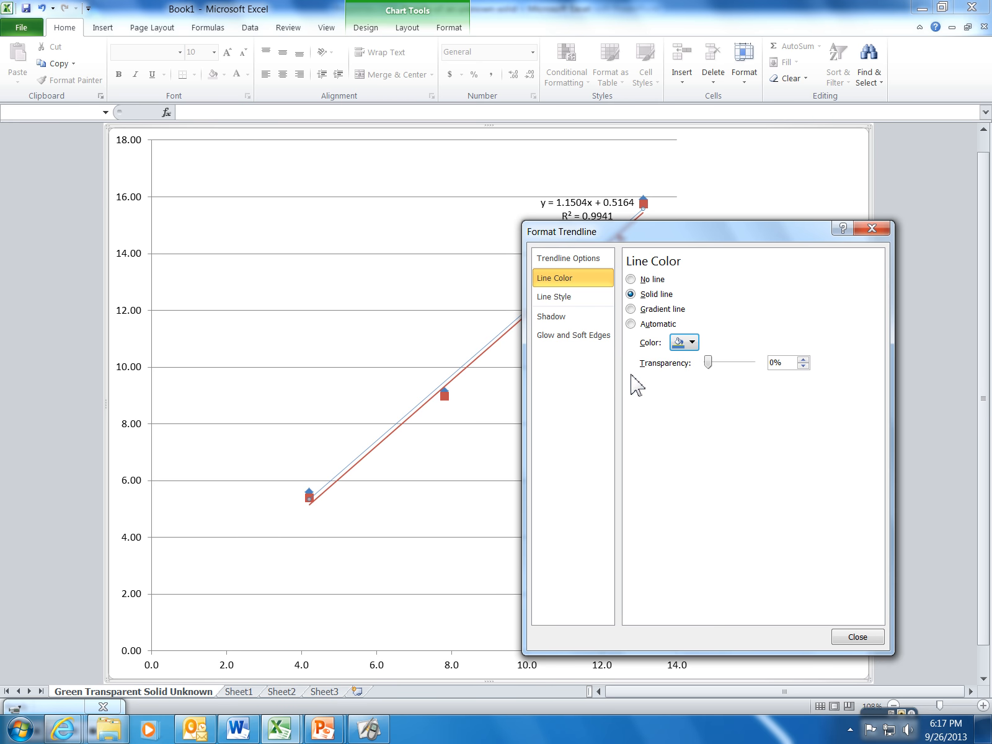
{"action": "left_click", "coordinate": [609, 300]}
{"action": "left_click", "coordinate": [736, 275]}
{"action": "left_click", "coordinate": [736, 275]}
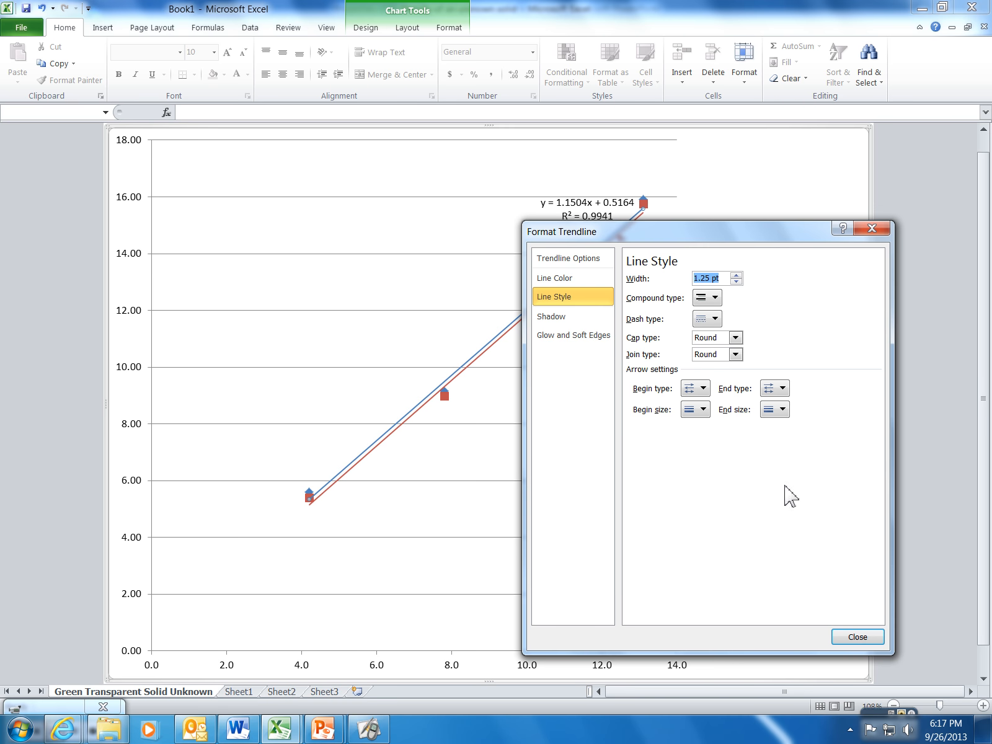
{"action": "left_click", "coordinate": [859, 639]}
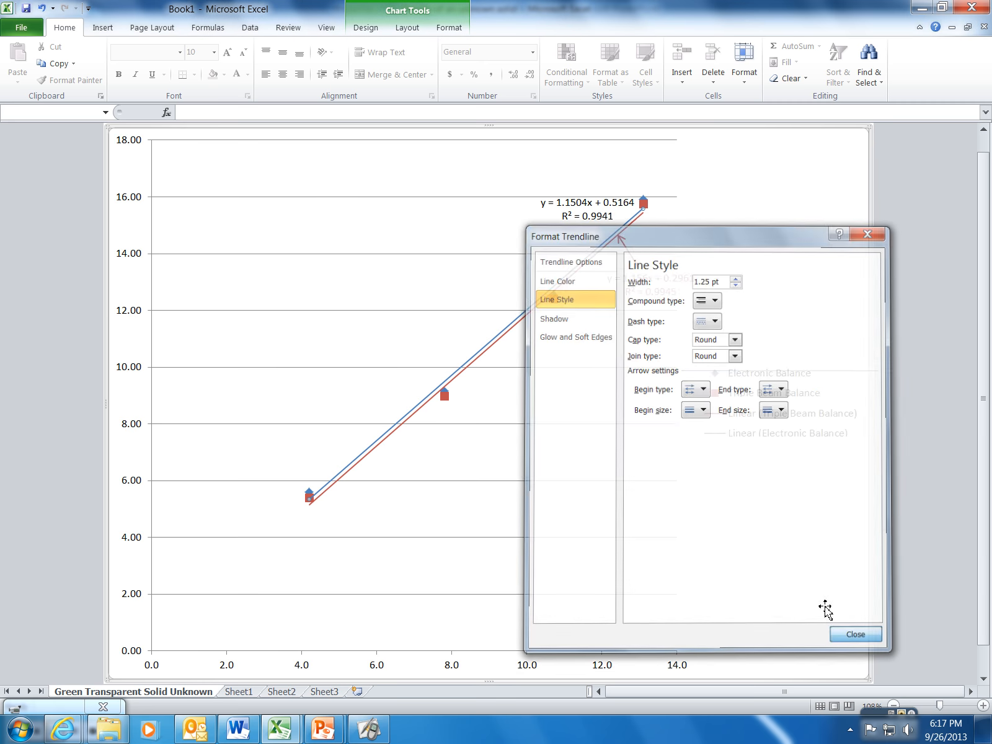
Step: Move the Electronic Balance equation label up and away from its trendline and colour its text in the theme blue
{"action": "left_click_drag", "start_coordinate": [577, 217], "coordinate": [517, 225]}
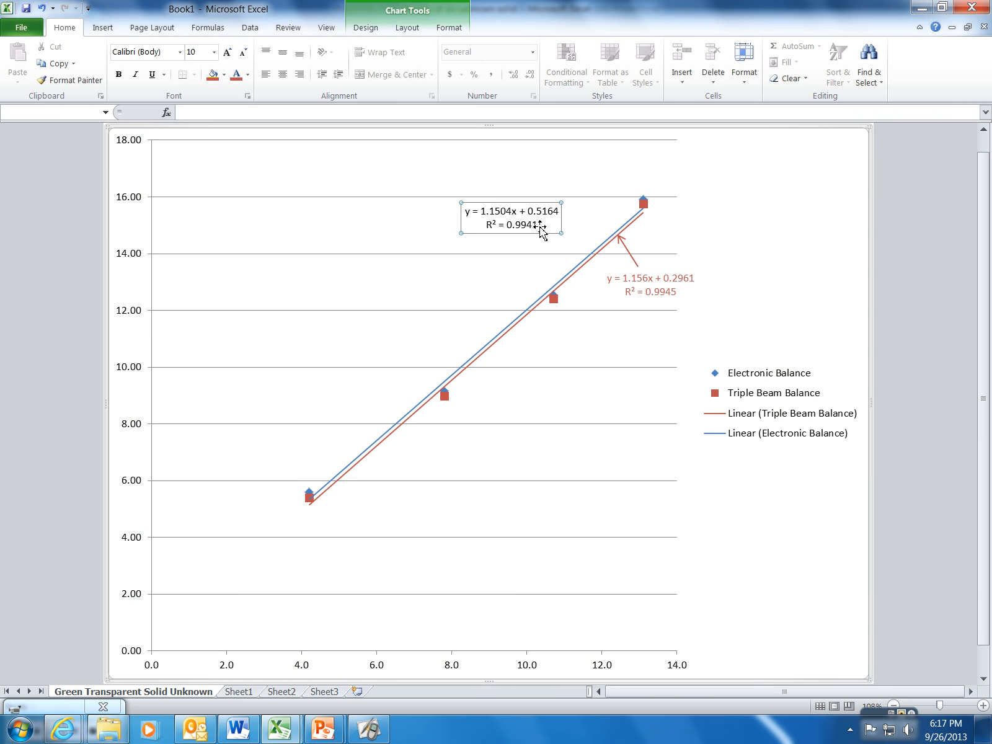
{"action": "left_click", "coordinate": [247, 75]}
{"action": "left_click", "coordinate": [182, 120]}
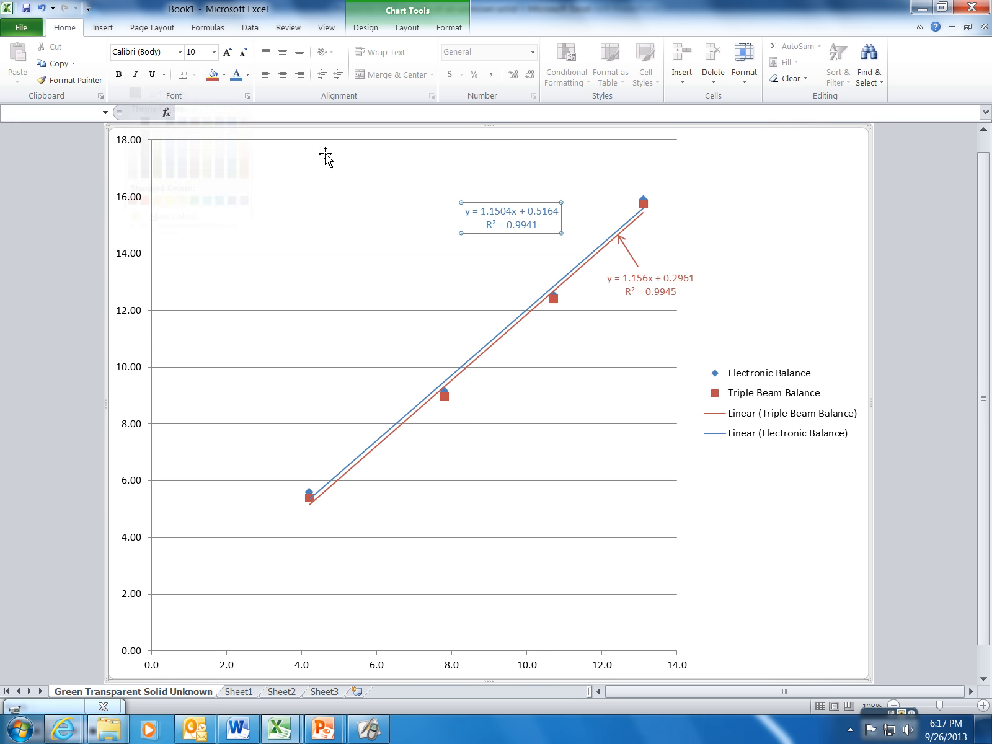
Step: Draw an arrow about 0.55" high and 0.2" wide from the Electronic Balance equation label down to its trendline
{"action": "left_click", "coordinate": [103, 31]}
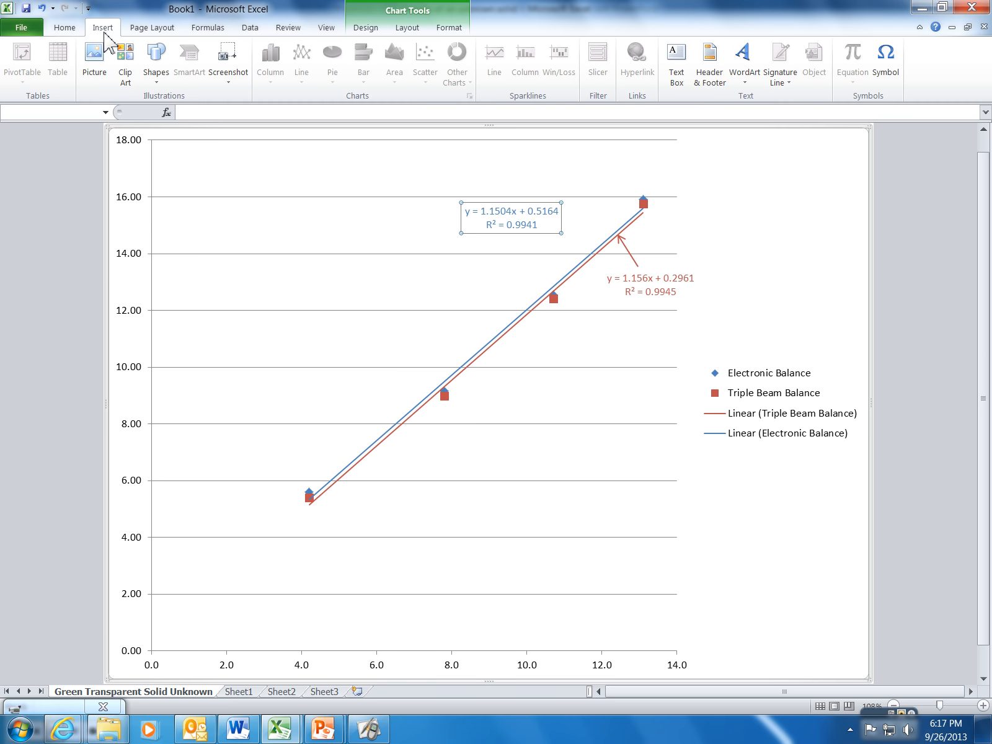
{"action": "left_click", "coordinate": [165, 79]}
{"action": "left_click", "coordinate": [36, 123]}
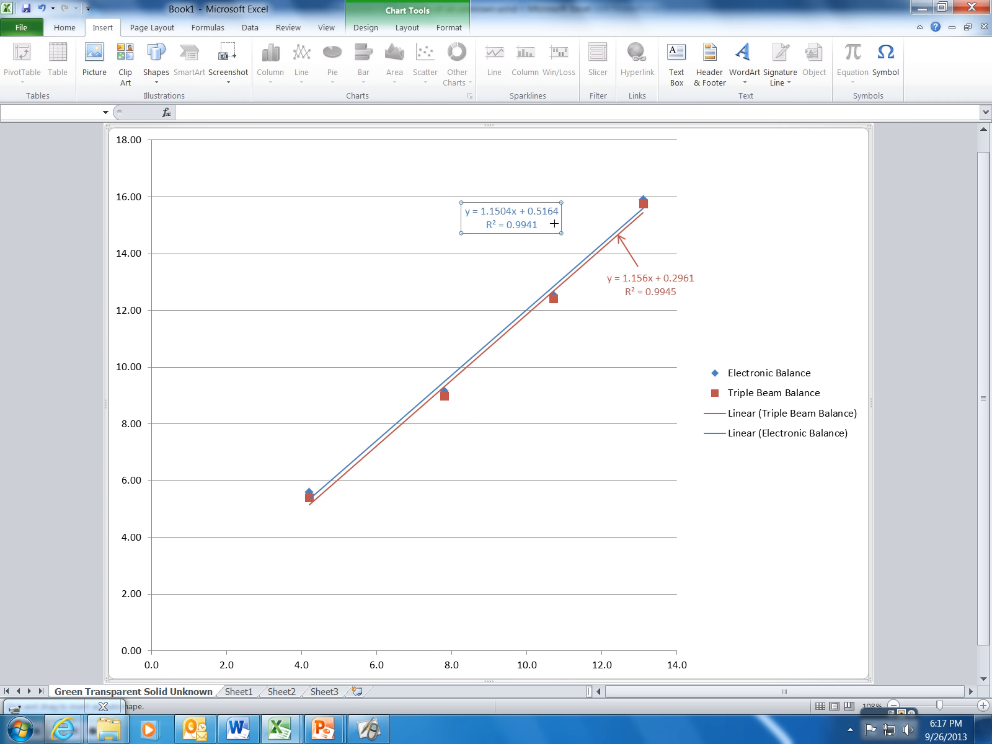
{"action": "left_click_drag", "start_coordinate": [562, 221], "coordinate": [579, 263]}
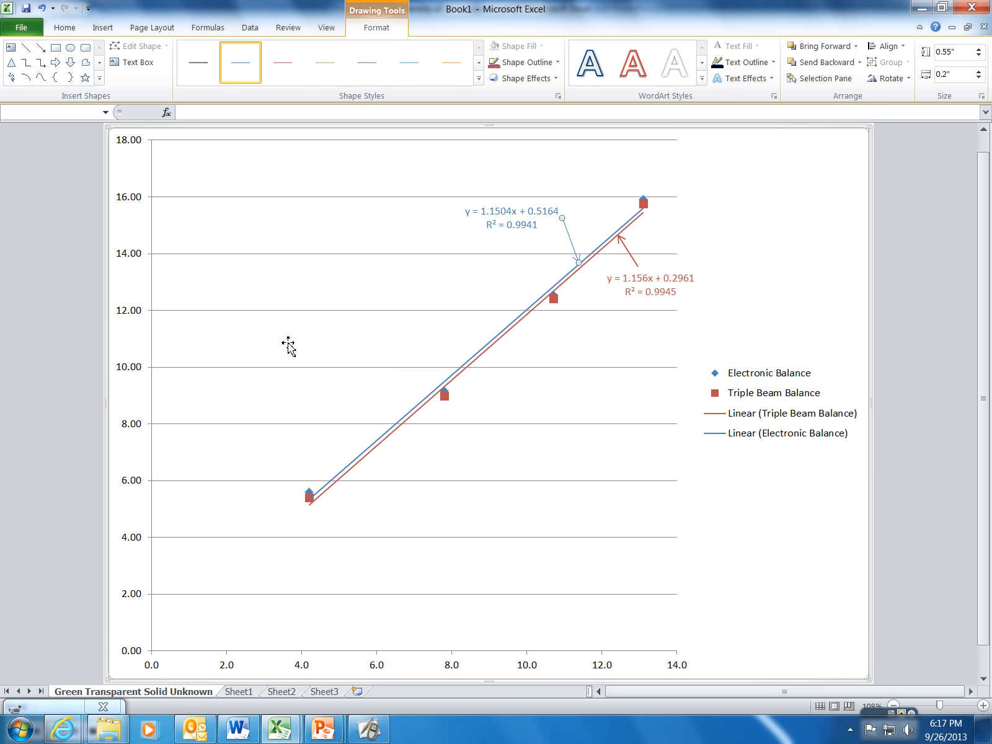
Step: Set the line width of the Electronic Balance arrow to 1 pt
{"action": "right_click", "coordinate": [577, 255]}
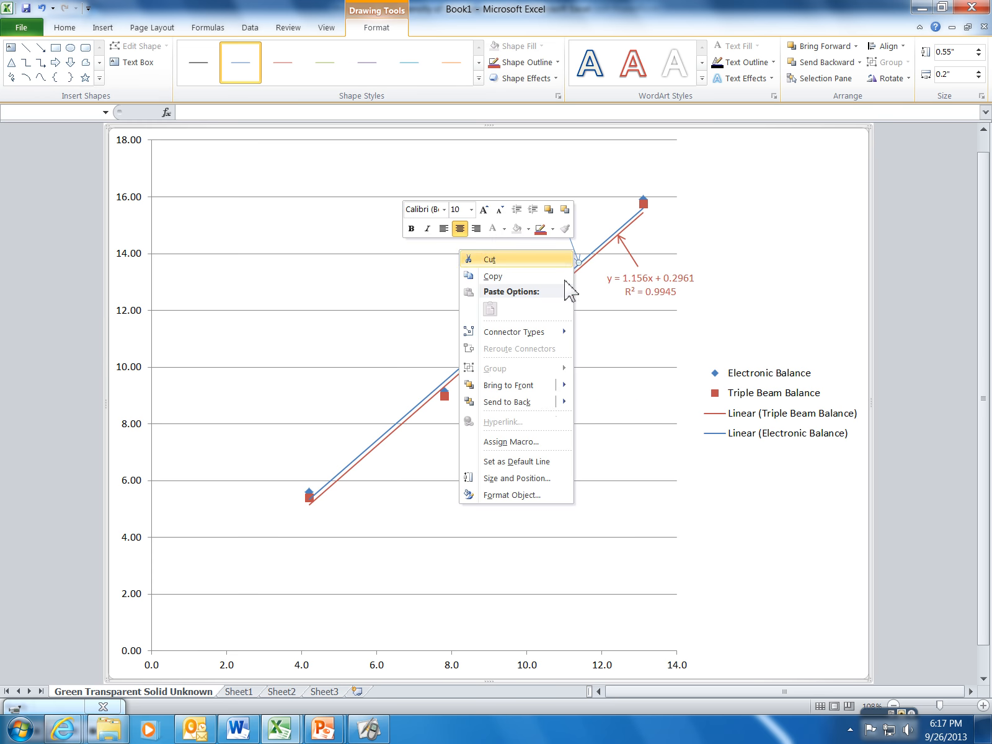
{"action": "left_click", "coordinate": [537, 495]}
{"action": "left_click", "coordinate": [737, 310]}
{"action": "left_click", "coordinate": [736, 311]}
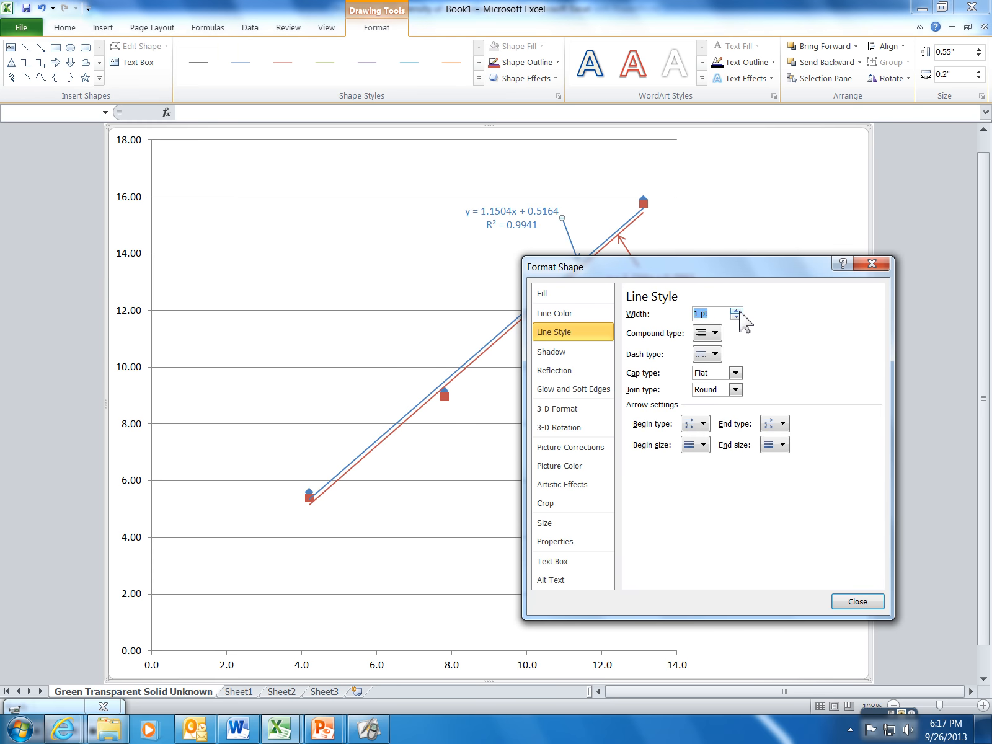
{"action": "left_click", "coordinate": [859, 602]}
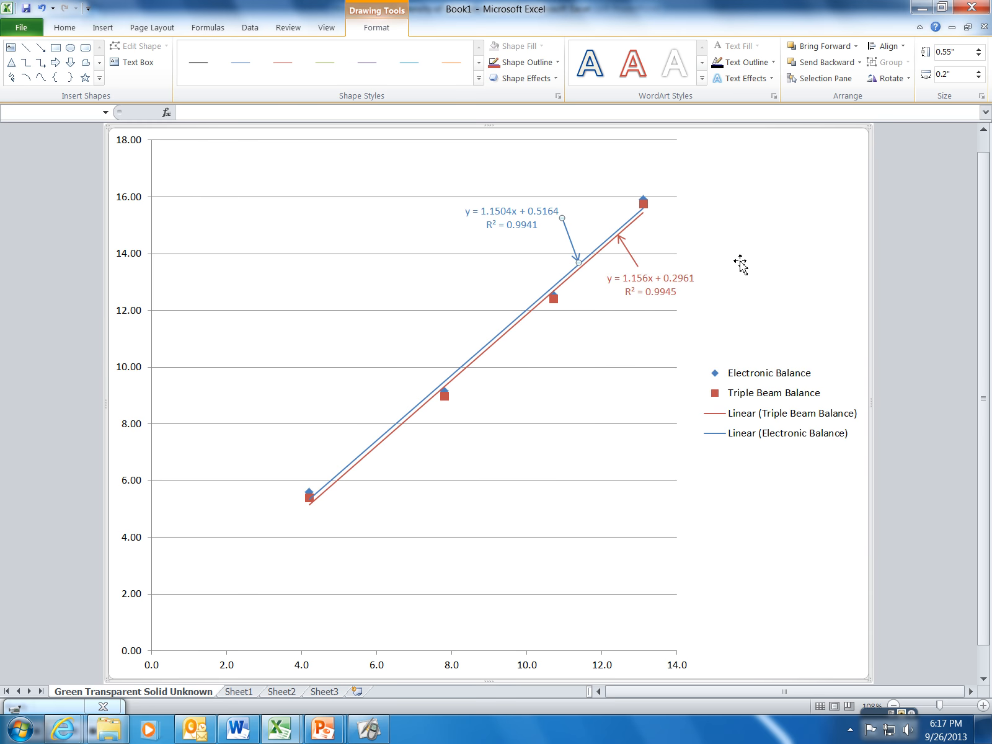
{"action": "left_click", "coordinate": [745, 281]}
Step: Add a chart title above the plot reading "Determining the Density of an Unknown Solid"
{"action": "mouse_move", "coordinate": [449, 394]}
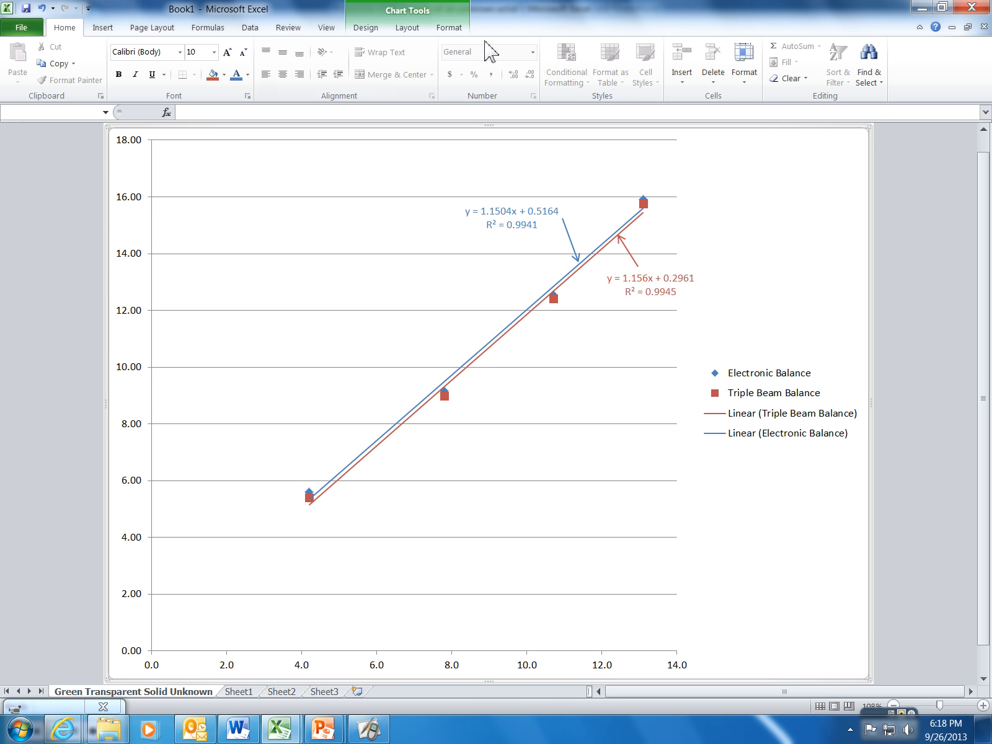
{"action": "left_click", "coordinate": [401, 33]}
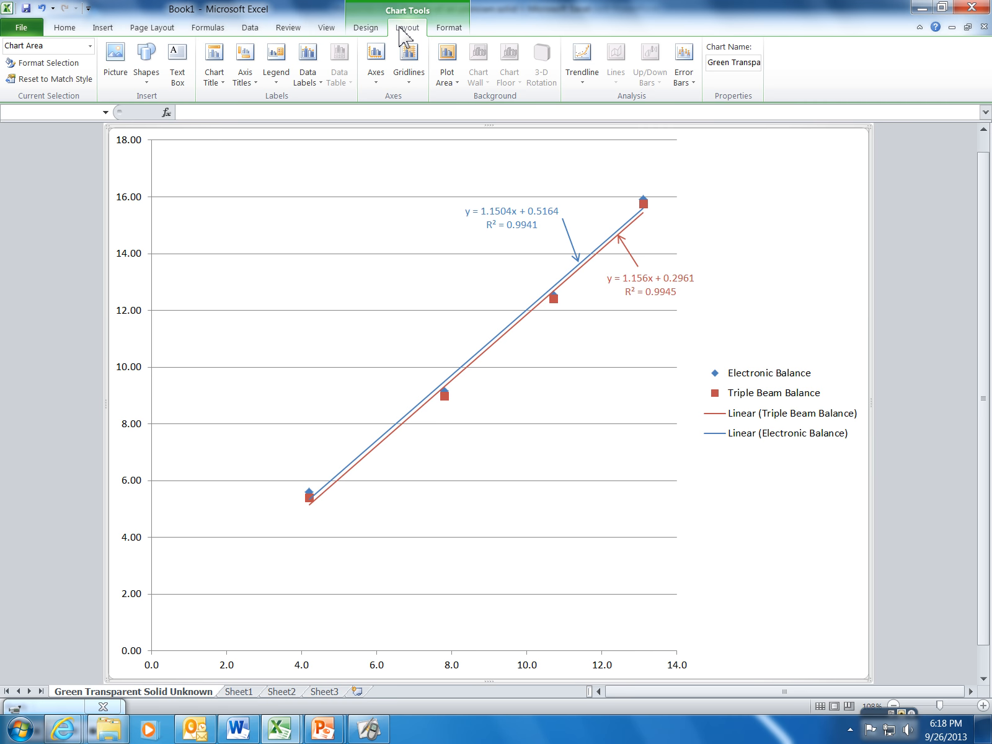
{"action": "left_click", "coordinate": [218, 83]}
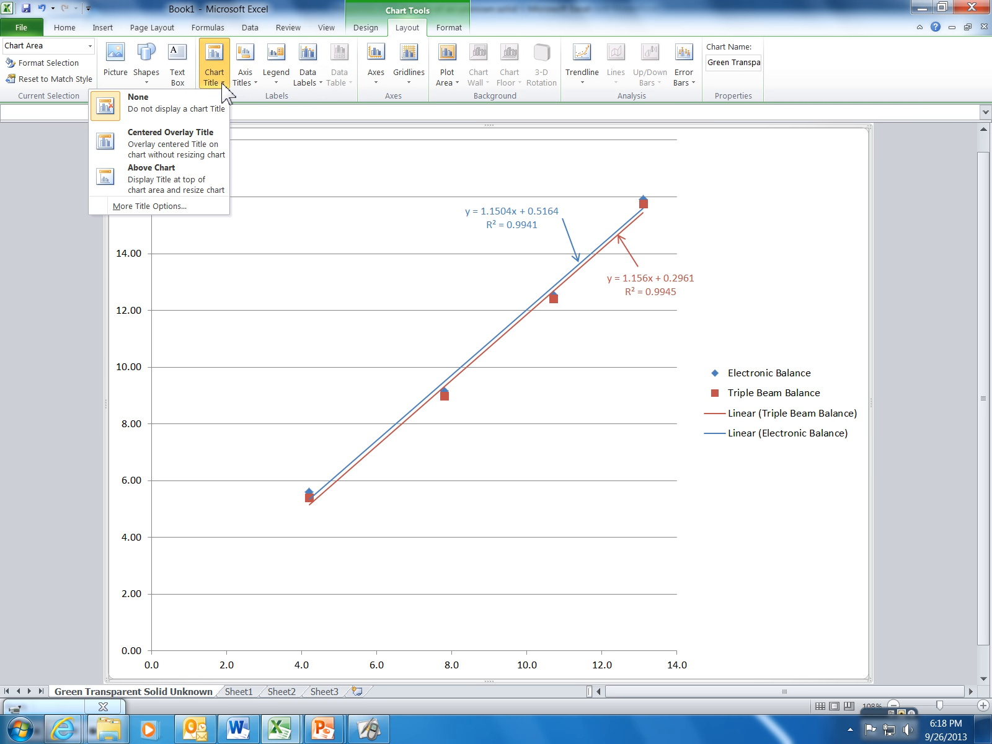
{"action": "left_click", "coordinate": [200, 178]}
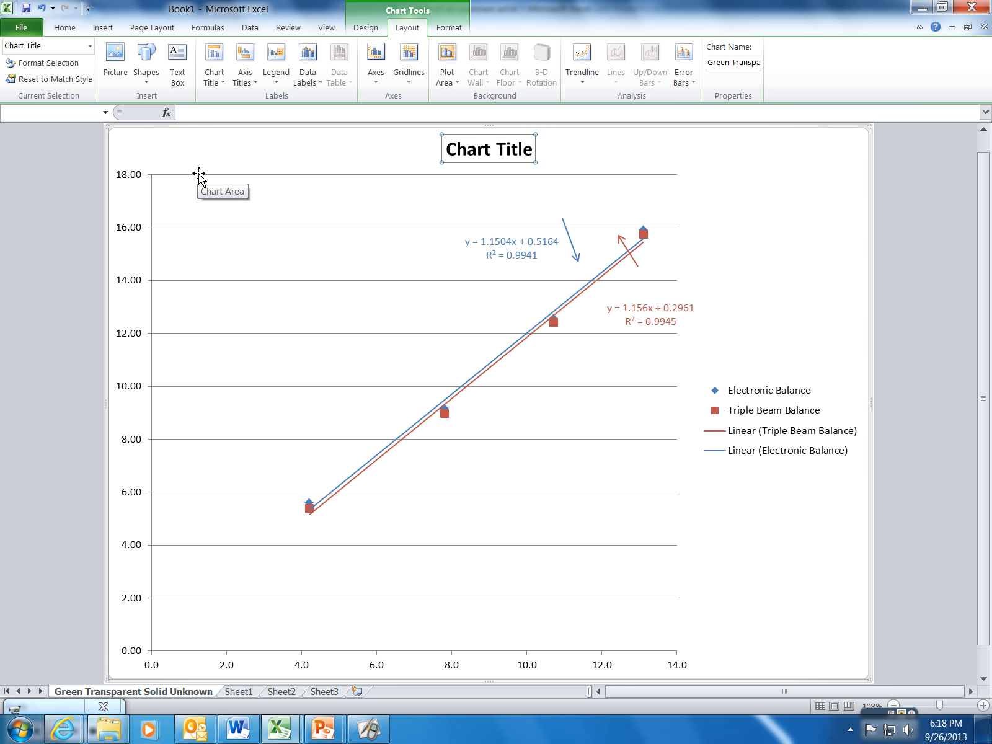
{"action": "type", "text": "Dete"}
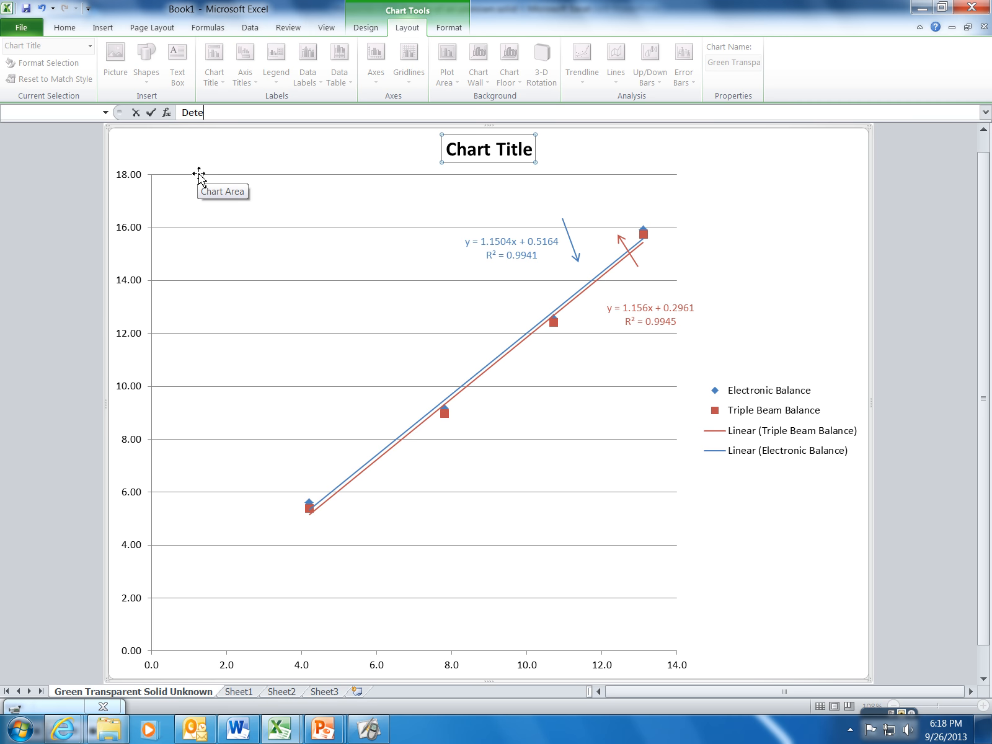
{"action": "type", "text": "rmining the Densit"}
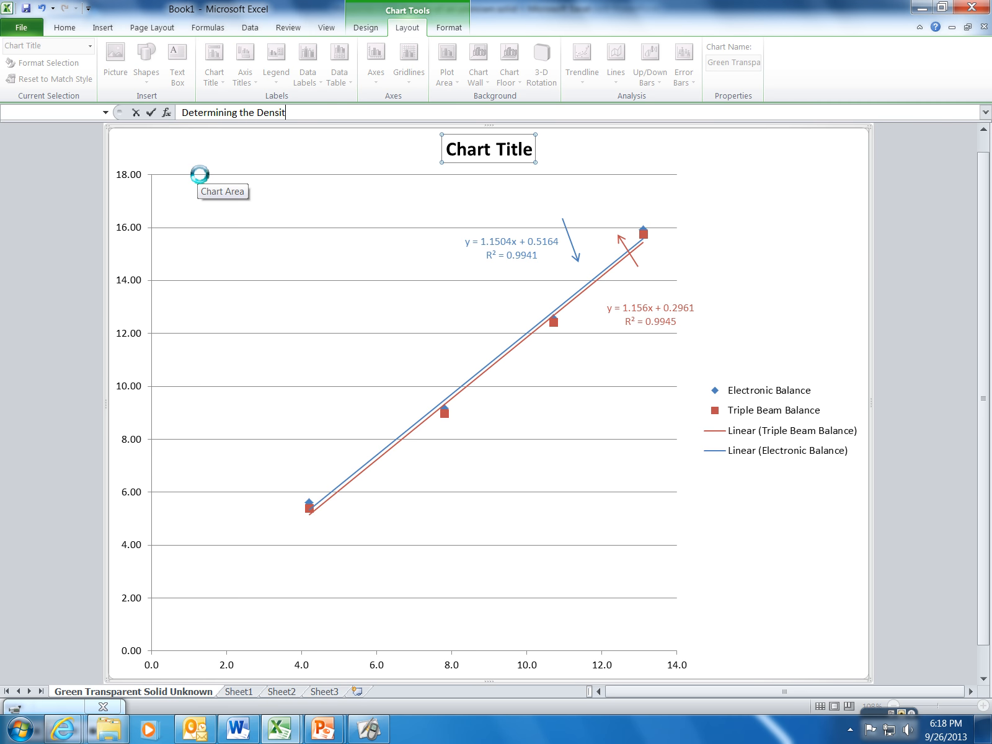
{"action": "type", "text": "y of an Unknown Solid"}
{"action": "key", "text": "Return"}
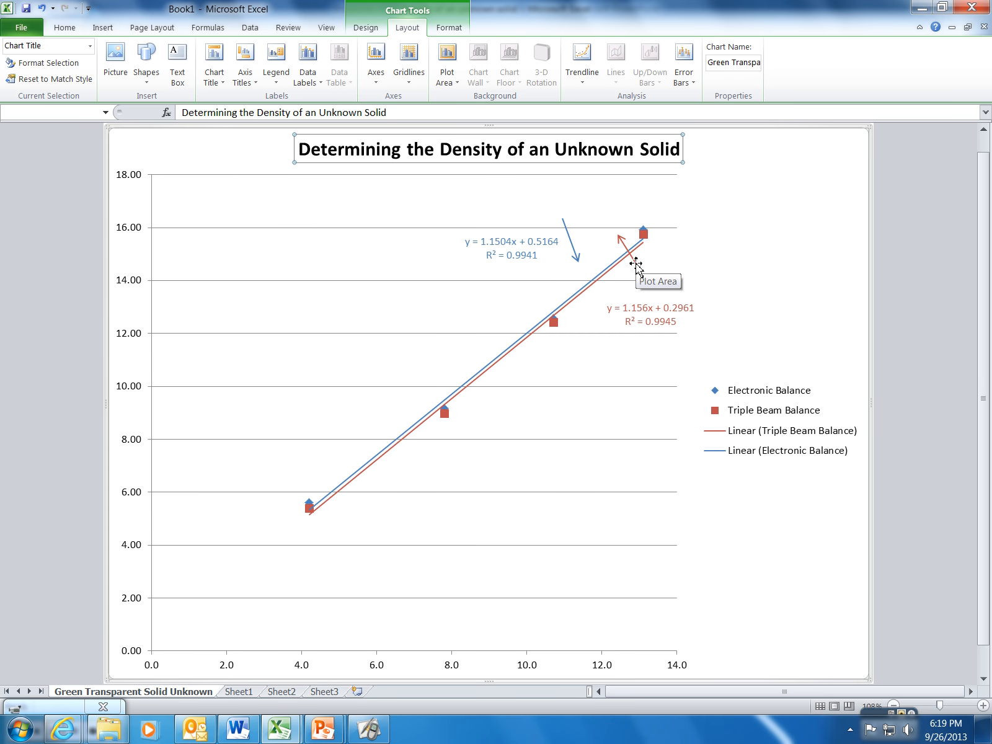
Step: Move the red and blue arrows down so each points from its equation label to its matching trendline
{"action": "left_click_drag", "start_coordinate": [637, 267], "coordinate": [631, 297]}
{"action": "left_click_drag", "start_coordinate": [571, 245], "coordinate": [559, 283]}
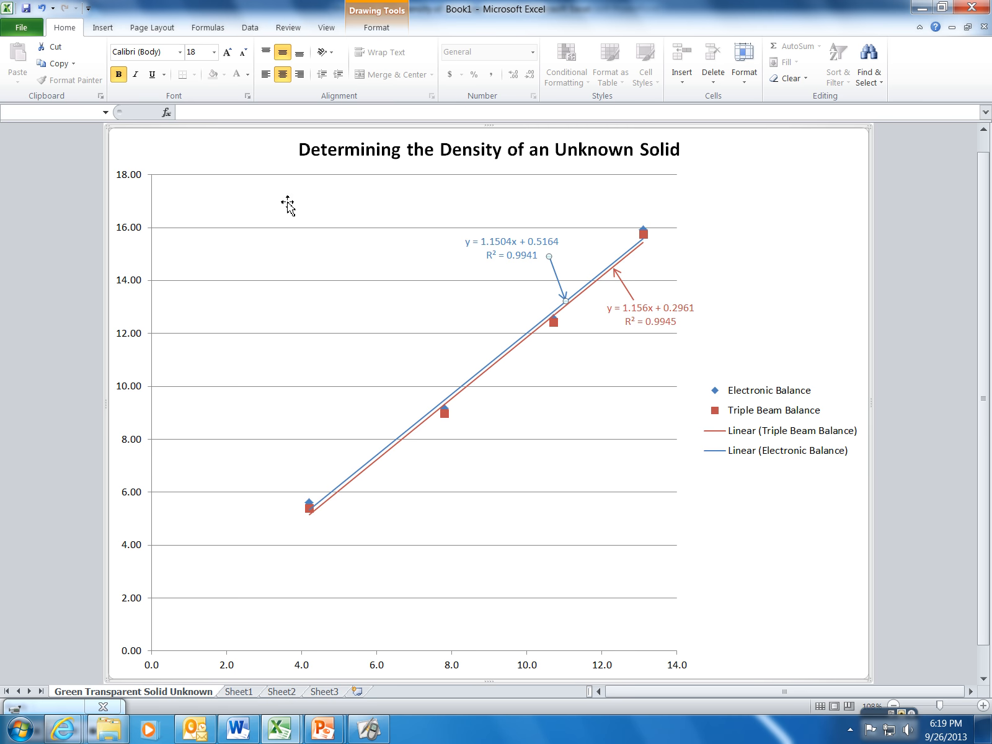
{"action": "left_click", "coordinate": [287, 150]}
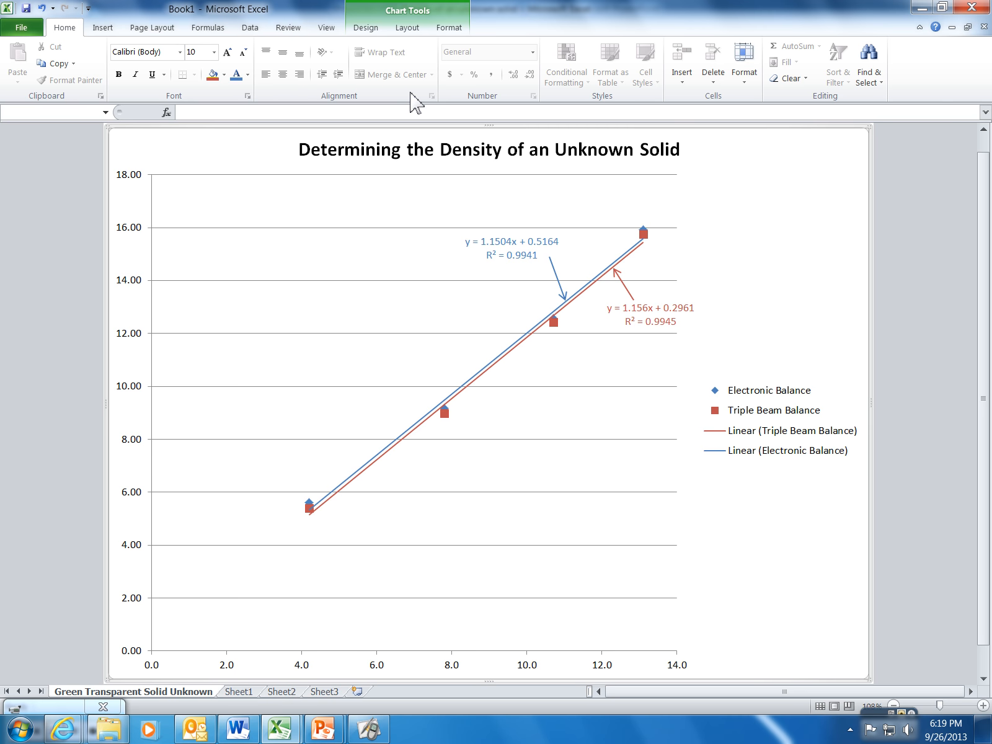
Step: Add a horizontal axis title below the axis reading "Volume (mL)"
{"action": "left_click", "coordinate": [418, 29]}
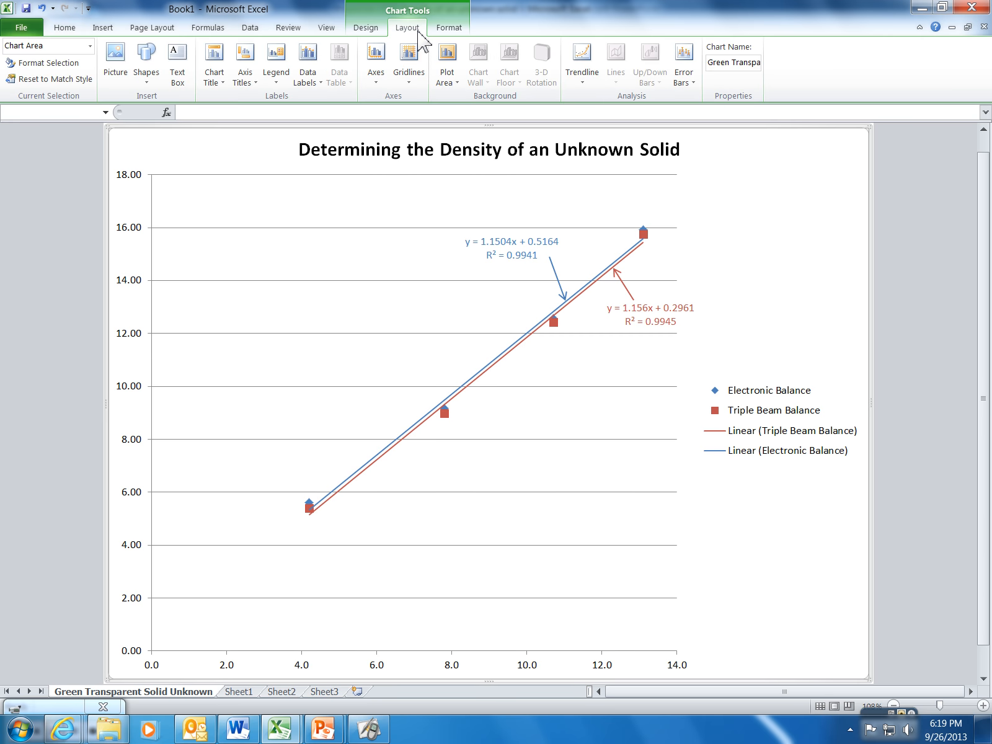
{"action": "left_click", "coordinate": [256, 85]}
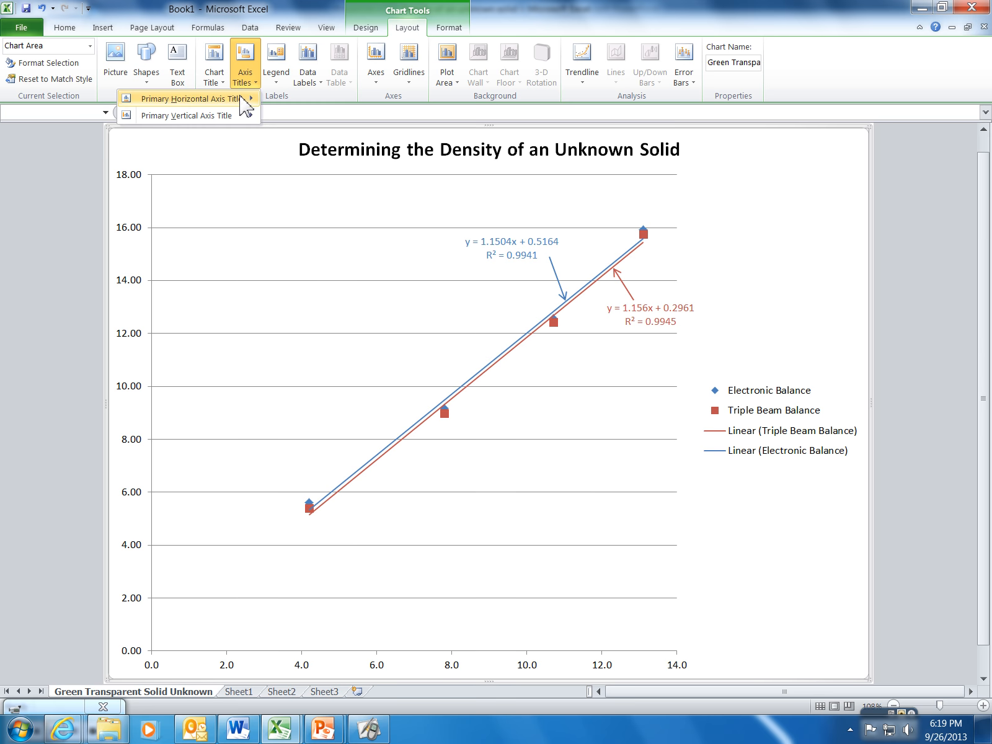
{"action": "mouse_move", "coordinate": [245, 103]}
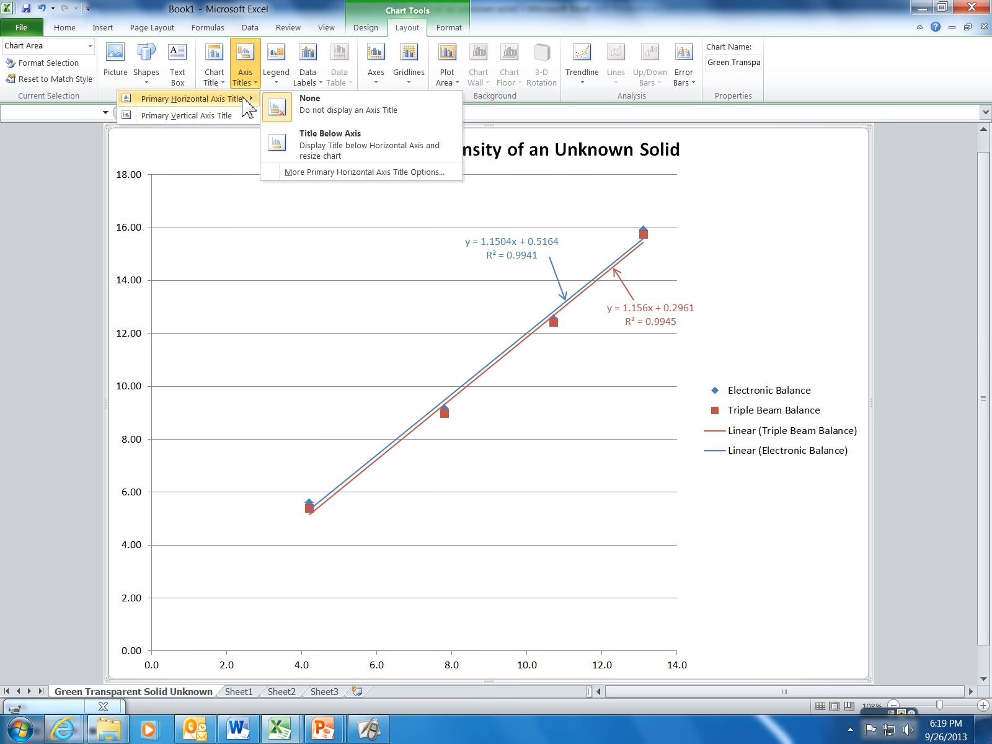
{"action": "left_click", "coordinate": [328, 151]}
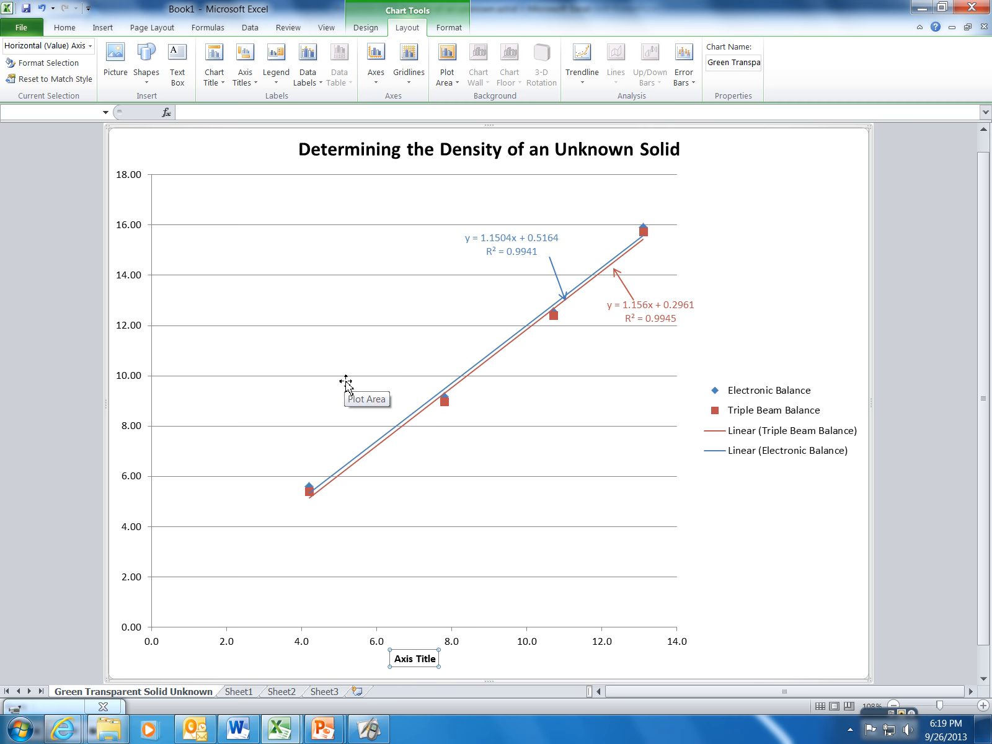
{"action": "type", "text": "Volume ("}
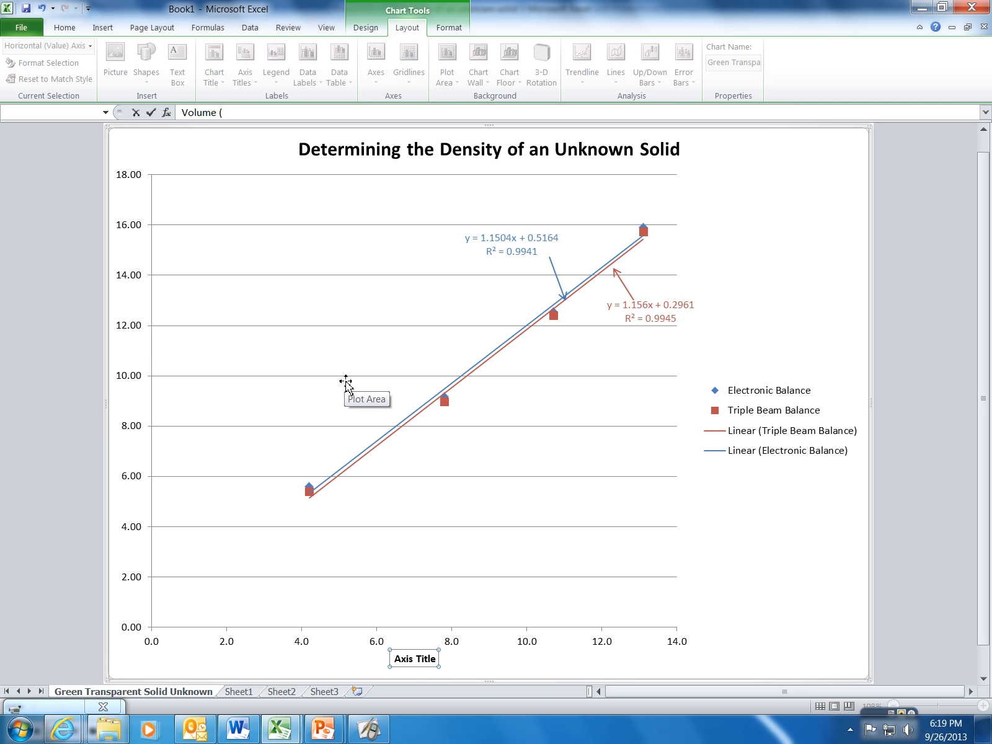
{"action": "type", "text": "mL)"}
{"action": "key", "text": "Return"}
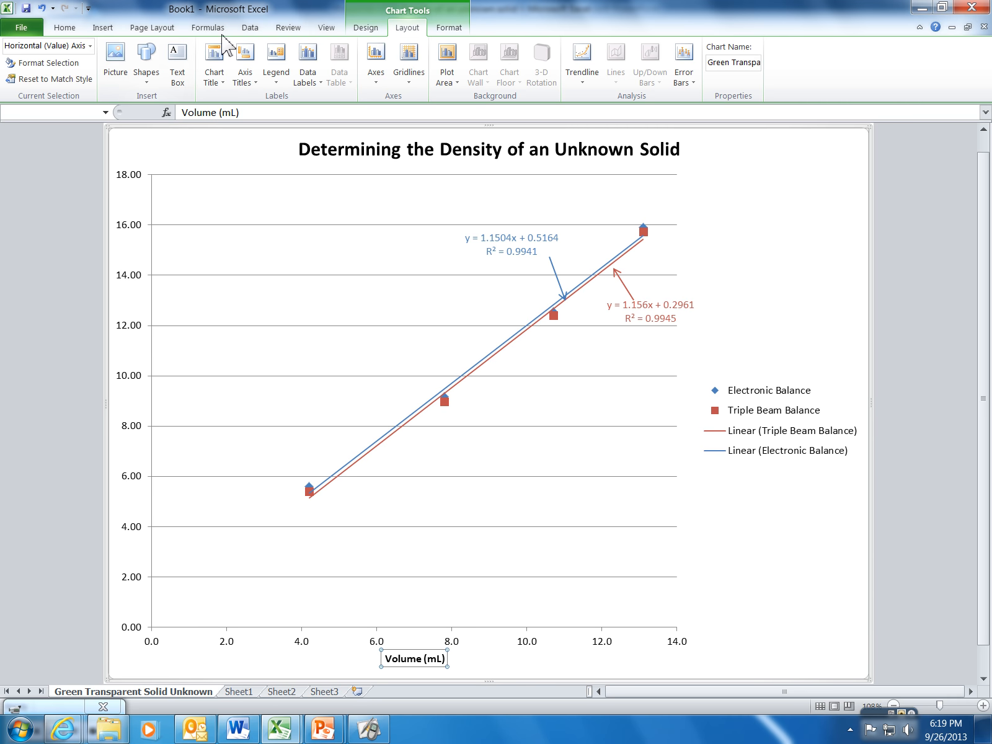
Step: Add a rotated vertical axis title reading "Mass (g)"
{"action": "left_click", "coordinate": [251, 83]}
{"action": "mouse_move", "coordinate": [240, 117]}
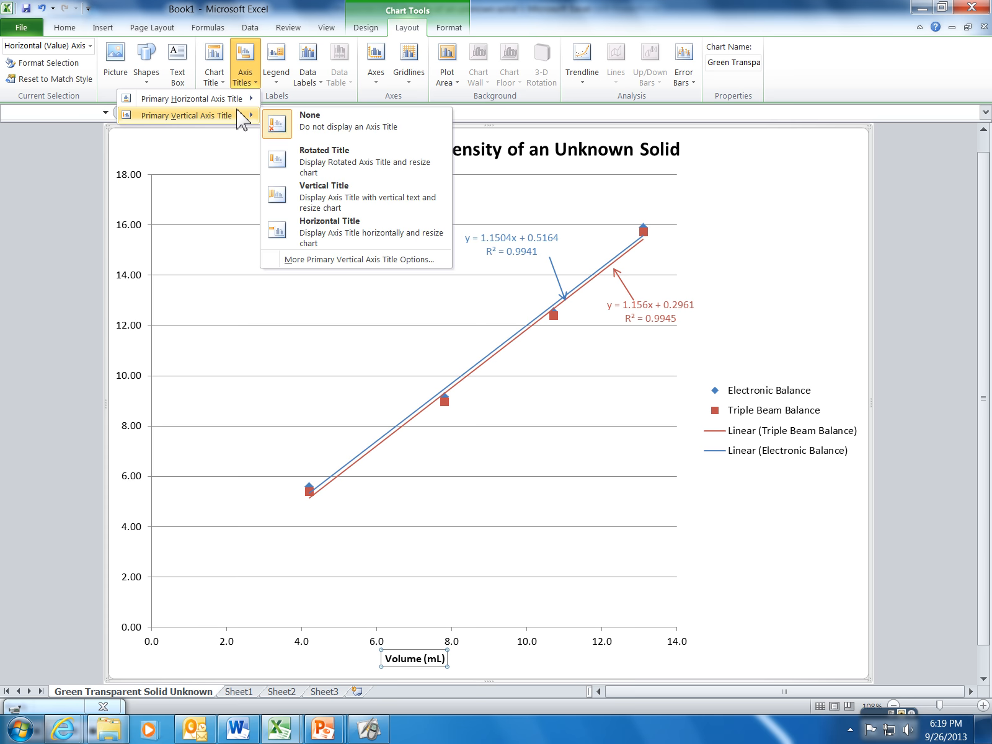
{"action": "left_click", "coordinate": [307, 163]}
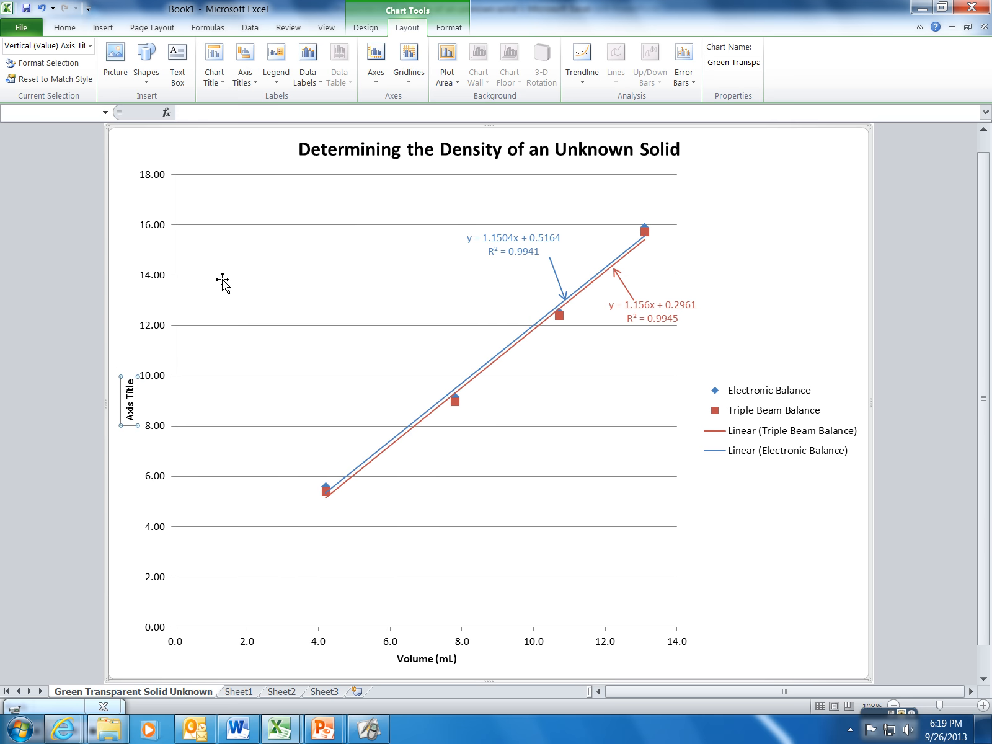
{"action": "type", "text": "Mass (g)"}
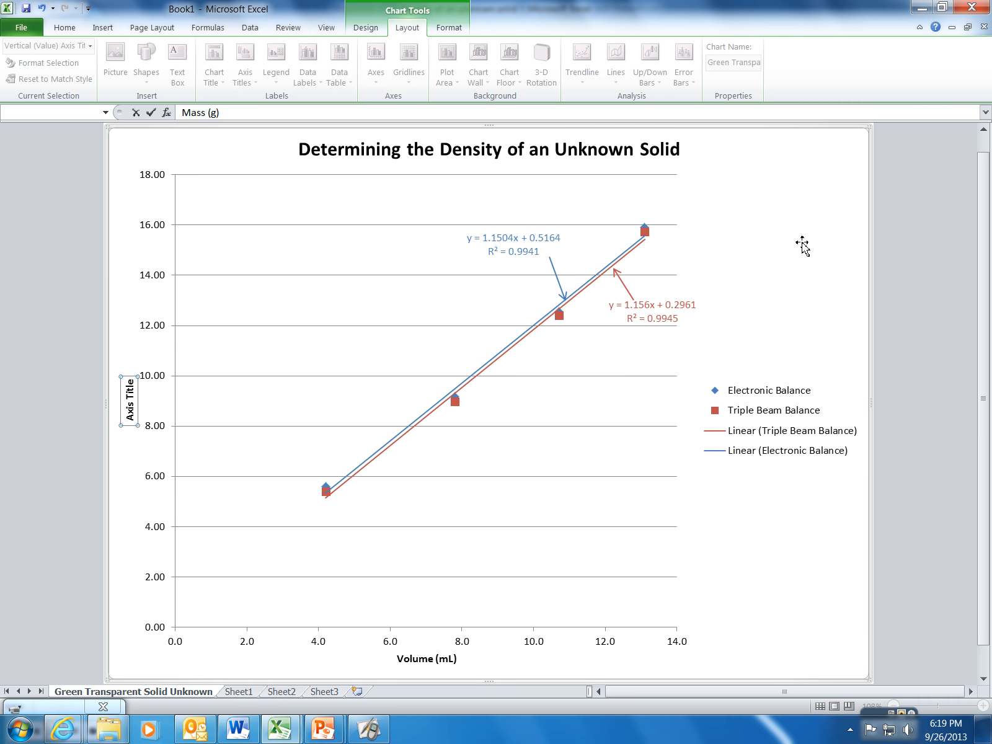
{"action": "key", "text": "Return"}
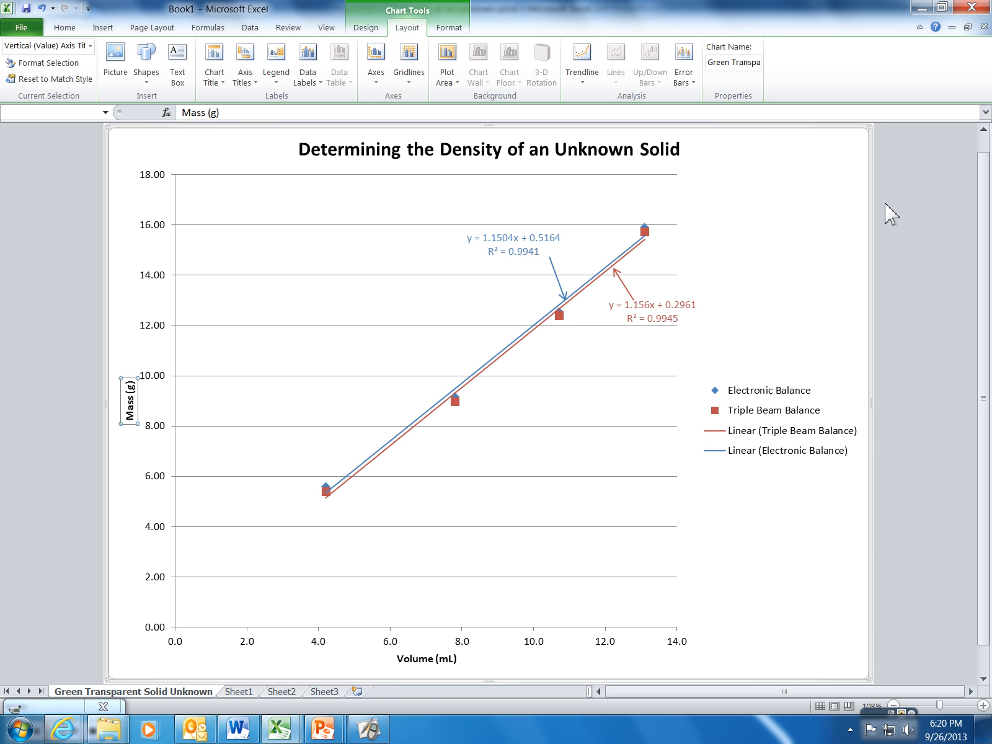
Step: Nudge the blue arrow slightly sideways so its tip meets the Electronic Balance trendline, and check the red arrow
{"action": "left_click", "coordinate": [557, 274]}
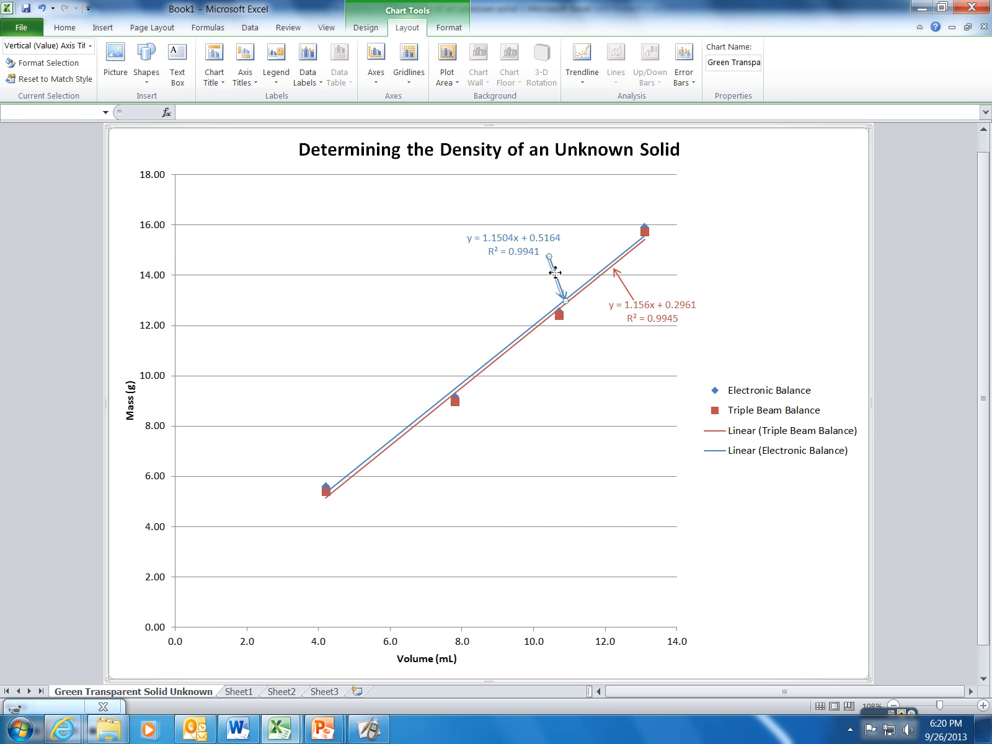
{"action": "left_click", "coordinate": [687, 277]}
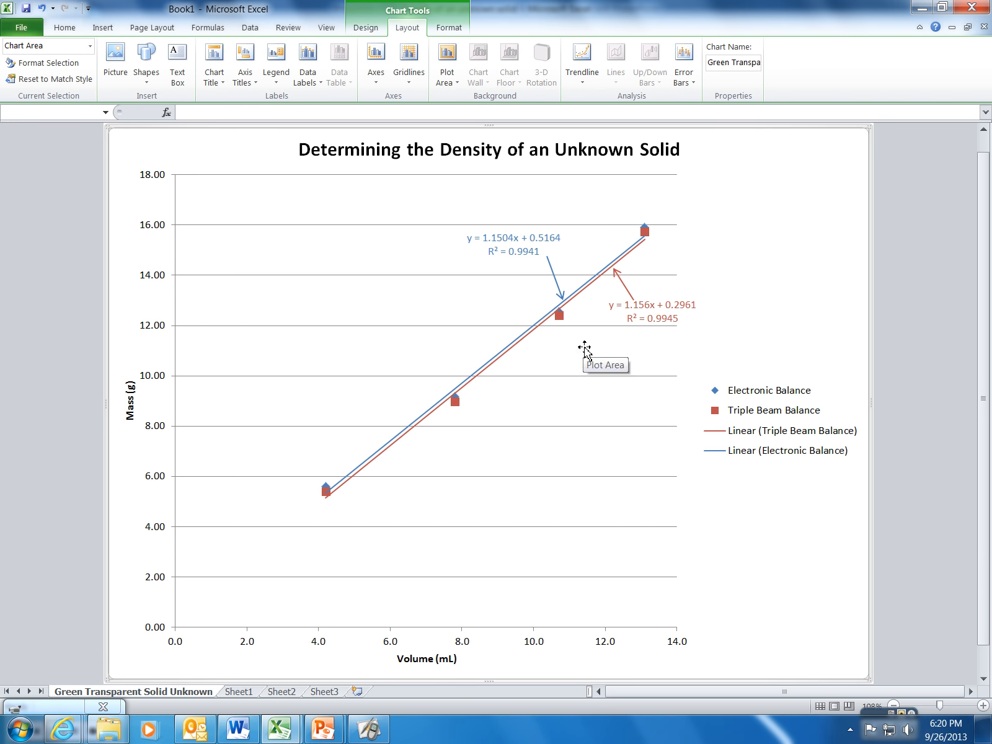
{"action": "left_click", "coordinate": [625, 279]}
{"action": "left_click", "coordinate": [749, 279]}
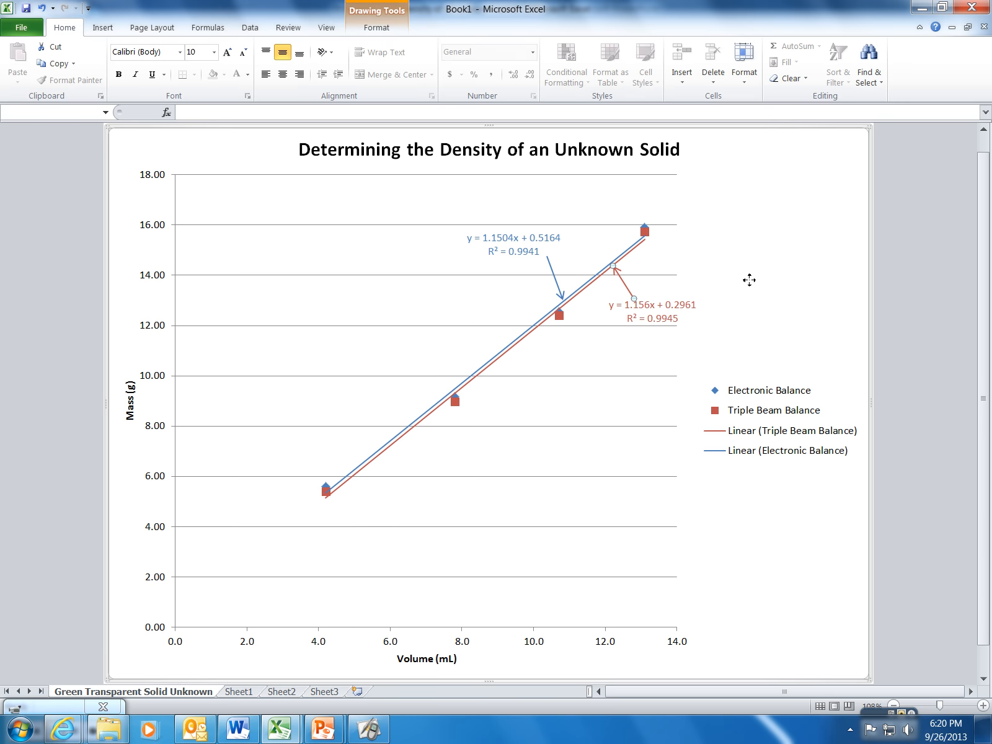
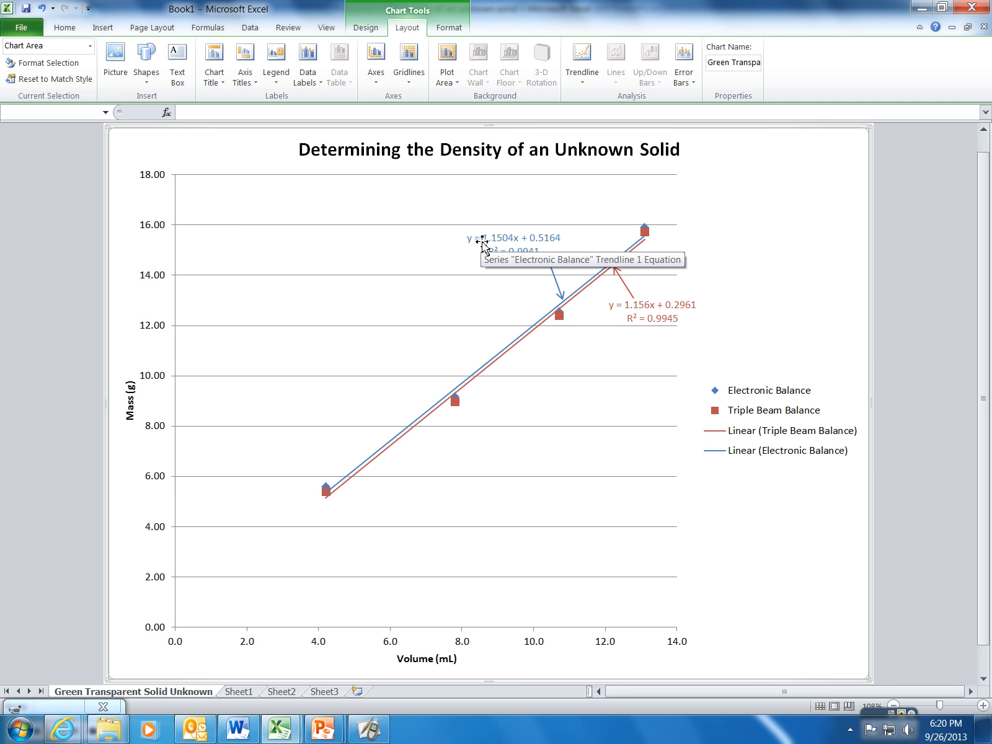
Step: Examine the slope in the Electronic Balance trendline equation and the Triple Beam Balance trendline equation
{"action": "left_click", "coordinate": [503, 242]}
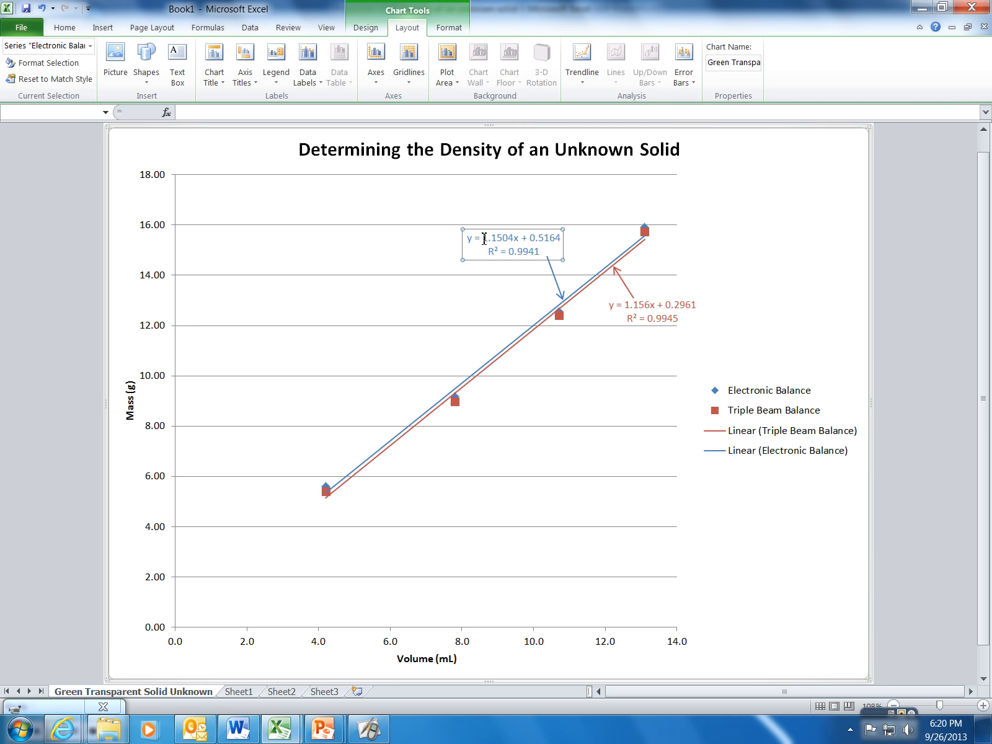
{"action": "left_click", "coordinate": [484, 238]}
{"action": "left_click_drag", "start_coordinate": [484, 238], "coordinate": [513, 239]}
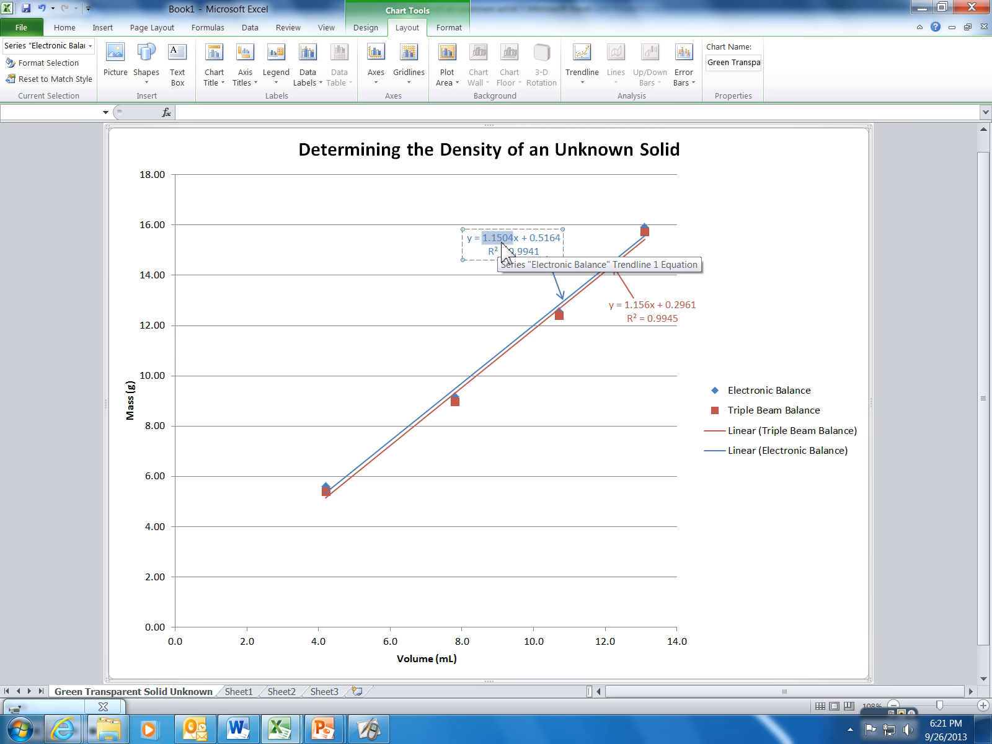
{"action": "left_click", "coordinate": [665, 308]}
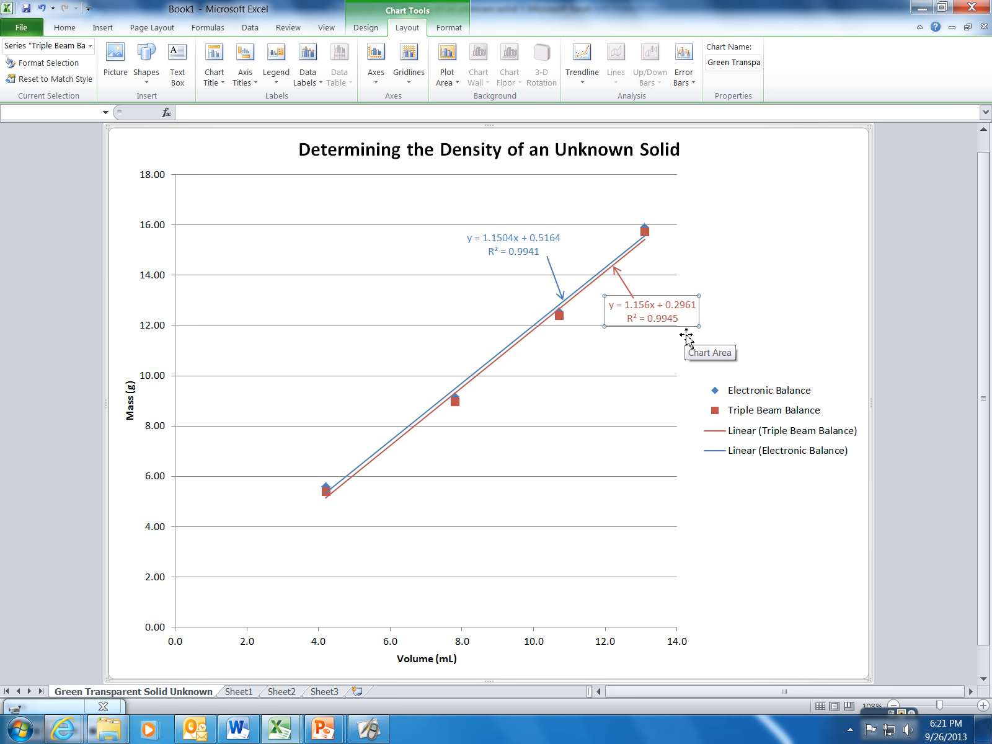
Step: On Sheet1, enter the heading "Determining the Density and Percent Error of an Unknown Solid, Green Transparent" in cell A8
{"action": "left_click", "coordinate": [250, 693]}
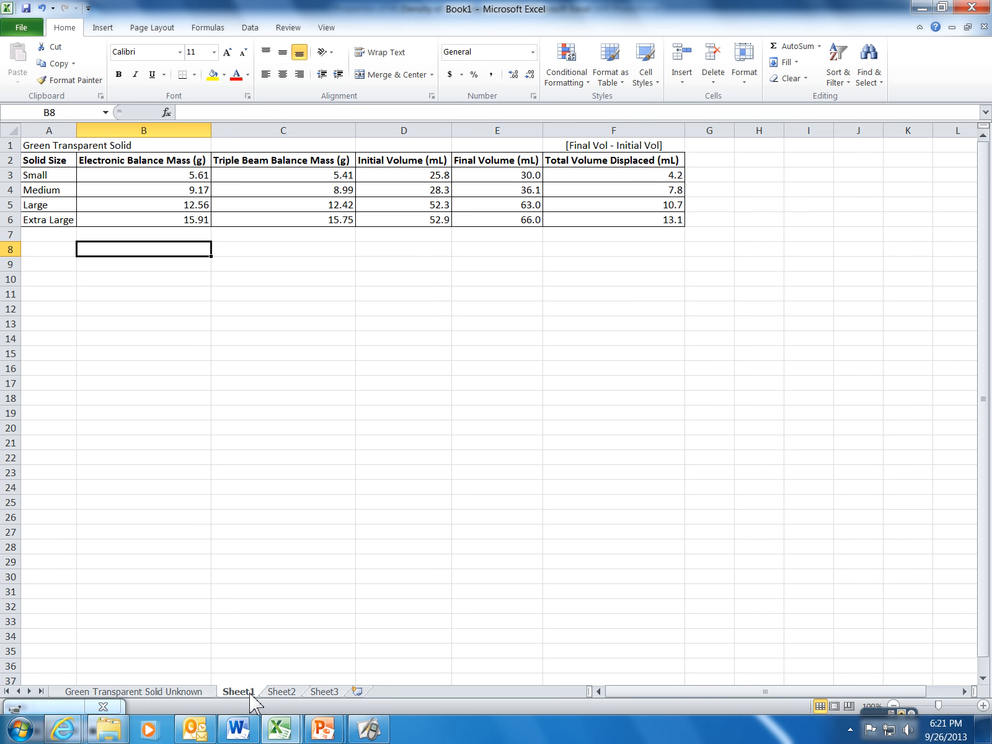
{"action": "left_click", "coordinate": [53, 249]}
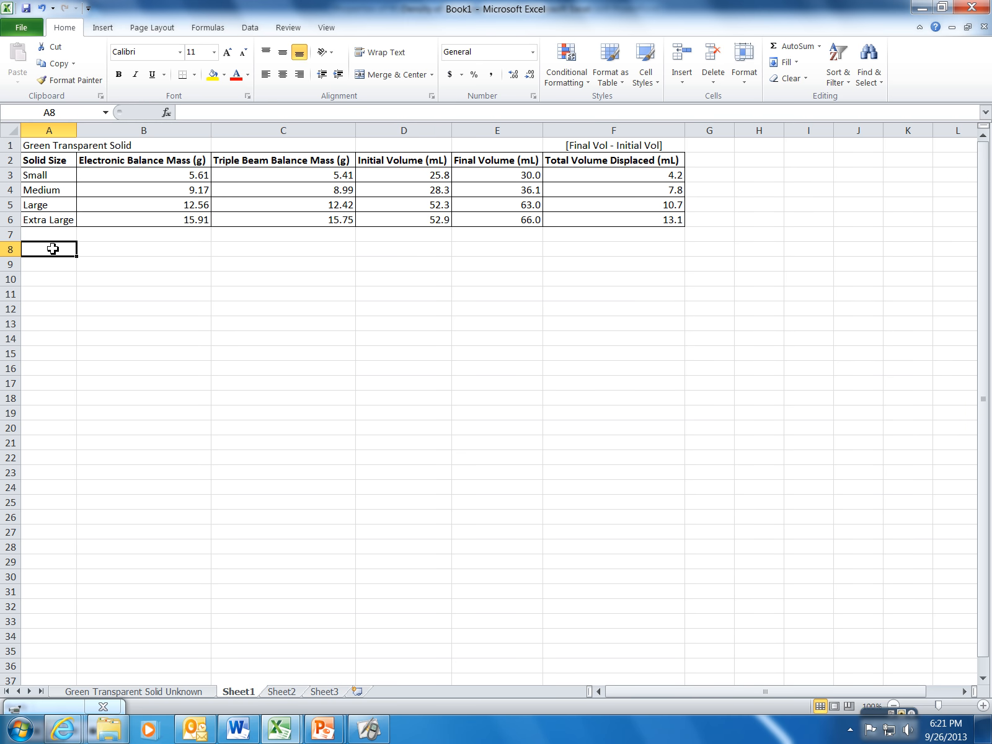
{"action": "type", "text": "Determ"}
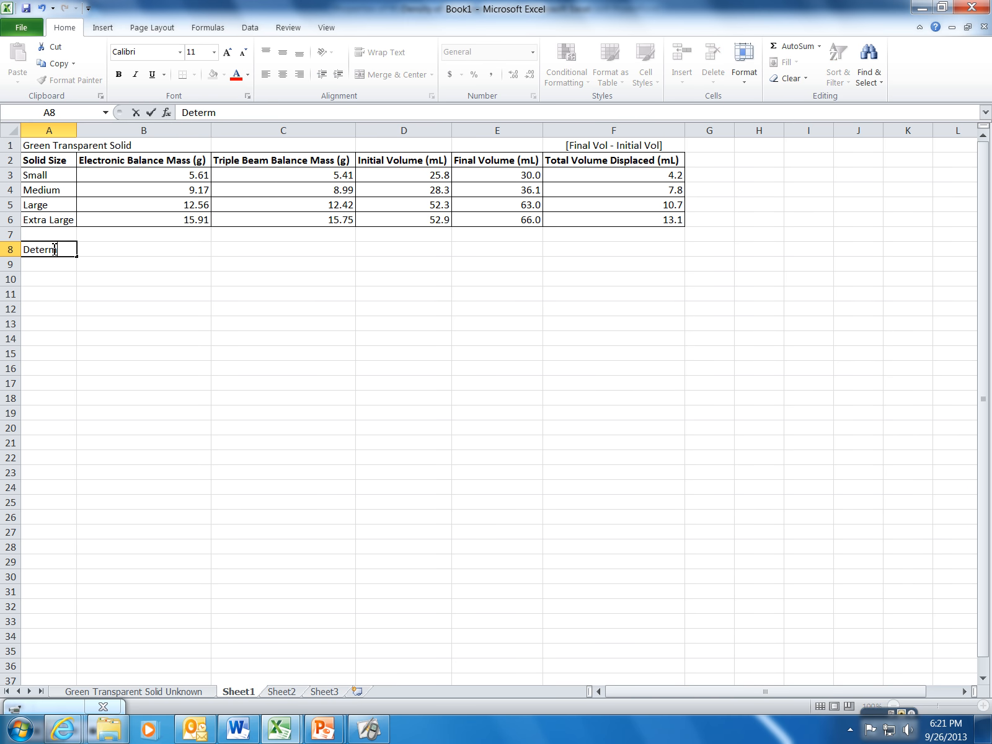
{"action": "type", "text": "ining the Denisty"}
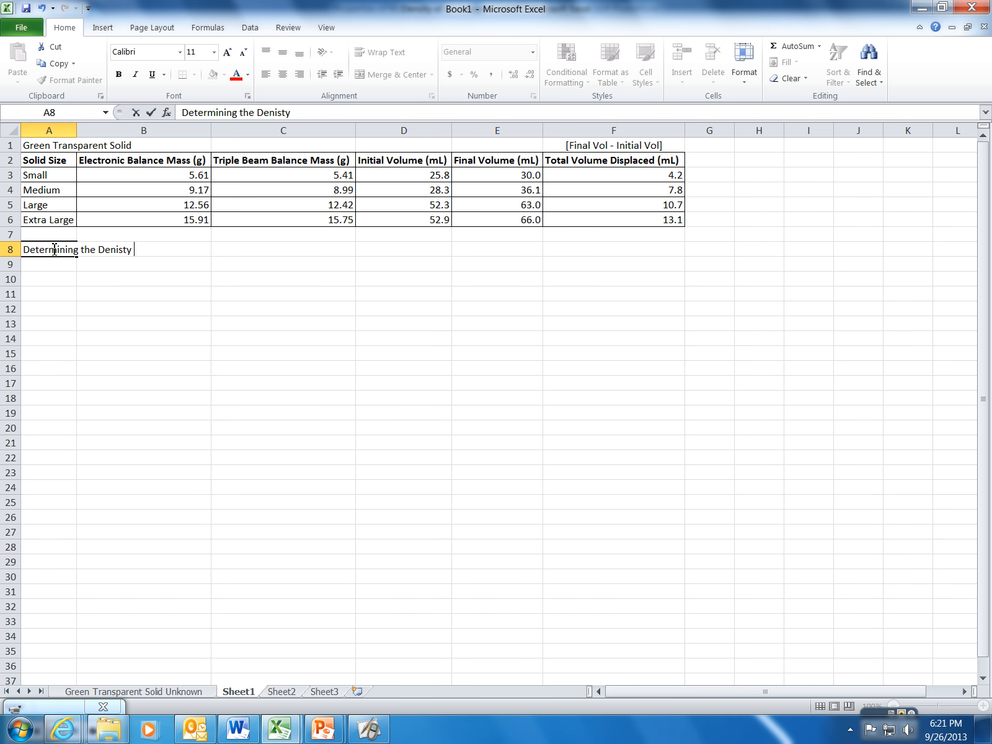
{"action": "key", "text": "BackSpace"}
{"action": "key", "text": "BackSpace"}
{"action": "key", "text": "BackSpace"}
{"action": "key", "text": "BackSpace"}
{"action": "type", "text": "sity and Percent Error "}
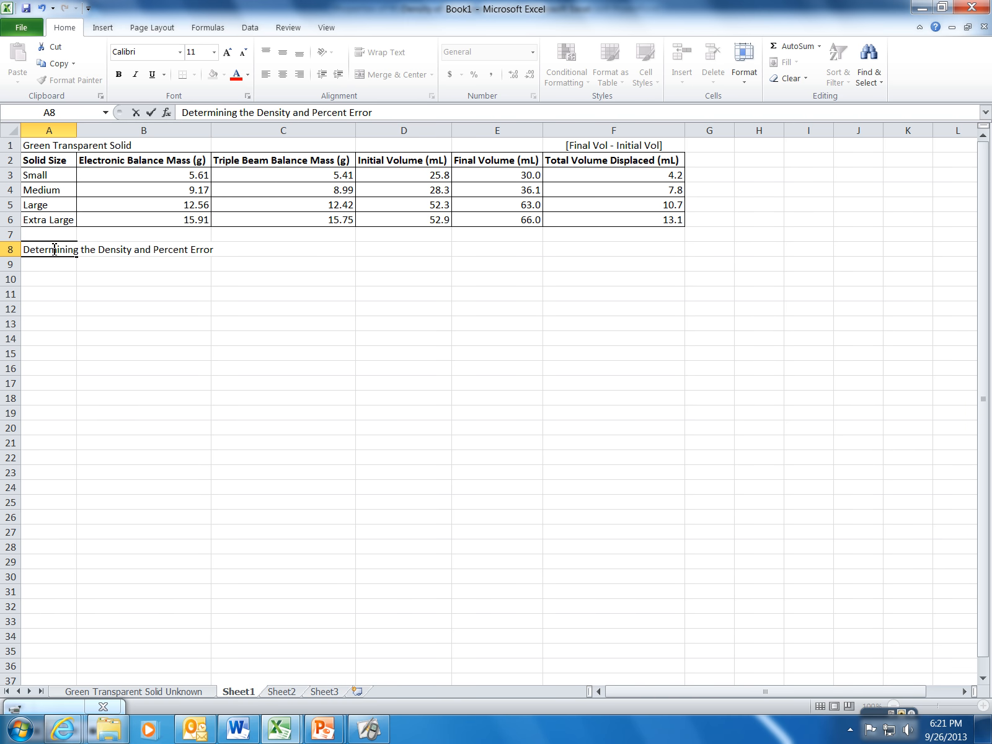
{"action": "type", "text": "of an Unknown Solid"}
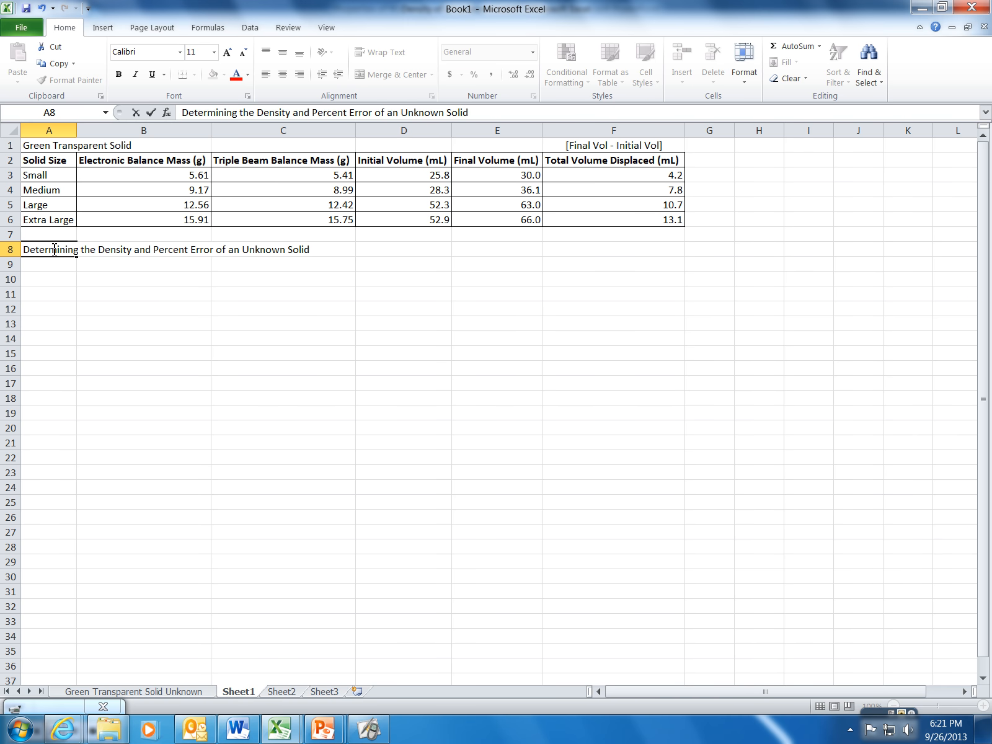
{"action": "type", "text": ", Green Transparent"}
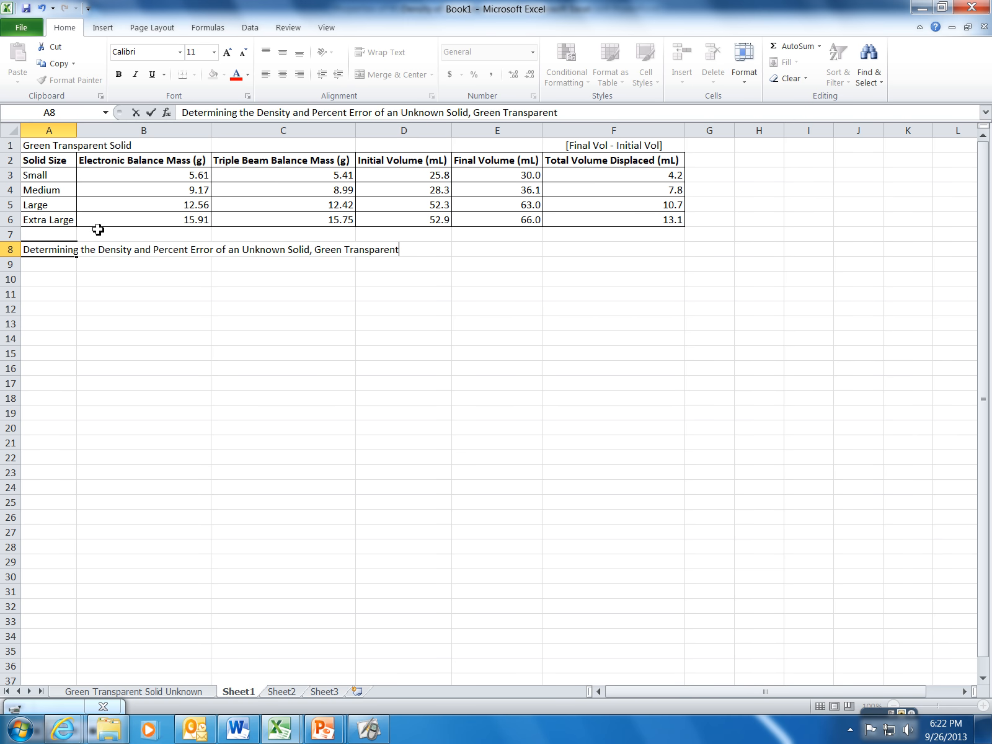
{"action": "key", "text": "Return"}
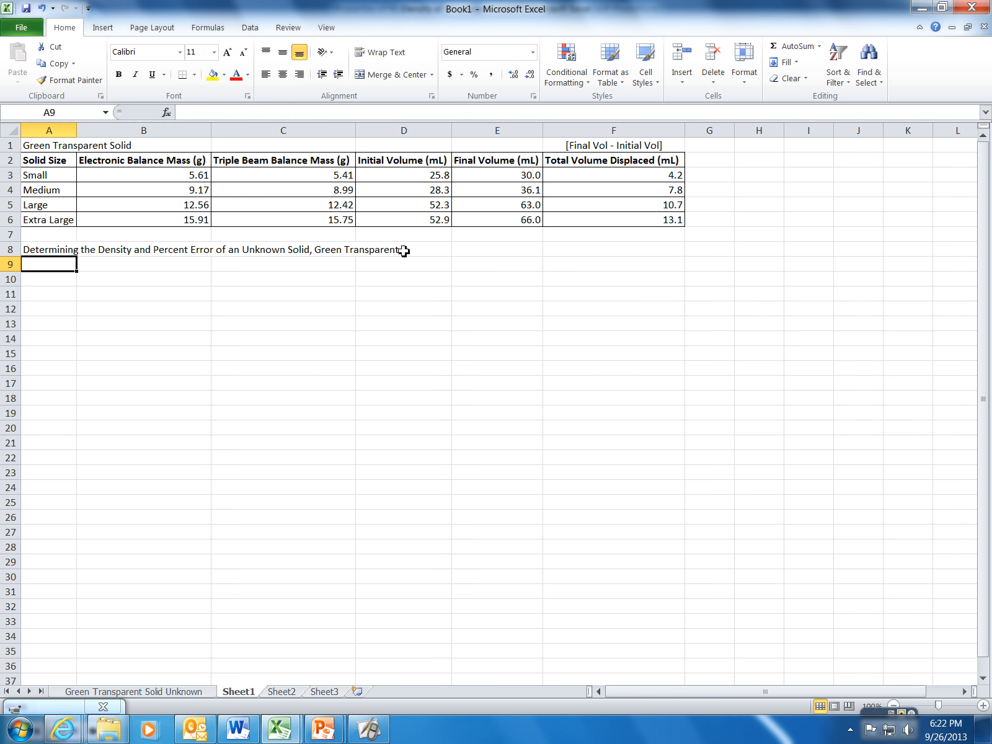
Step: Append the known density "(1.17 g/mL)" to the "Green Transparent Solid" title in cell A1
{"action": "left_click", "coordinate": [150, 145]}
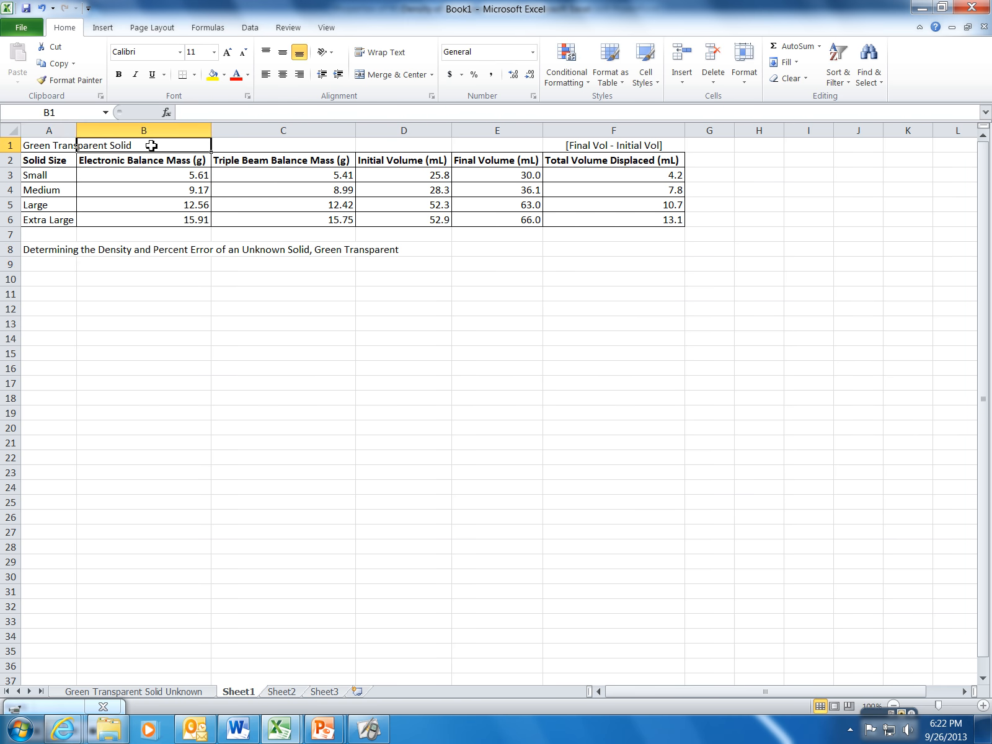
{"action": "left_click", "coordinate": [73, 145]}
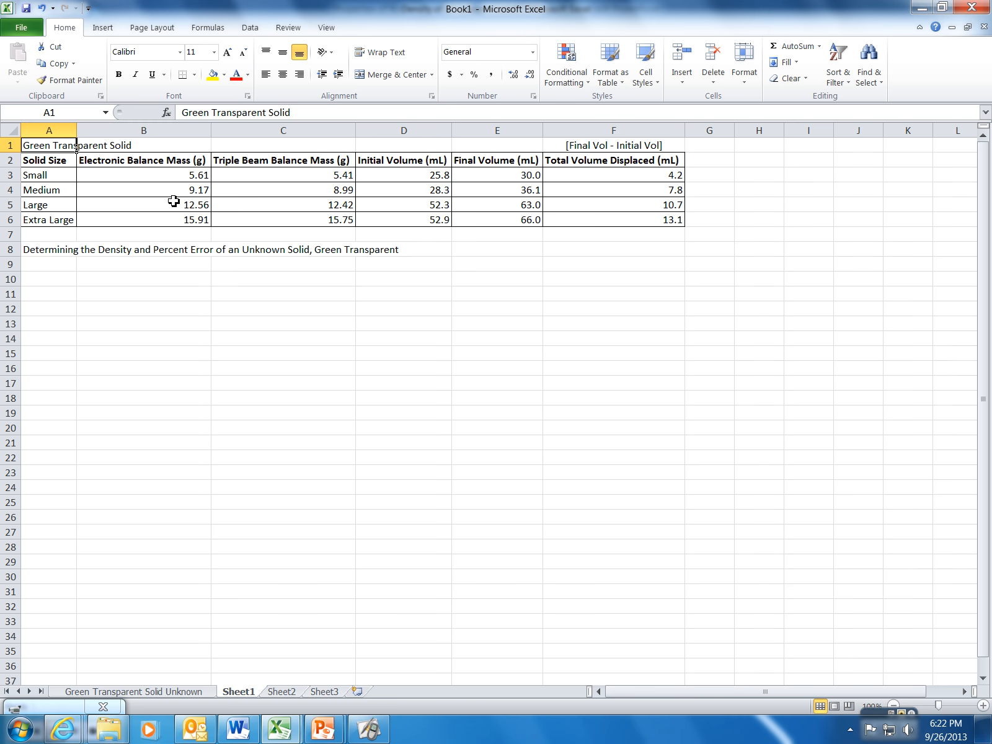
{"action": "left_click", "coordinate": [299, 111]}
{"action": "type", "text": "("}
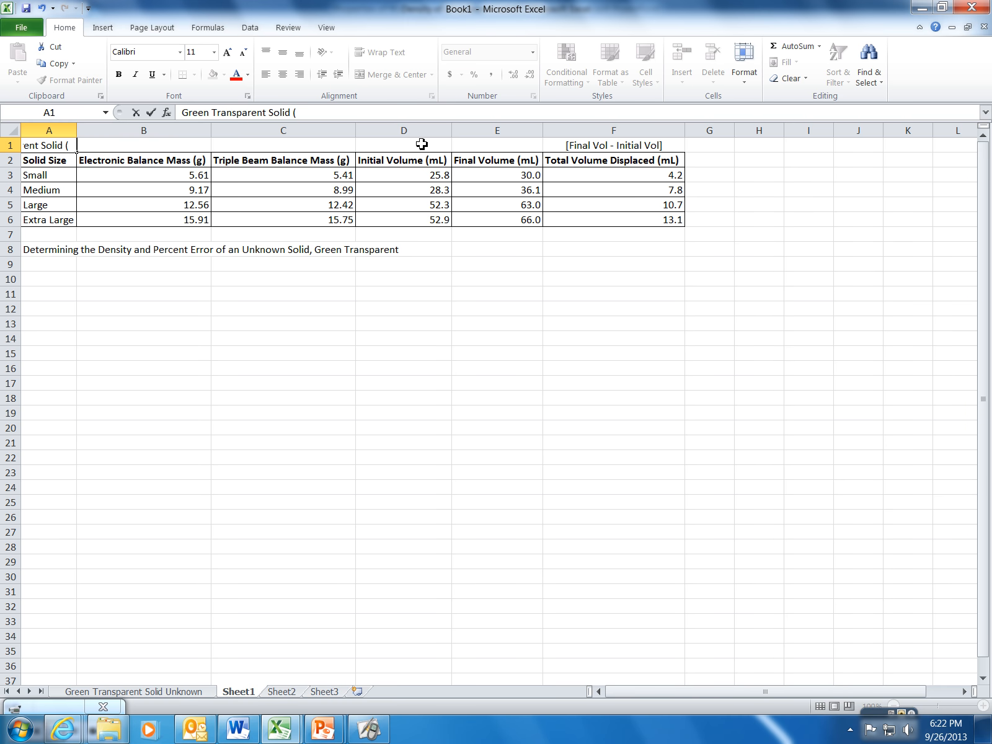
{"action": "type", "text": "1.17 g/mL)"}
{"action": "key", "text": "Return"}
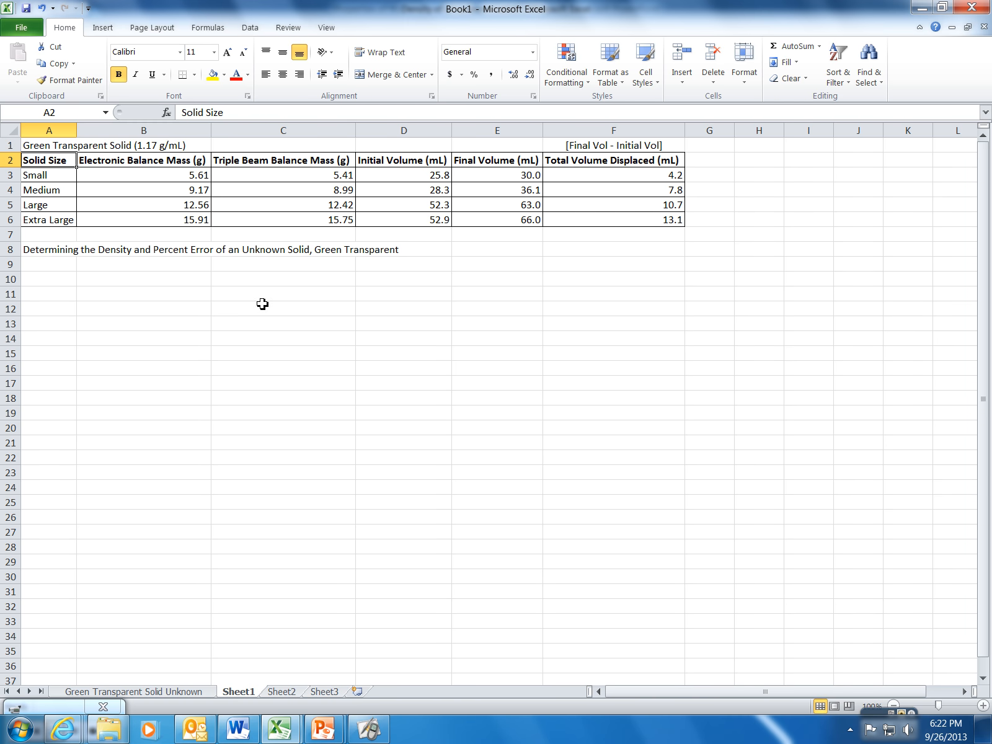
Step: Enter the column headers "Solid" in cell A9 and "Balance Type" in cell B9
{"action": "left_click", "coordinate": [59, 265]}
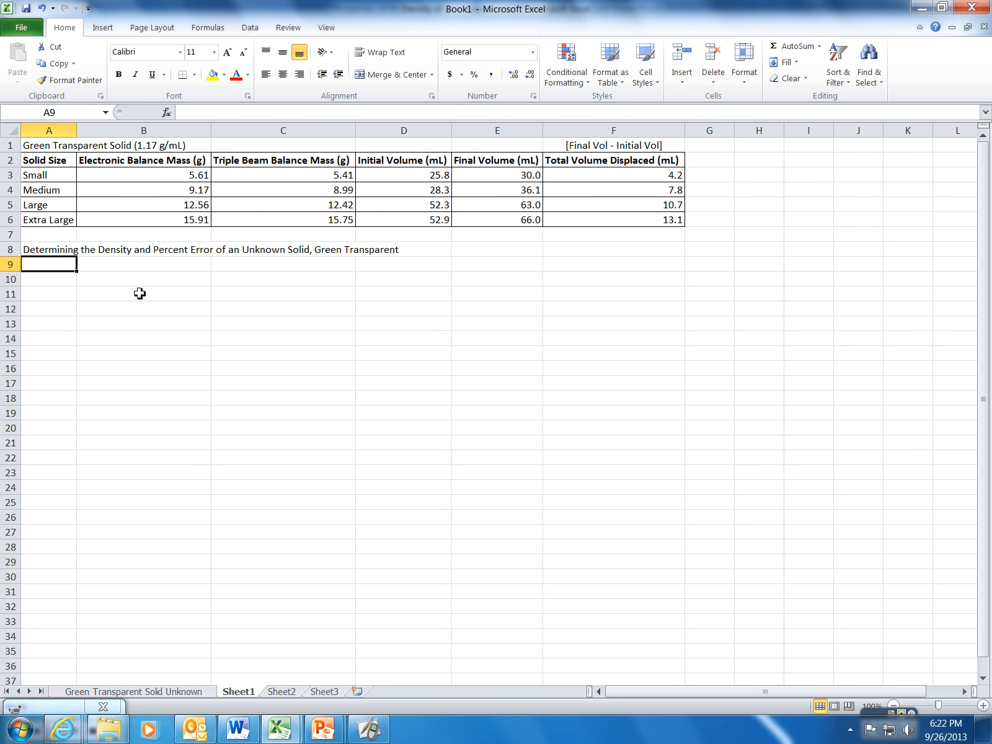
{"action": "type", "text": "So"}
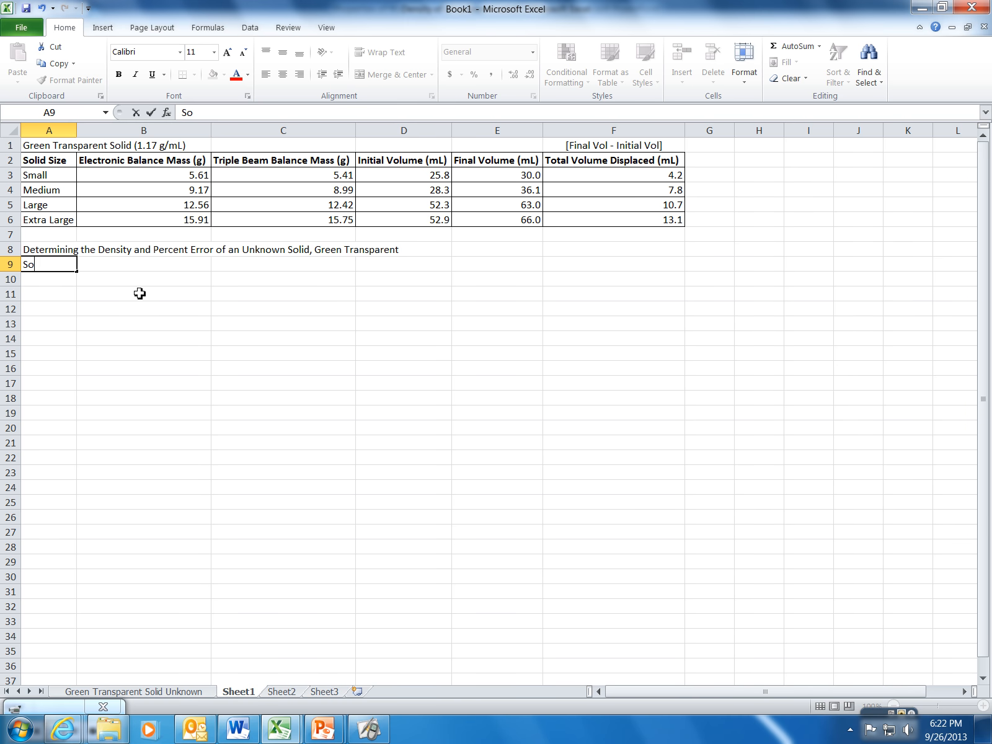
{"action": "type", "text": "lid"}
{"action": "key", "text": "Tab"}
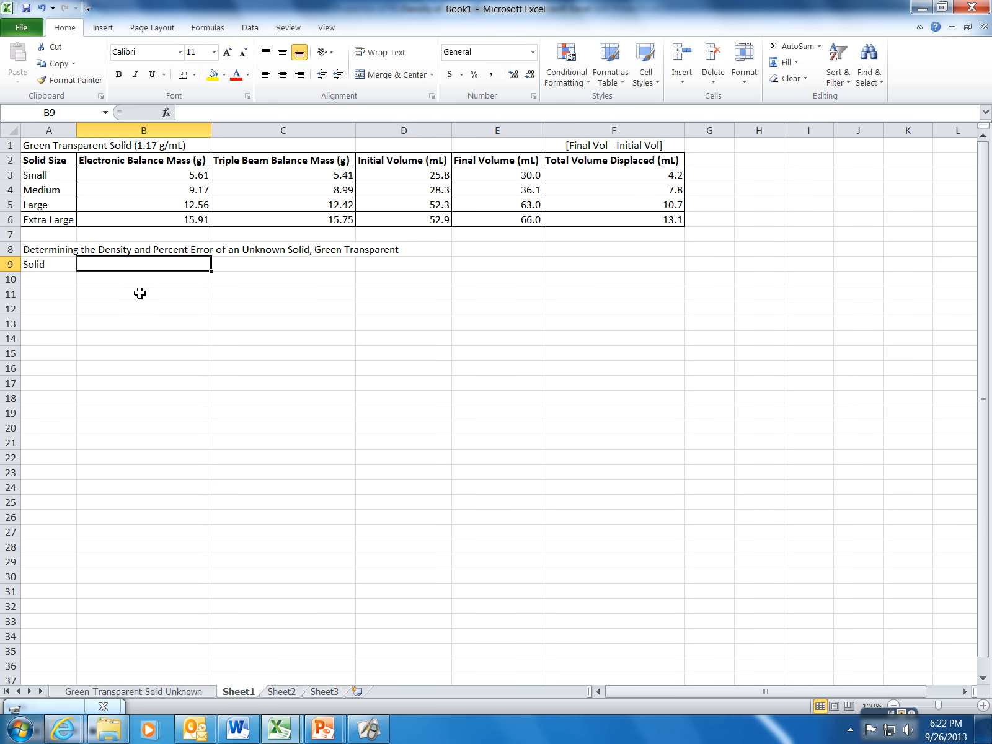
{"action": "type", "text": "Balance T"}
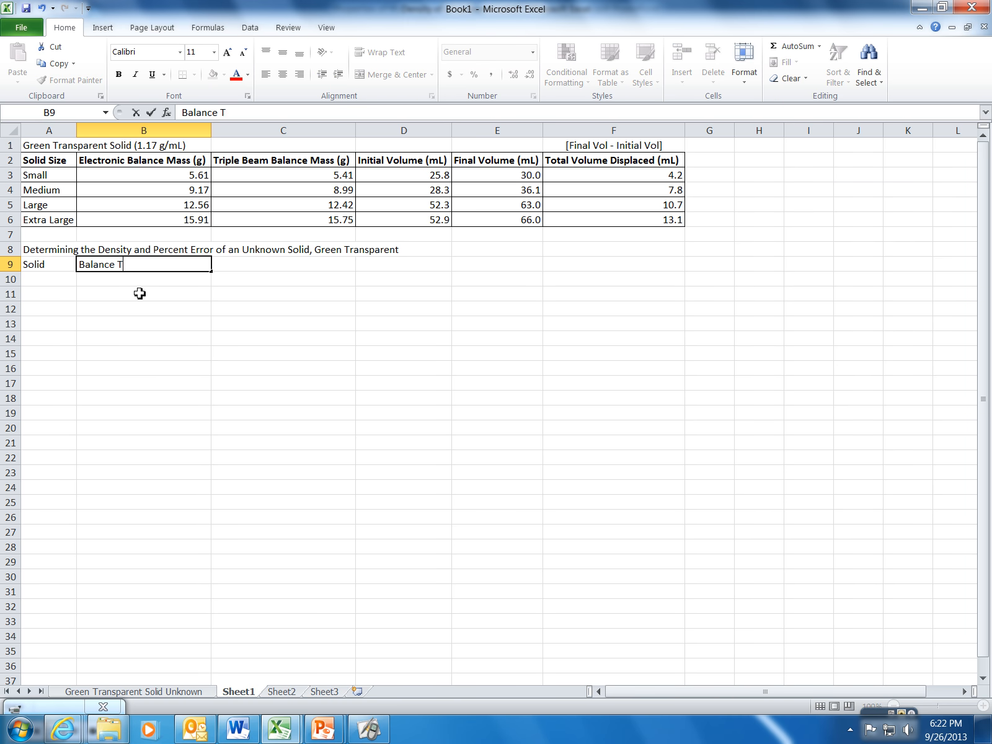
{"action": "type", "text": "ype"}
{"action": "key", "text": "Tab"}
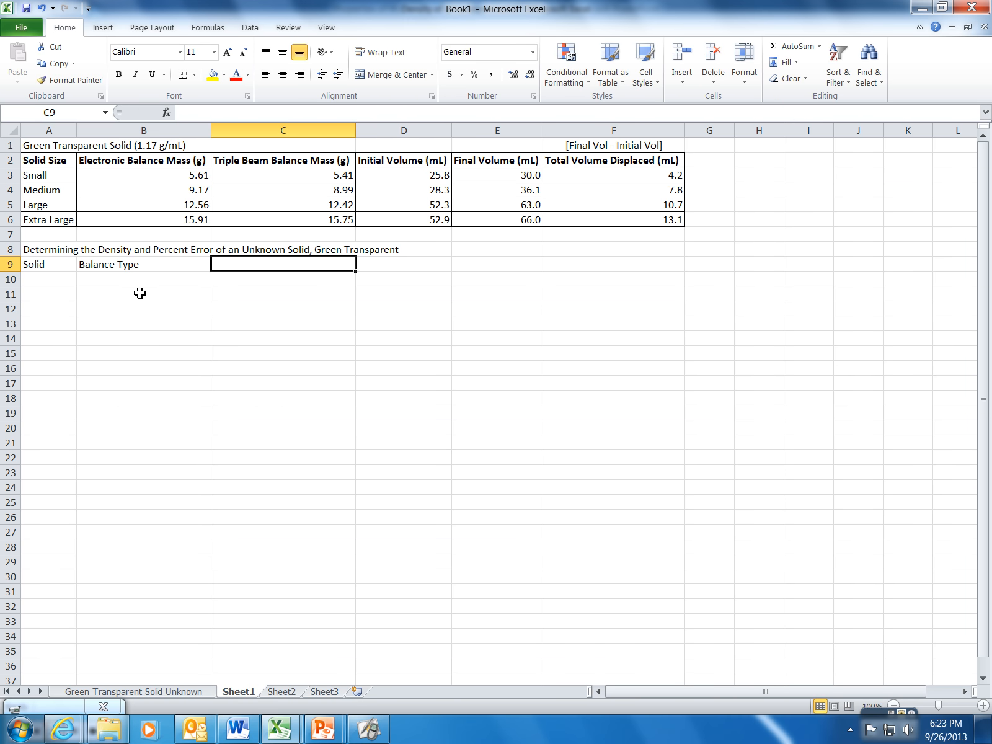
Step: Enter the column header "Actual Density (experimental)" in cell C9
{"action": "type", "text": "Actia"}
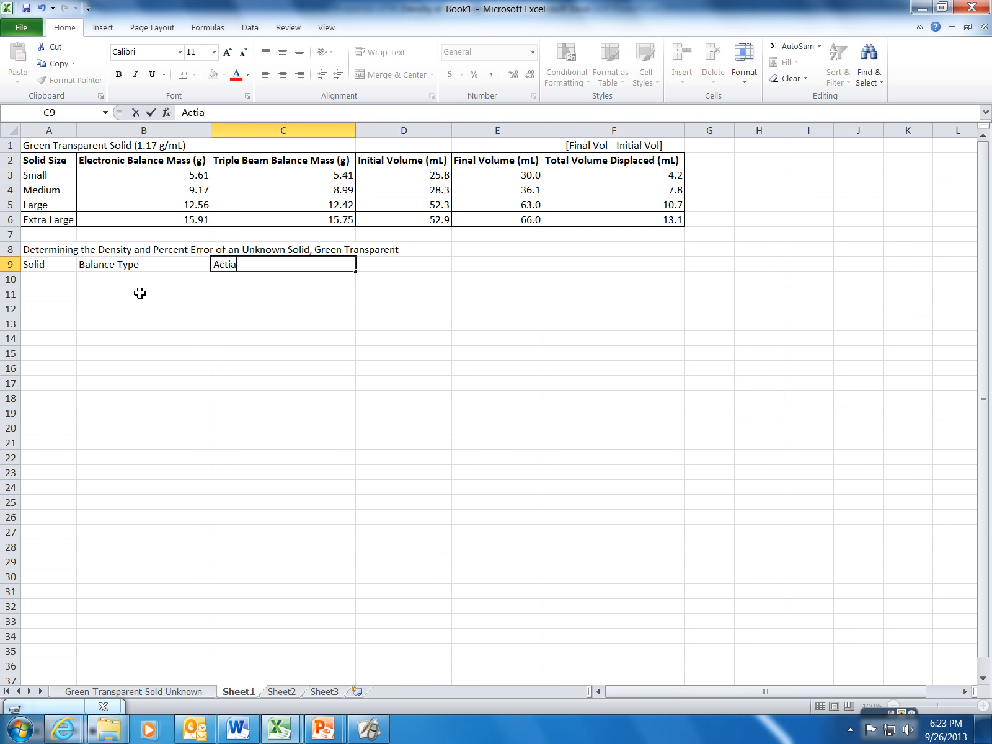
{"action": "key", "text": "BackSpace"}
{"action": "key", "text": "BackSpace"}
{"action": "key", "text": "BackSpace"}
{"action": "type", "text": "tual Density (exper"}
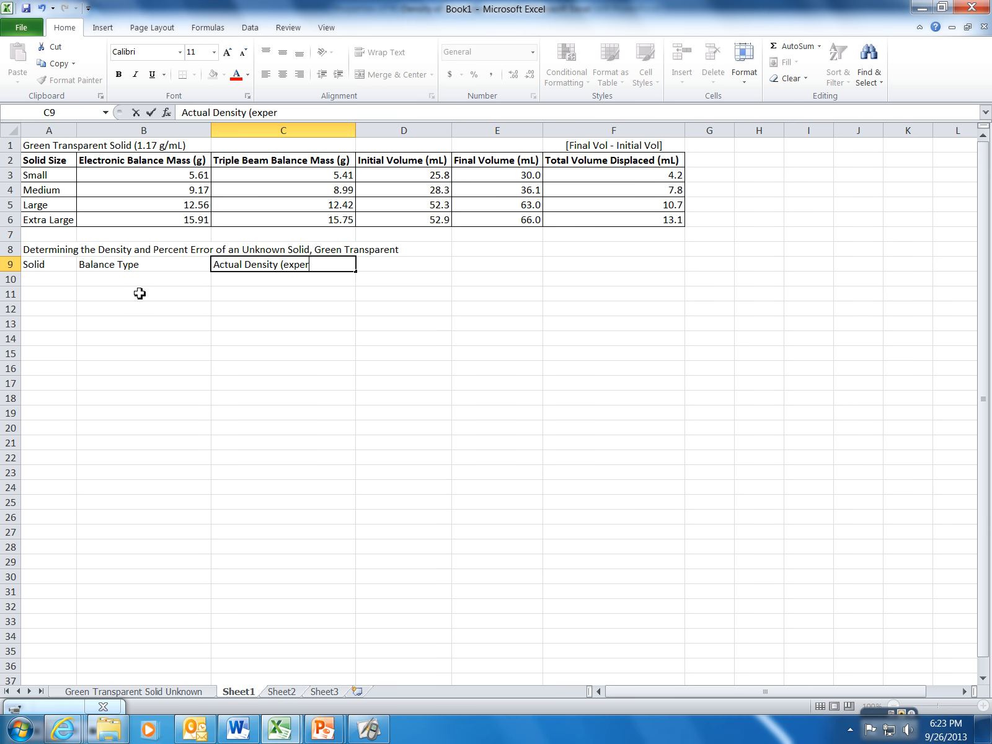
{"action": "type", "text": "imental)"}
{"action": "key", "text": "Tab"}
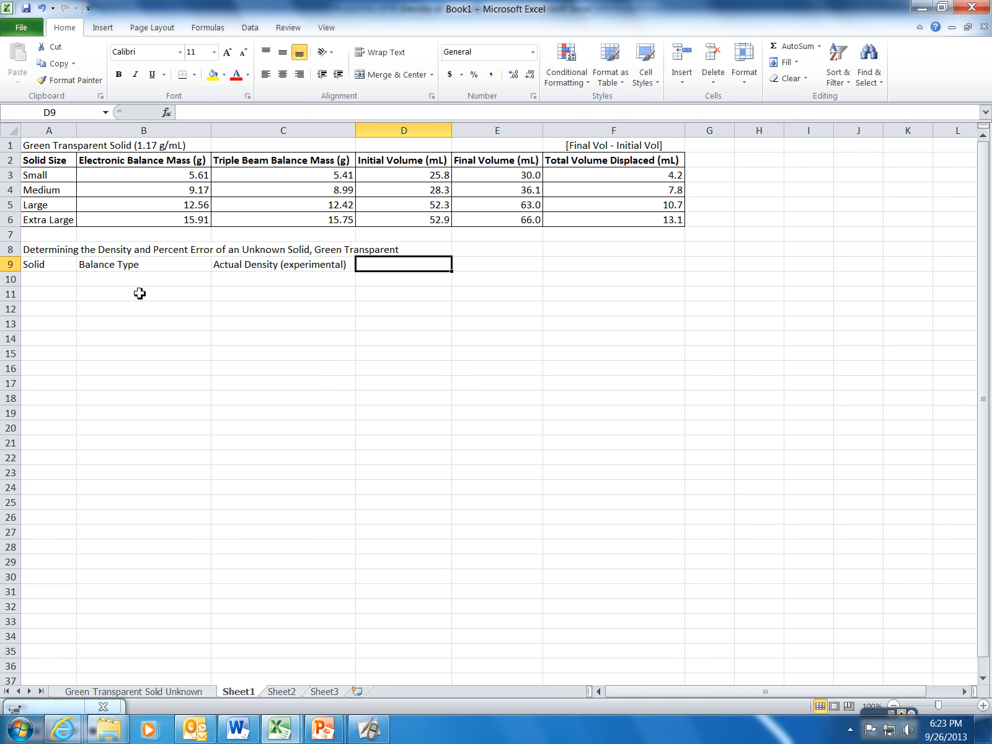
Step: Enter the column header "Theoretical Density (known)" in cell D9 and autofit column D to it
{"action": "type", "text": "Theor"}
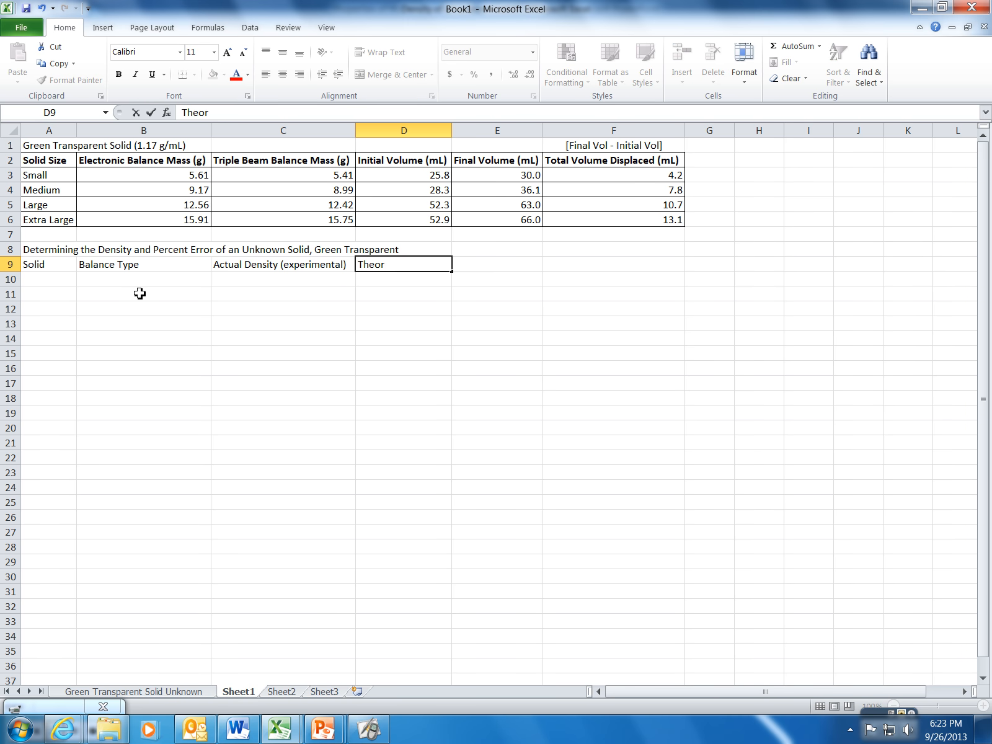
{"action": "type", "text": "etical Density ("}
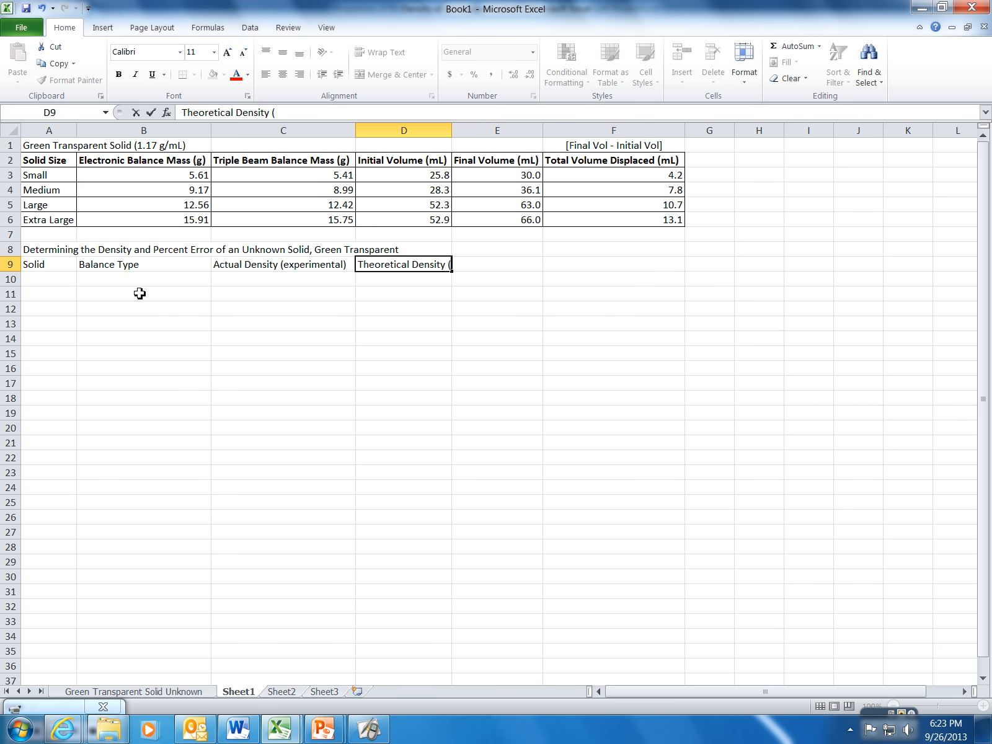
{"action": "type", "text": "known)"}
{"action": "left_click", "coordinate": [455, 130]}
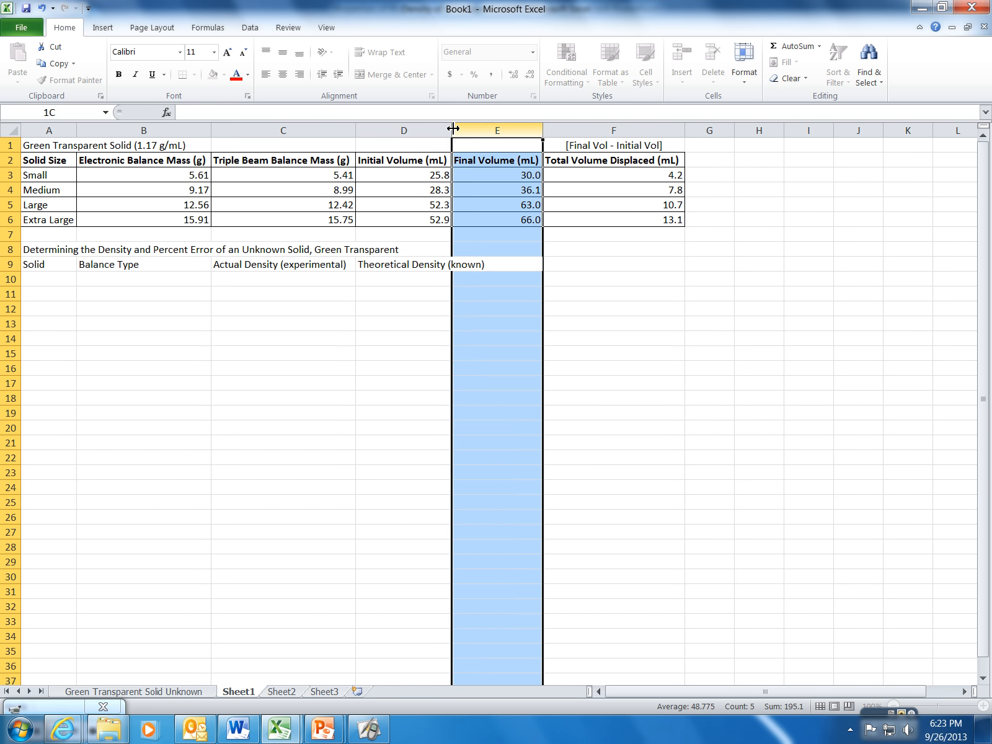
{"action": "double_click", "coordinate": [453, 128]}
Step: Enter the column headers "% Error" in cell E9 and "% Error with correct Sig Figs" in cell F9
{"action": "left_click", "coordinate": [521, 262]}
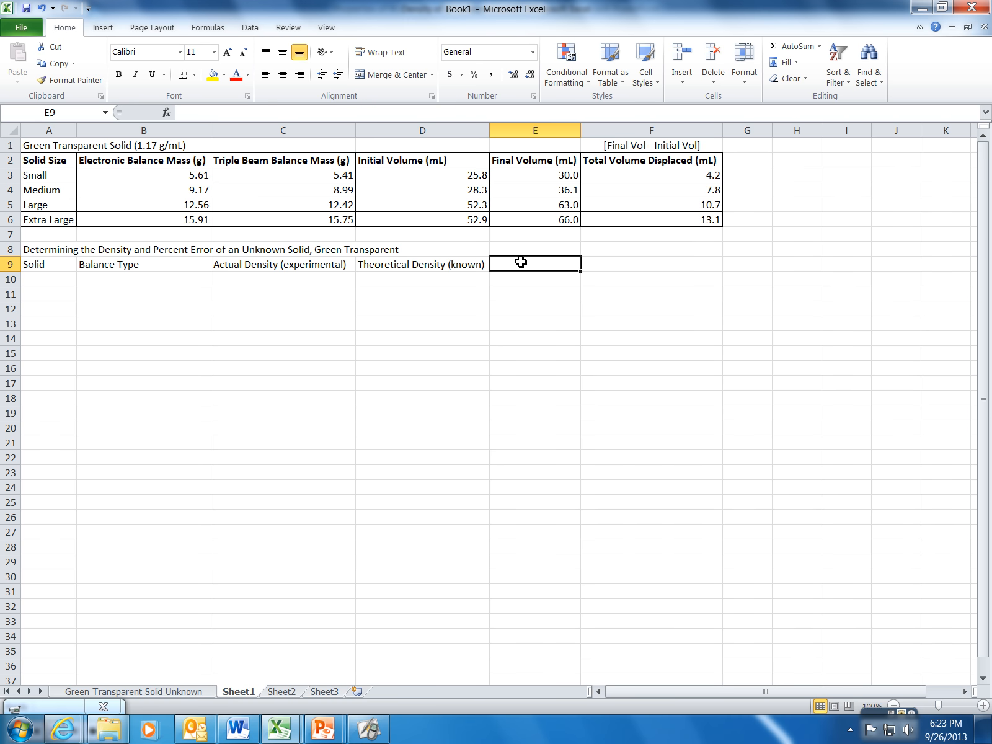
{"action": "type", "text": "% Erro"}
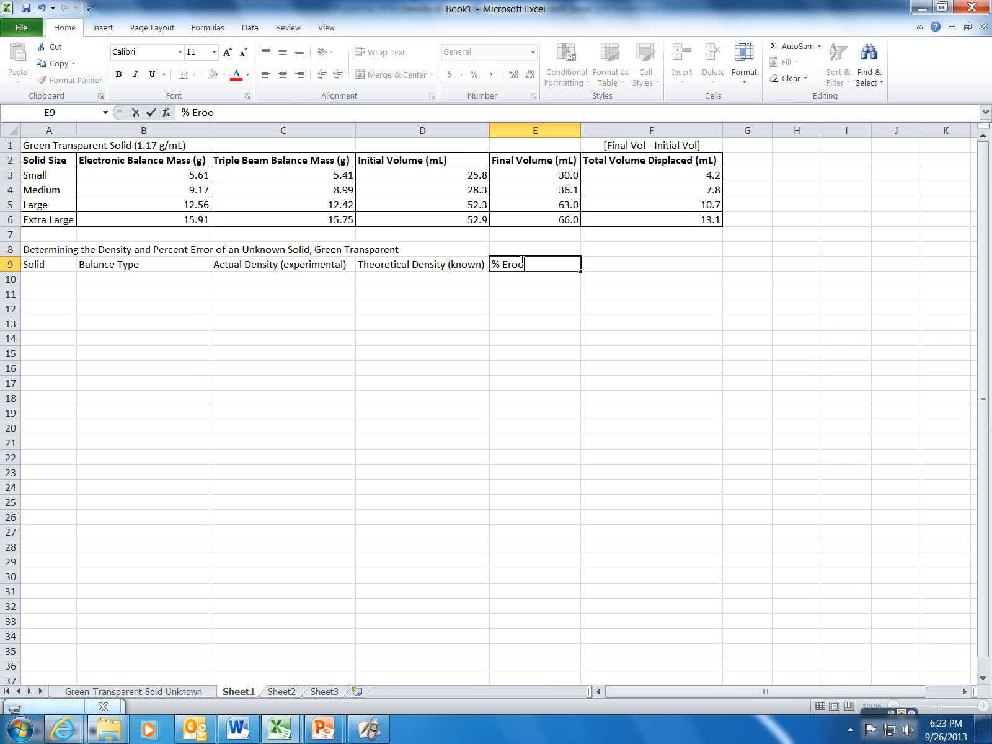
{"action": "type", "text": "r"}
{"action": "left_click", "coordinate": [604, 268]}
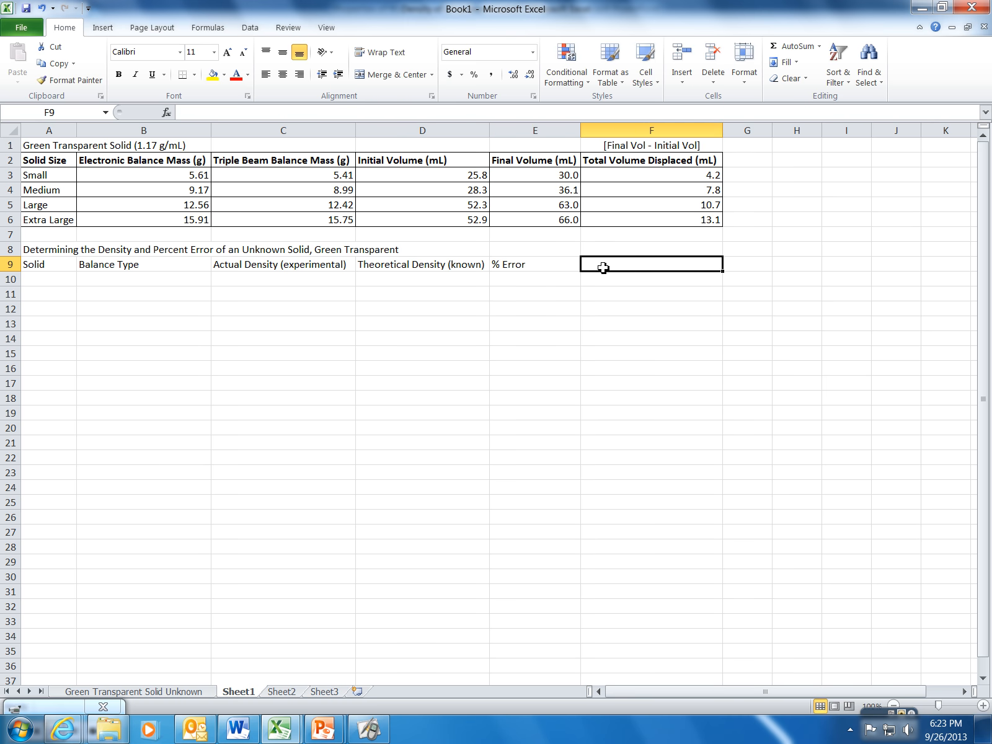
{"action": "type", "text": "% Error "}
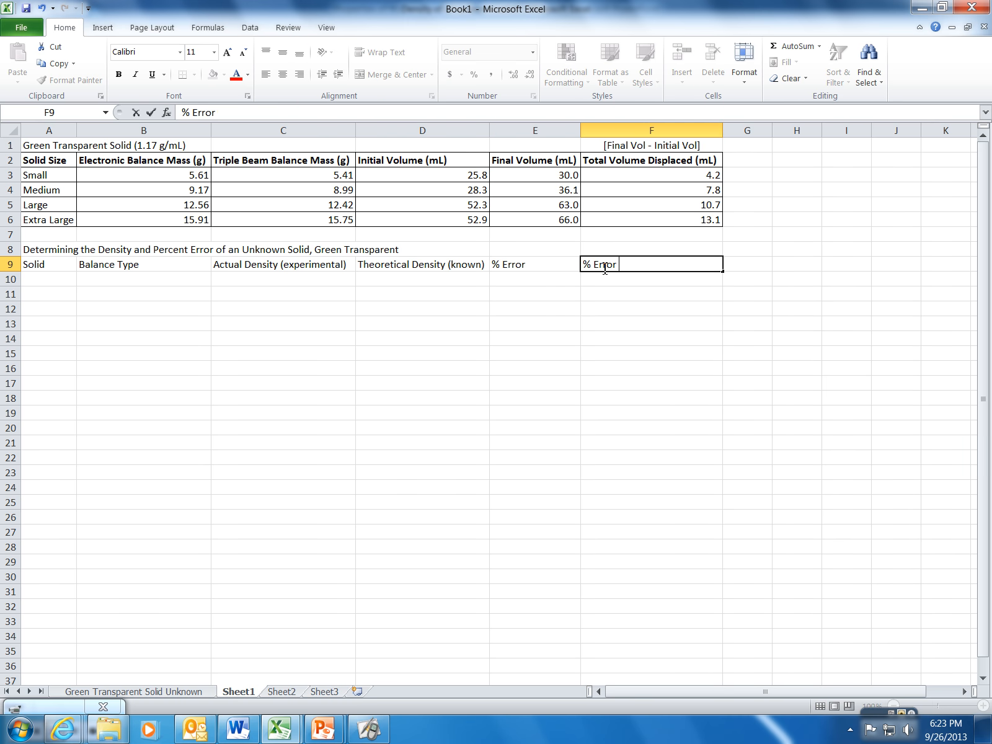
{"action": "type", "text": "with correct Sig Figs"}
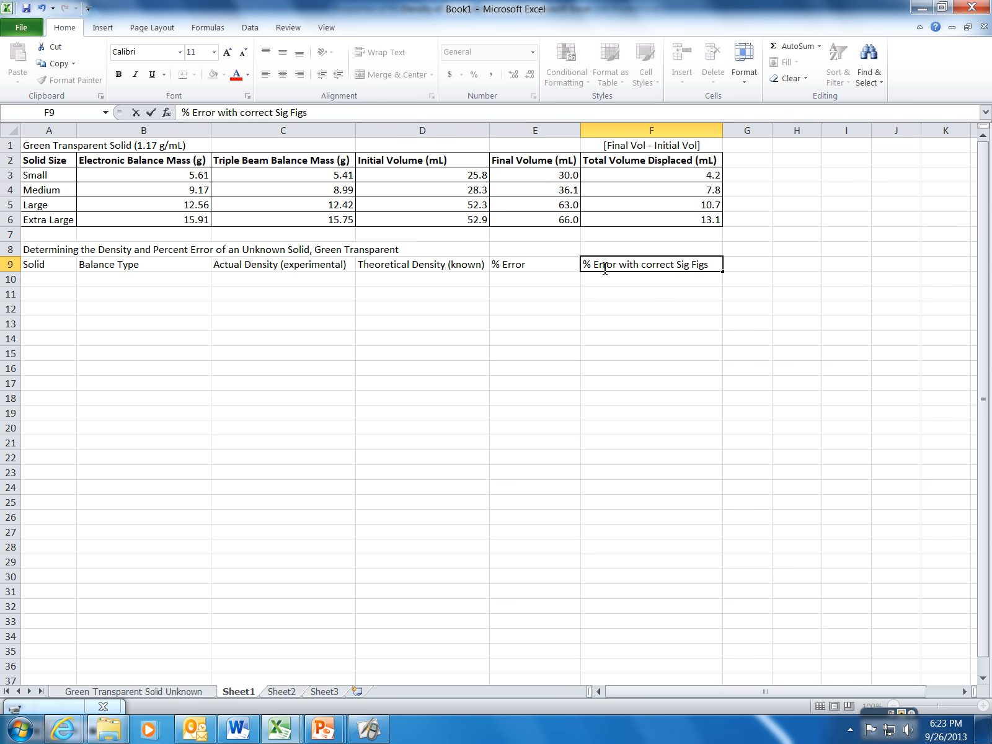
{"action": "left_click", "coordinate": [658, 320]}
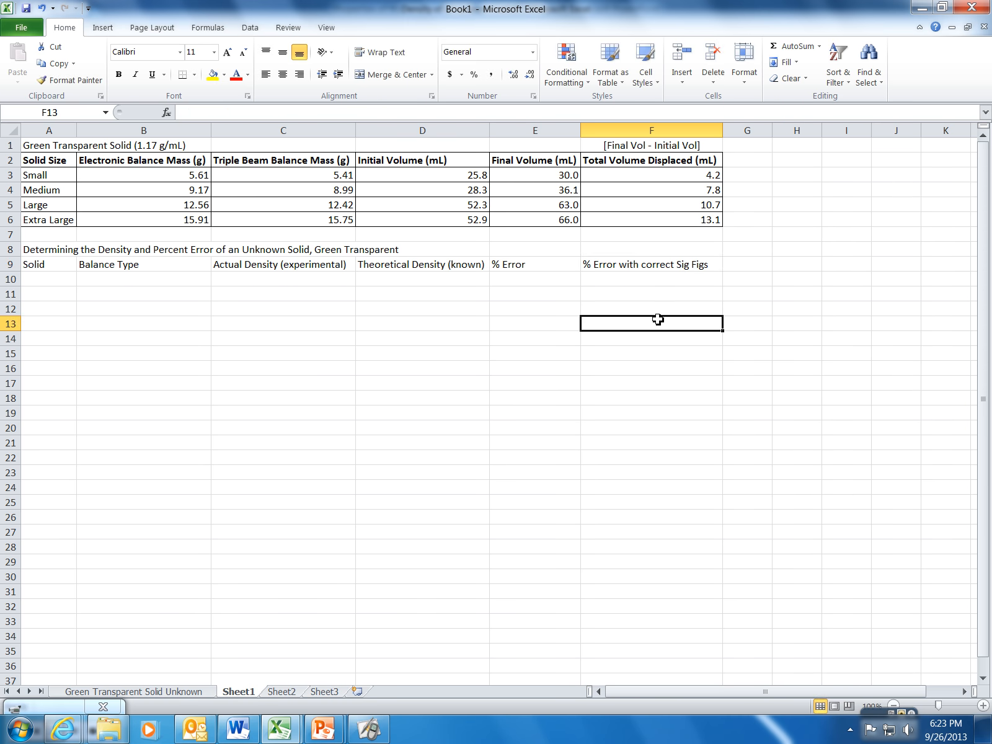
Step: Enter "Green Transparent" under the Solid header in cell A10 and widen column A to fit the text
{"action": "left_click", "coordinate": [35, 278]}
{"action": "type", "text": "Gr"}
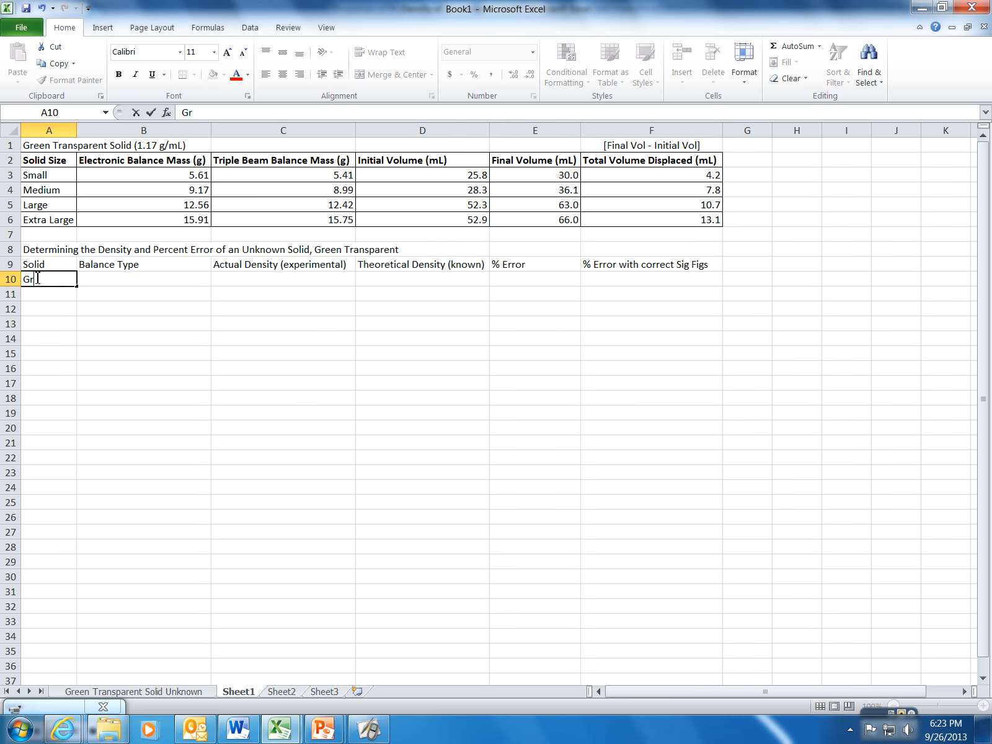
{"action": "type", "text": "een Transparent"}
{"action": "left_click", "coordinate": [82, 130]}
{"action": "left_click_drag", "start_coordinate": [80, 130], "coordinate": [109, 130]}
Step: List "Electronic Balance" in cell B10 and "Triple Beam Balance" in cell B11 under the Balance Type header
{"action": "left_click", "coordinate": [149, 280]}
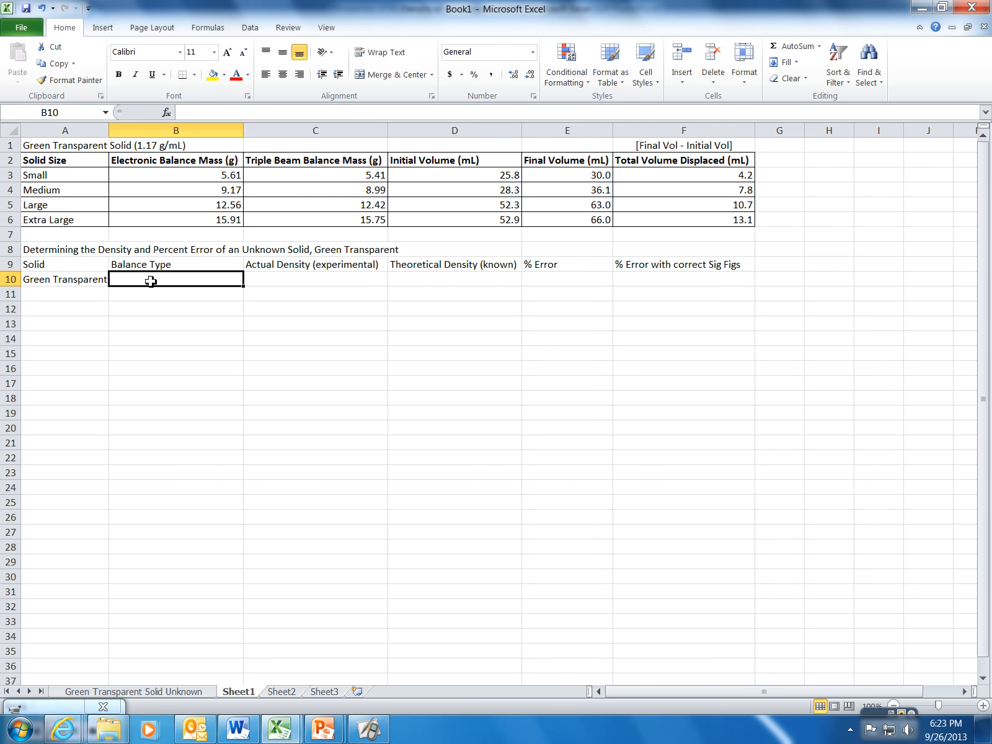
{"action": "type", "text": "Electr"}
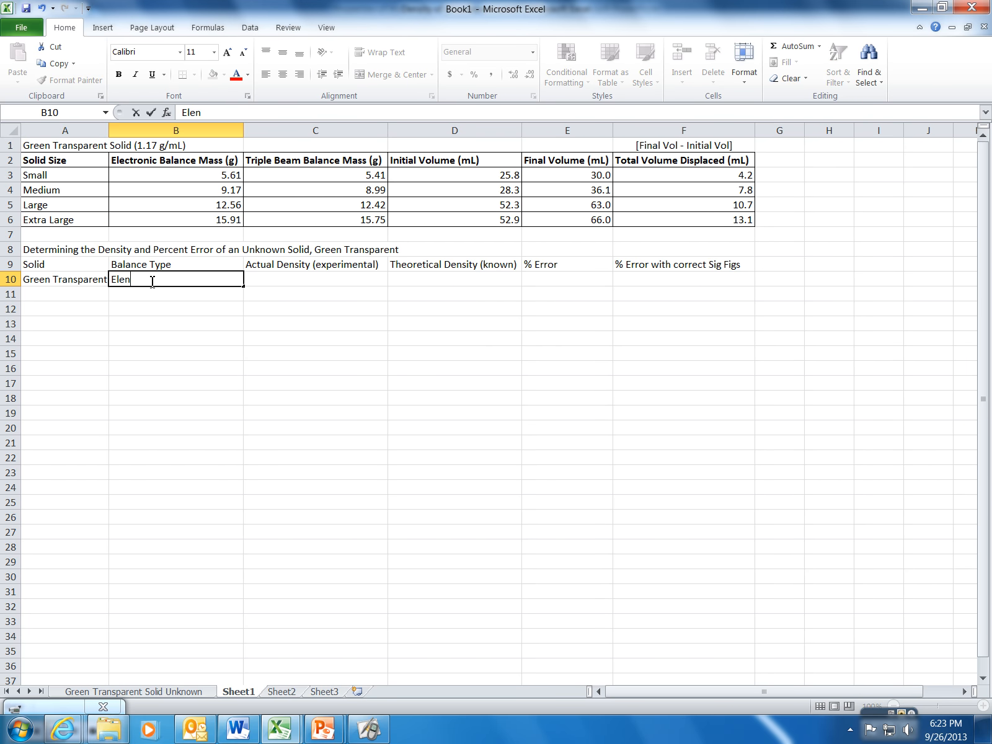
{"action": "type", "text": "onic Balance"}
{"action": "key", "text": "Return"}
{"action": "type", "text": "Triple Beam O"}
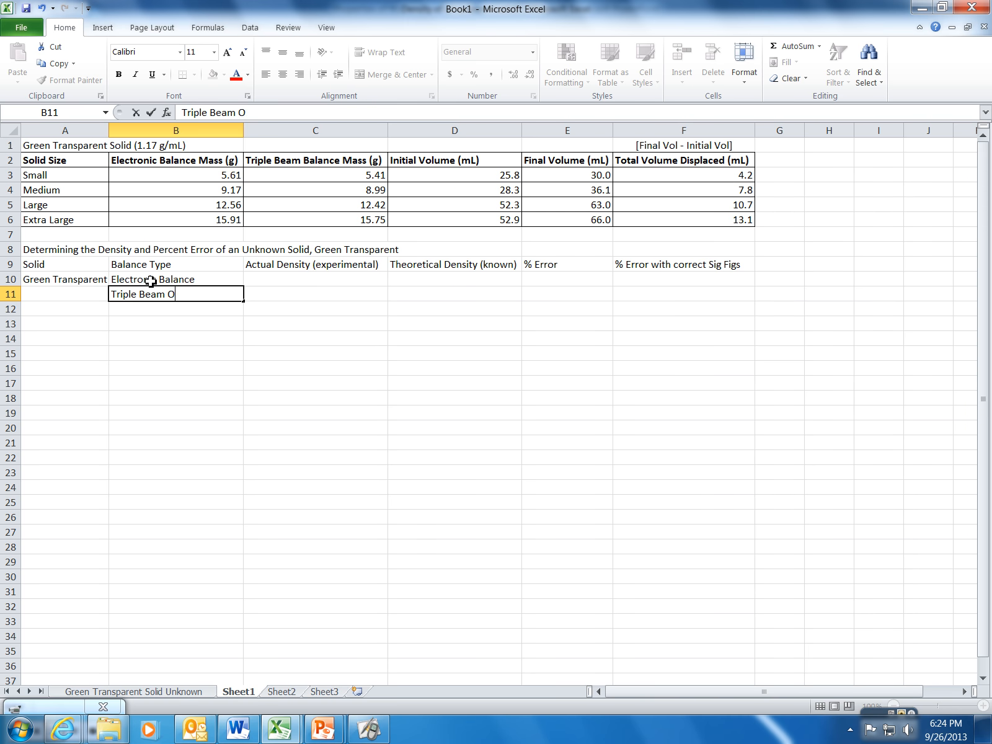
{"action": "key", "text": "BackSpace"}
{"action": "type", "text": "Balance"}
Step: Look up the electronic balance trendline's slope on the chart sheet and enter 1.1504 as its actual density in cell C10
{"action": "left_click", "coordinate": [278, 279]}
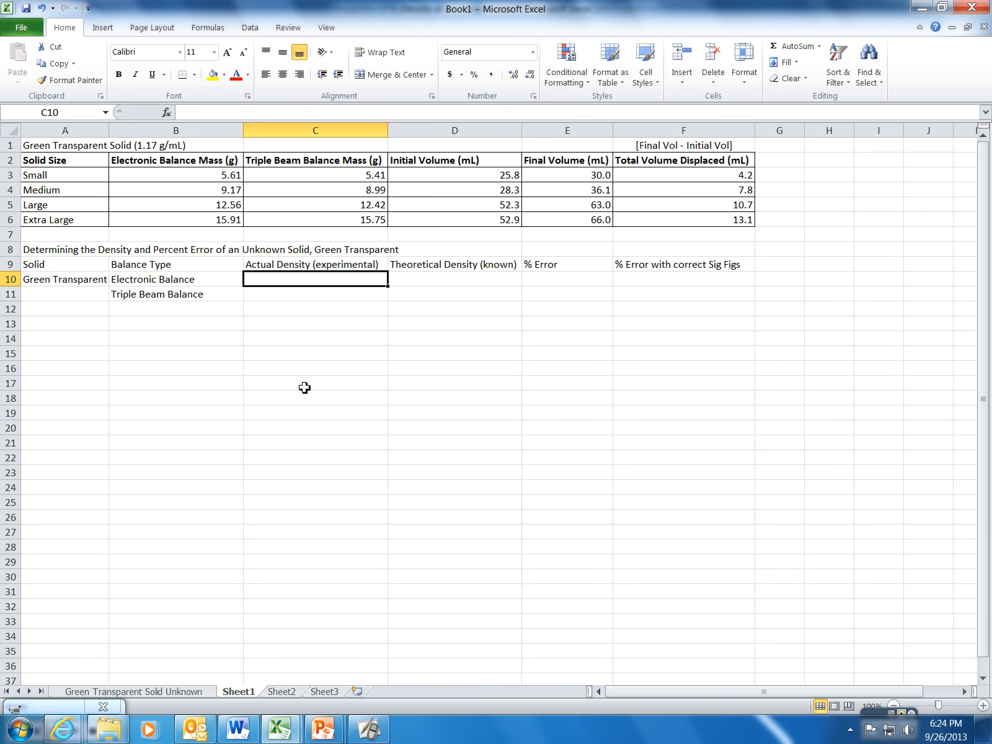
{"action": "left_click", "coordinate": [197, 692]}
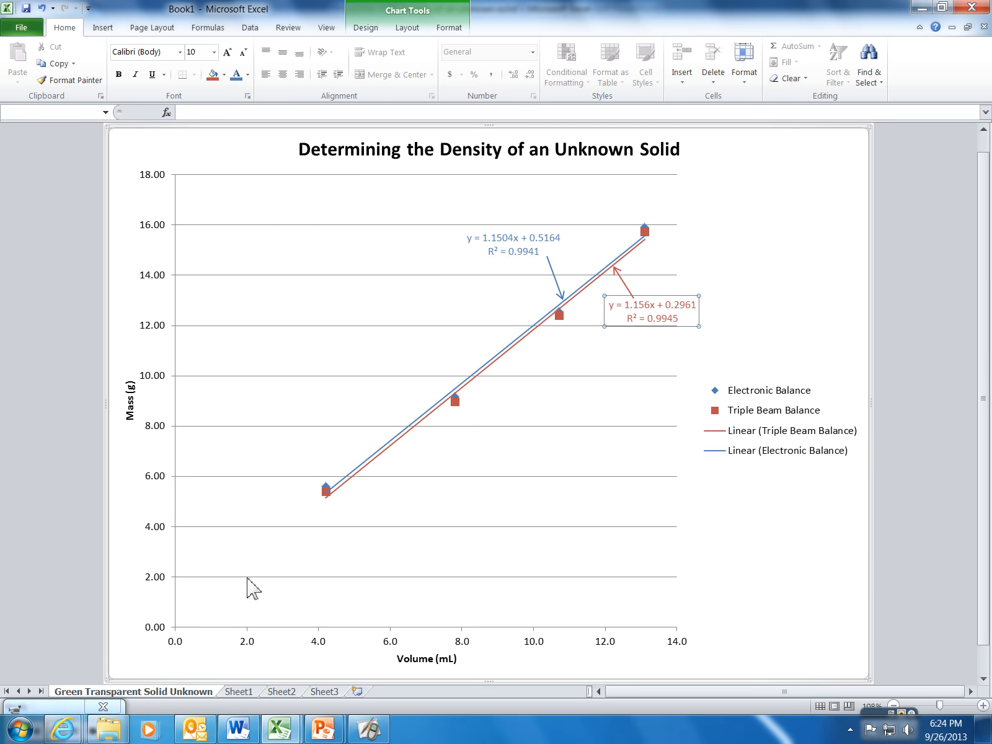
{"action": "left_click", "coordinate": [239, 692]}
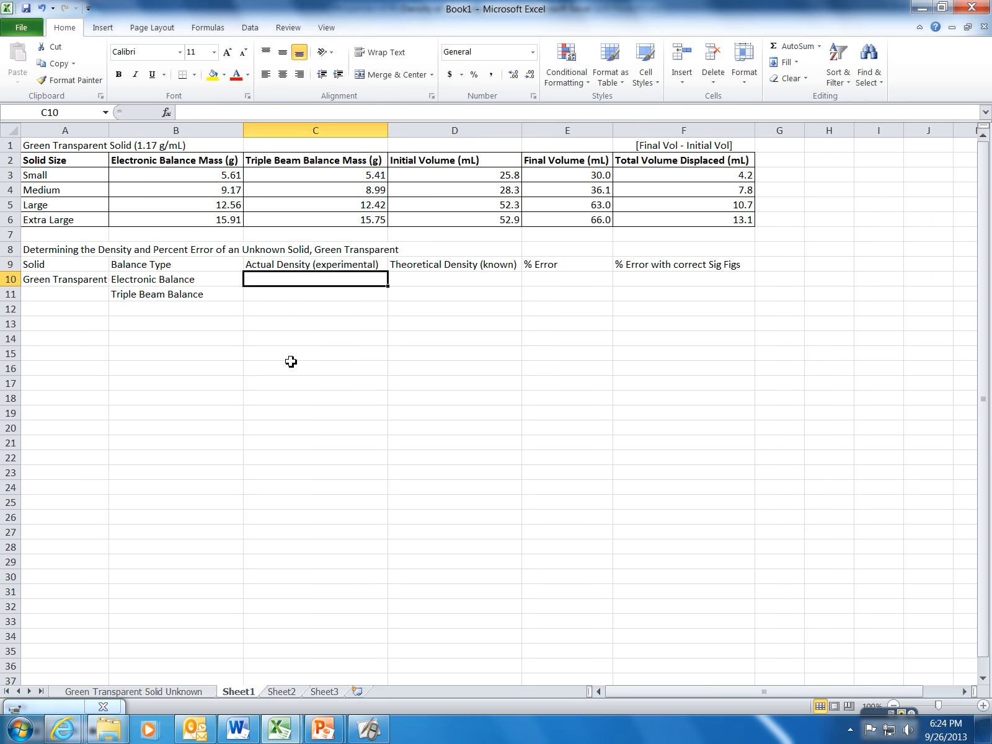
{"action": "type", "text": "1.1504"}
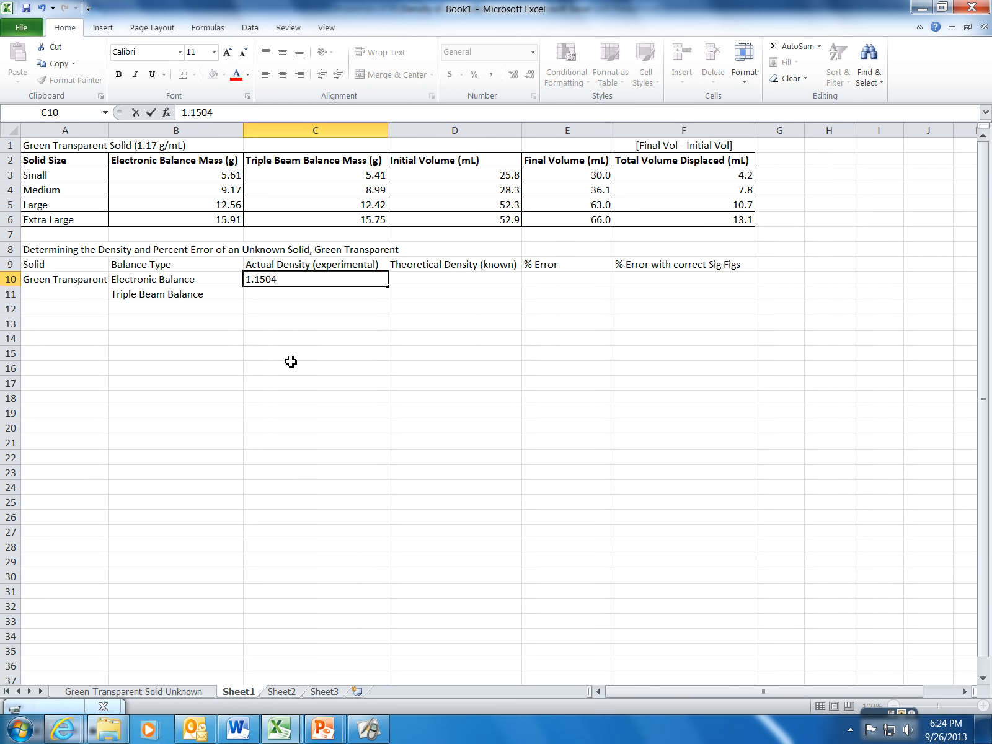
{"action": "key", "text": "Return"}
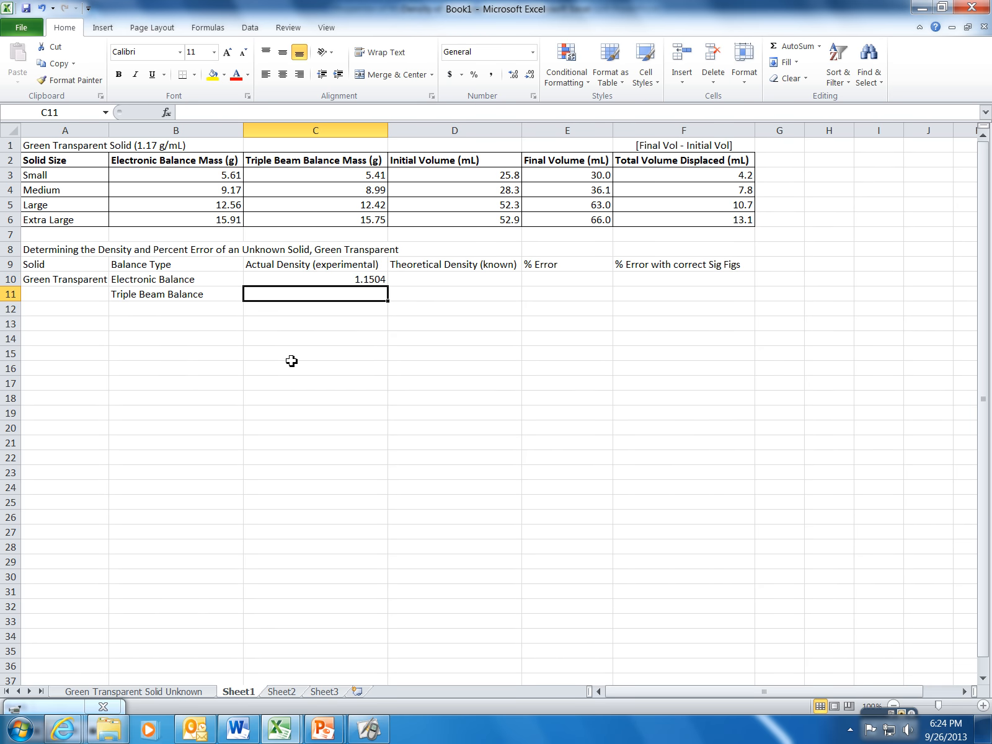
Step: Check the triple beam balance trendline's slope on the chart sheet and enter 1.156 as its actual density in cell C11
{"action": "left_click", "coordinate": [209, 693]}
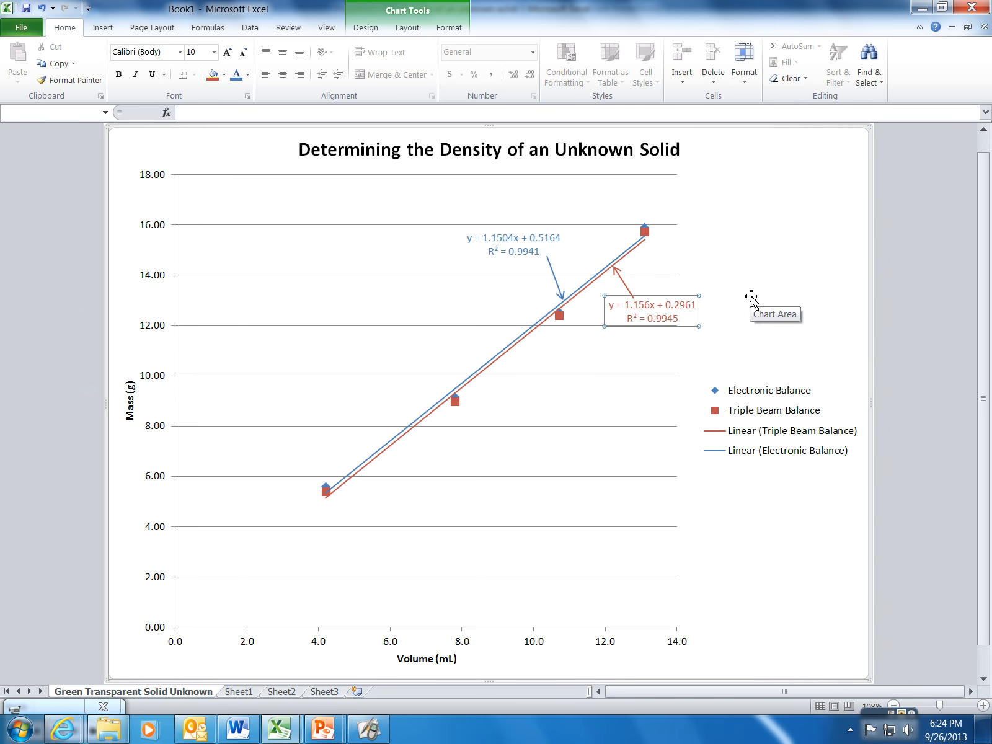
{"action": "left_click", "coordinate": [239, 692]}
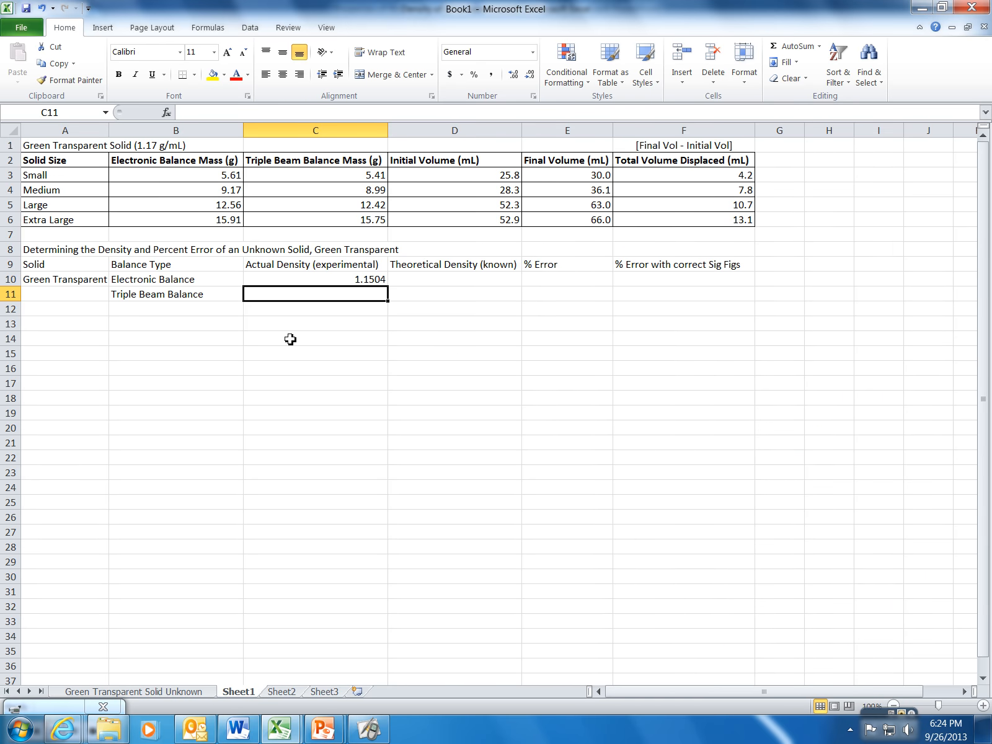
{"action": "type", "text": "1.156"}
{"action": "key", "text": "Return"}
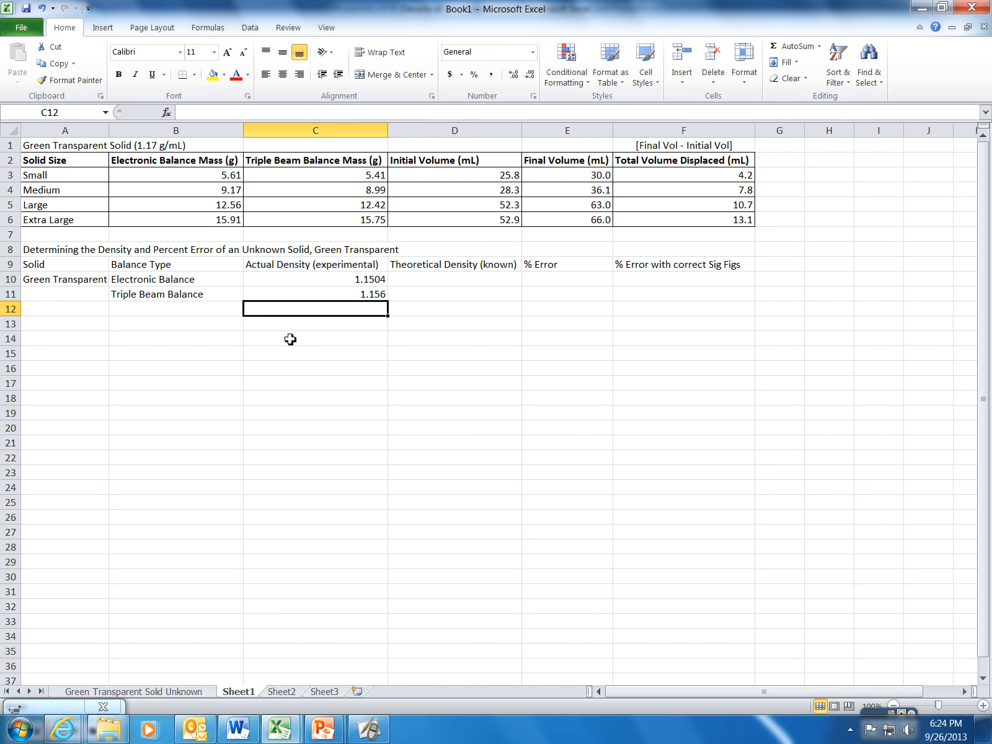
Step: Enter the theoretical density 1.17 for both balances in cells D10 and D11
{"action": "left_click", "coordinate": [432, 285]}
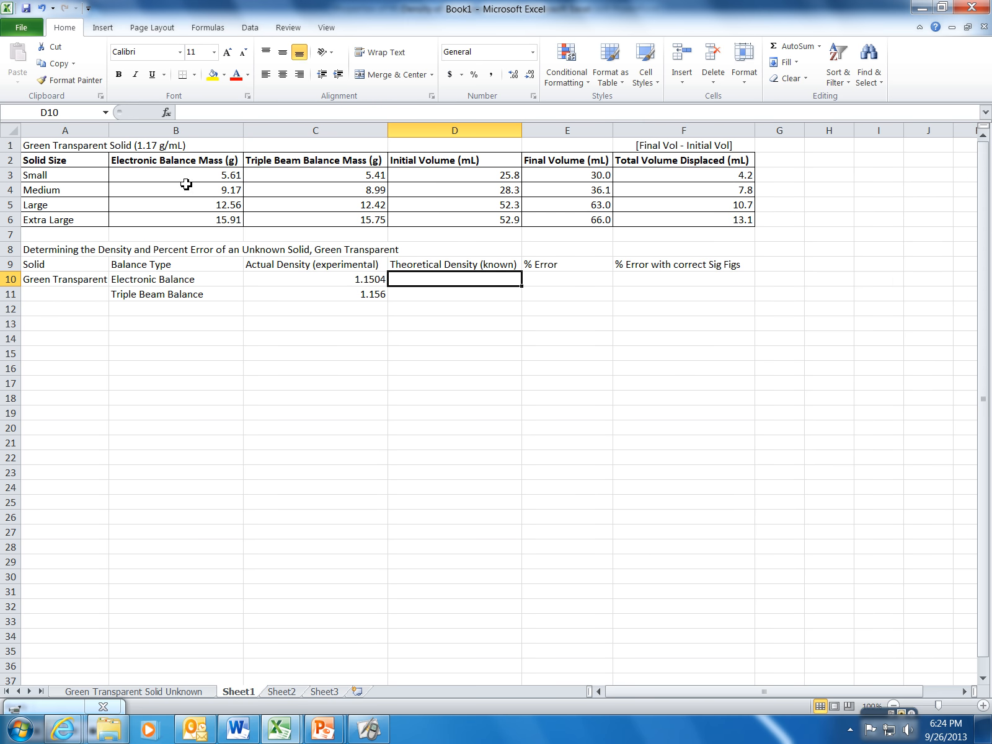
{"action": "type", "text": "1.17"}
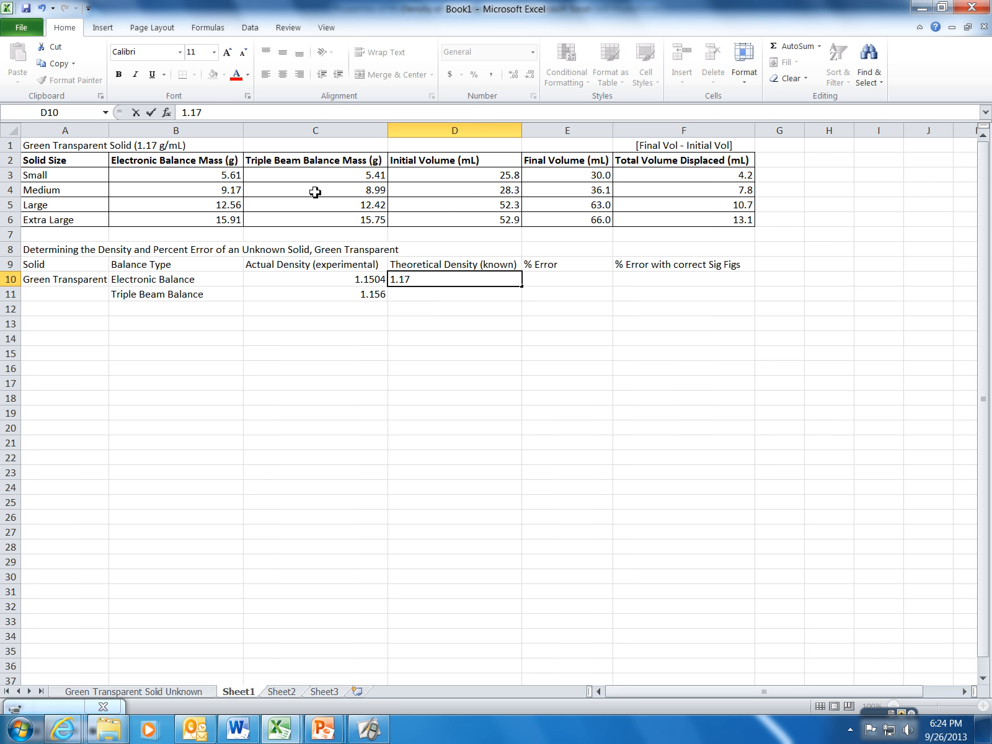
{"action": "key", "text": "Return"}
{"action": "type", "text": "1.17"}
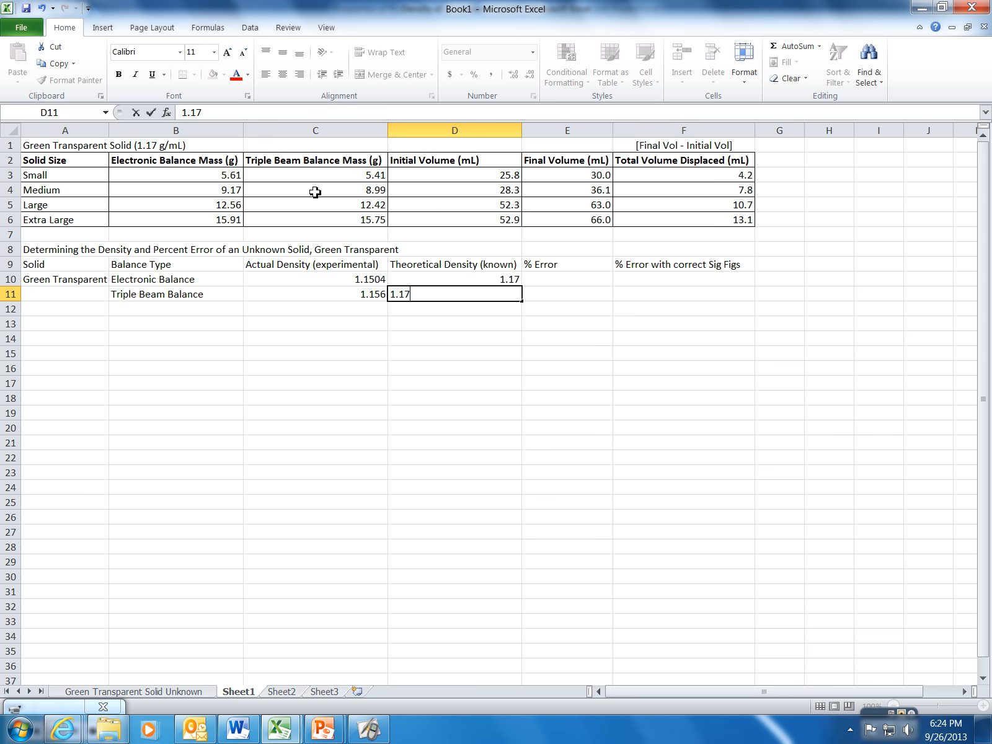
{"action": "key", "text": "Return"}
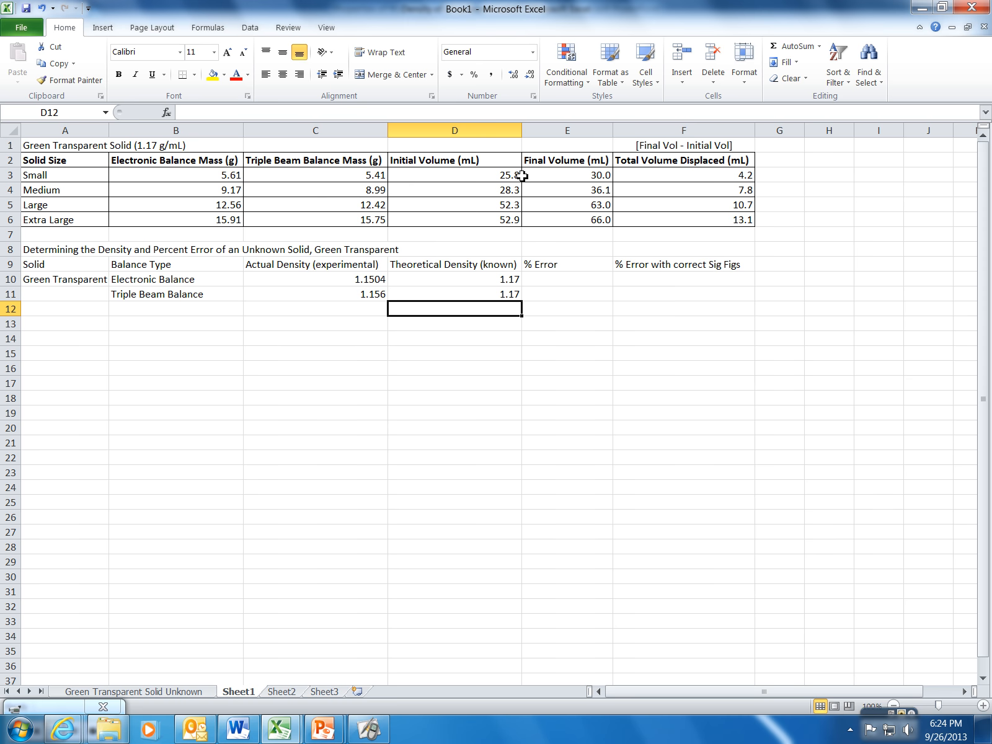
Step: Enter the formula note "[(Actual-Theoretical)/Theoretical * 100]" in cell E8 above the % Error header
{"action": "left_click", "coordinate": [542, 279]}
{"action": "left_click", "coordinate": [537, 252]}
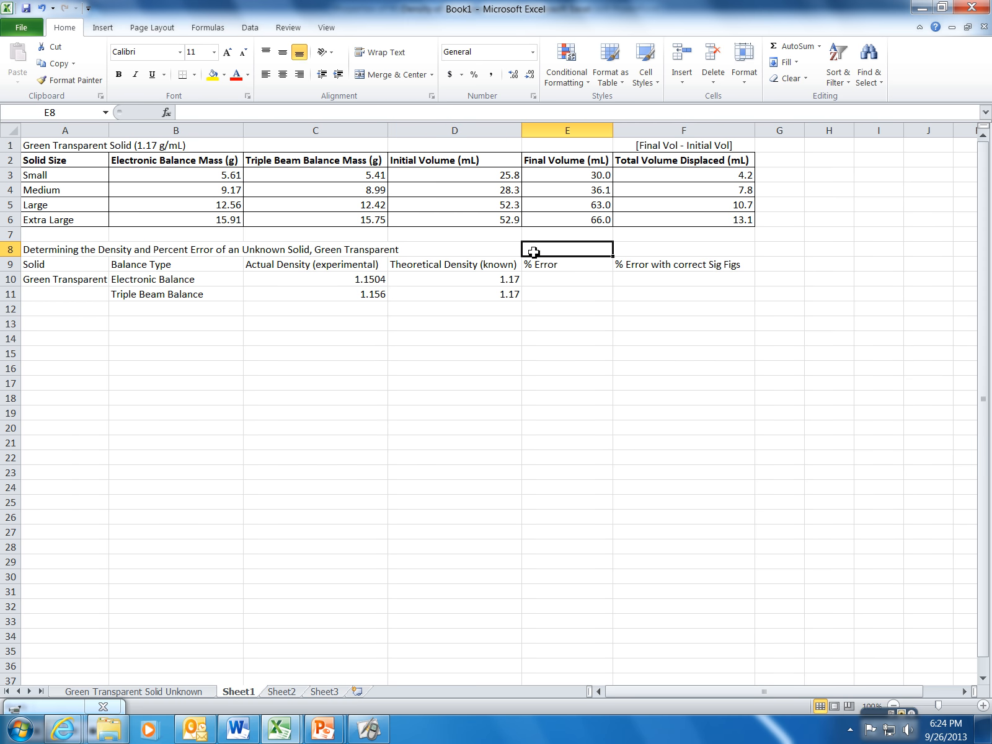
{"action": "type", "text": "["}
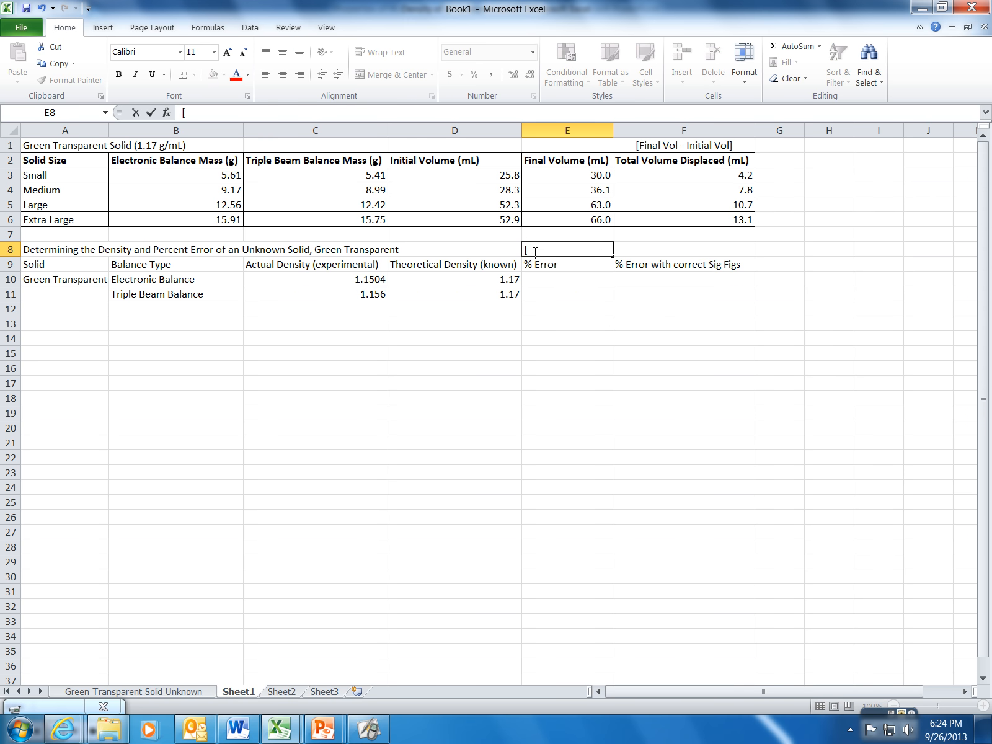
{"action": "type", "text": "(Actual-Theoretical"}
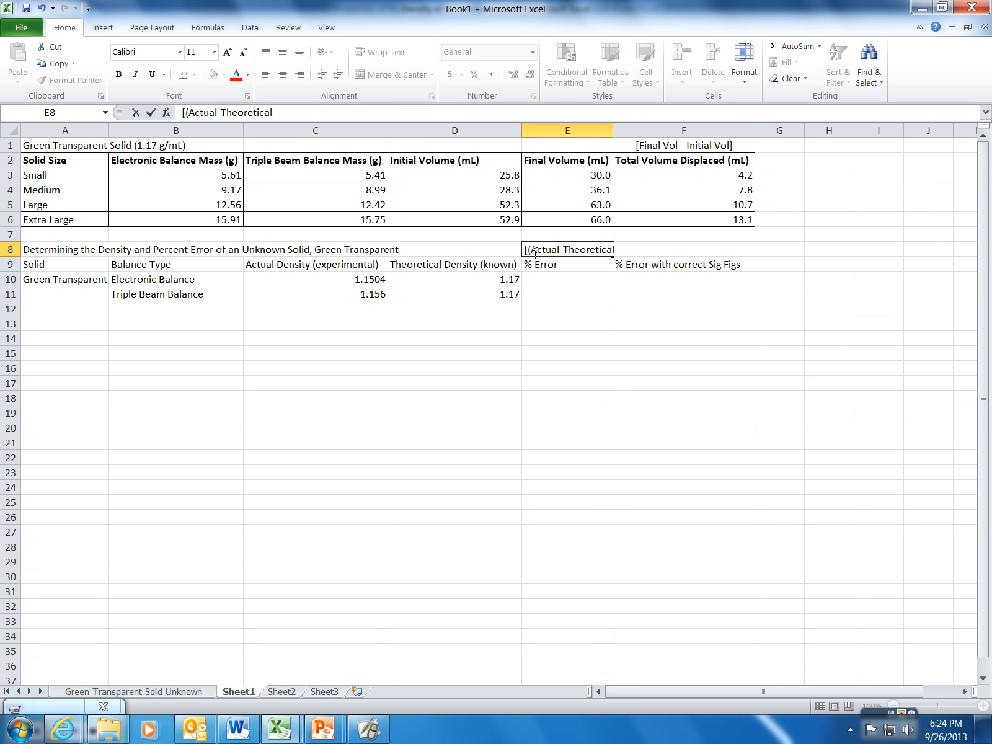
{"action": "type", "text": ")/Thero"}
{"action": "key", "text": "BackSpace"}
{"action": "type", "text": "oretical "}
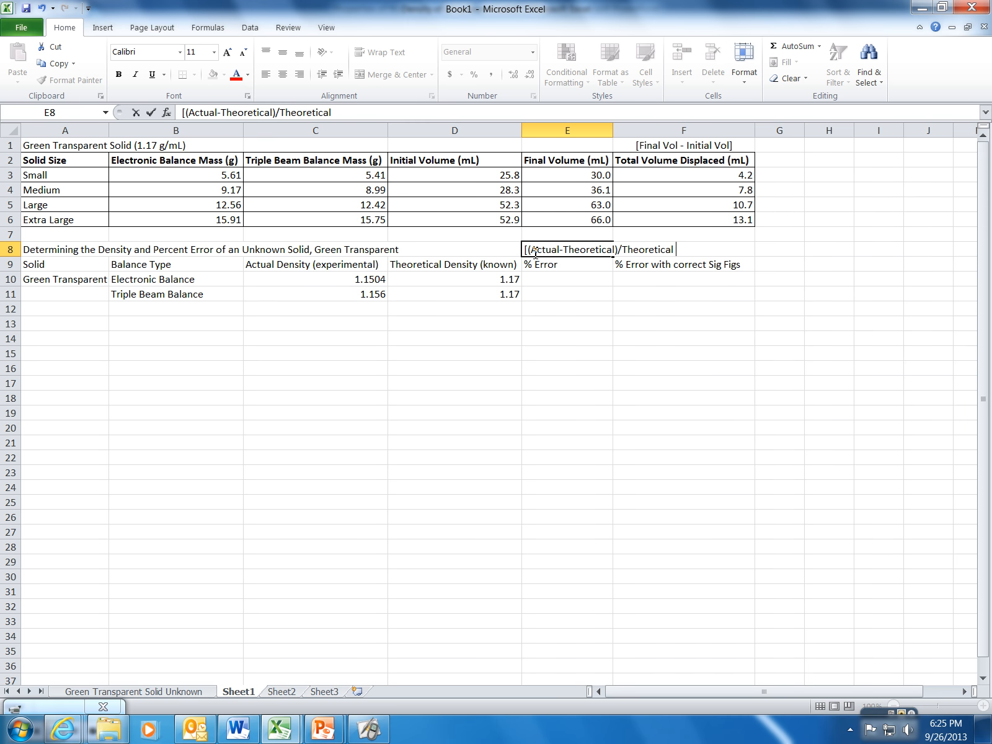
{"action": "type", "text": "* 100]"}
{"action": "left_click", "coordinate": [571, 335]}
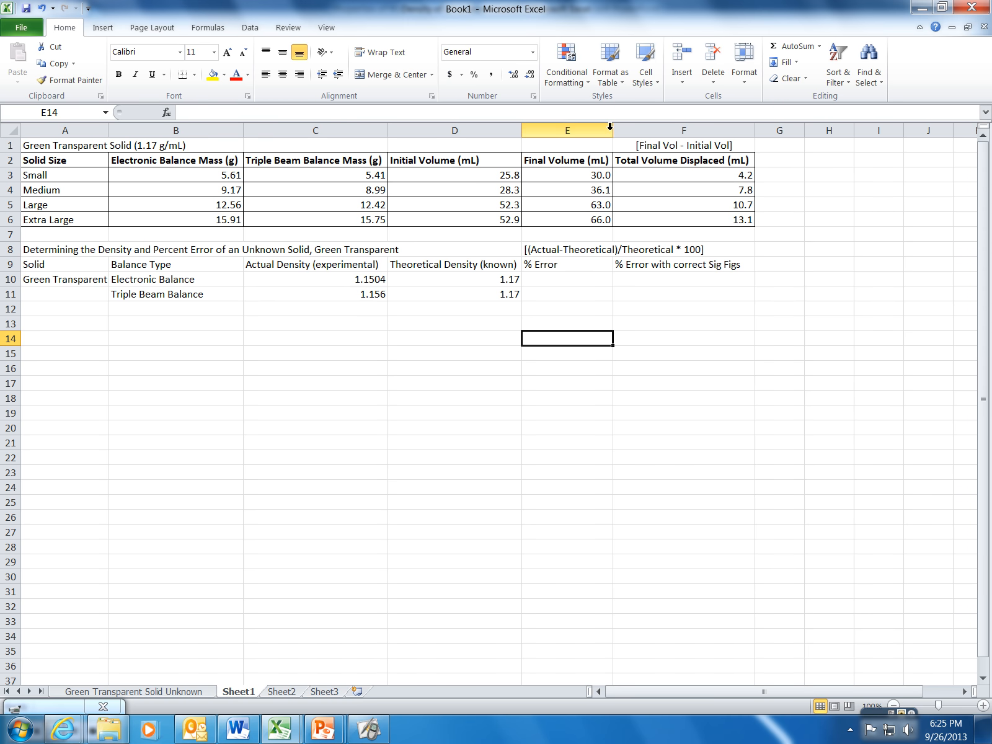
Step: Calculate the electronic balance's percent error in cell E10 with the formula =(C10-D10)/D10*100
{"action": "left_click", "coordinate": [553, 282]}
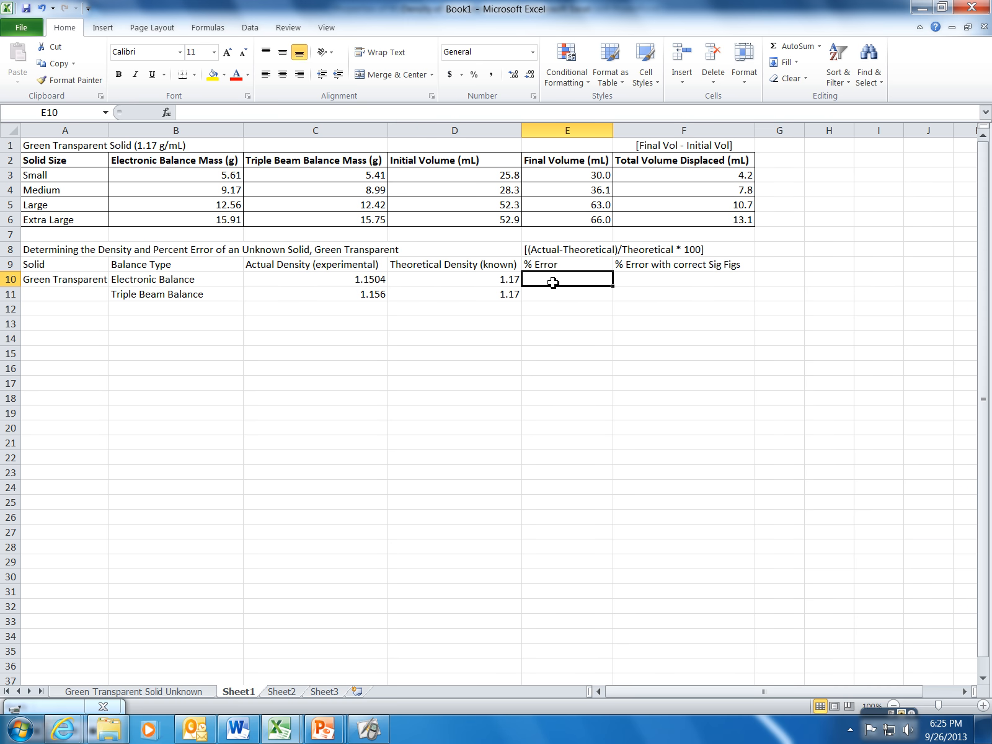
{"action": "type", "text": "="}
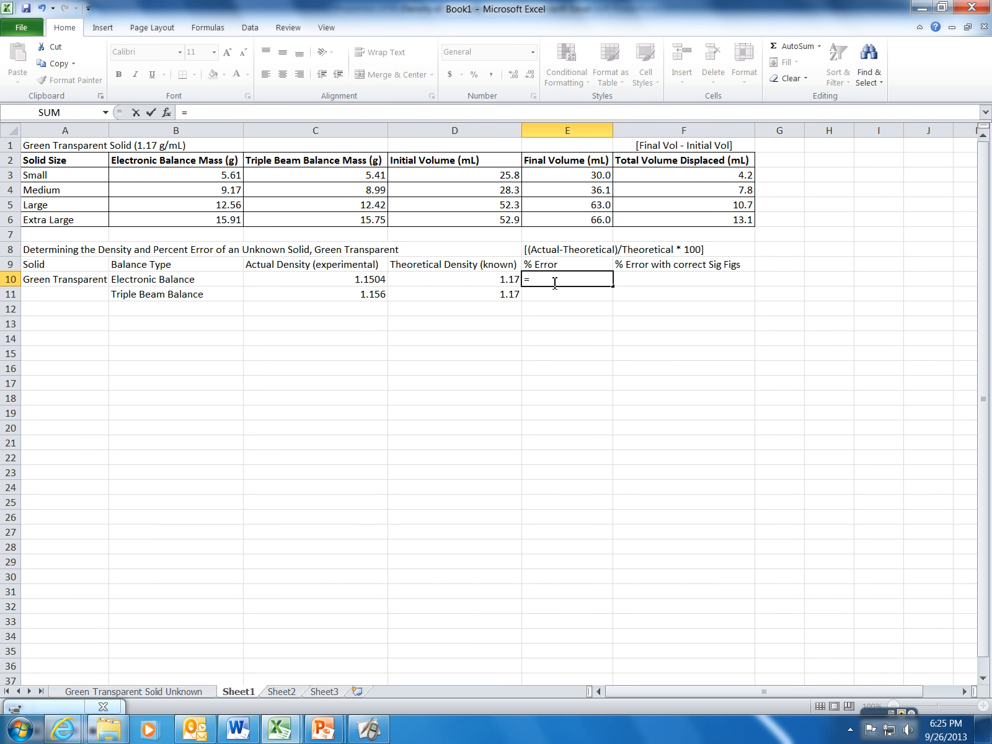
{"action": "type", "text": "("}
{"action": "left_click", "coordinate": [361, 280]}
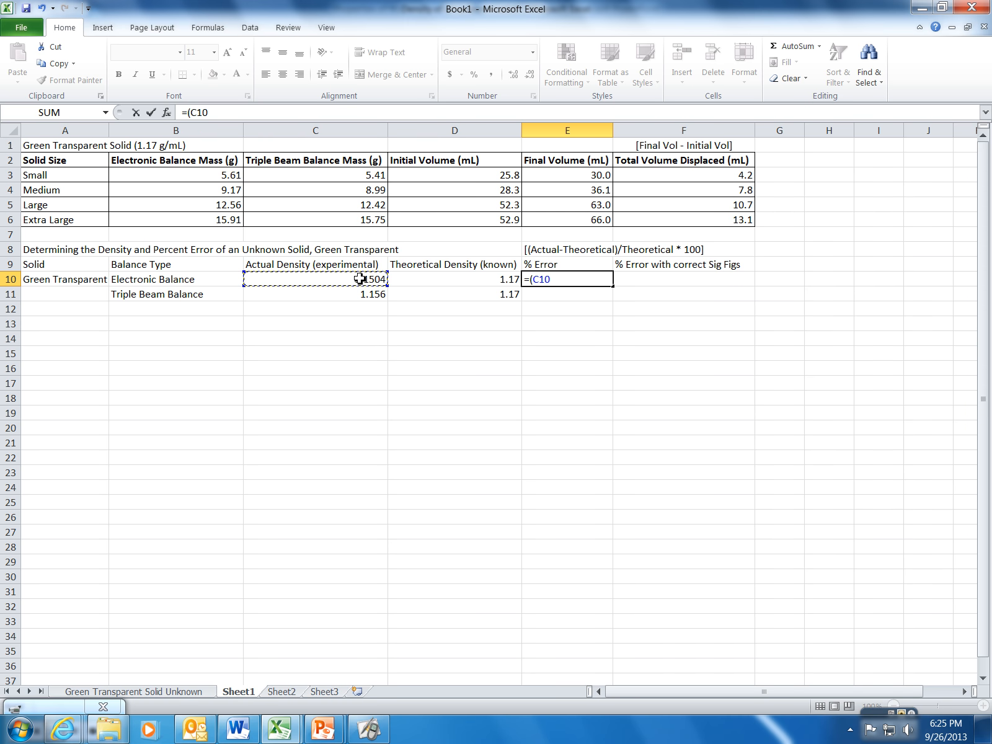
{"action": "type", "text": "-"}
{"action": "left_click", "coordinate": [419, 282]}
{"action": "type", "text": ")"}
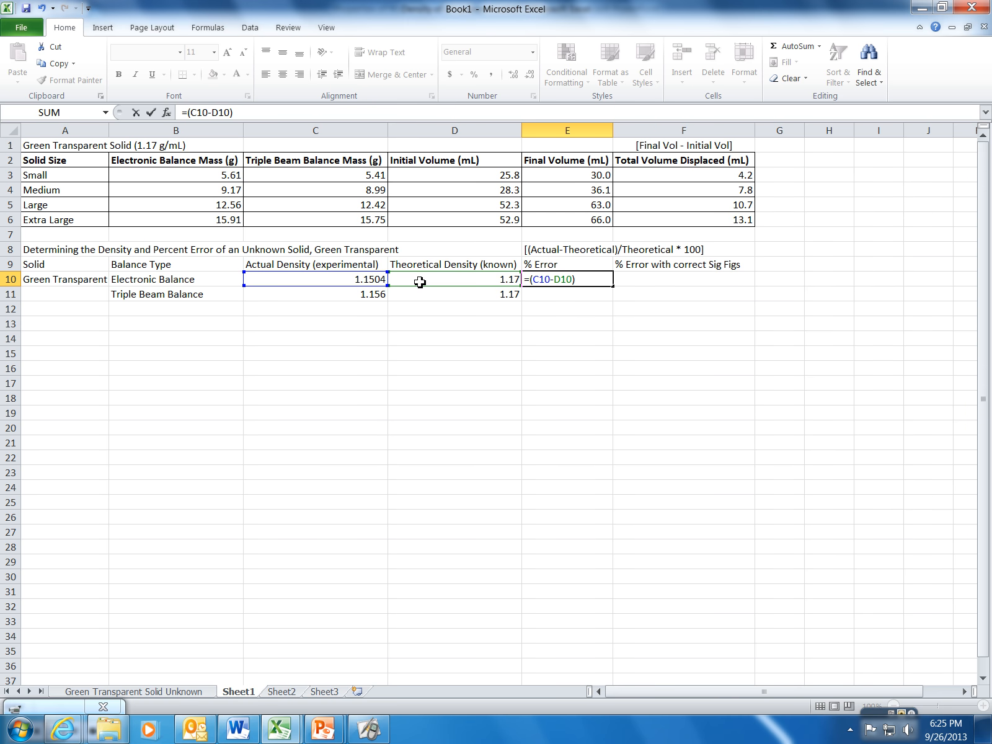
{"action": "type", "text": "/"}
{"action": "left_click", "coordinate": [420, 282]}
{"action": "type", "text": "*100"}
{"action": "key", "text": "Return"}
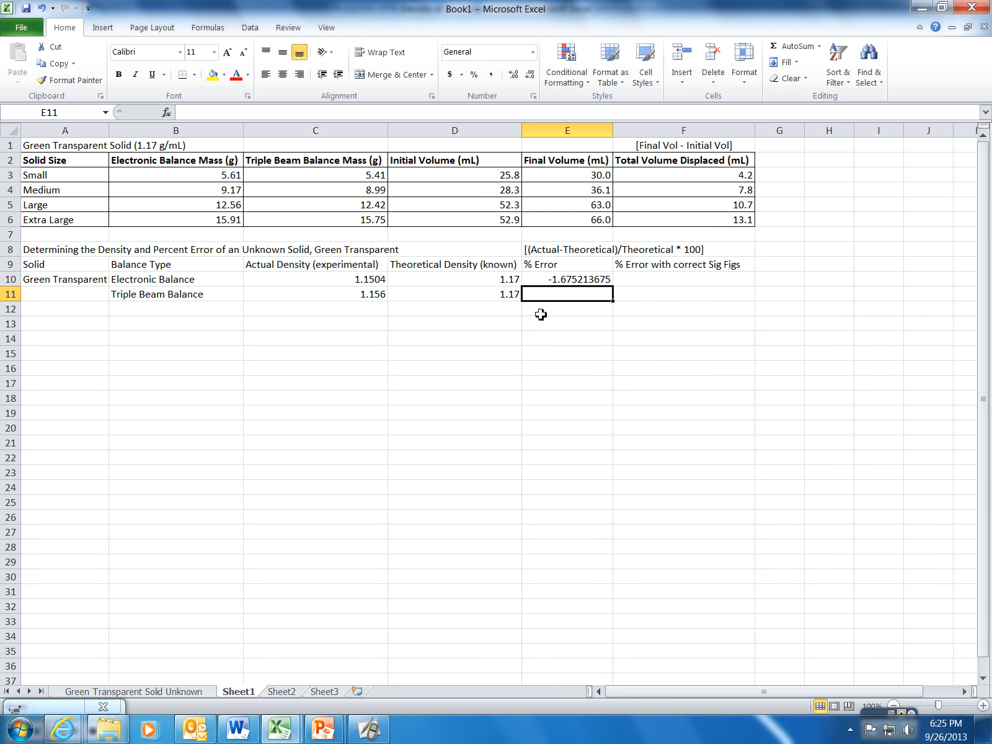
Step: Fill the percent error formula from E10 down to E11 and check the cell references in the copied formula
{"action": "left_click", "coordinate": [558, 279]}
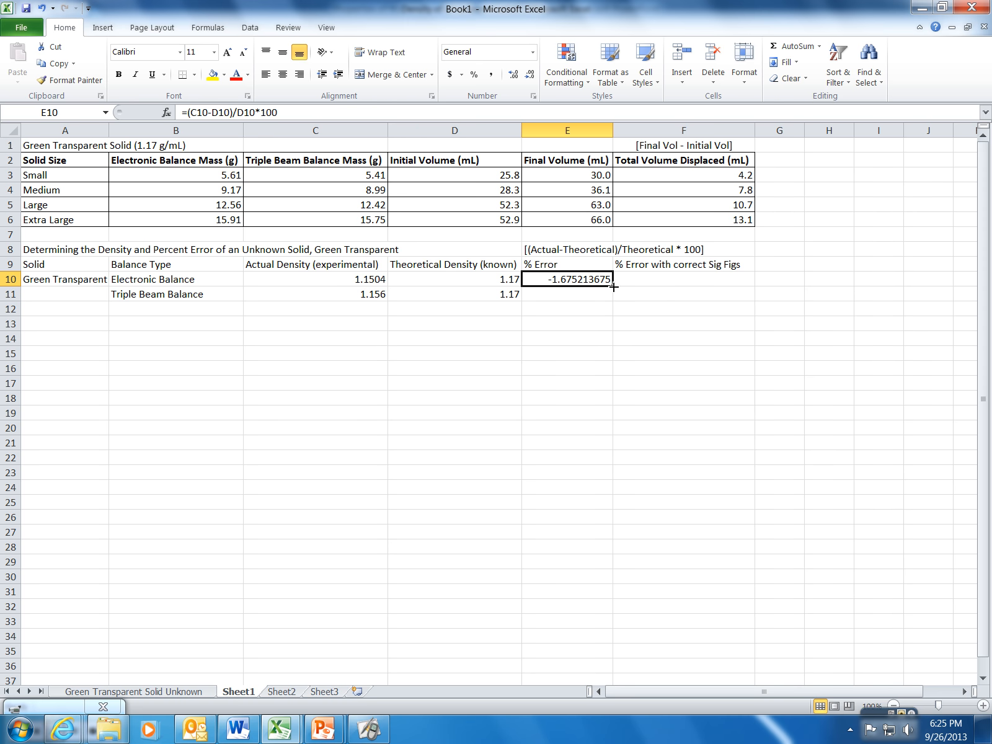
{"action": "left_click_drag", "start_coordinate": [614, 286], "coordinate": [614, 300]}
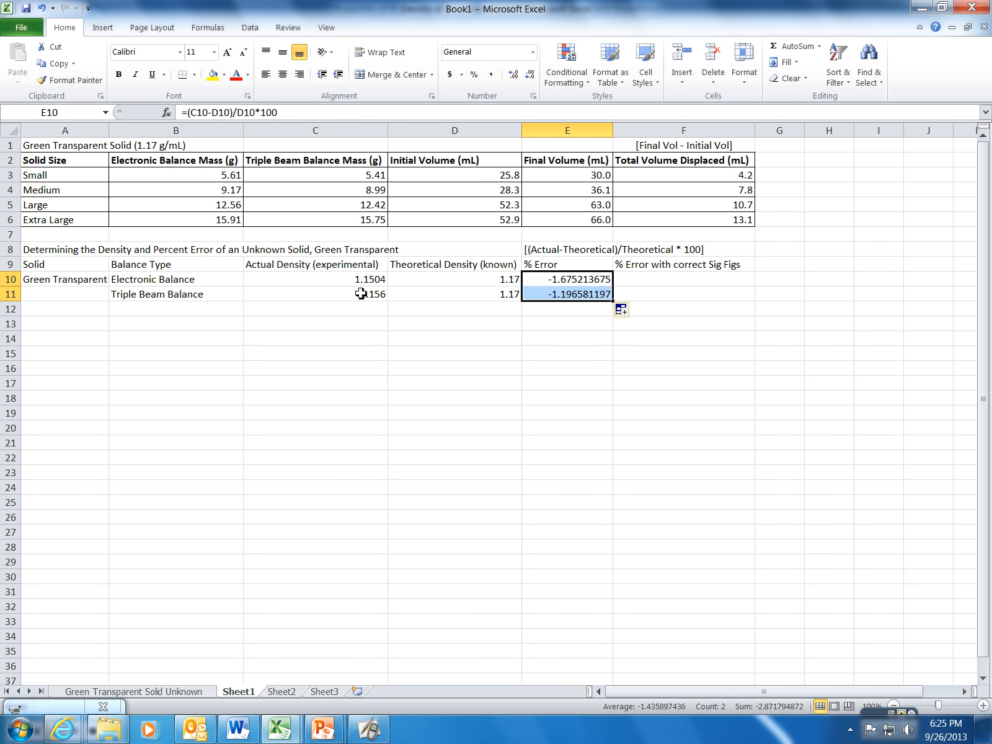
{"action": "left_click", "coordinate": [552, 293]}
{"action": "double_click", "coordinate": [558, 295]}
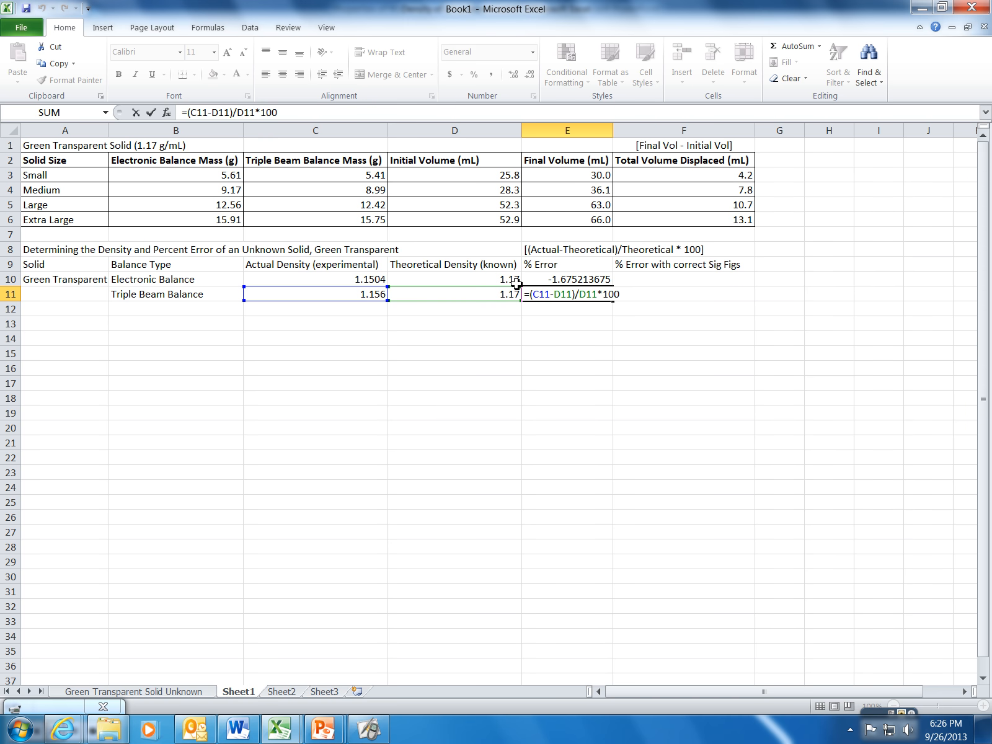
{"action": "key", "text": "Return"}
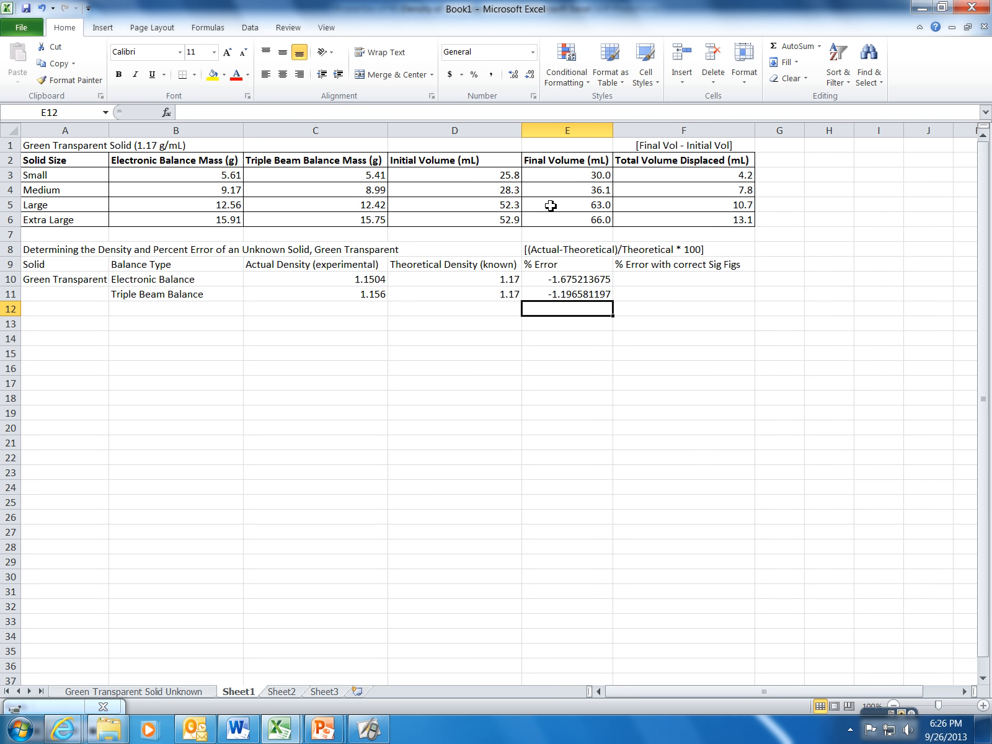
Step: Enter the electronic balance's percent error with correct significant figures, -1.68, in cell F10
{"action": "left_click", "coordinate": [628, 277]}
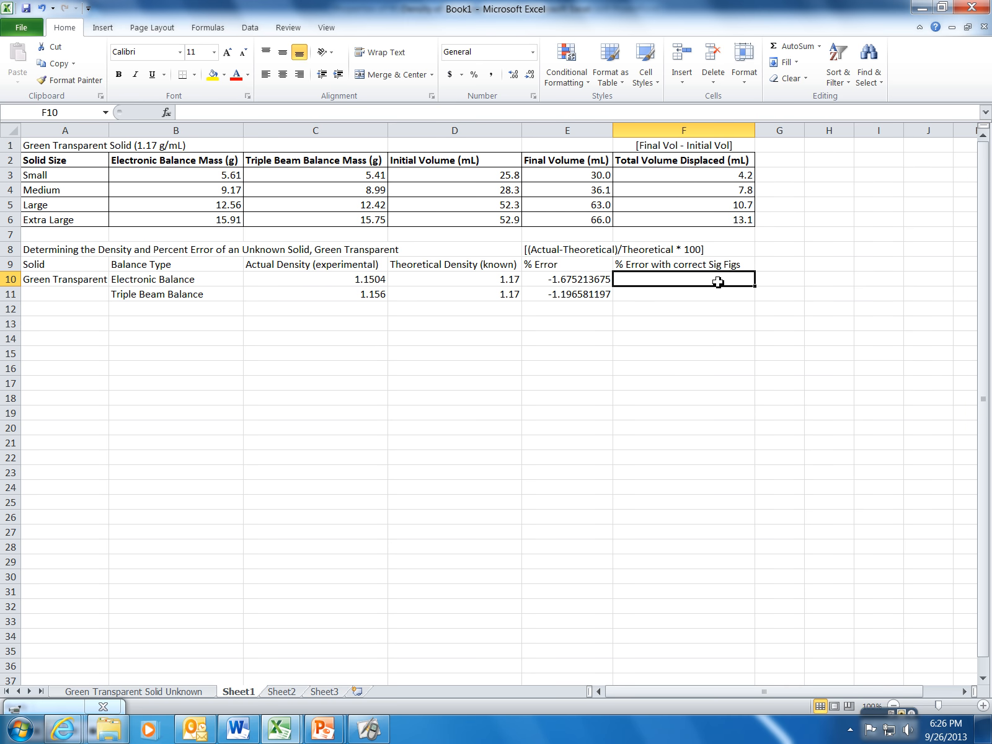
{"action": "type", "text": "-1"}
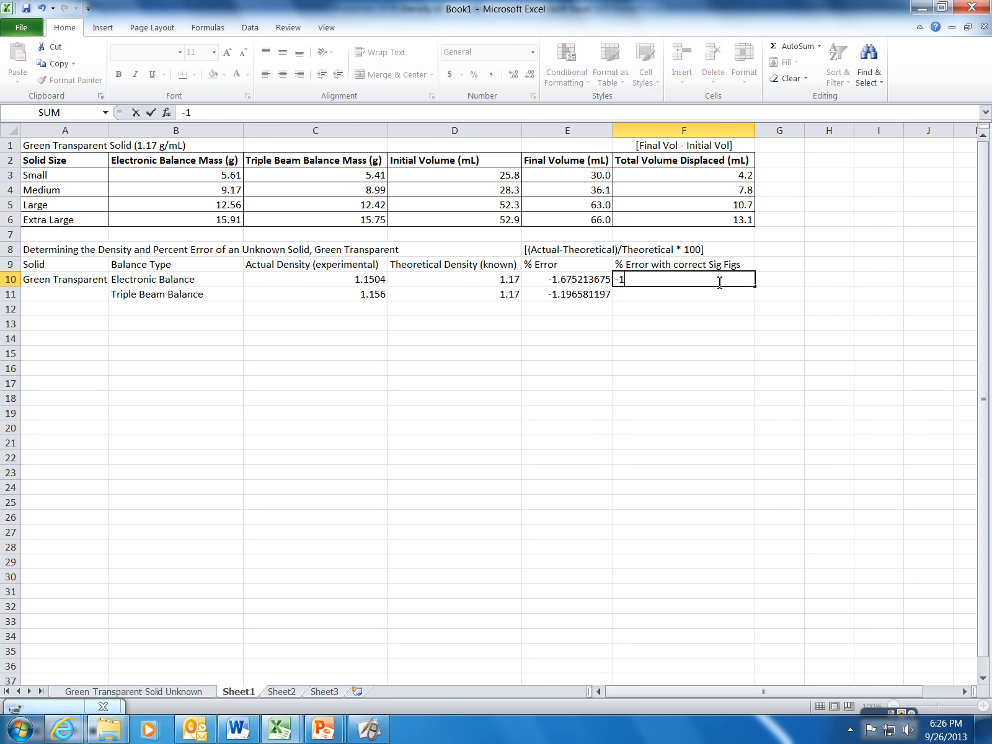
{"action": "type", "text": ".6"}
{"action": "type", "text": "8"}
{"action": "key", "text": "Return"}
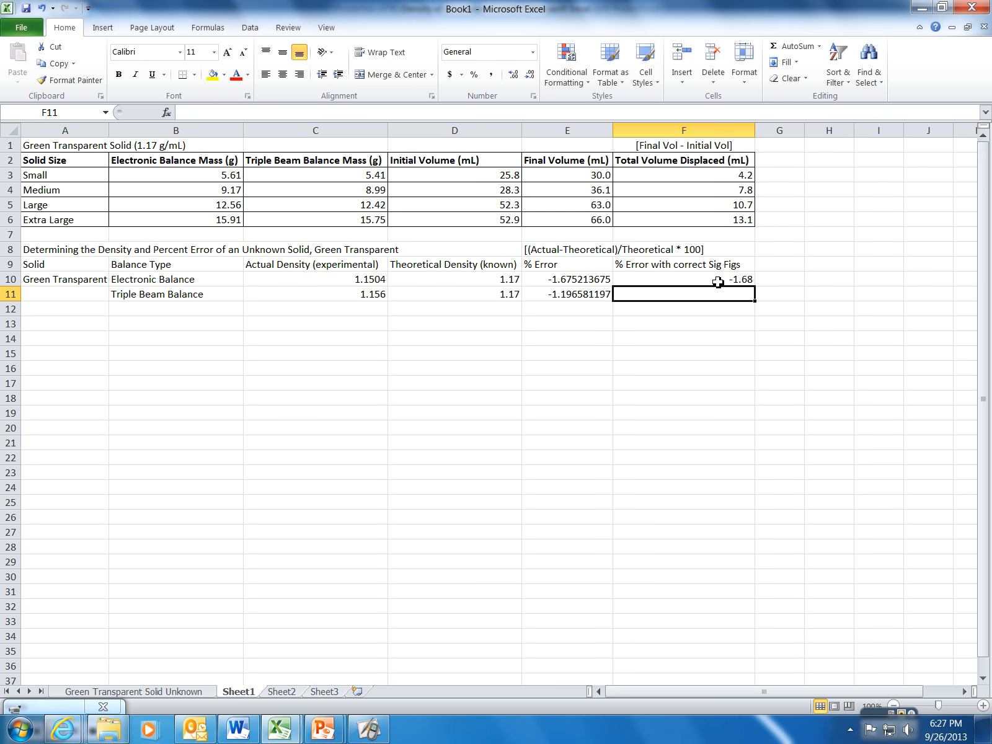
Step: Enter the triple beam balance's percent error with correct significant figures, -1.20, in cell F11
{"action": "type", "text": "-1."}
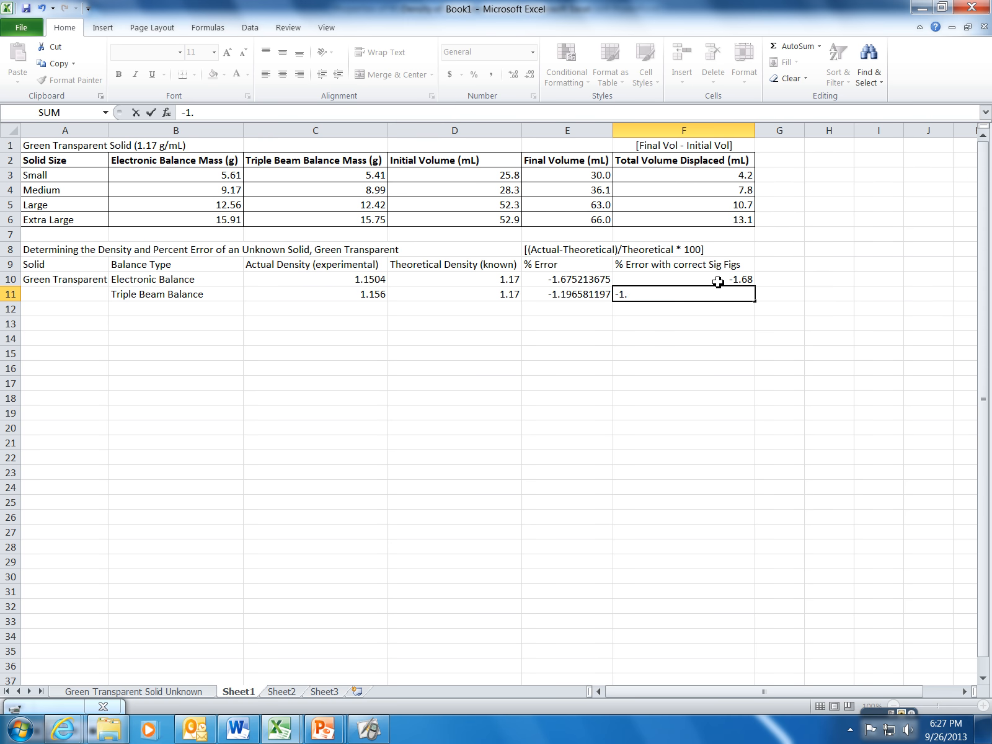
{"action": "type", "text": "1"}
{"action": "key", "text": "BackSpace"}
{"action": "type", "text": "20"}
{"action": "key", "text": "Return"}
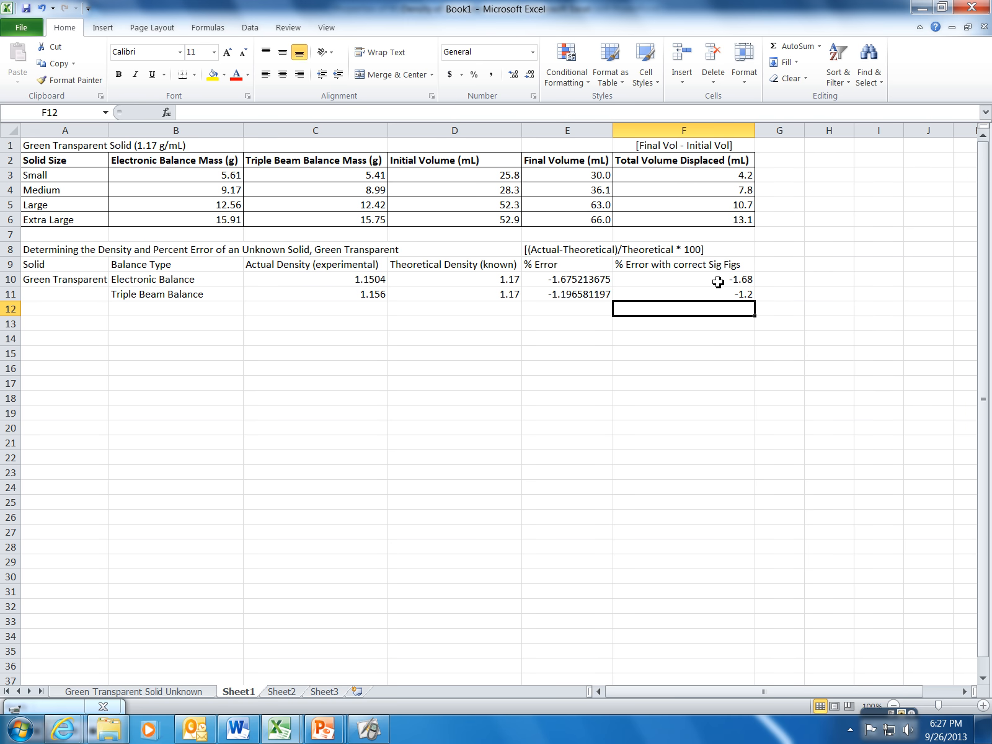
Step: Apply outline and inside borders to the percent error table in cells A9 through F11
{"action": "left_click_drag", "start_coordinate": [68, 264], "coordinate": [626, 289]}
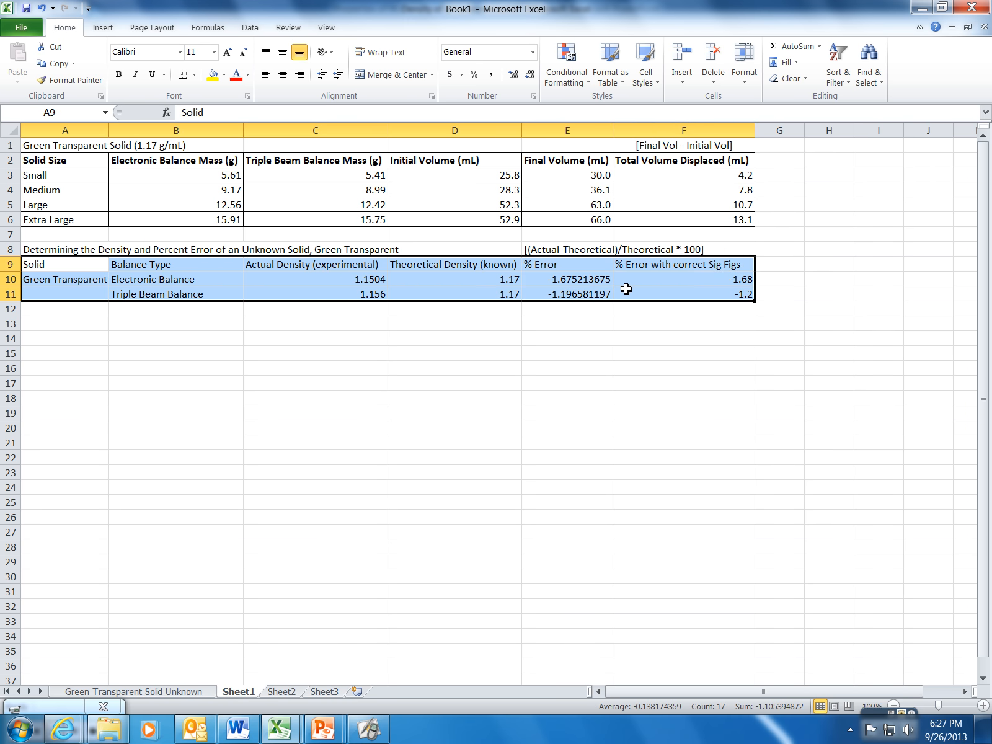
{"action": "right_click", "coordinate": [627, 289]}
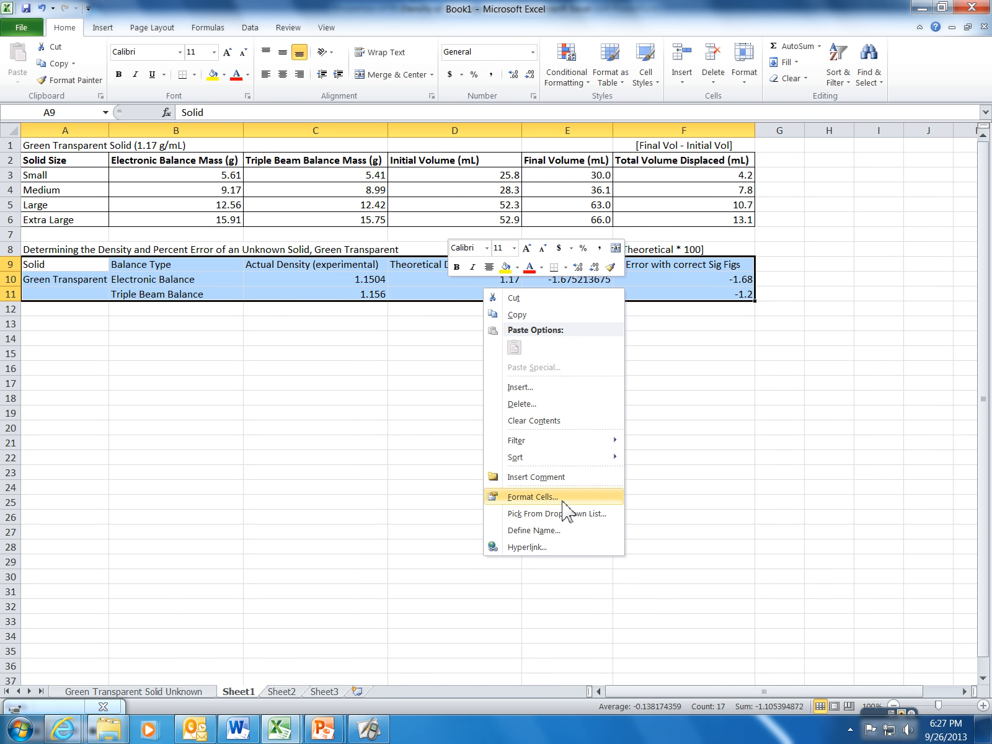
{"action": "left_click", "coordinate": [532, 497]}
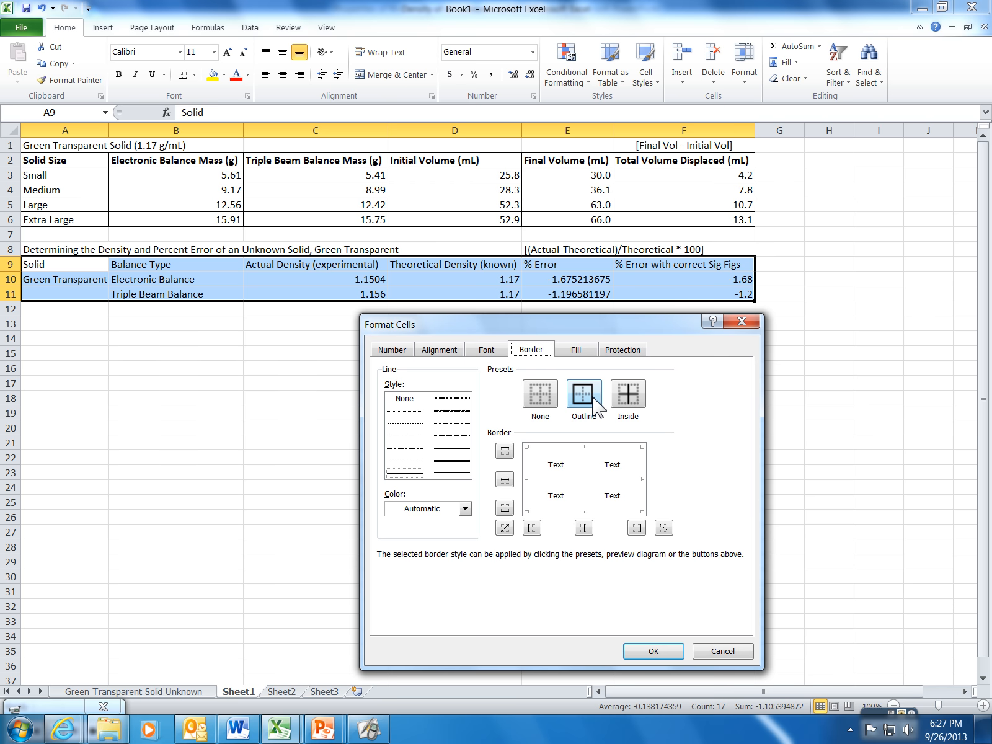
{"action": "left_click", "coordinate": [593, 404]}
{"action": "left_click", "coordinate": [628, 396]}
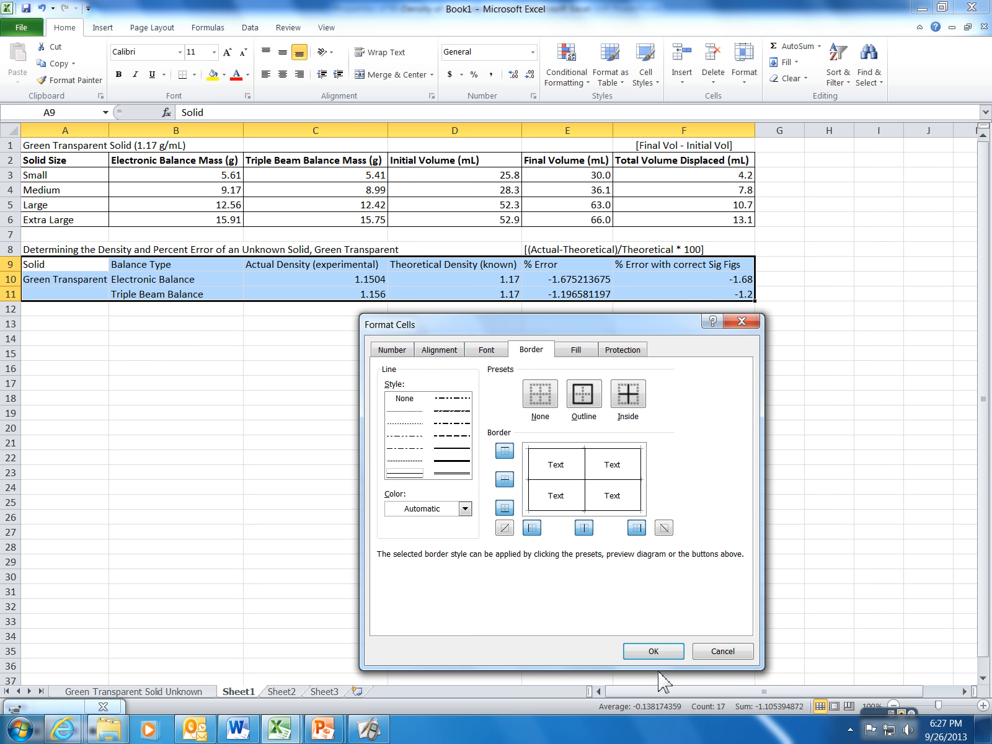
{"action": "left_click", "coordinate": [655, 651]}
{"action": "left_click", "coordinate": [572, 367]}
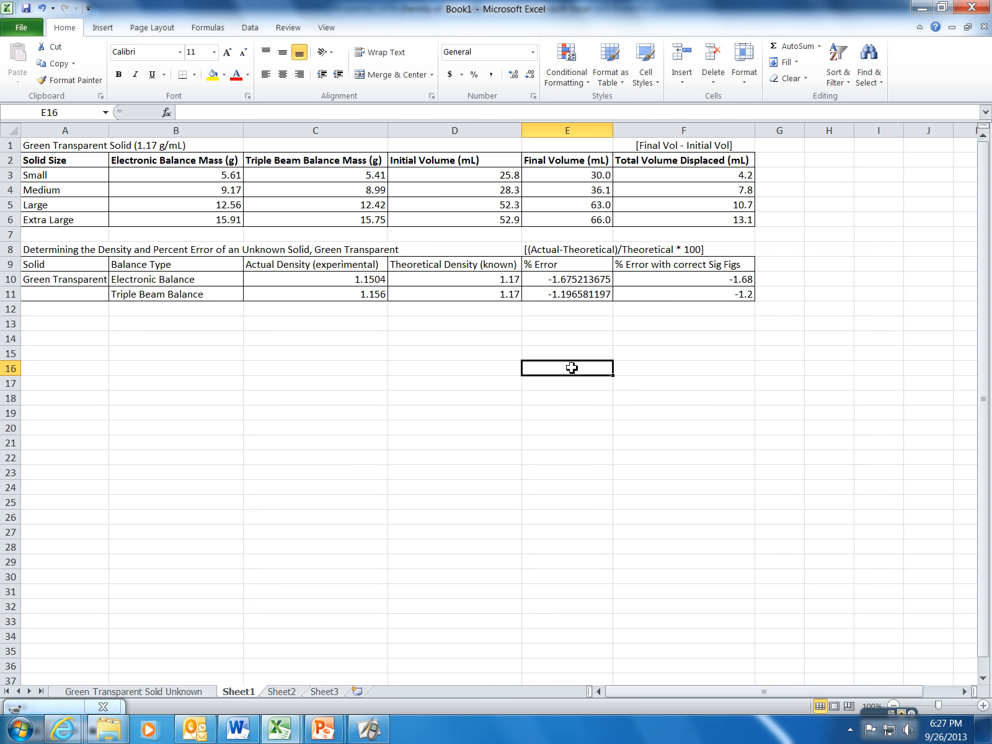
Step: Make the header row A9:F9 bold and auto-fit column D to its widest heading
{"action": "left_click_drag", "start_coordinate": [74, 264], "coordinate": [667, 269]}
{"action": "key", "text": "ctrl+b"}
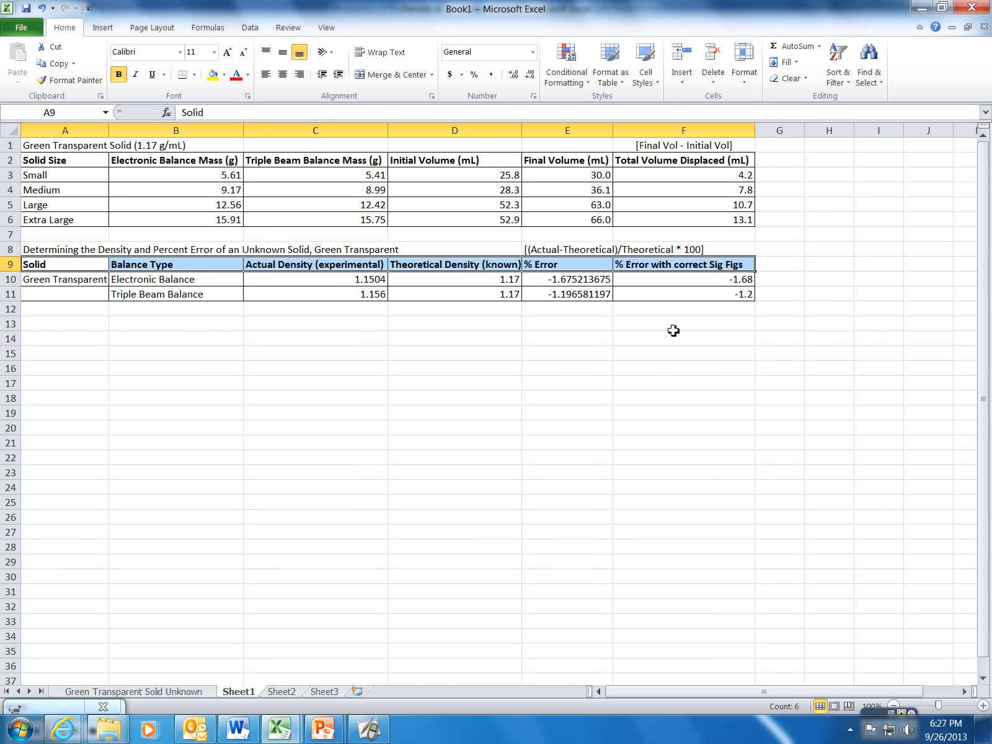
{"action": "left_click", "coordinate": [583, 339]}
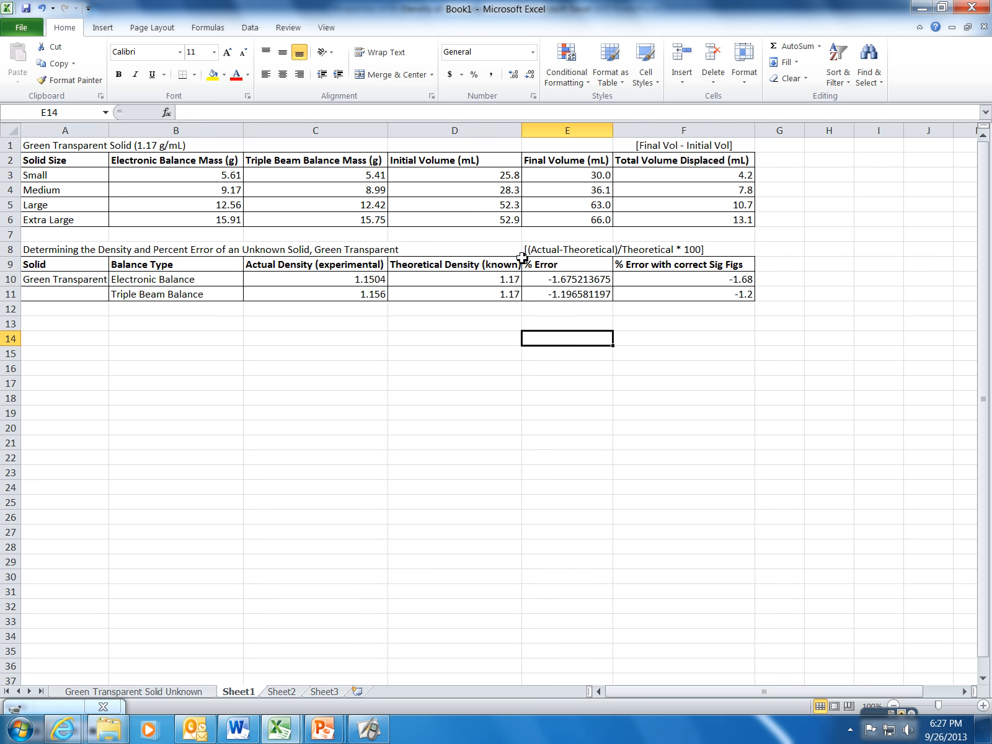
{"action": "left_click", "coordinate": [523, 145]}
{"action": "double_click", "coordinate": [521, 130]}
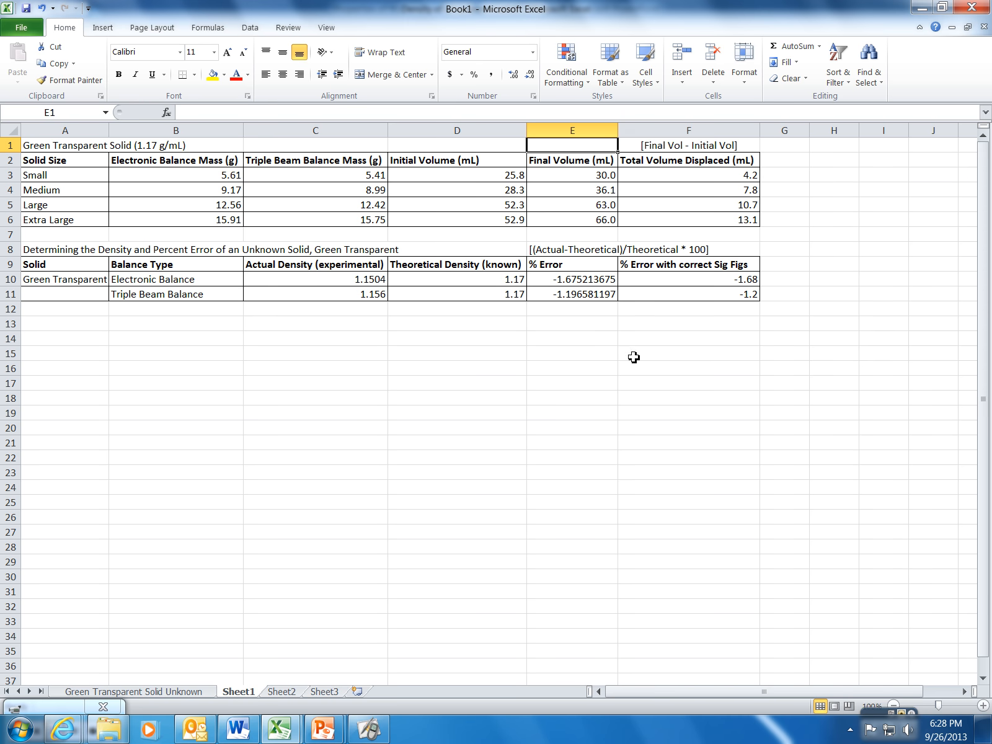
Step: Format the triple beam balance's percent error in cell F11 as a Number with 2 decimal places
{"action": "left_click", "coordinate": [703, 294]}
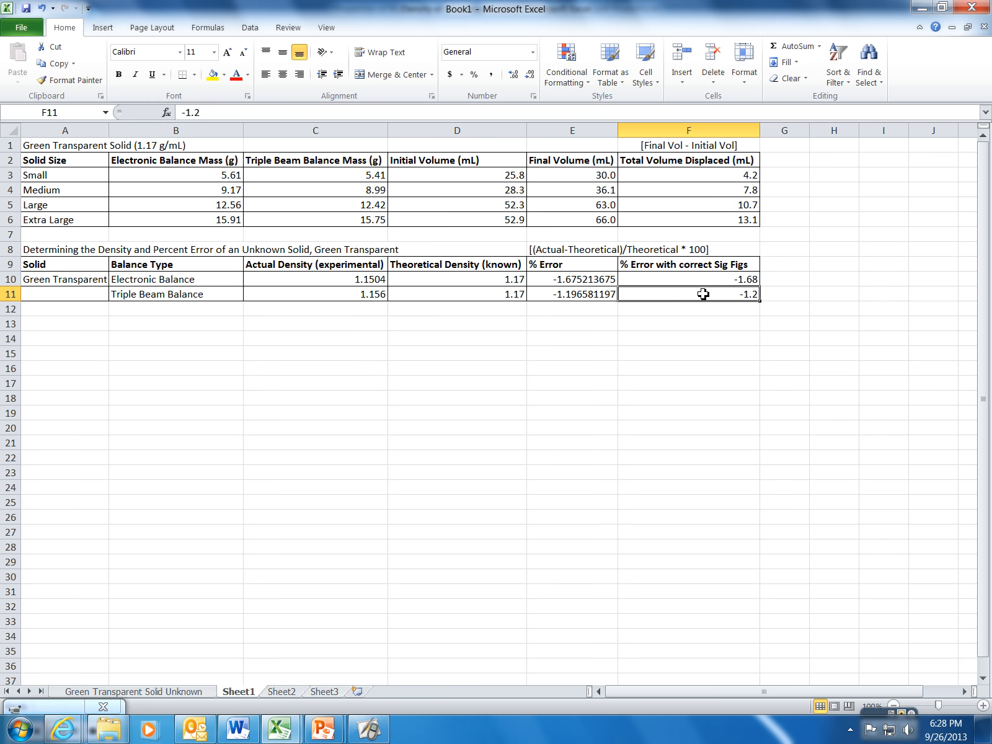
{"action": "right_click", "coordinate": [702, 294]}
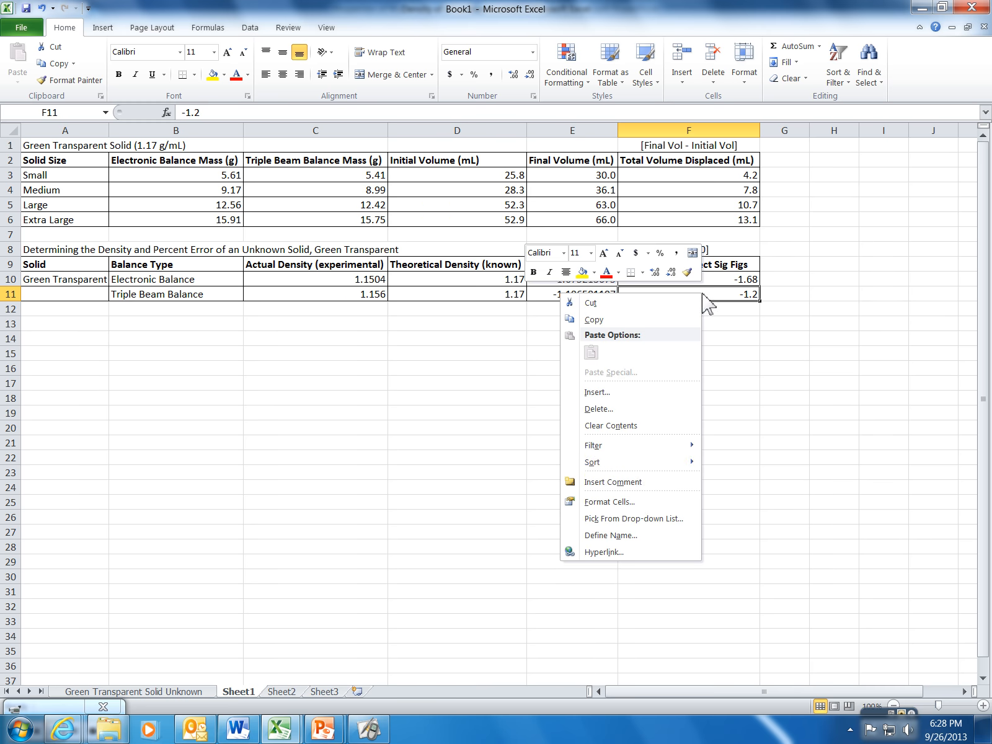
{"action": "left_click", "coordinate": [637, 515]}
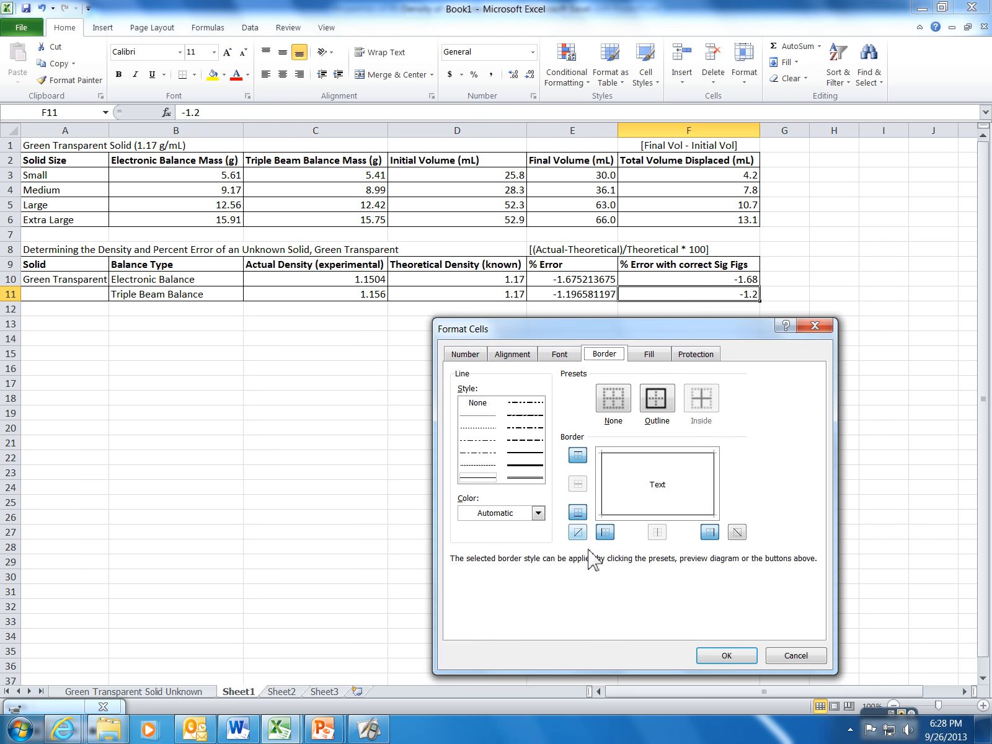
{"action": "left_click", "coordinate": [476, 355]}
{"action": "left_click", "coordinate": [499, 398]}
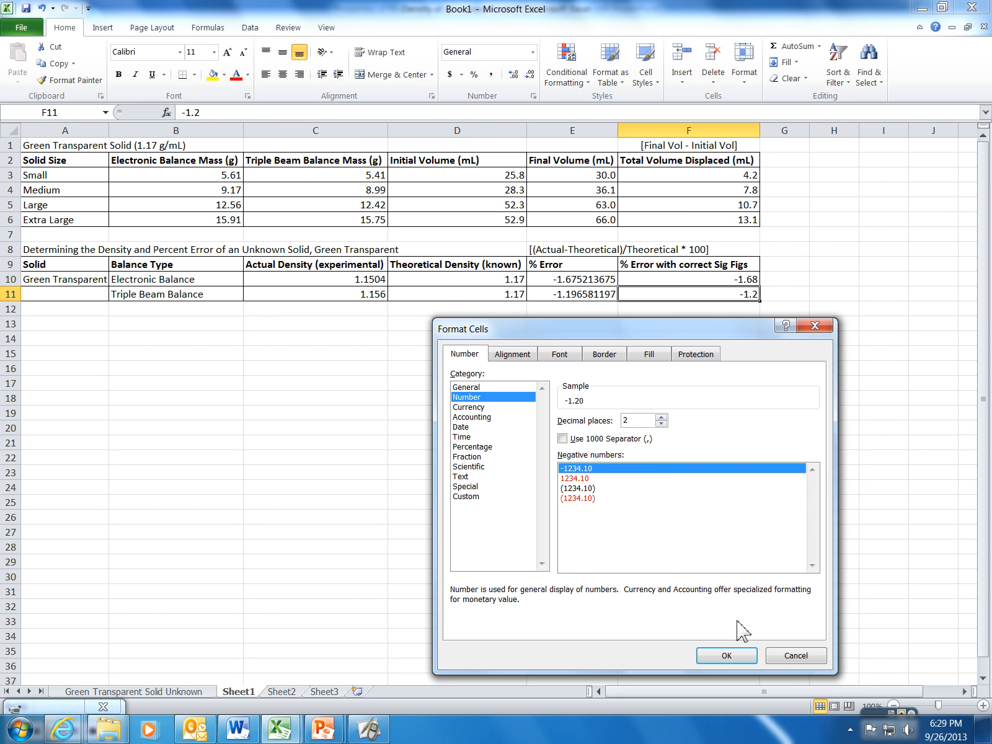
{"action": "left_click", "coordinate": [738, 655]}
{"action": "left_click", "coordinate": [718, 446]}
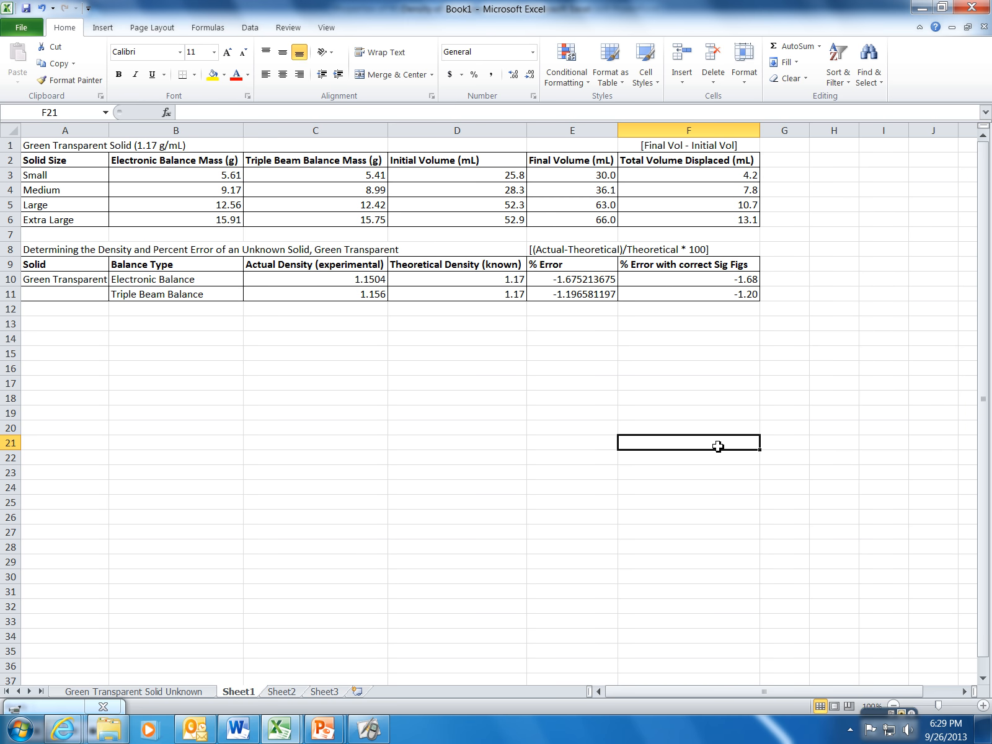
{"action": "left_click", "coordinate": [50, 707]}
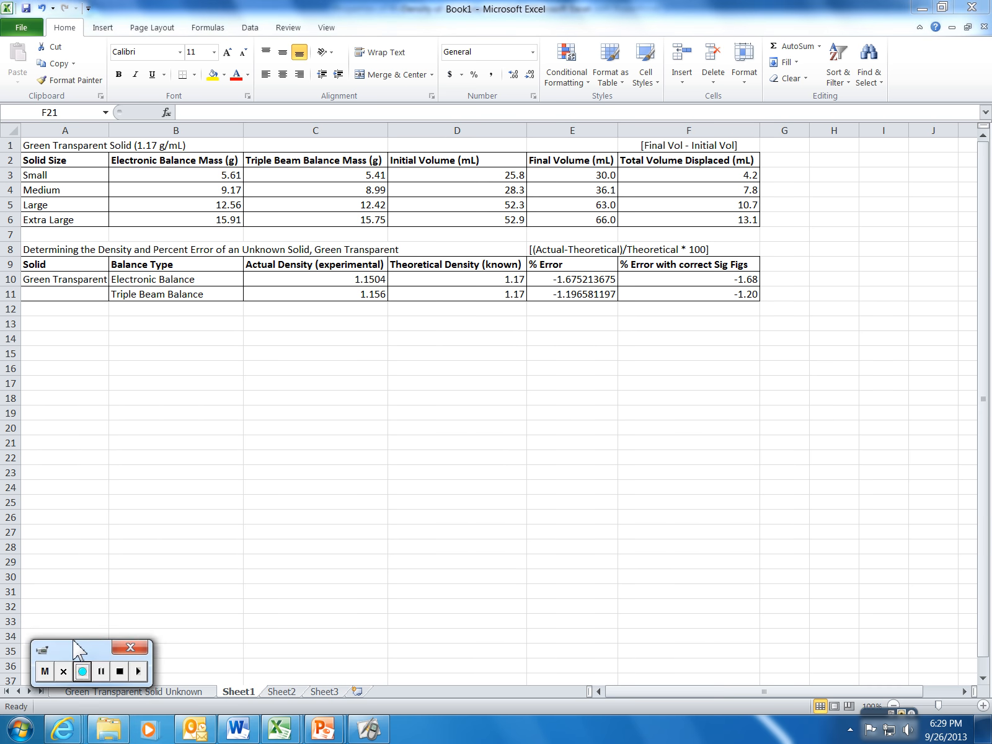
{"action": "left_click_drag", "start_coordinate": [73, 650], "coordinate": [73, 586]}
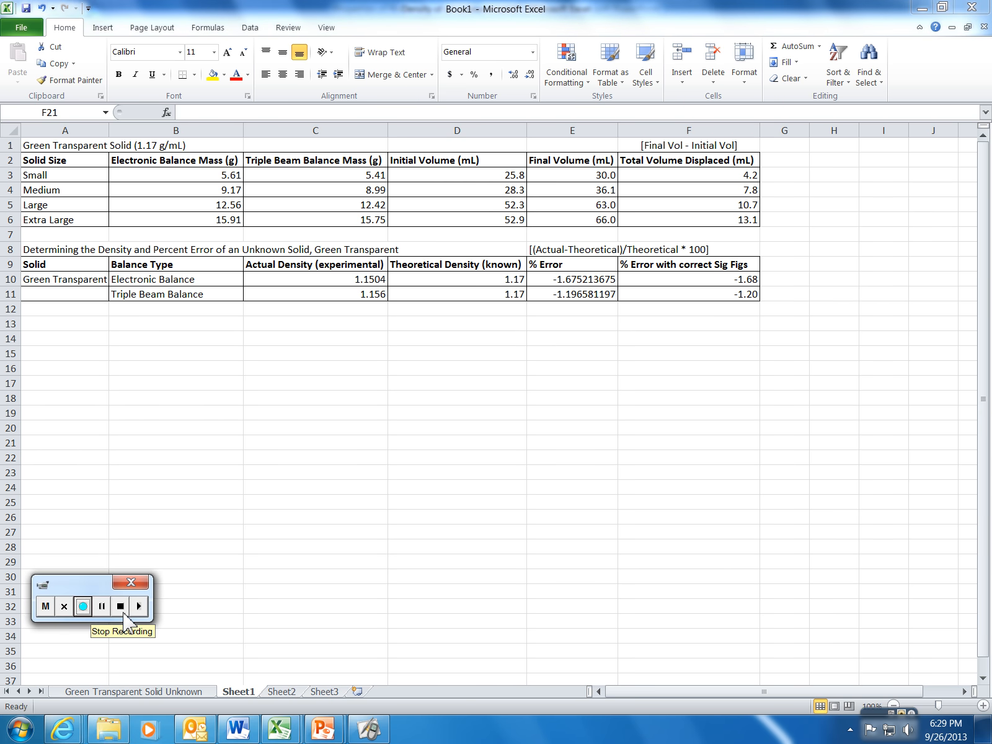